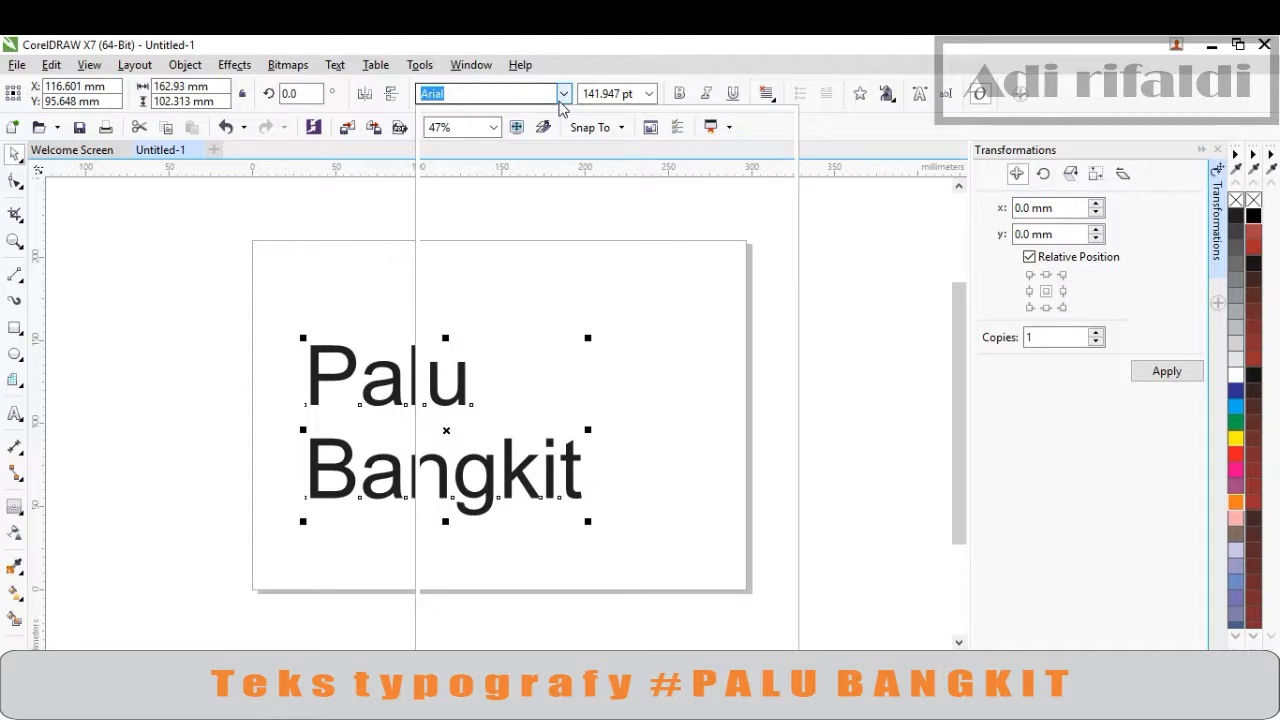
# Change the 'Palu Bangkit' text font to Snap ITC
pyautogui.click(562, 96)
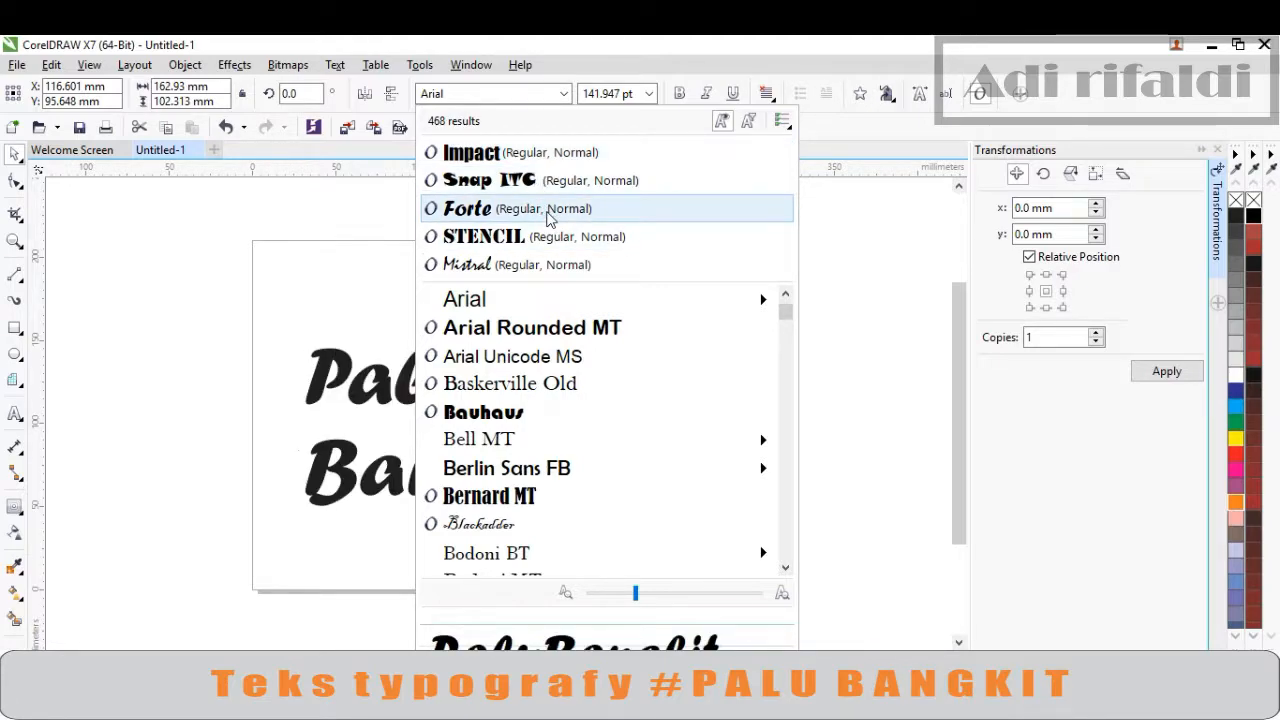
pyautogui.click(545, 188)
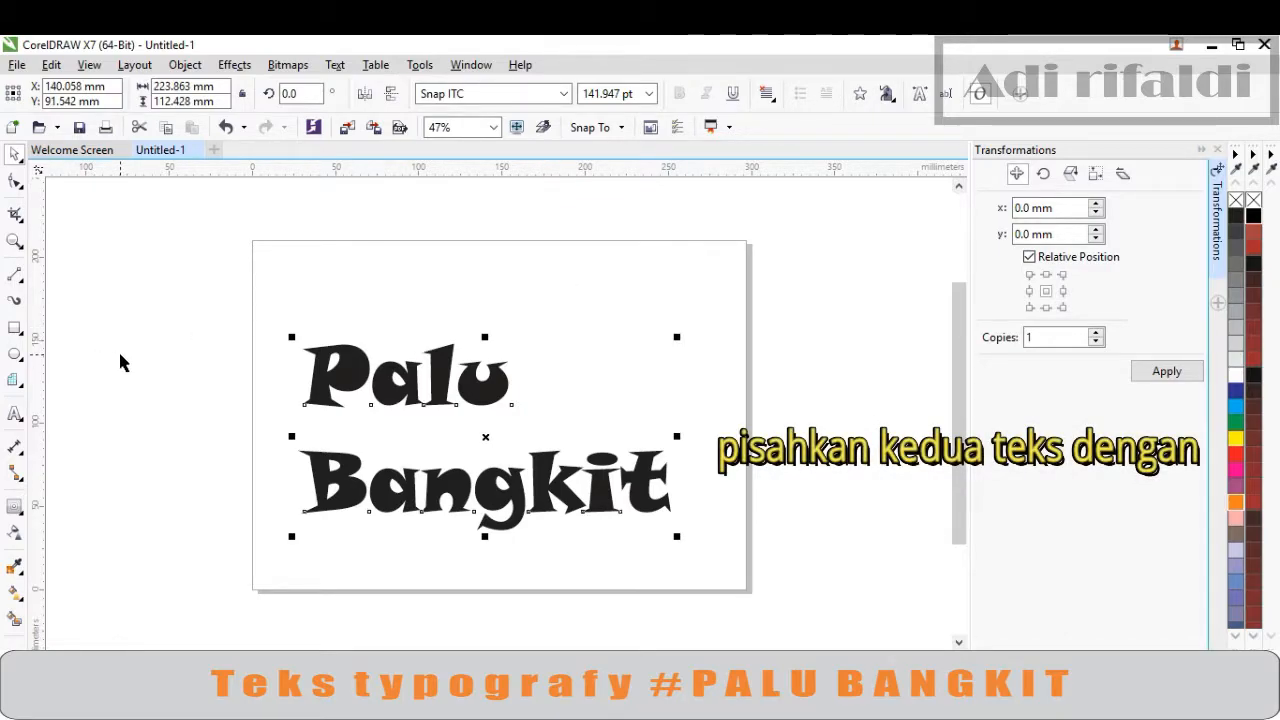
pyautogui.click(205, 378)
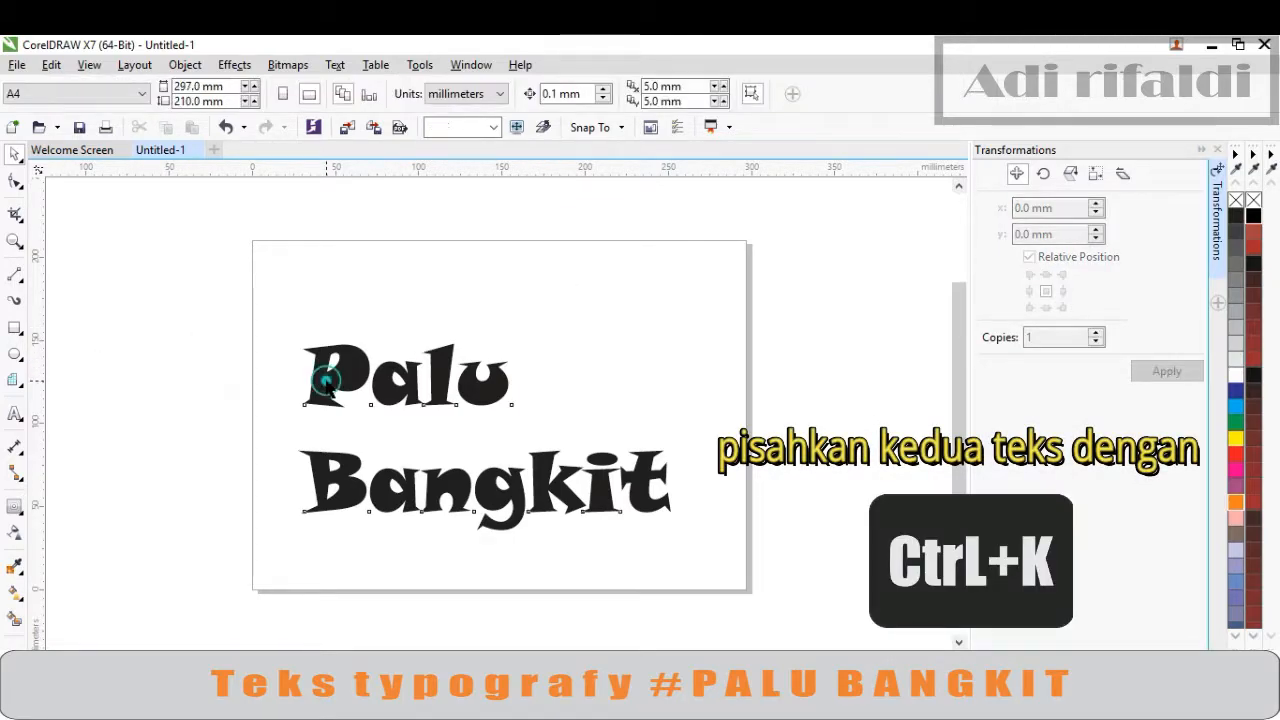
# Break the text apart so 'Palu' and 'Bangkit' become separate objects
pyautogui.click(328, 379)
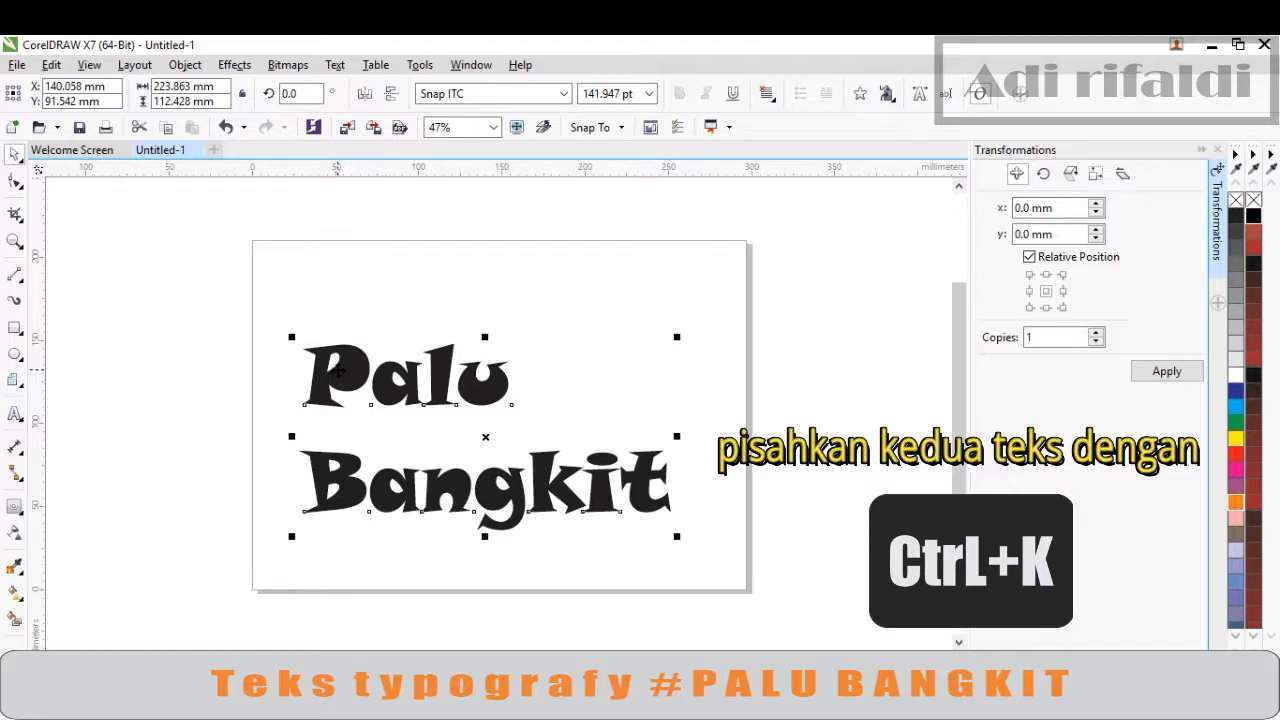
pyautogui.click(338, 371)
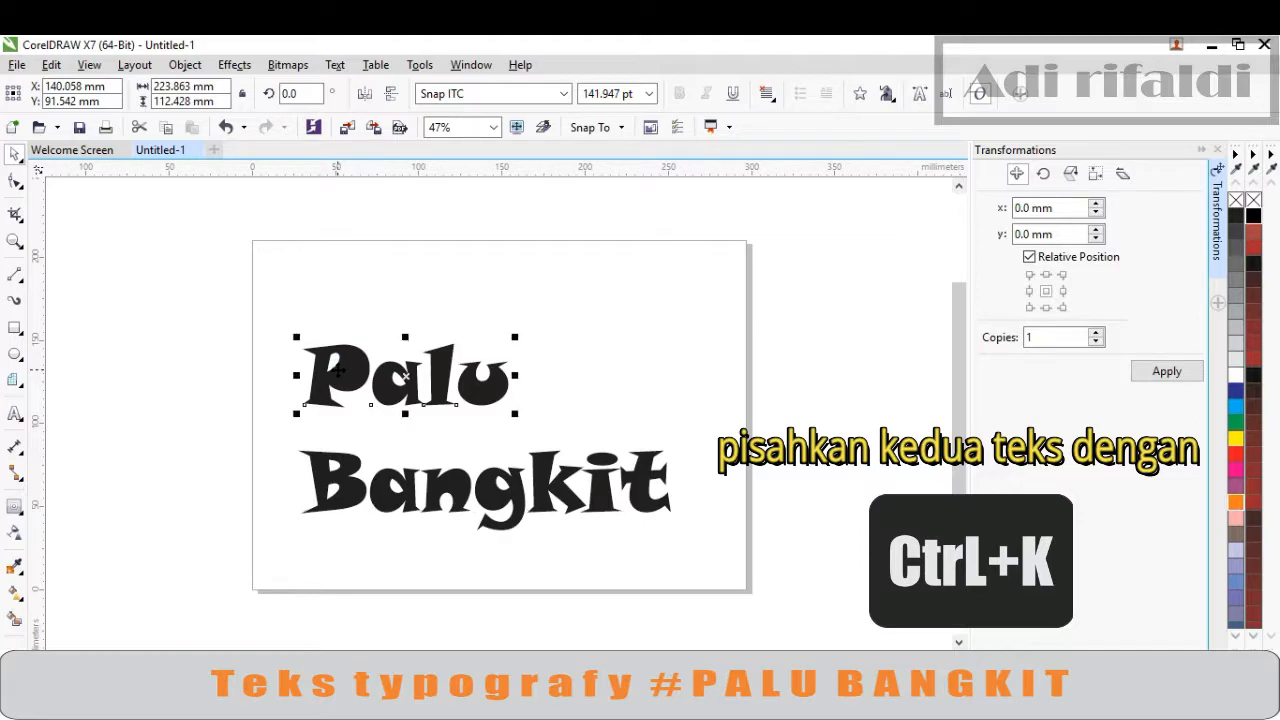
pyautogui.click(317, 289)
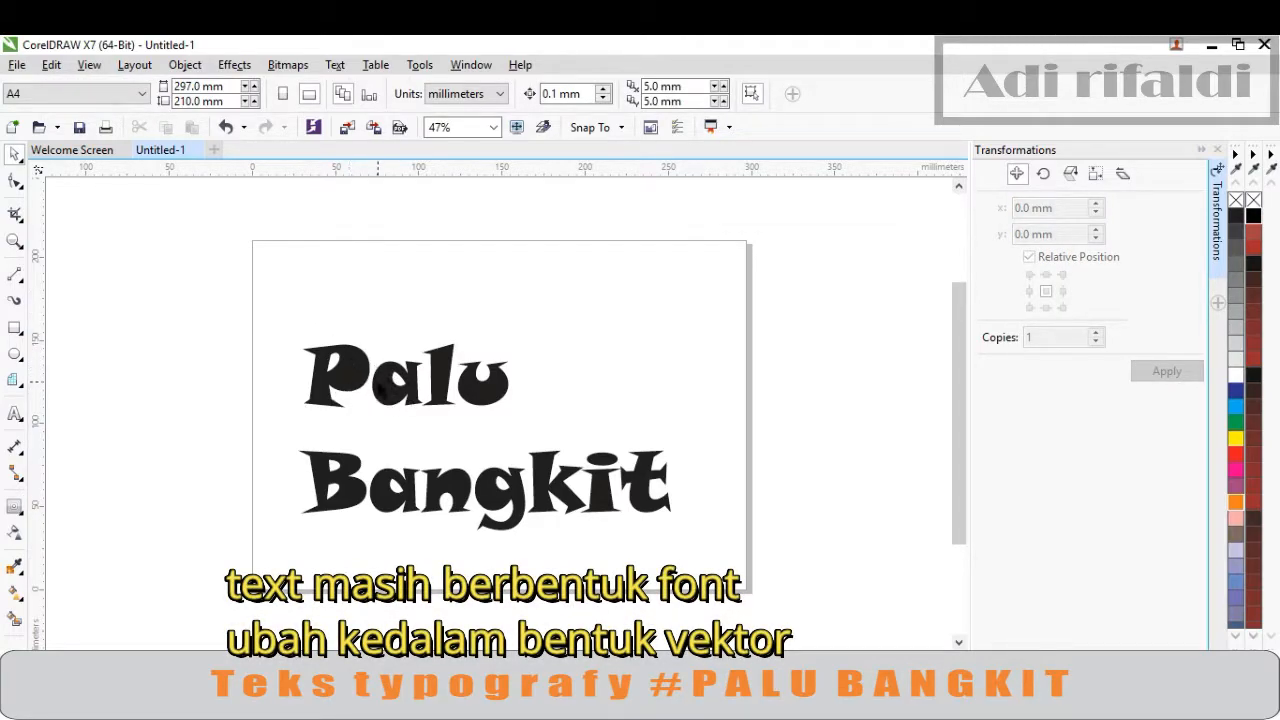
# Draw a small rectangle about 4 mm square inside the P of 'Palu' and fill it black
pyautogui.click(16, 328)
pyautogui.scroll(2, 345, 372)
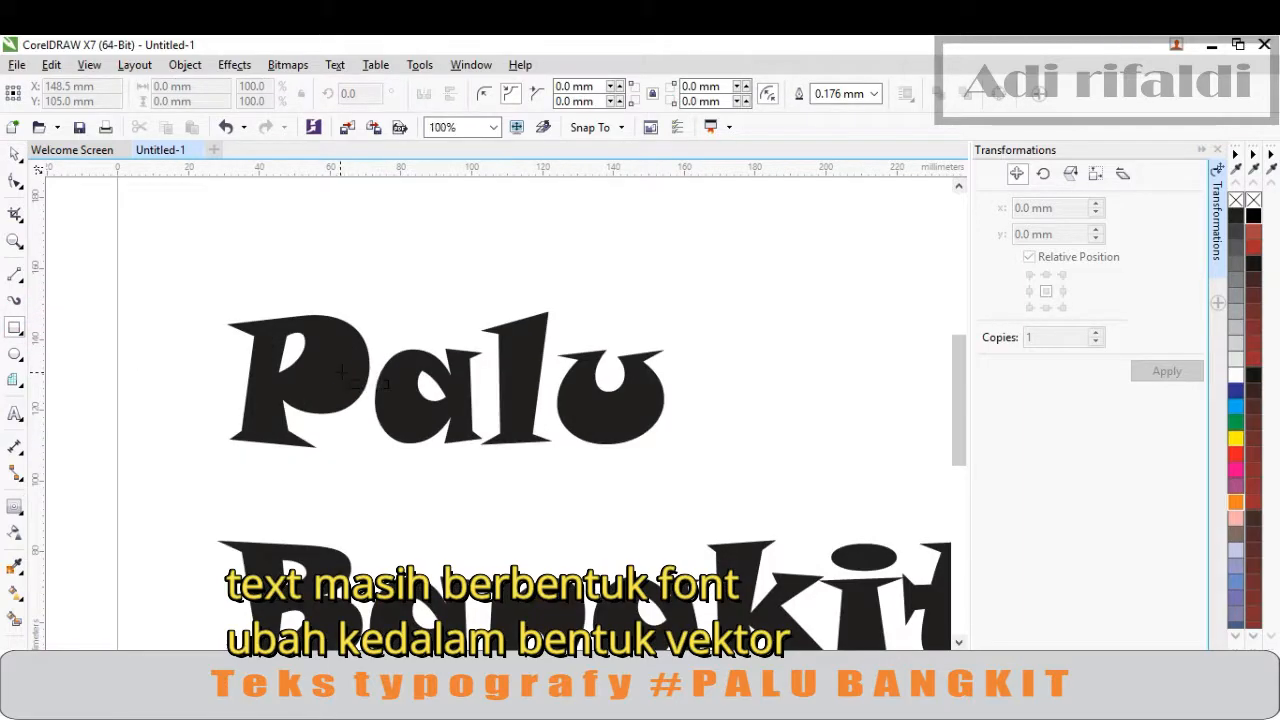
pyautogui.scroll(2, 340, 372)
pyautogui.moveTo(314, 340); pyautogui.dragTo(351, 379)
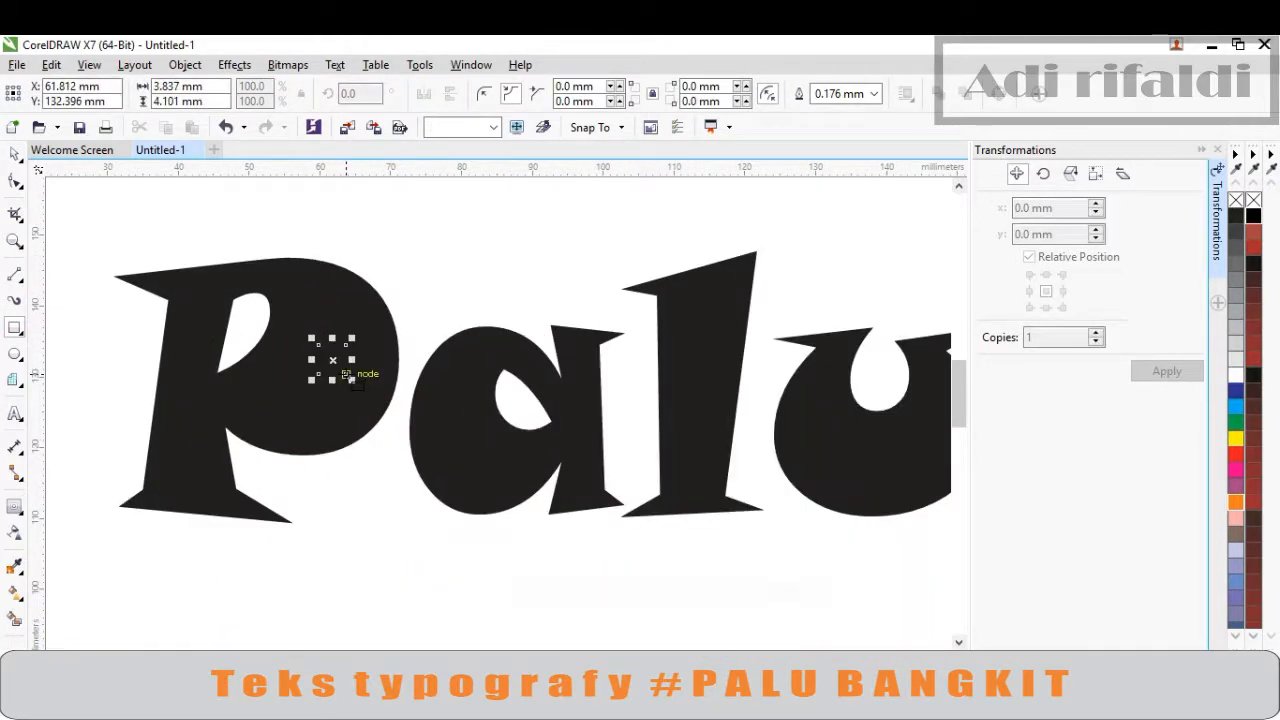
pyautogui.click(1251, 220)
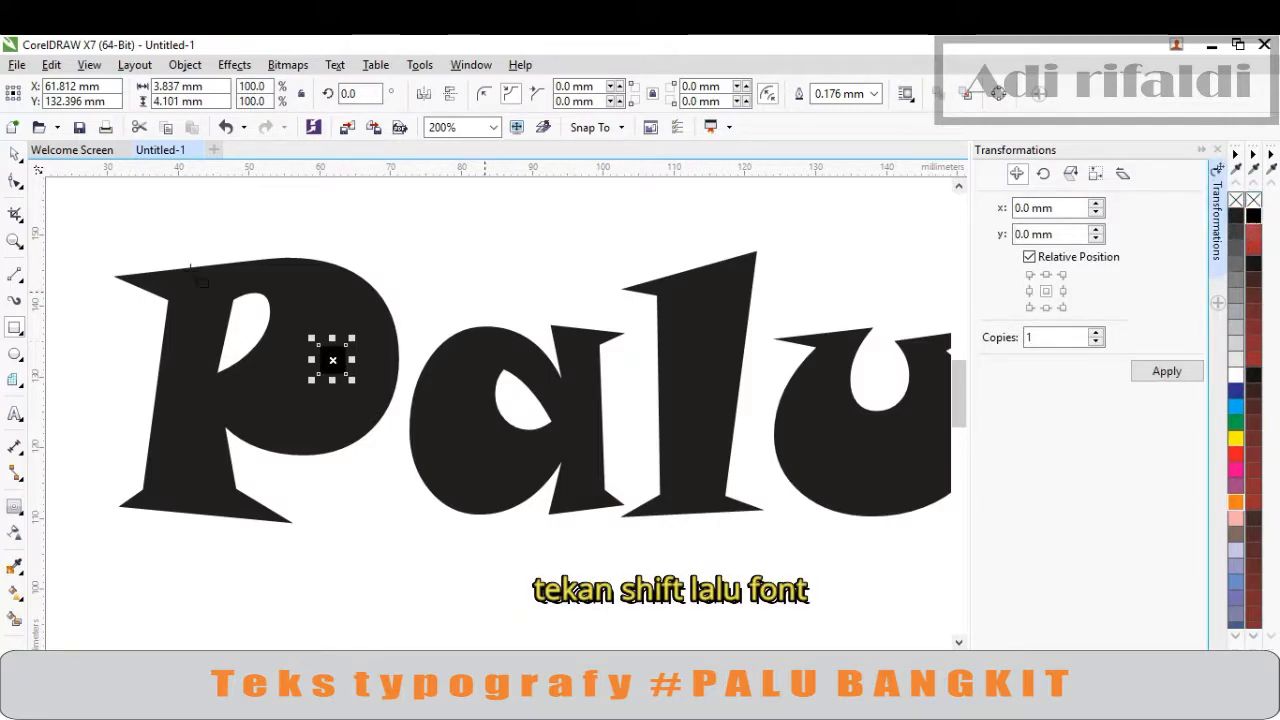
# Weld the small rectangle together with the 'Palu' text into a single curve object
pyautogui.click(15, 154)
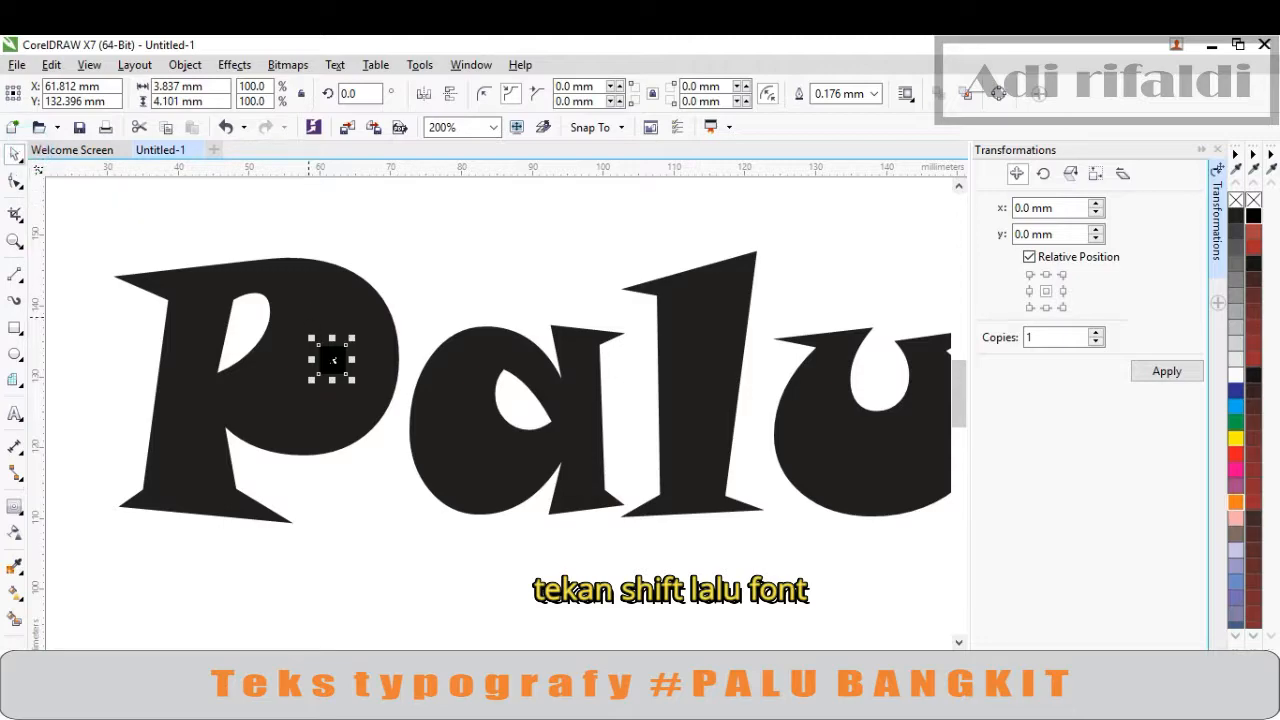
pyautogui.press('shift')
pyautogui.keyDown('shift'); pyautogui.click(378, 322); pyautogui.keyUp('shift')
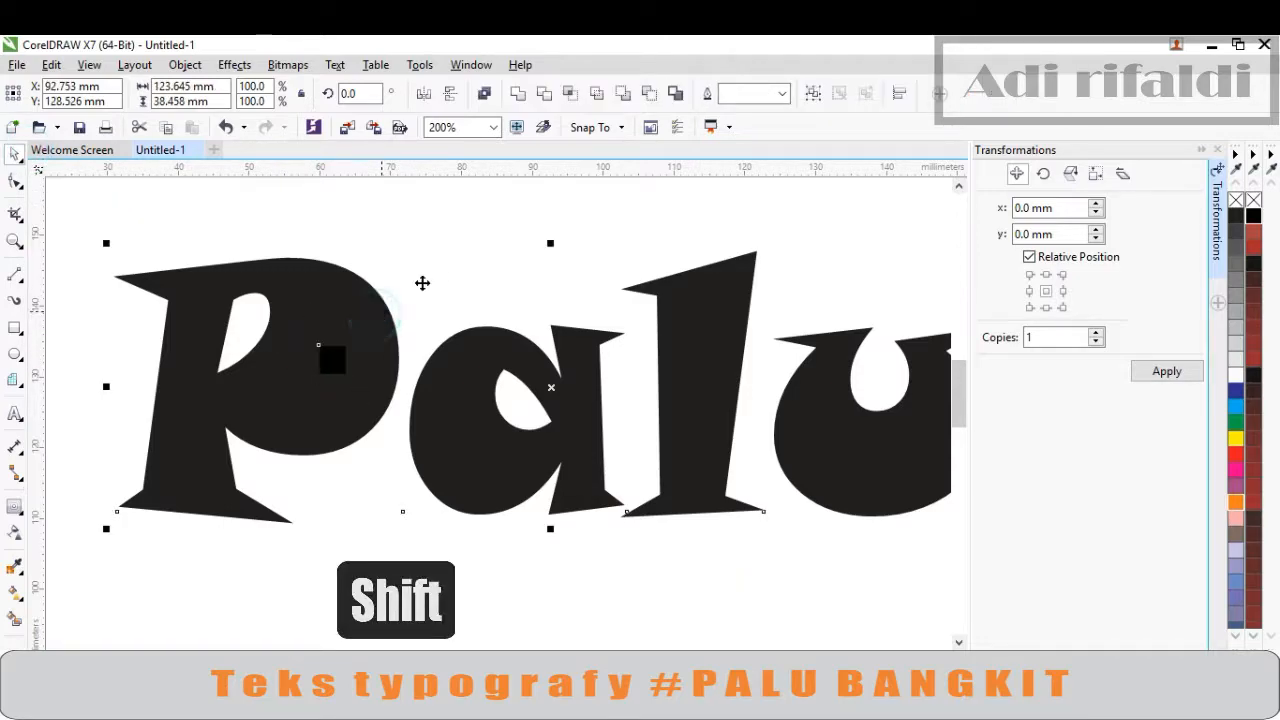
pyautogui.click(522, 94)
pyautogui.click(332, 513)
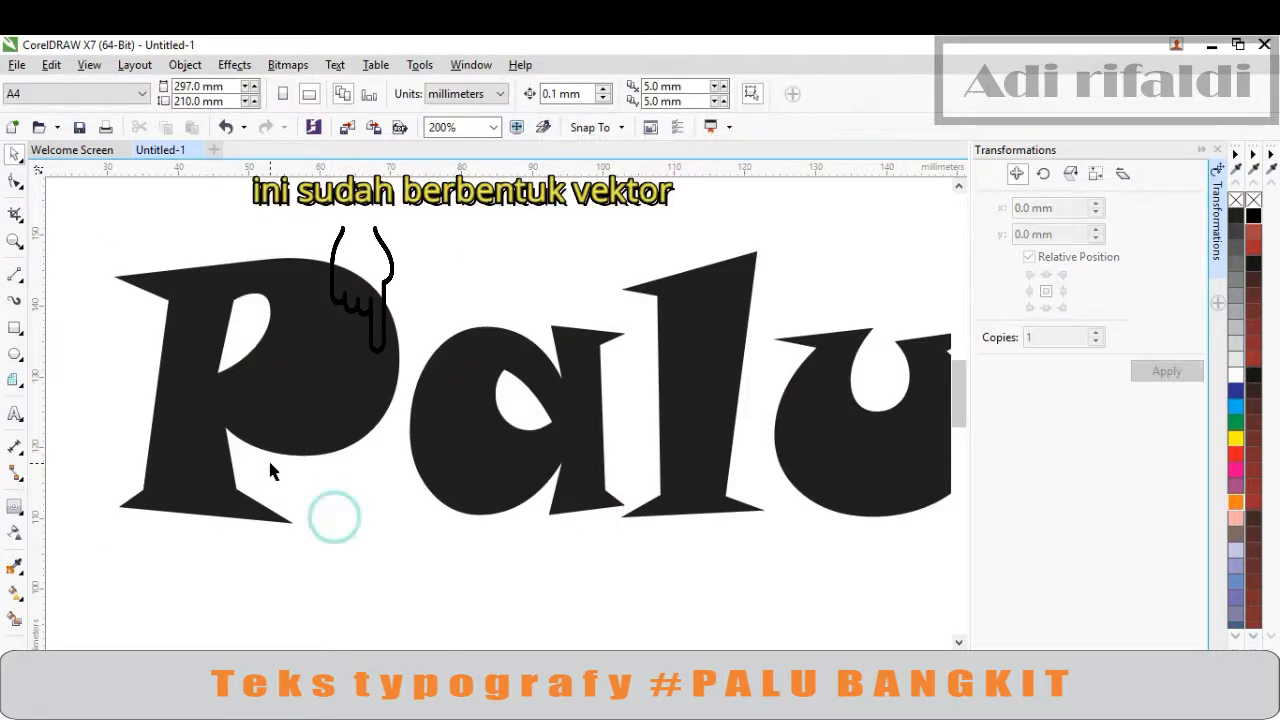
# Inspect the nodes of the welded 'Palu' shape
pyautogui.scroll(-2, 268, 458)
pyautogui.doubleClick(280, 447)
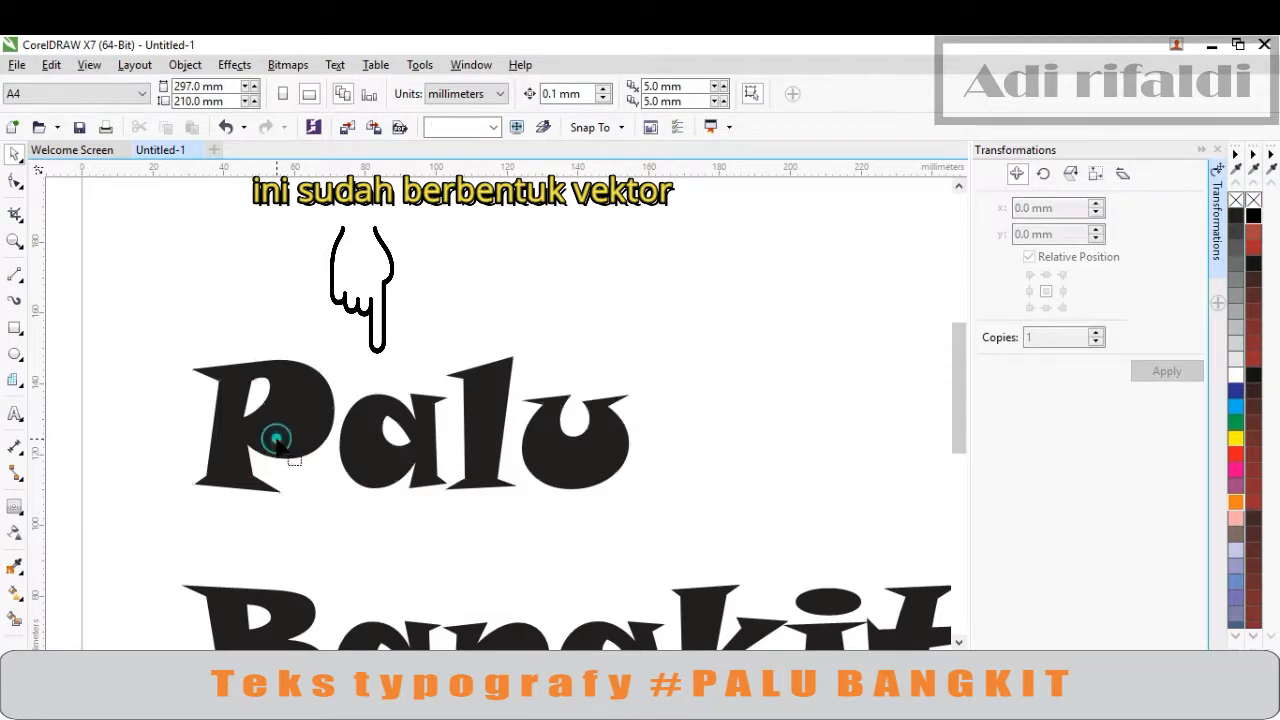
pyautogui.click(16, 153)
pyautogui.scroll(-2, 368, 372)
pyautogui.scroll(2, 414, 562)
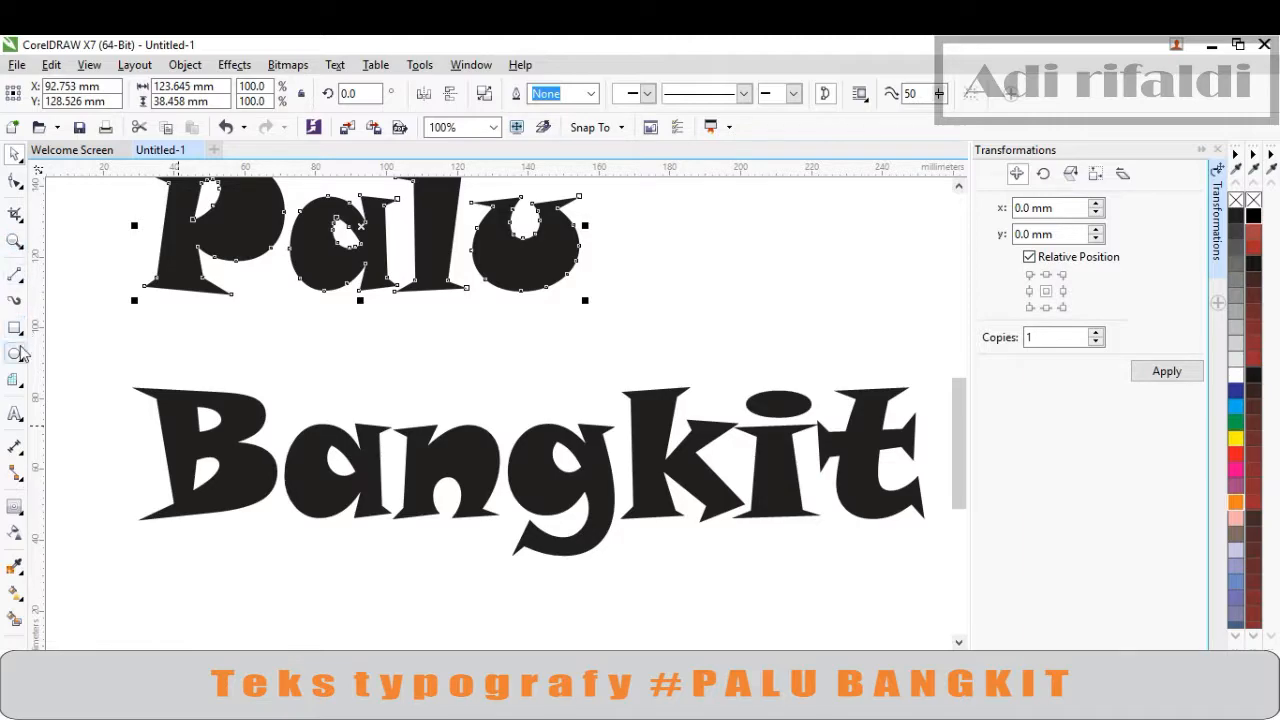
# Draw a small rectangle about 4 × 5 mm inside the B of 'Bangkit'
pyautogui.click(16, 330)
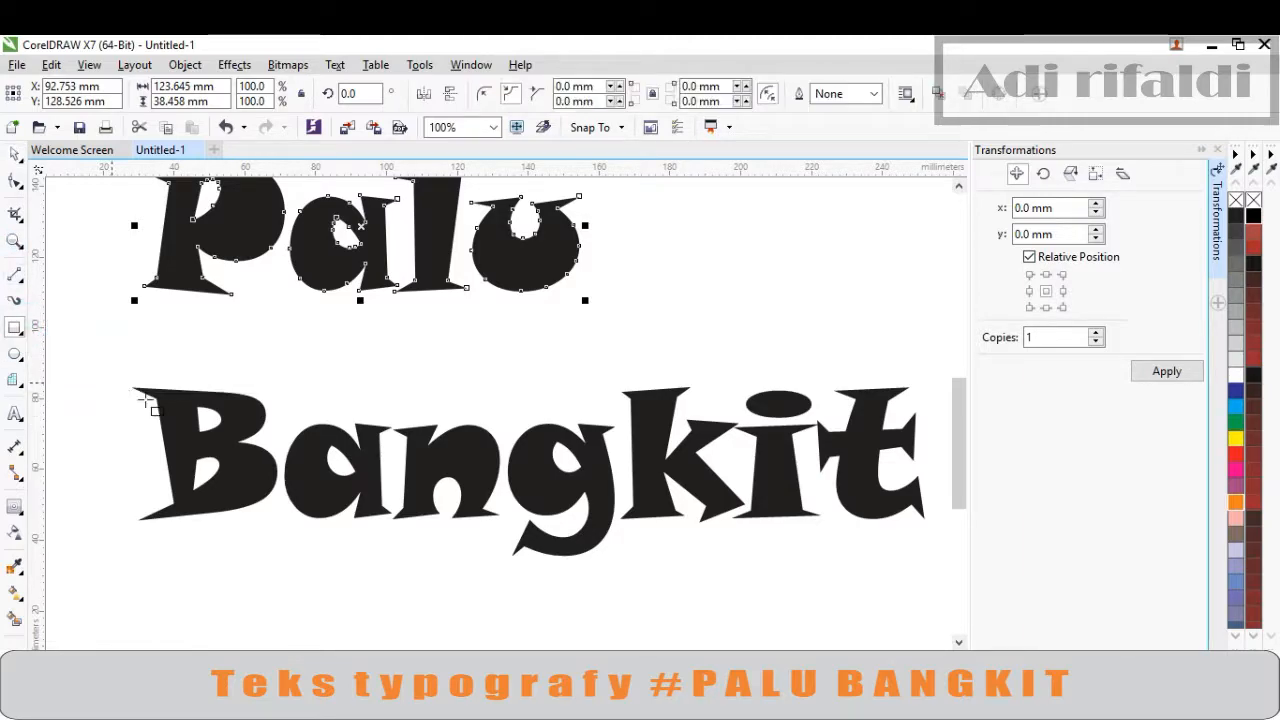
pyautogui.moveTo(230, 453); pyautogui.dragTo(245, 471)
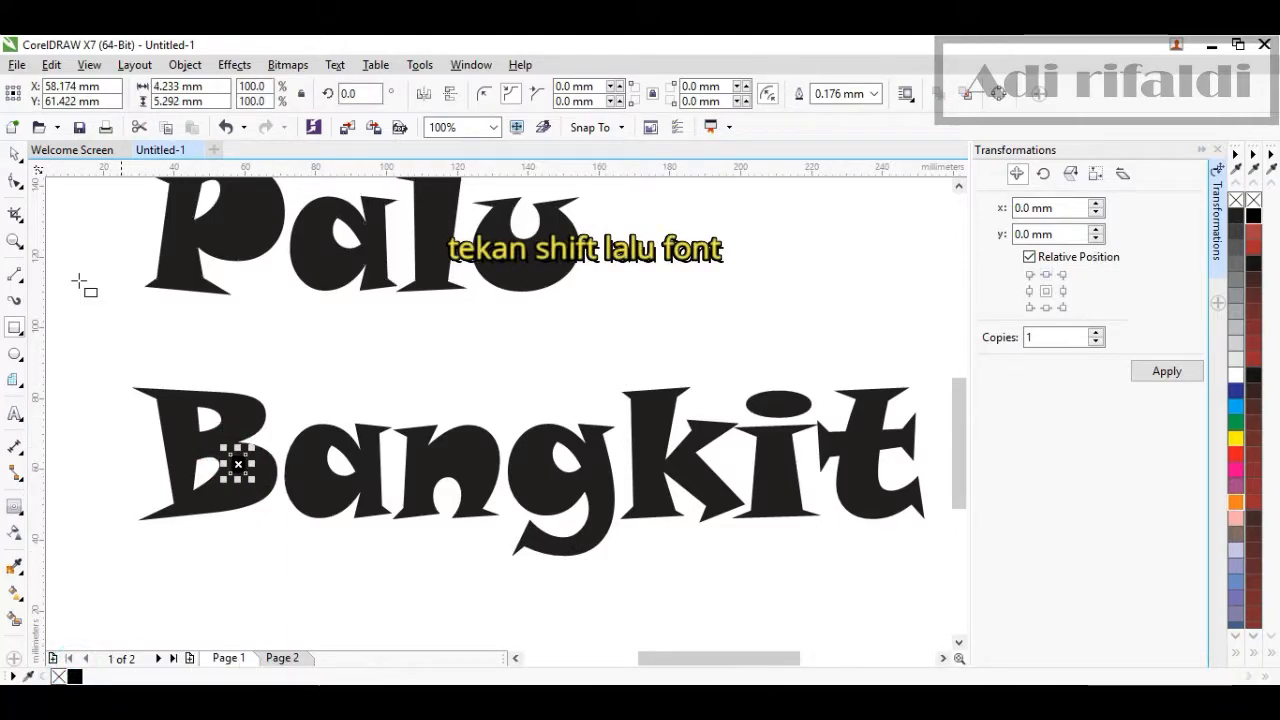
pyautogui.click(14, 152)
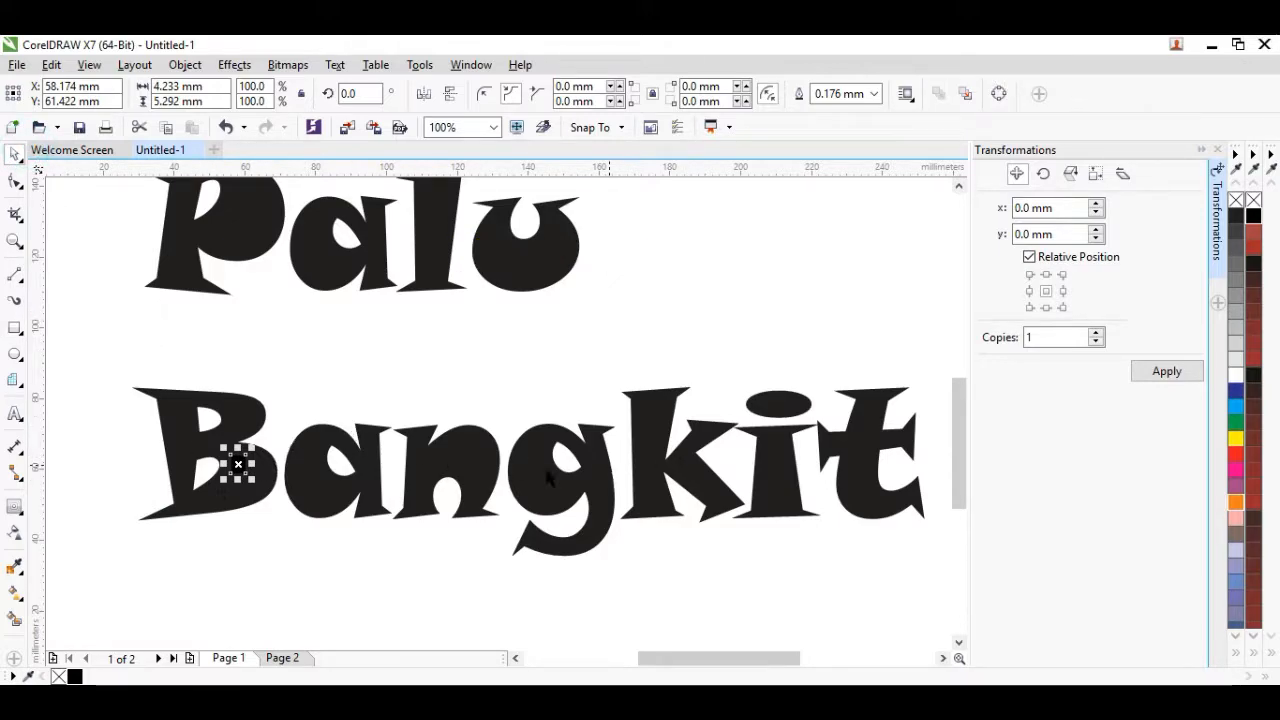
# Weld the small rectangle together with the 'Bangkit' text into a single curve object
pyautogui.scroll(2, 228, 428)
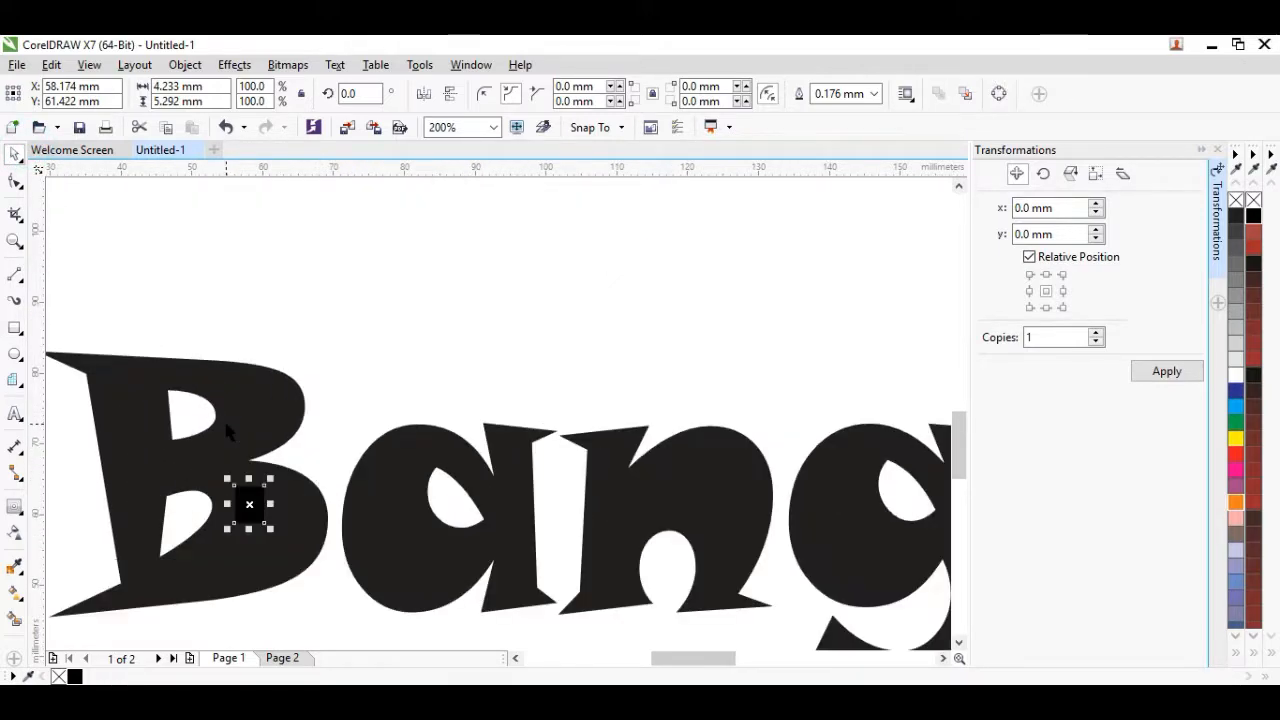
pyautogui.keyDown('shift'); pyautogui.click(282, 400); pyautogui.keyUp('shift')
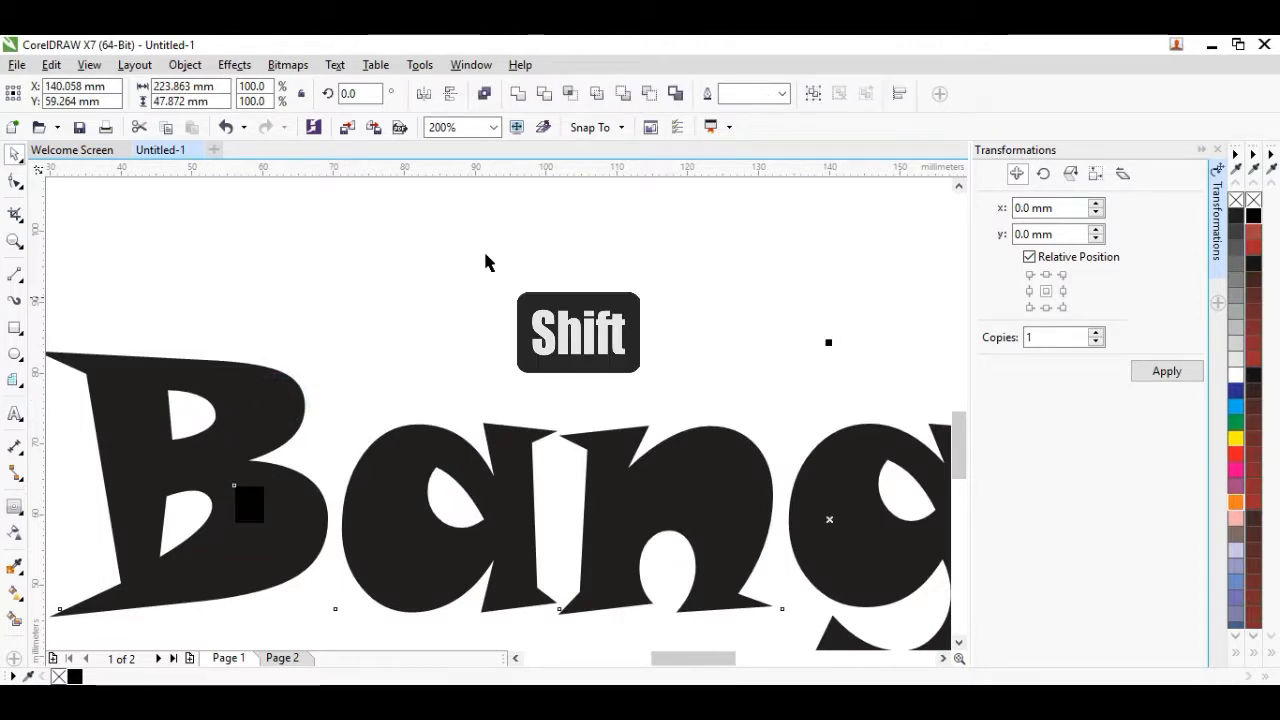
pyautogui.click(515, 100)
# Inspect the nodes of the welded 'Bangkit' shape
pyautogui.scroll(-4, 314, 394)
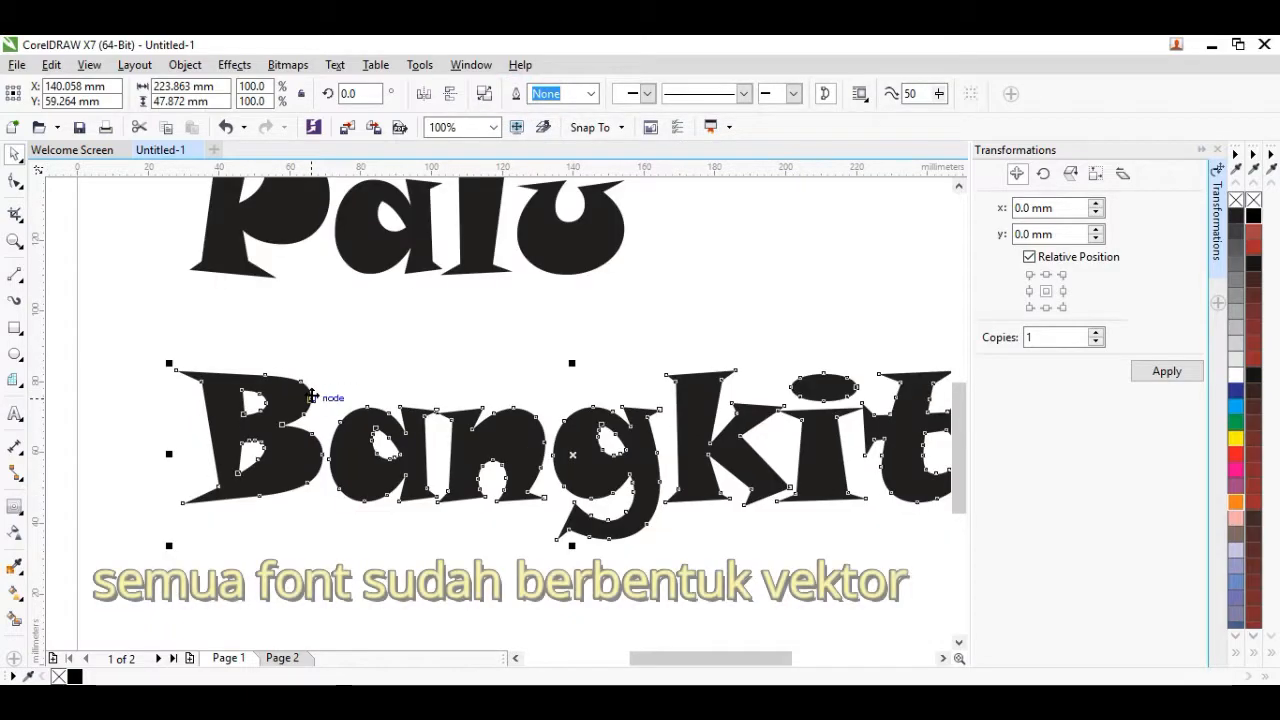
pyautogui.click(377, 528)
pyautogui.doubleClick(418, 427)
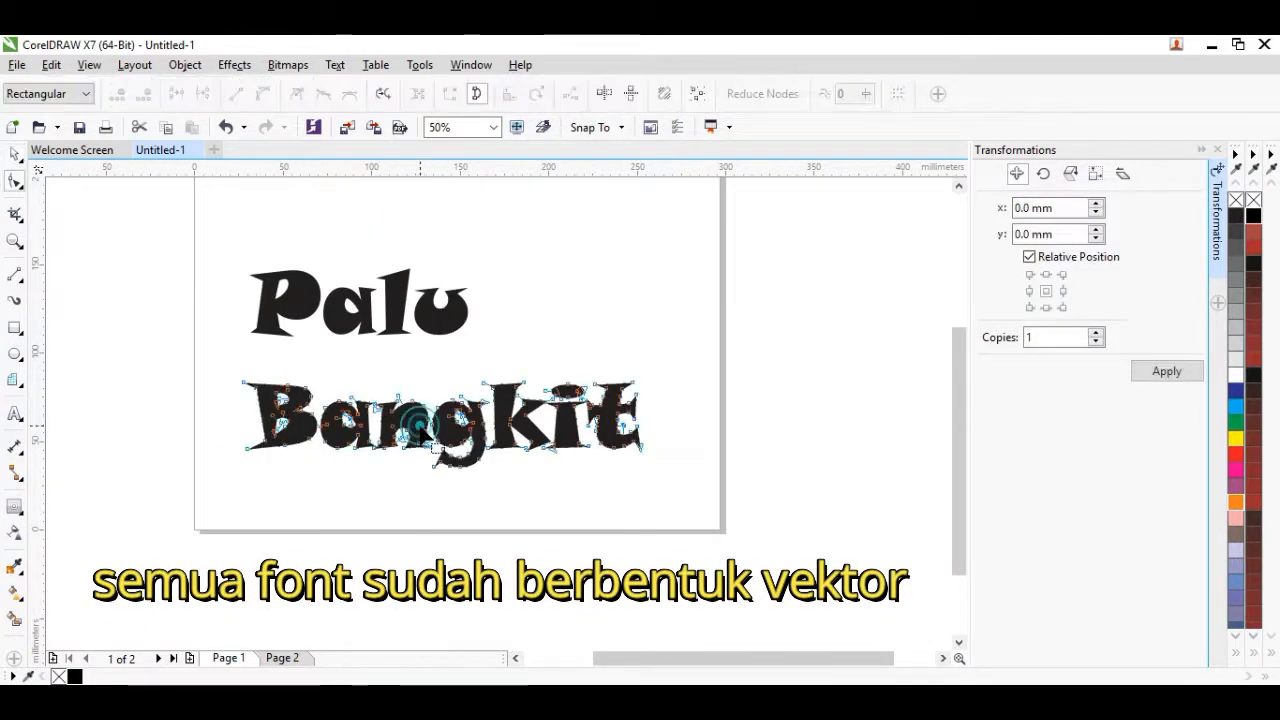
pyautogui.click(15, 153)
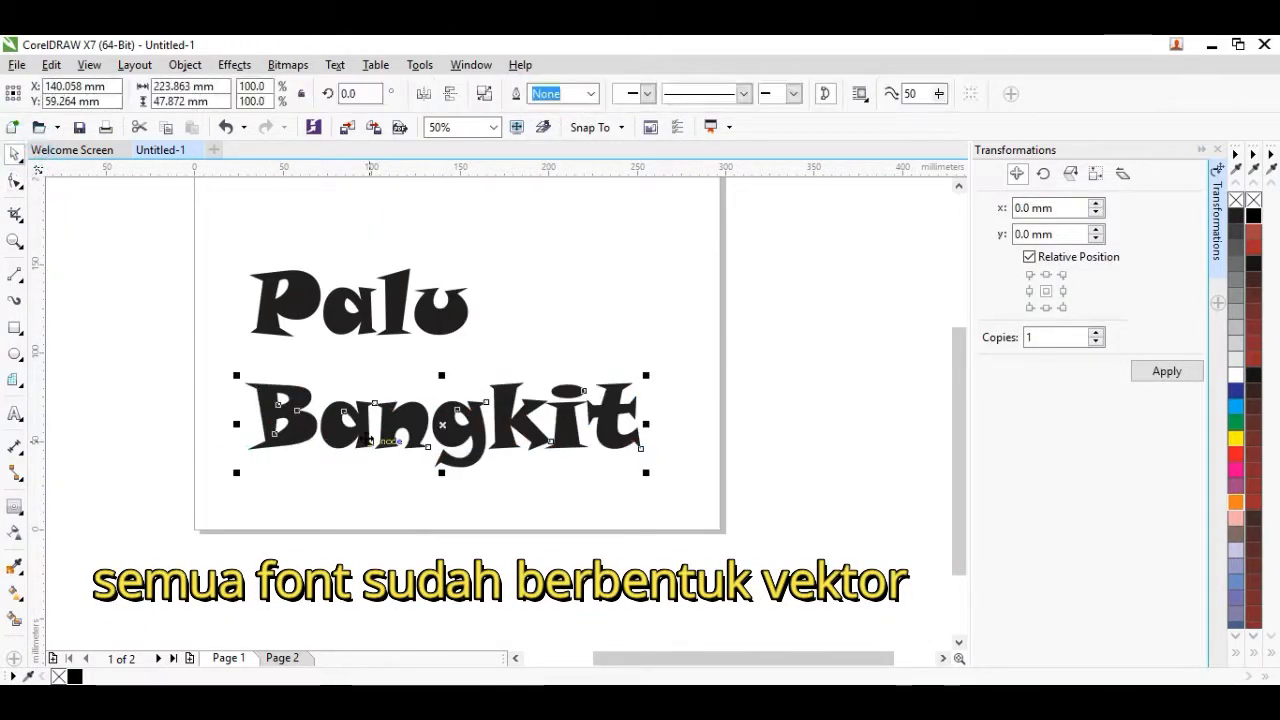
pyautogui.click(413, 517)
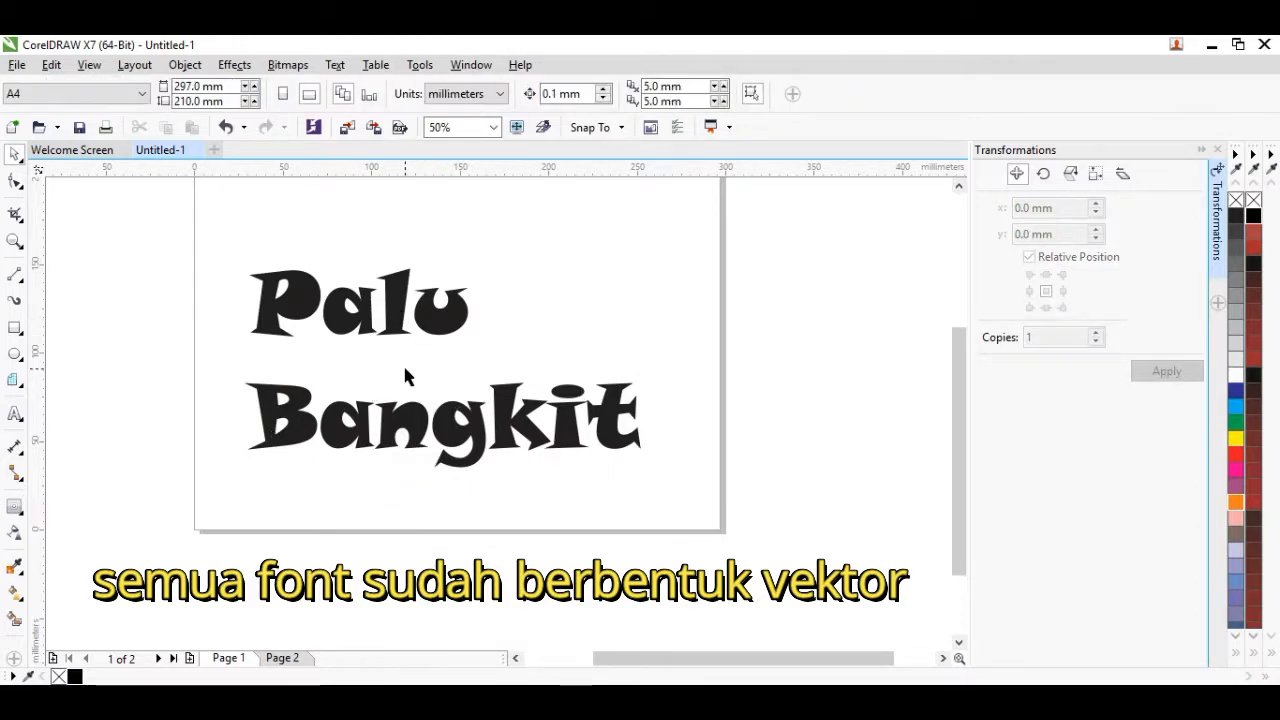
pyautogui.scroll(-2, 405, 364)
pyautogui.scroll(2, 386, 320)
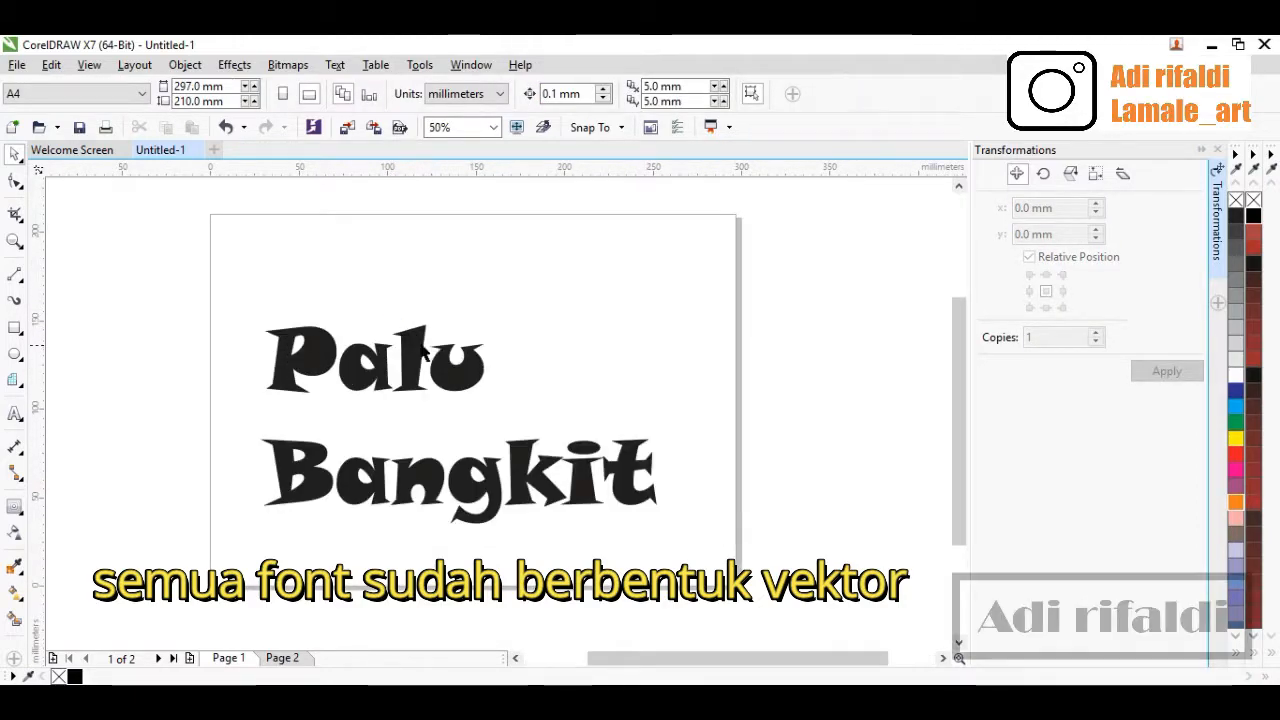
# Move the 'Palu' and 'Bangkit' shapes closer together on the page
pyautogui.moveTo(420, 337); pyautogui.dragTo(498, 292)
pyautogui.moveTo(490, 495); pyautogui.dragTo(492, 425)
pyautogui.scroll(2, 500, 320)
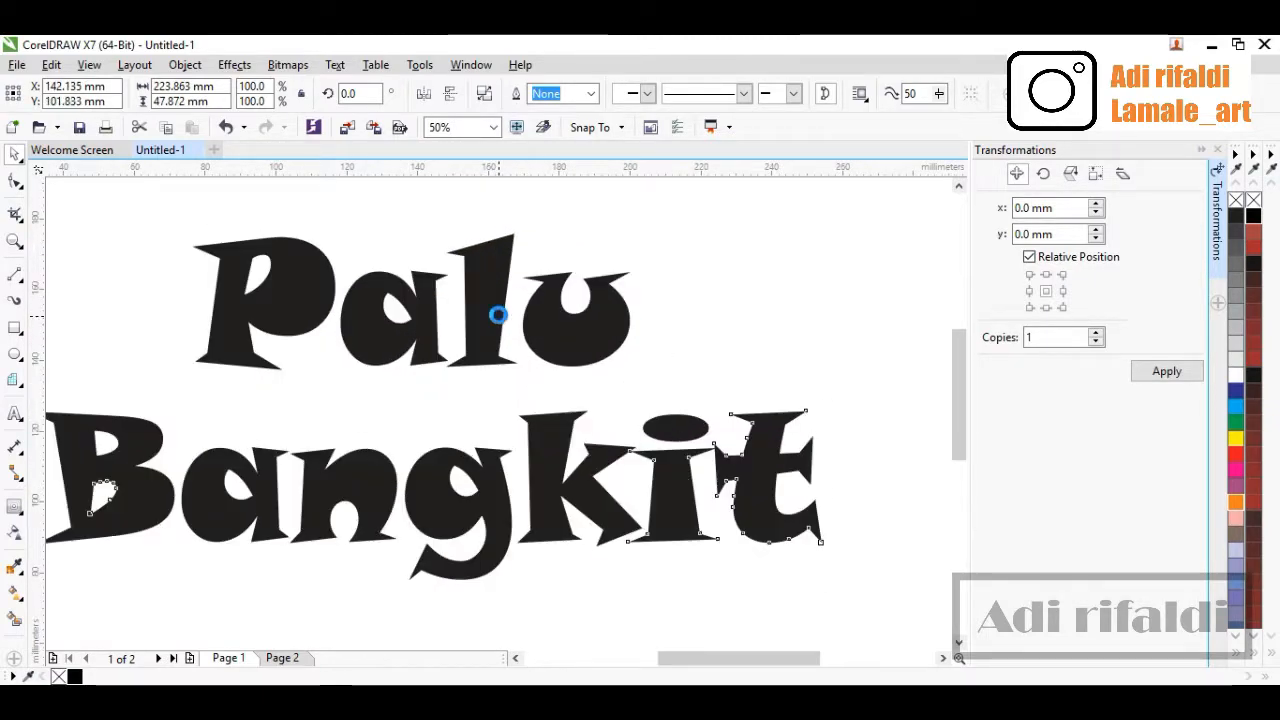
pyautogui.moveTo(485, 310); pyautogui.dragTo(468, 329)
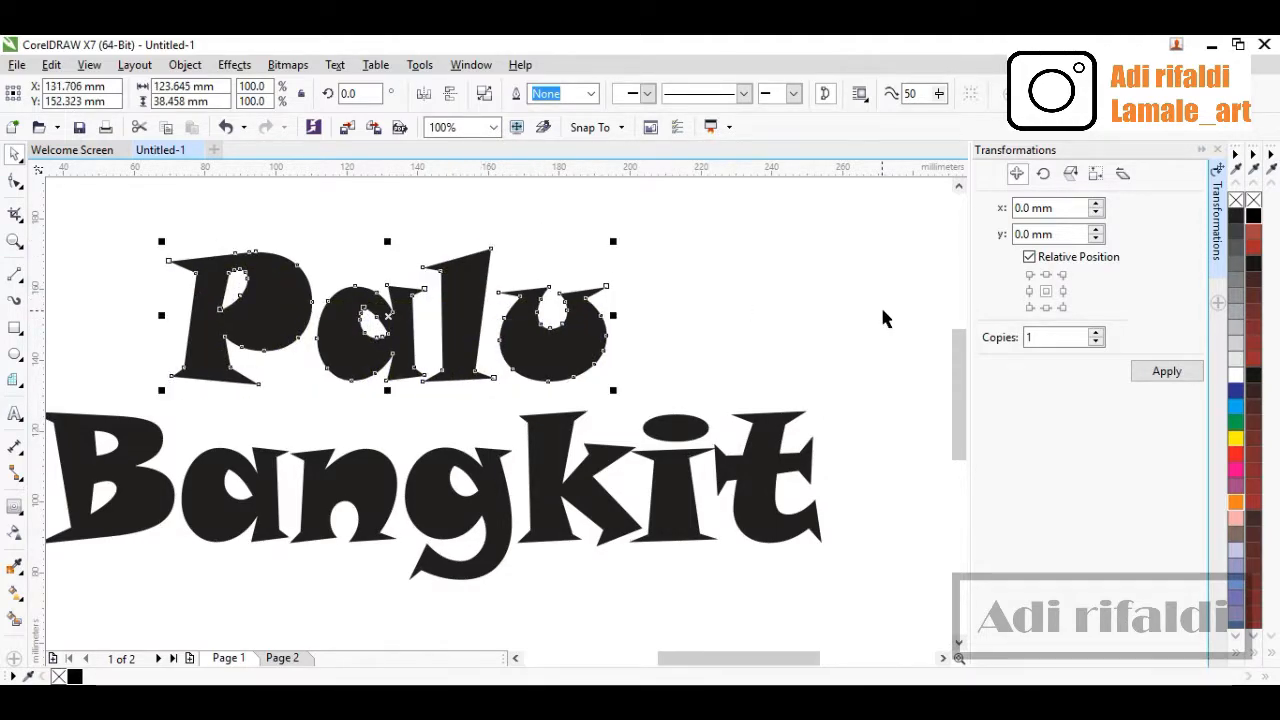
# Fill the 'Palu' shape with yellow
pyautogui.click(1236, 438)
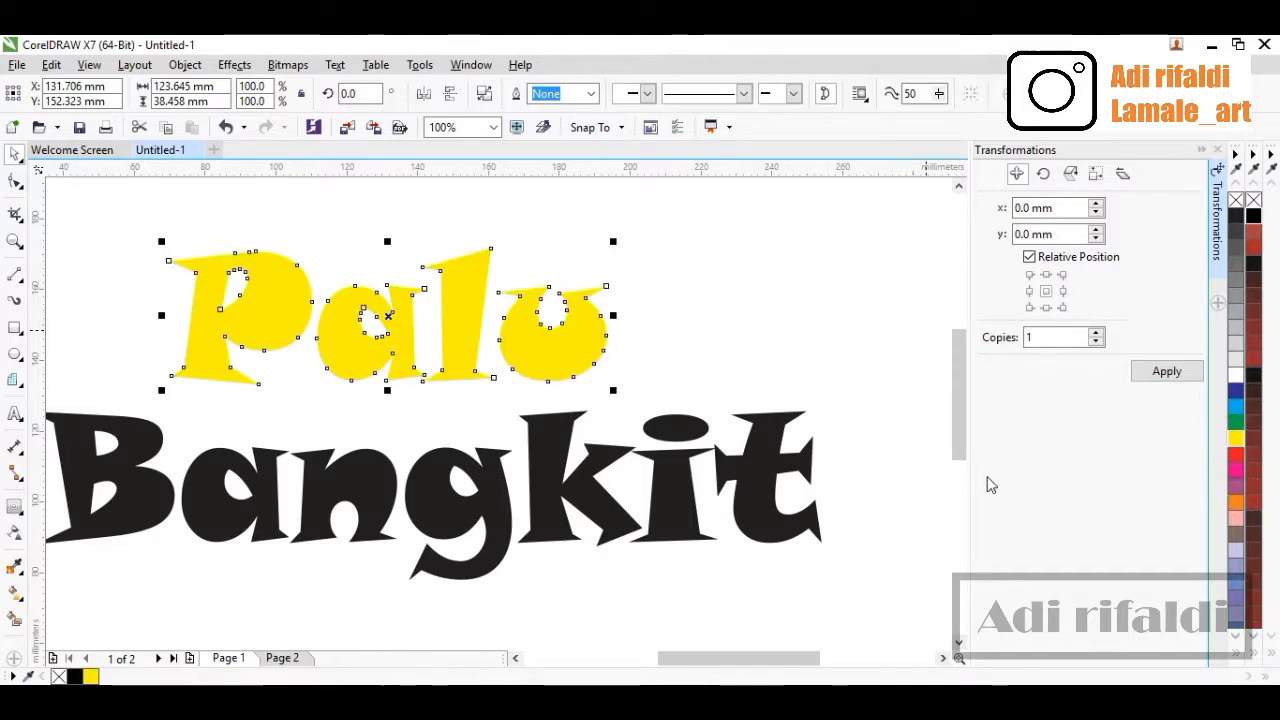
pyautogui.click(651, 366)
# Give 'Palu' a gradient fill running from yellow to dark red #590000
pyautogui.click(587, 350)
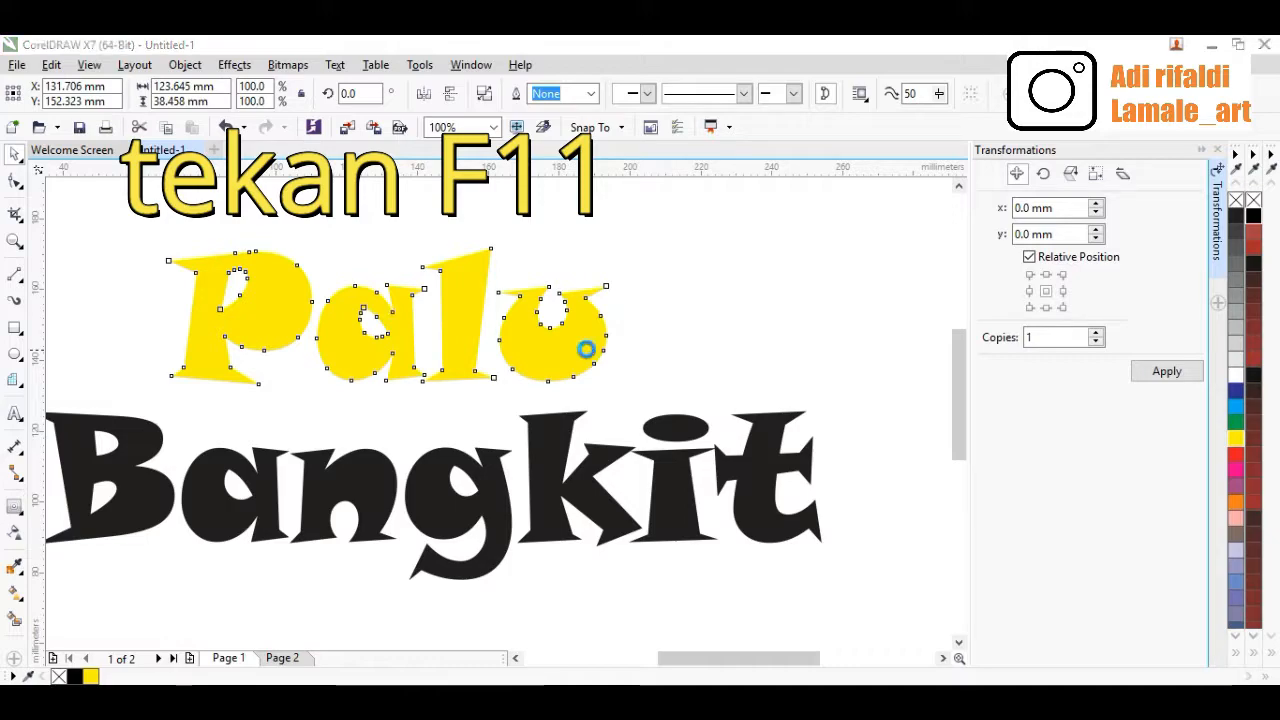
pyautogui.press('F11')
pyautogui.moveTo(637, 432); pyautogui.dragTo(634, 423)
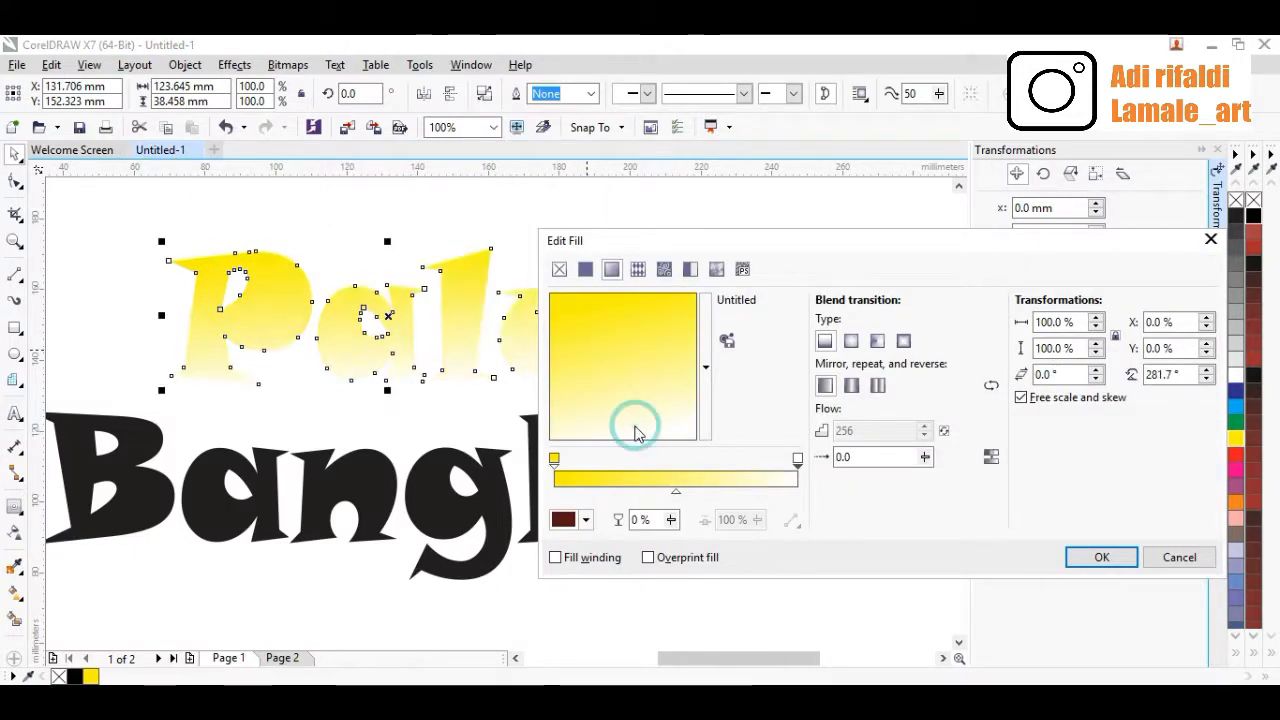
pyautogui.click(798, 459)
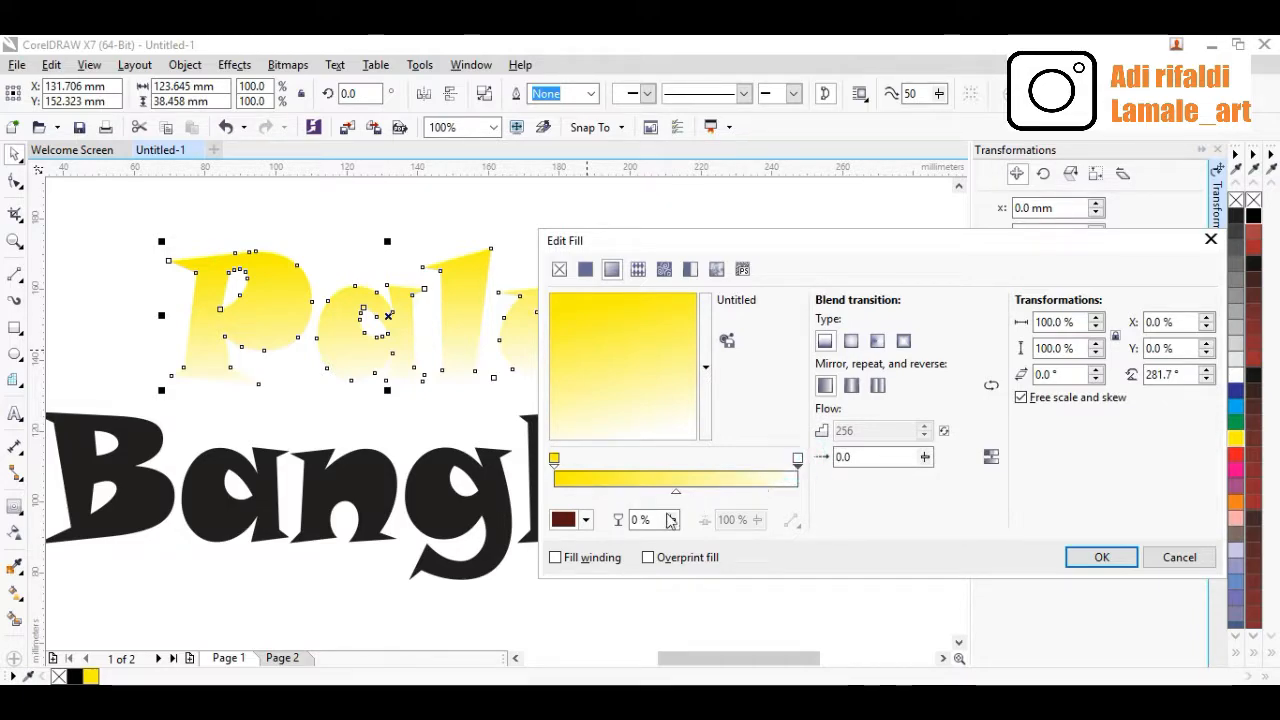
pyautogui.click(586, 521)
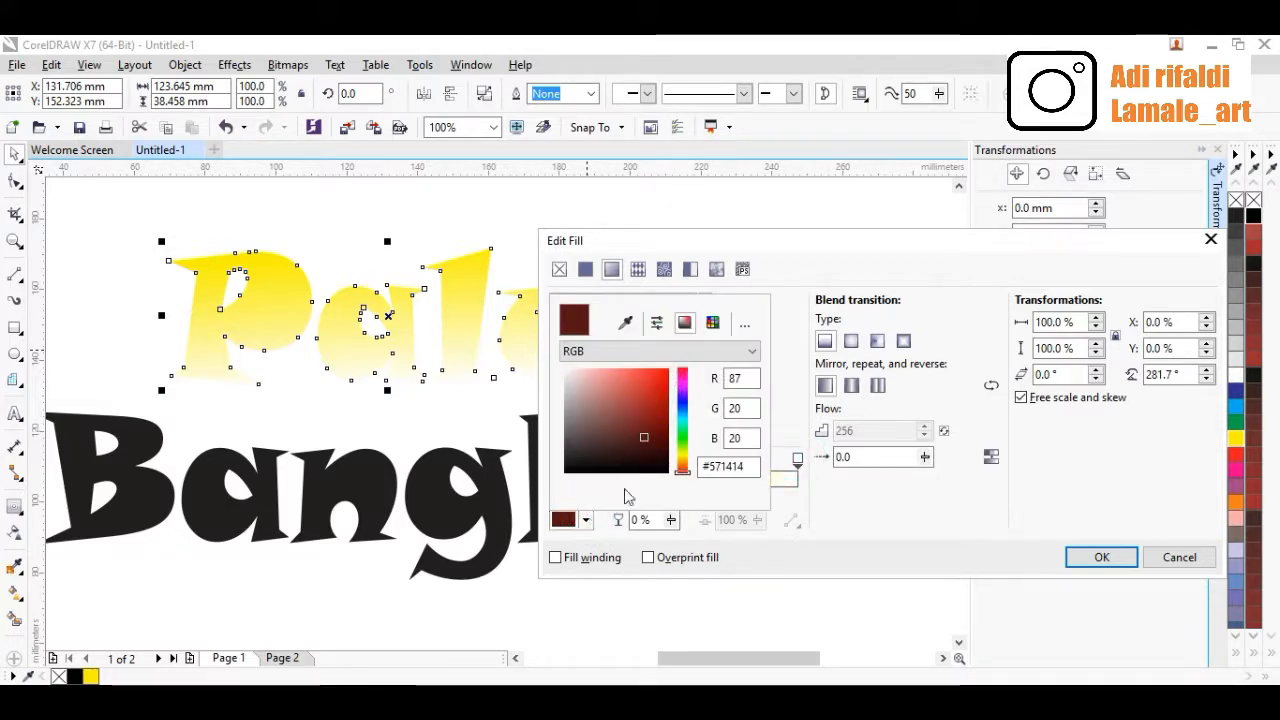
pyautogui.moveTo(646, 445); pyautogui.dragTo(668, 436)
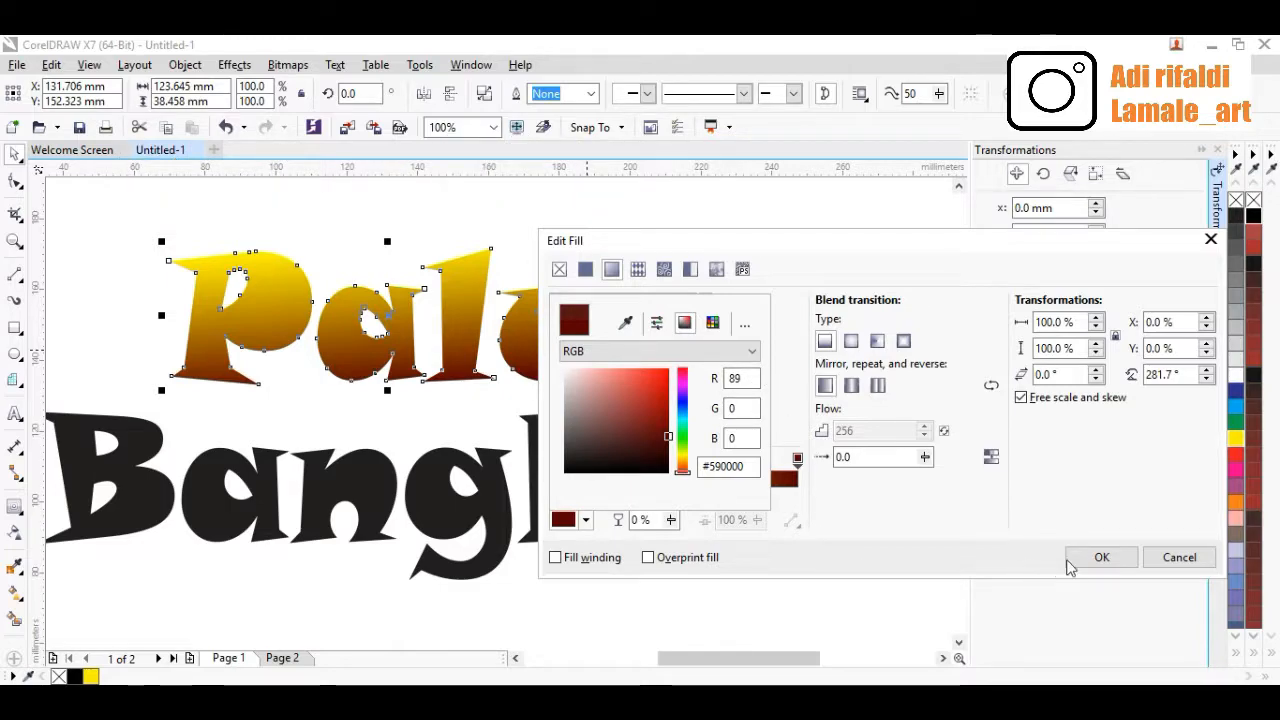
pyautogui.click(1101, 562)
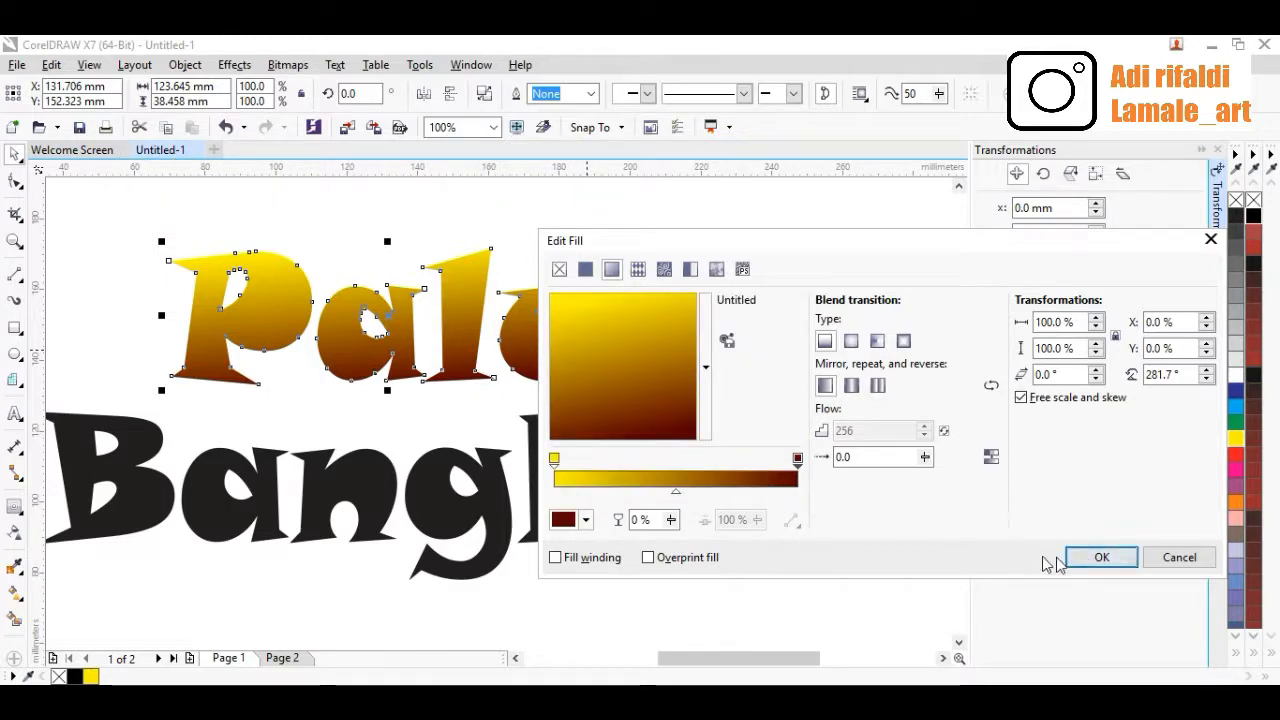
pyautogui.click(1078, 566)
# Fill the 'Bangkit' shape with yellow
pyautogui.click(671, 480)
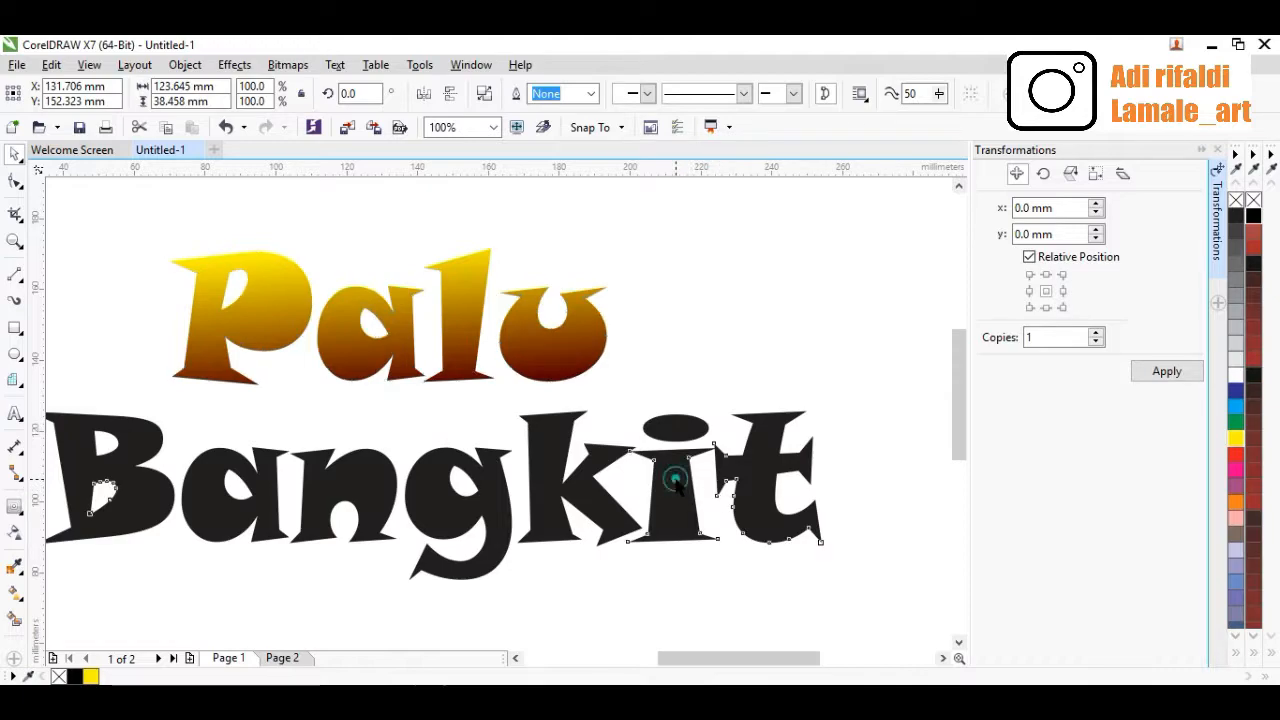
pyautogui.click(1237, 440)
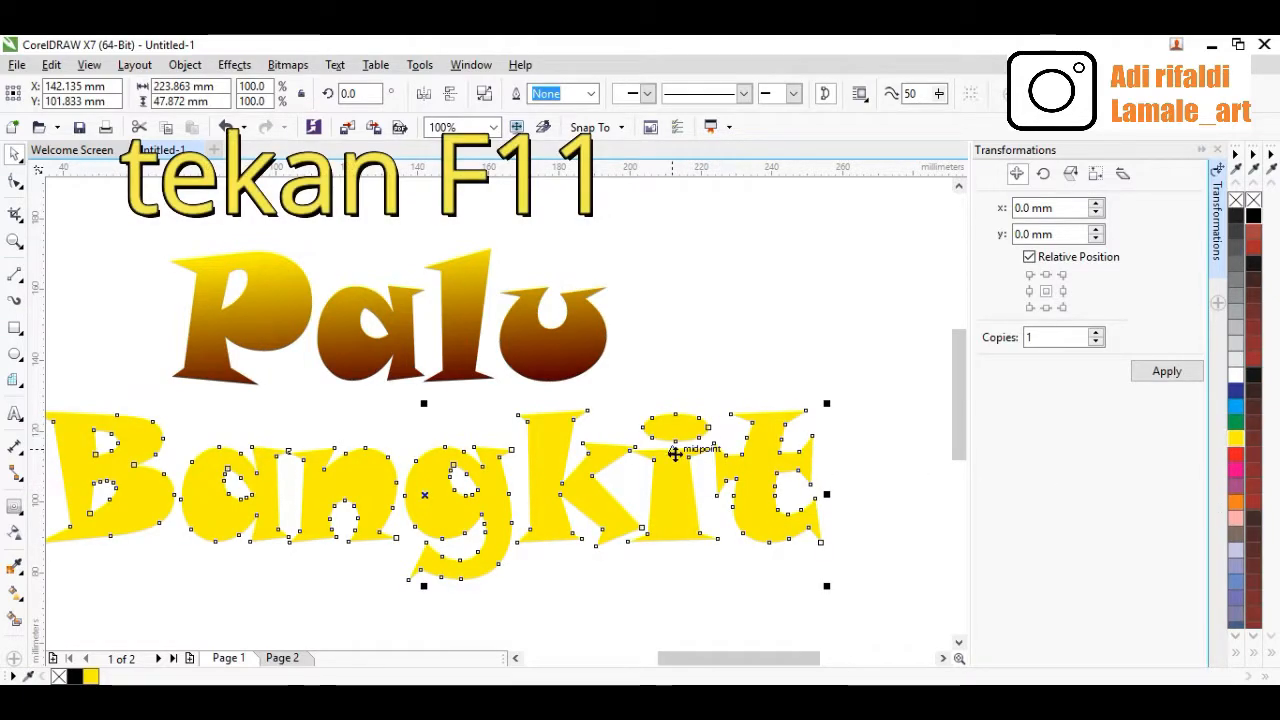
# Give 'Bangkit' a vertical gradient fill running from yellow to dark red #5C0202
pyautogui.press('F11')
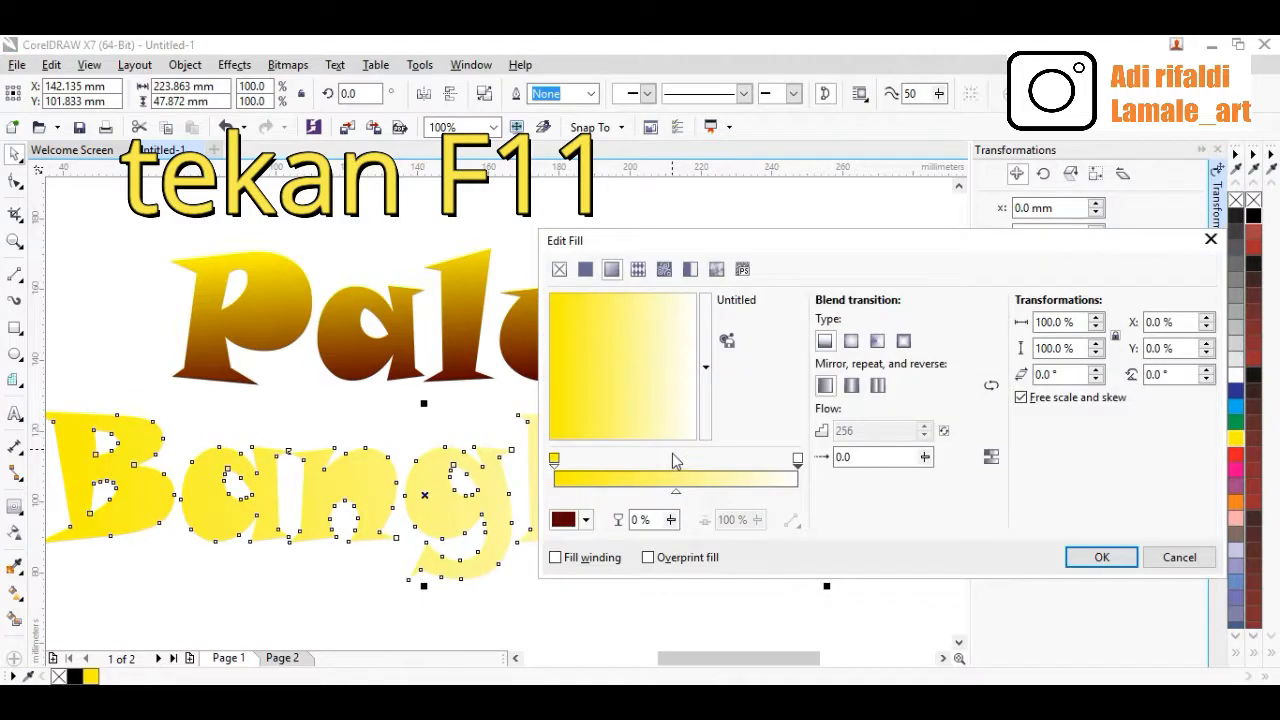
pyautogui.click(626, 430)
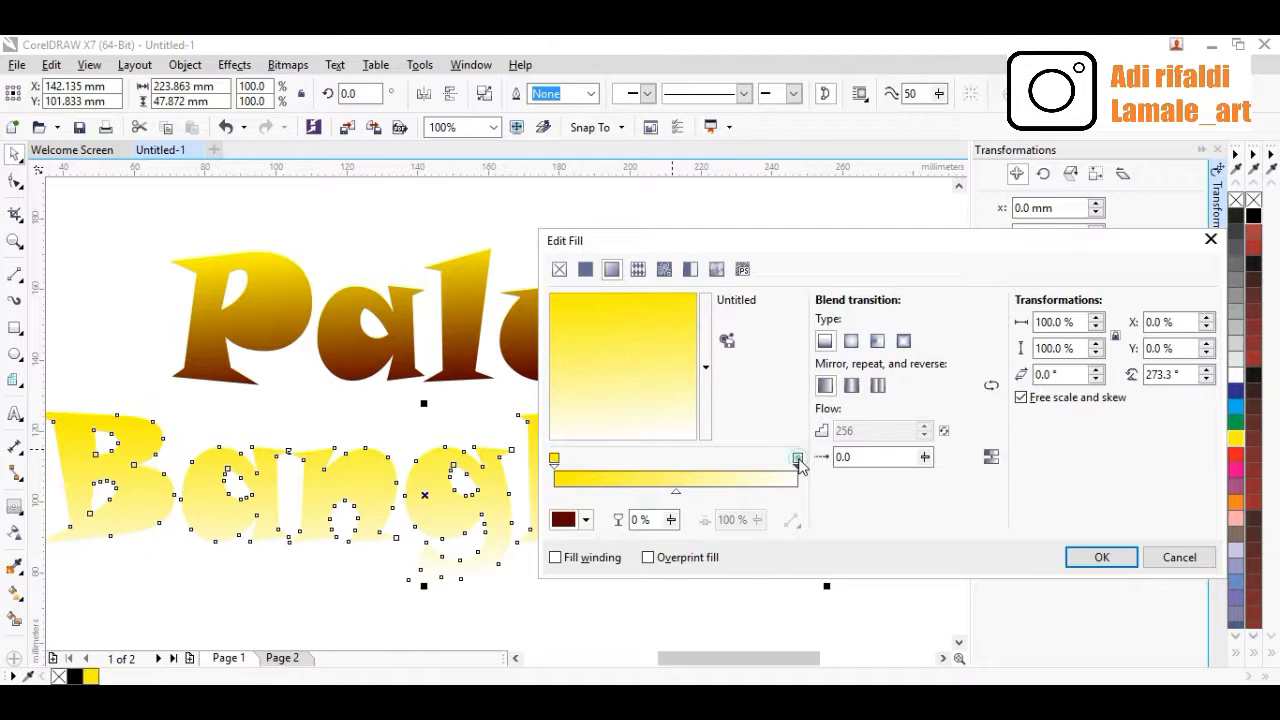
pyautogui.click(585, 521)
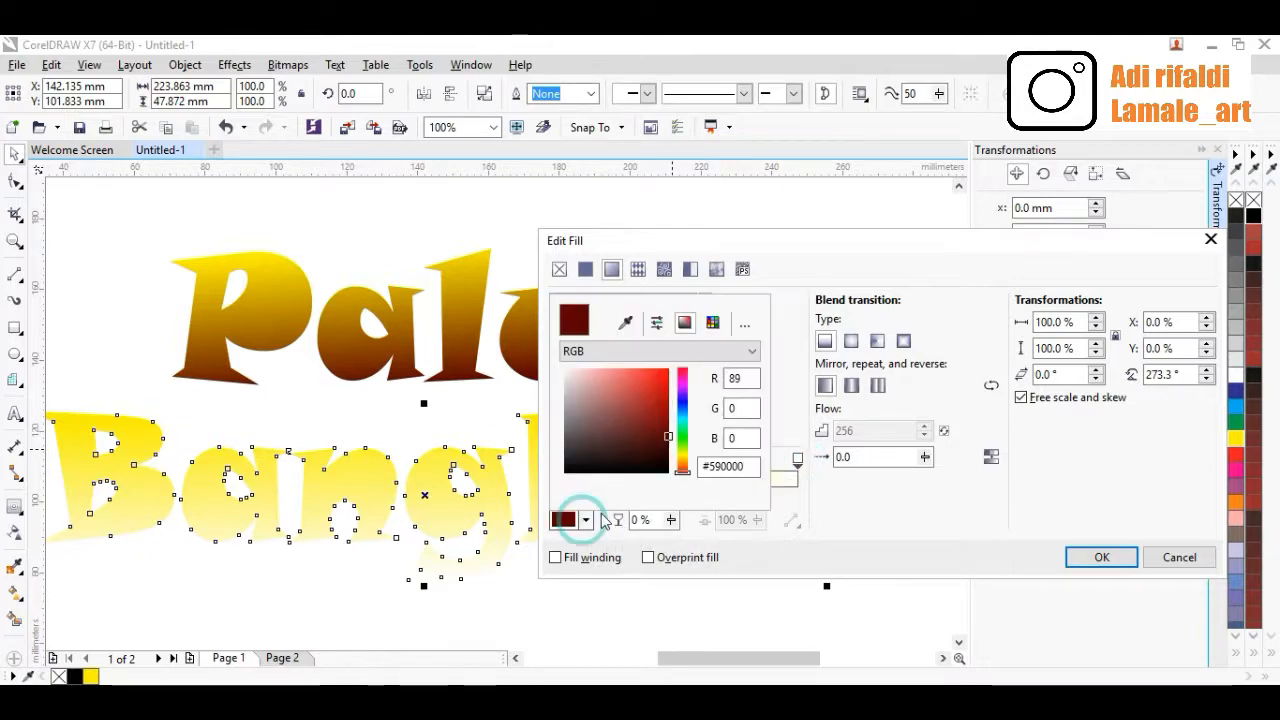
pyautogui.click(666, 440)
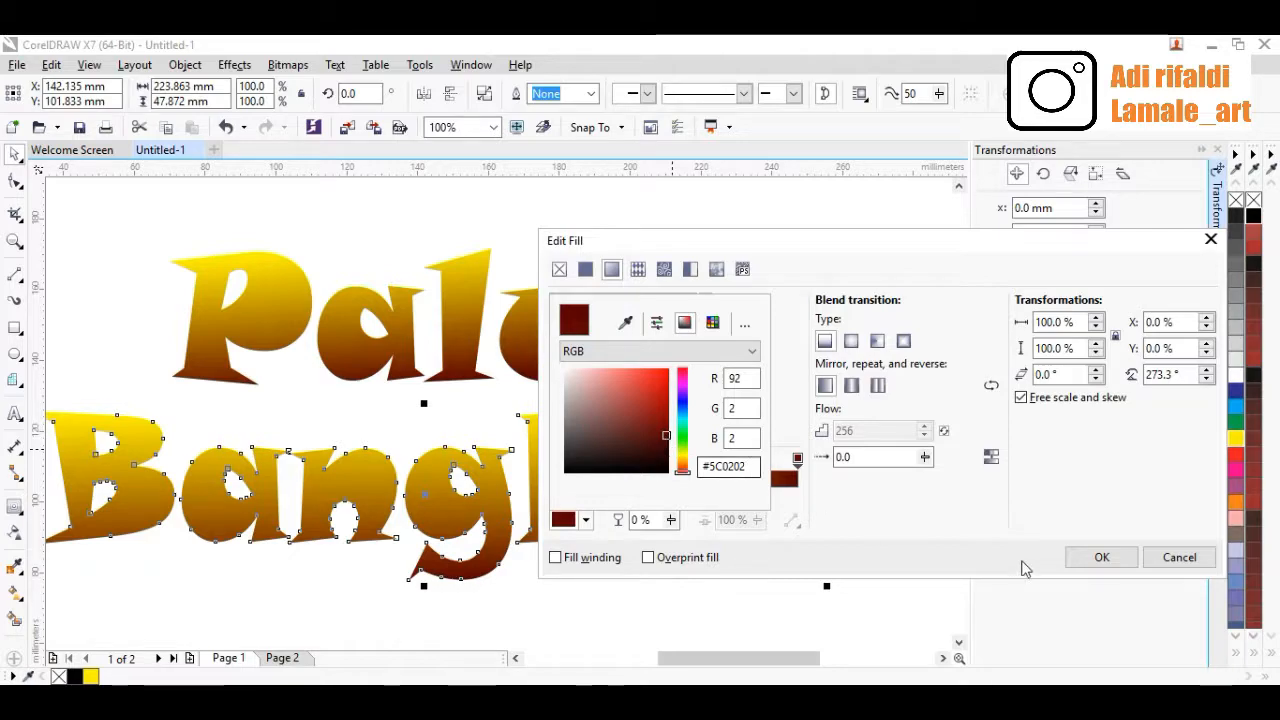
pyautogui.click(1087, 560)
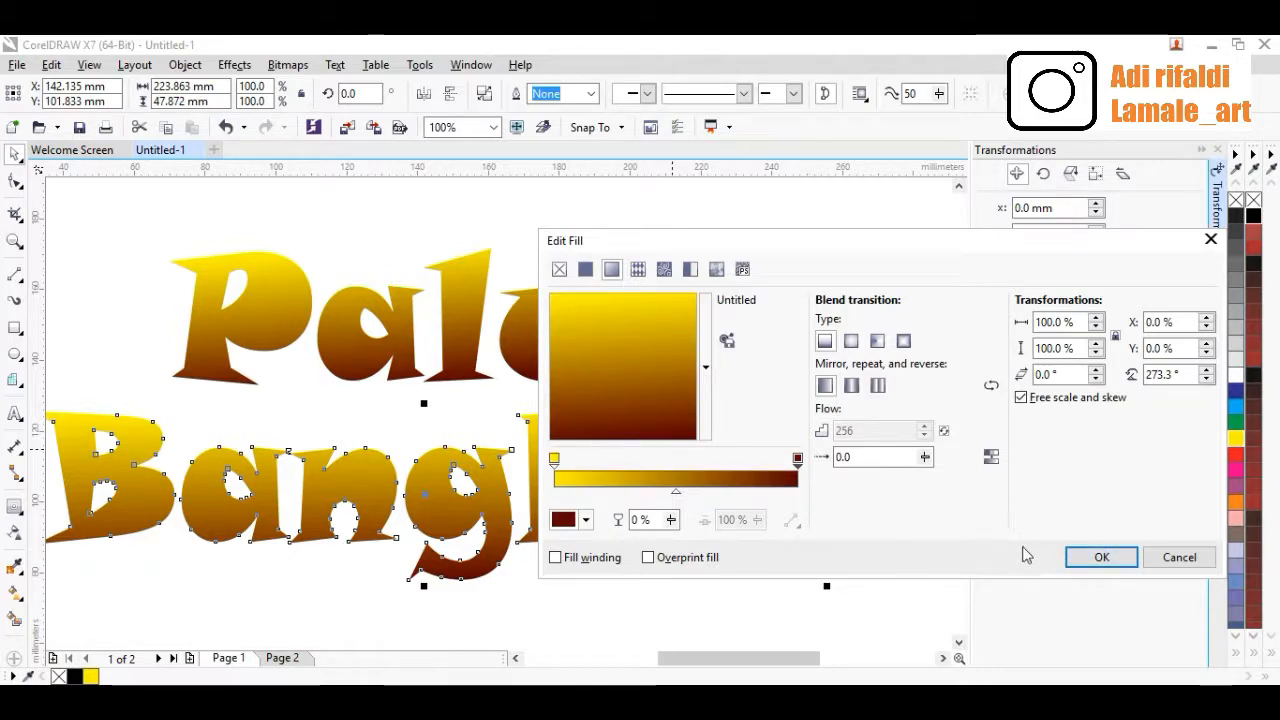
pyautogui.click(1101, 560)
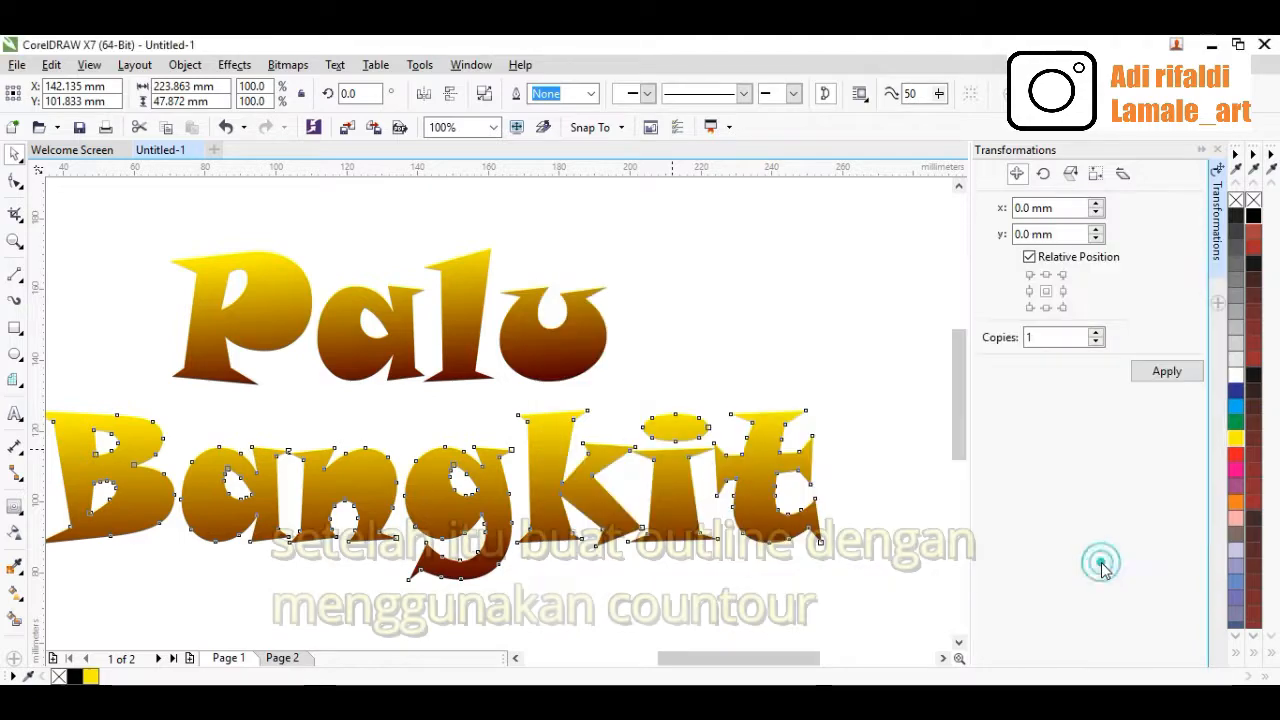
# Apply a 5 mm outside contour with round corners to the 'Palu' shape using the Contour tool
pyautogui.click(705, 354)
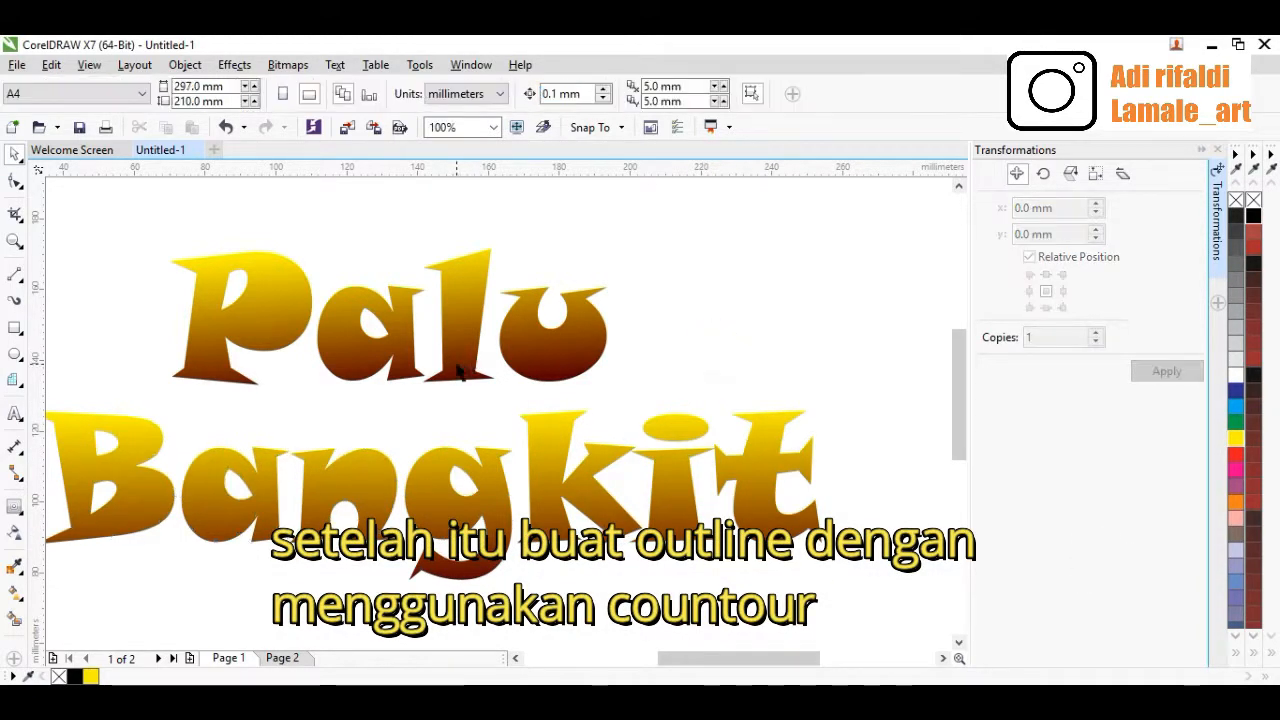
pyautogui.scroll(-2, 435, 362)
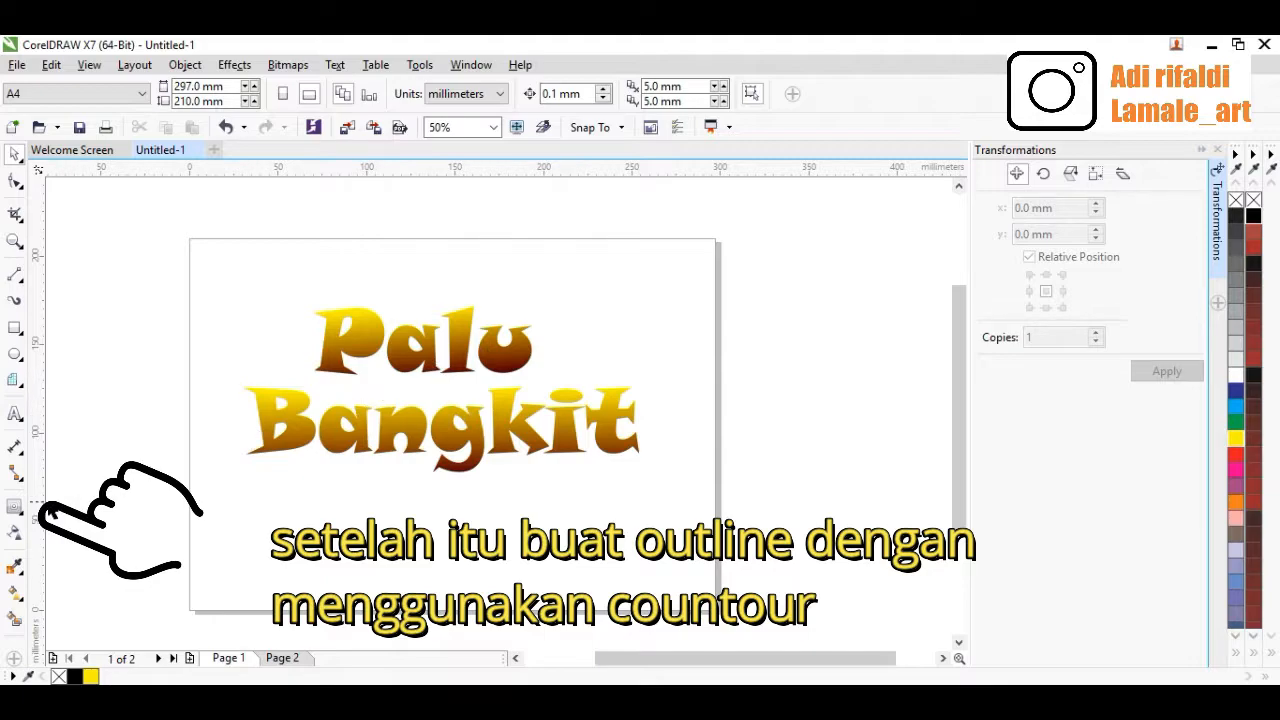
pyautogui.click(14, 508)
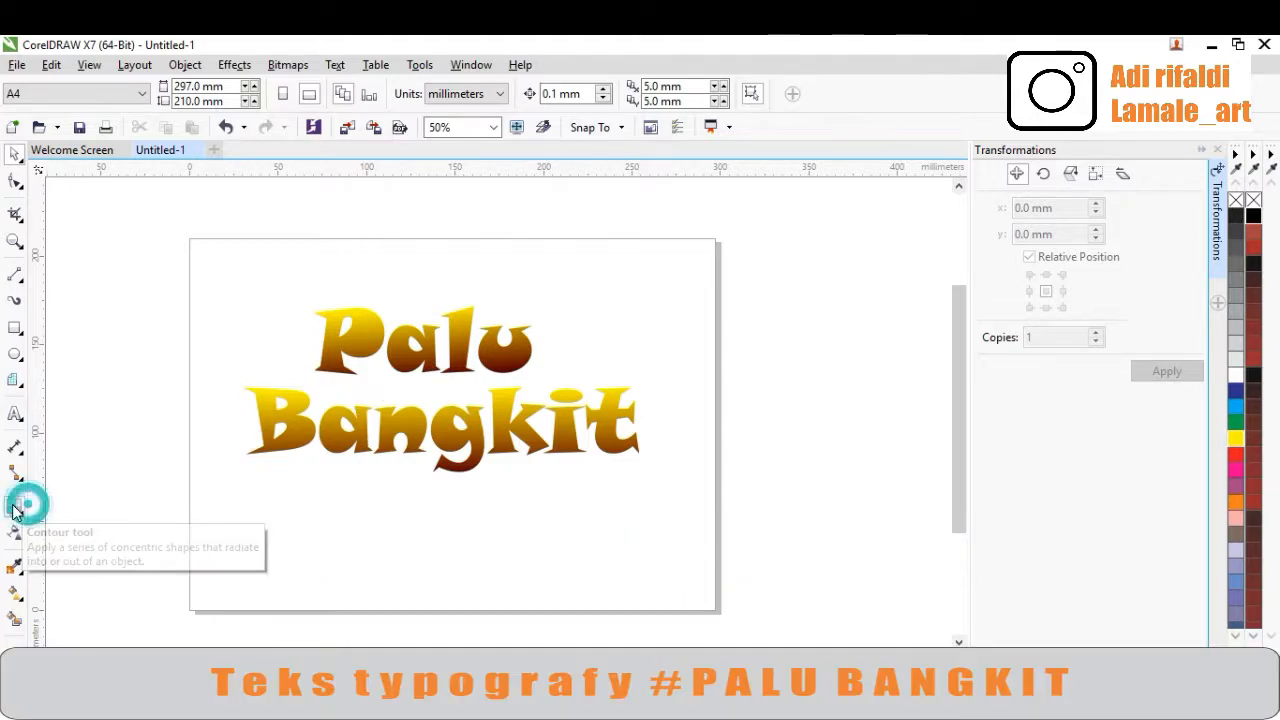
pyautogui.click(330, 352)
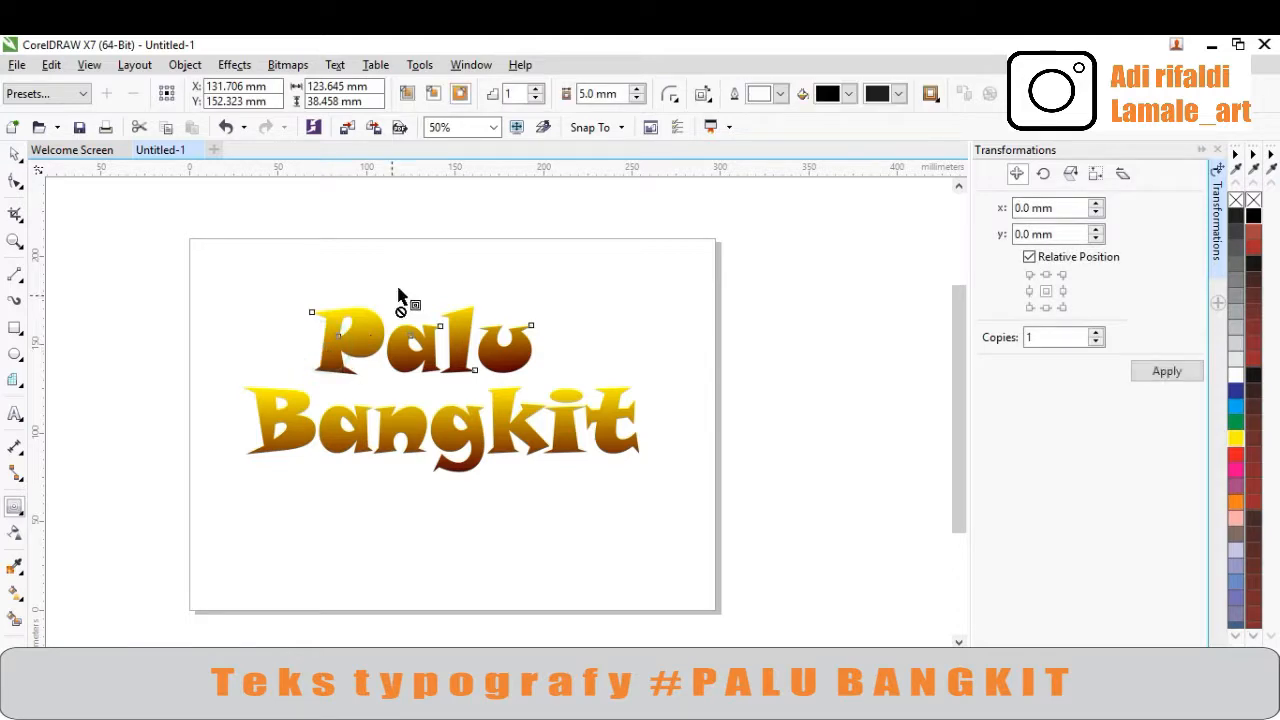
pyautogui.click(460, 96)
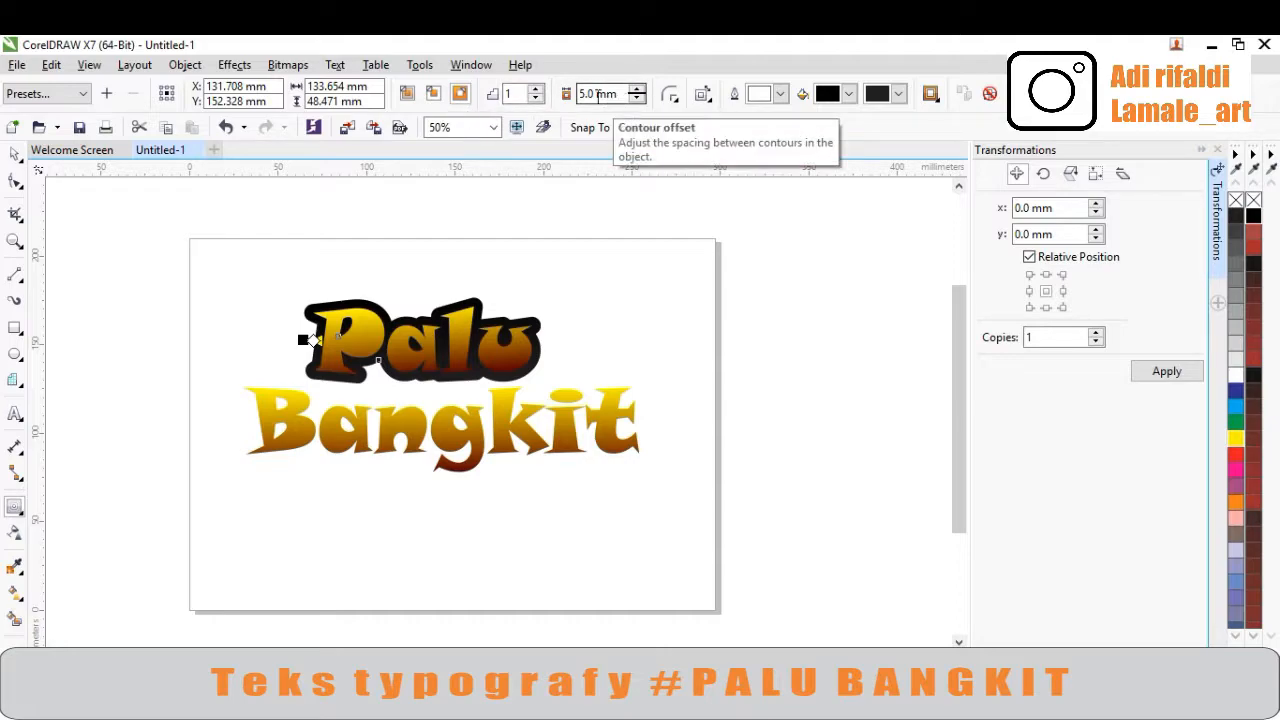
pyautogui.click(673, 97)
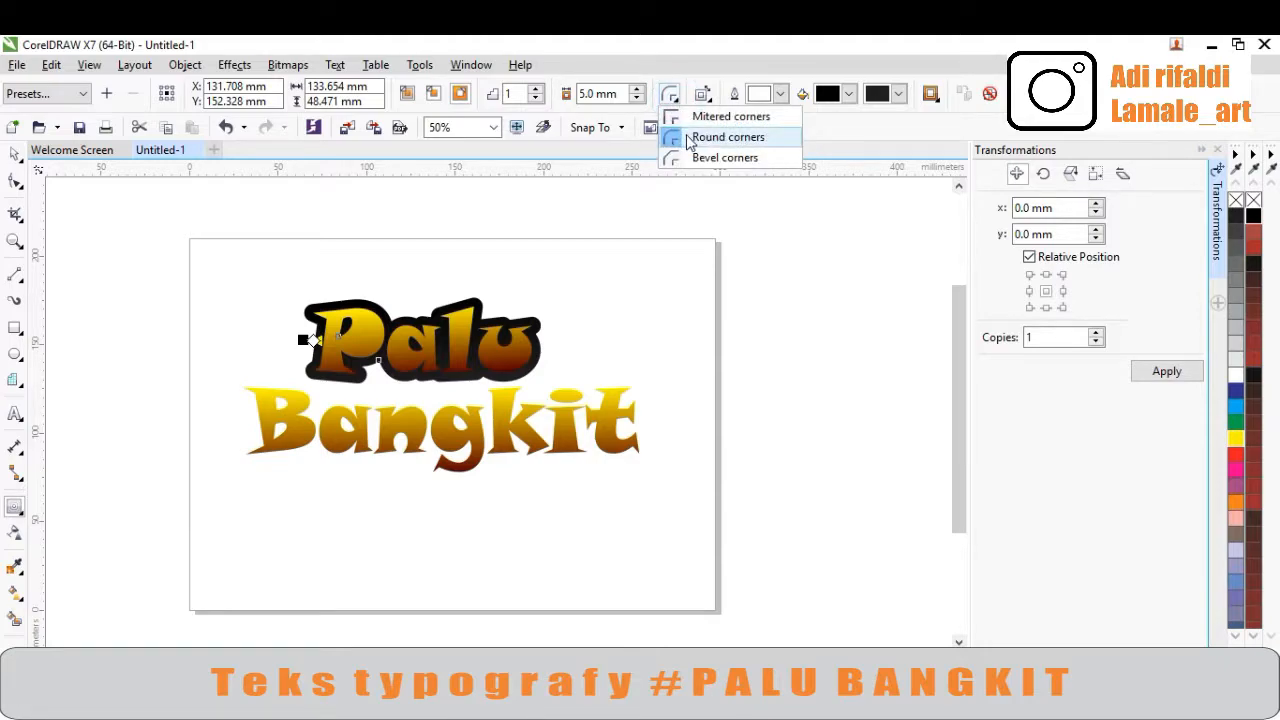
pyautogui.click(697, 140)
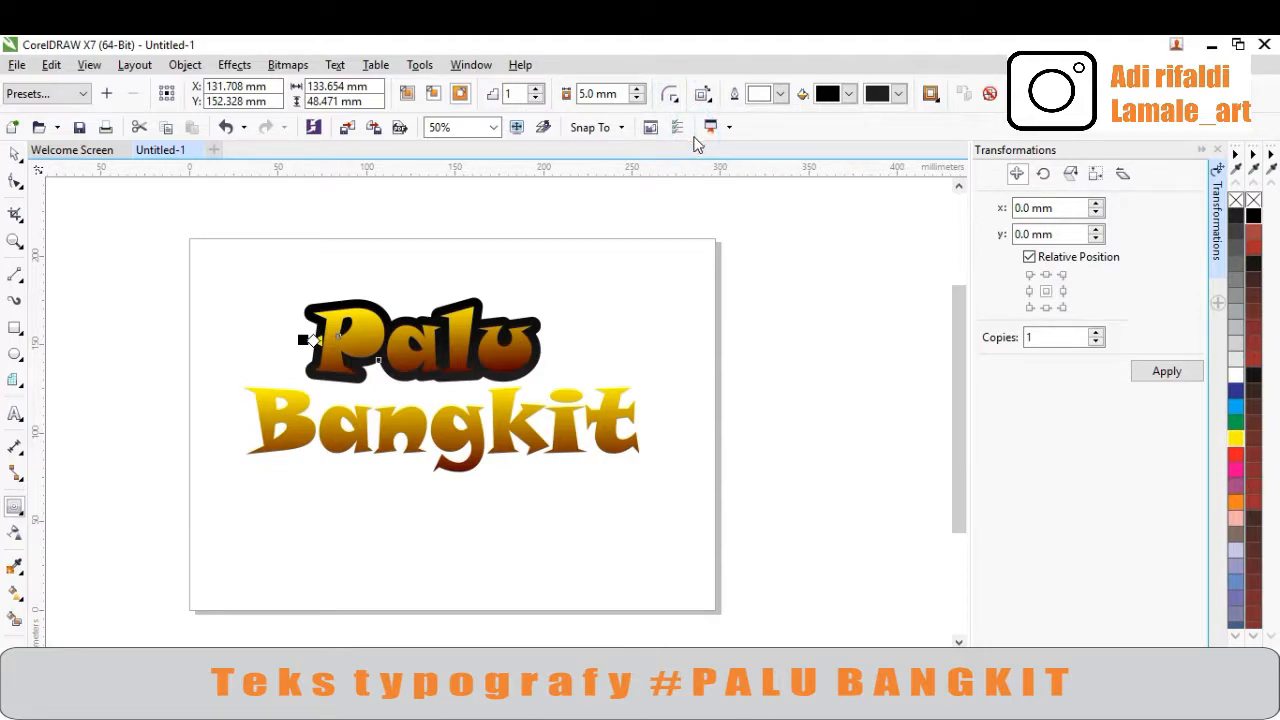
# Apply the same 5 mm outside contour with round corners to the 'Bangkit' shape
pyautogui.click(540, 450)
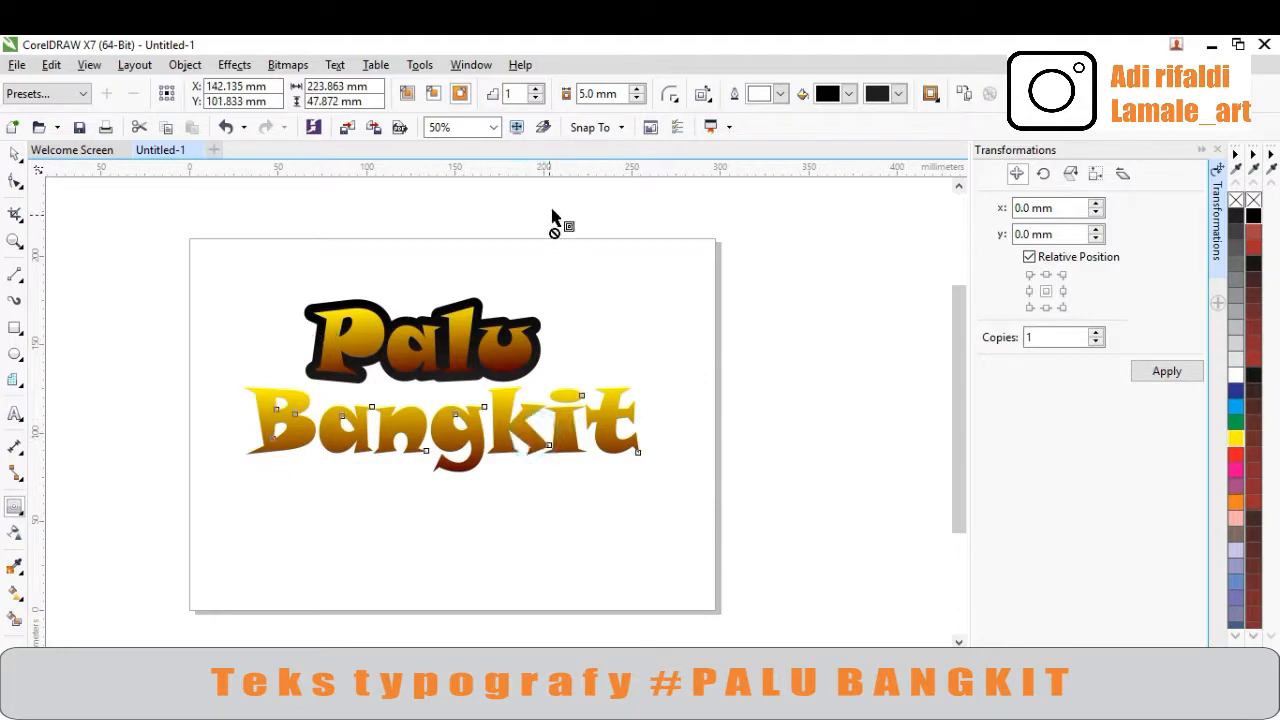
pyautogui.click(463, 99)
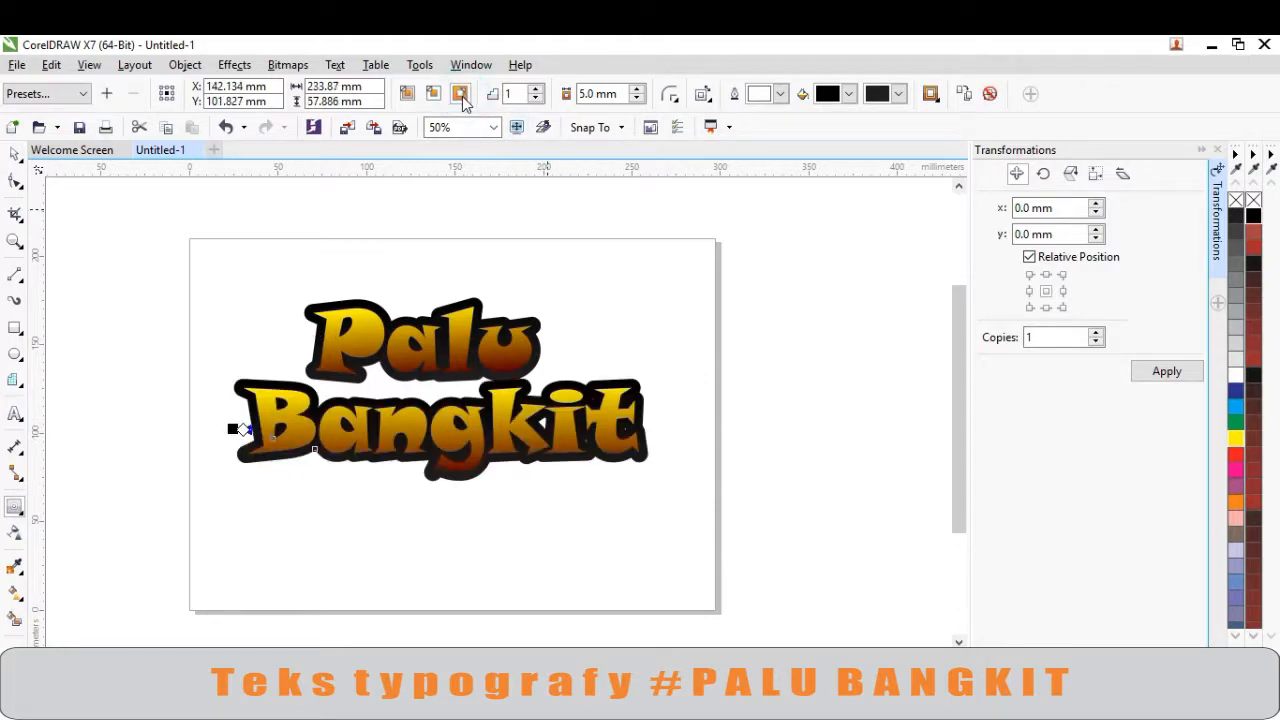
pyautogui.click(670, 94)
pyautogui.click(700, 138)
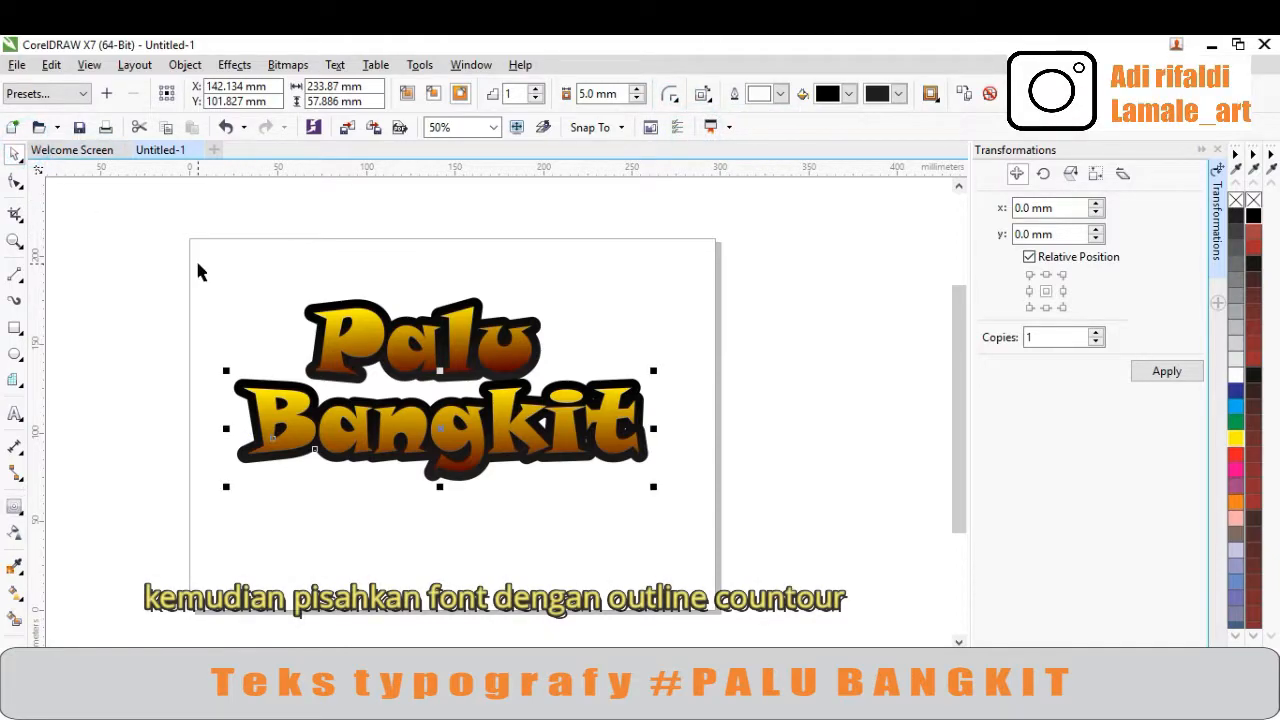
pyautogui.click(229, 278)
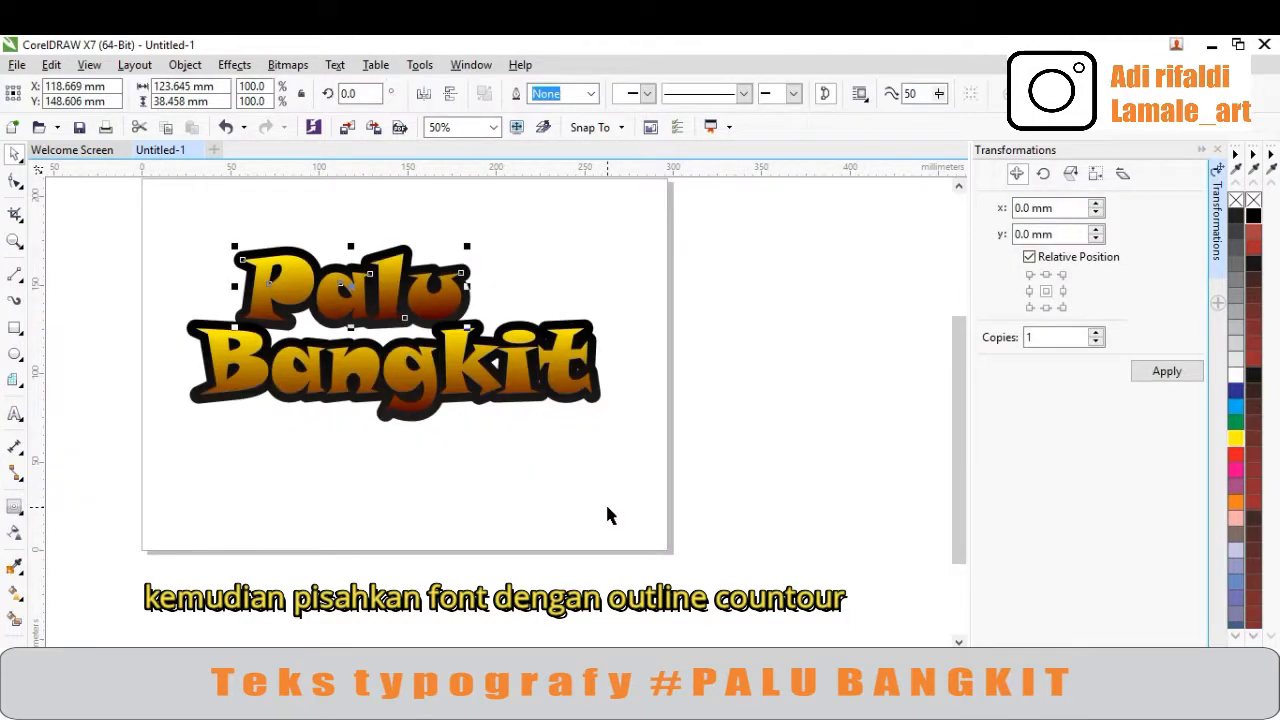
pyautogui.click(571, 266)
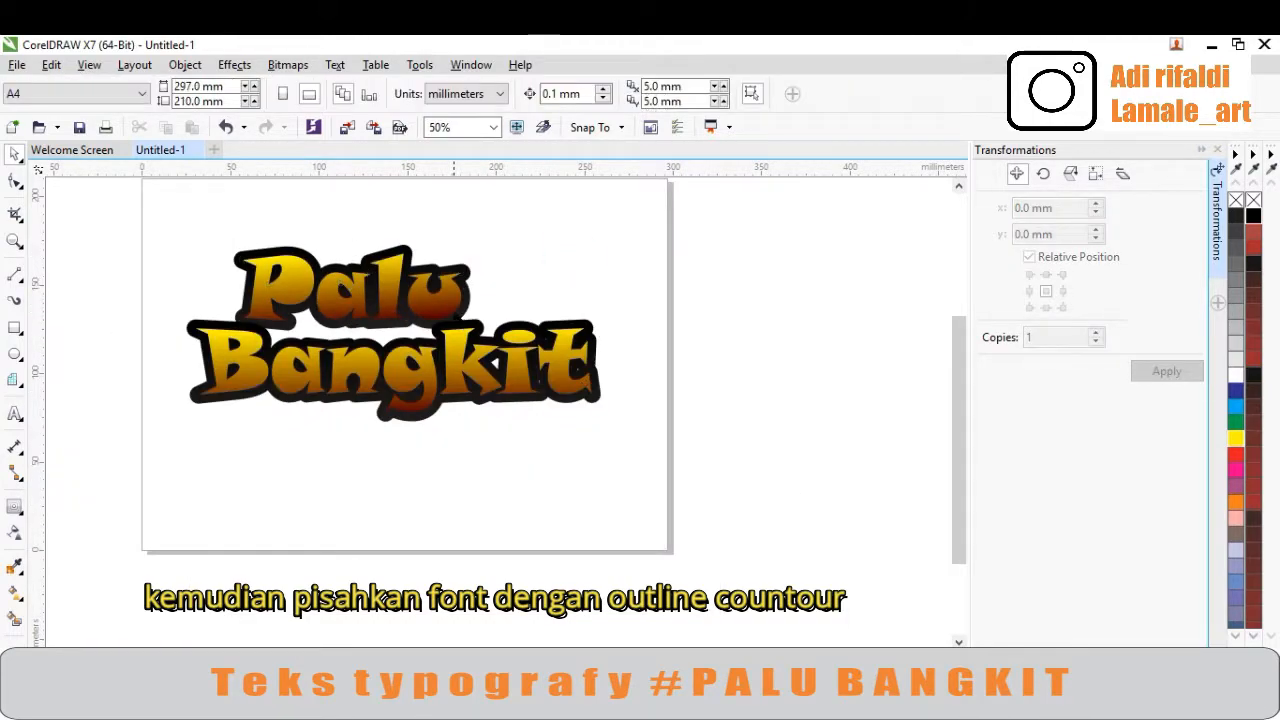
pyautogui.click(451, 303)
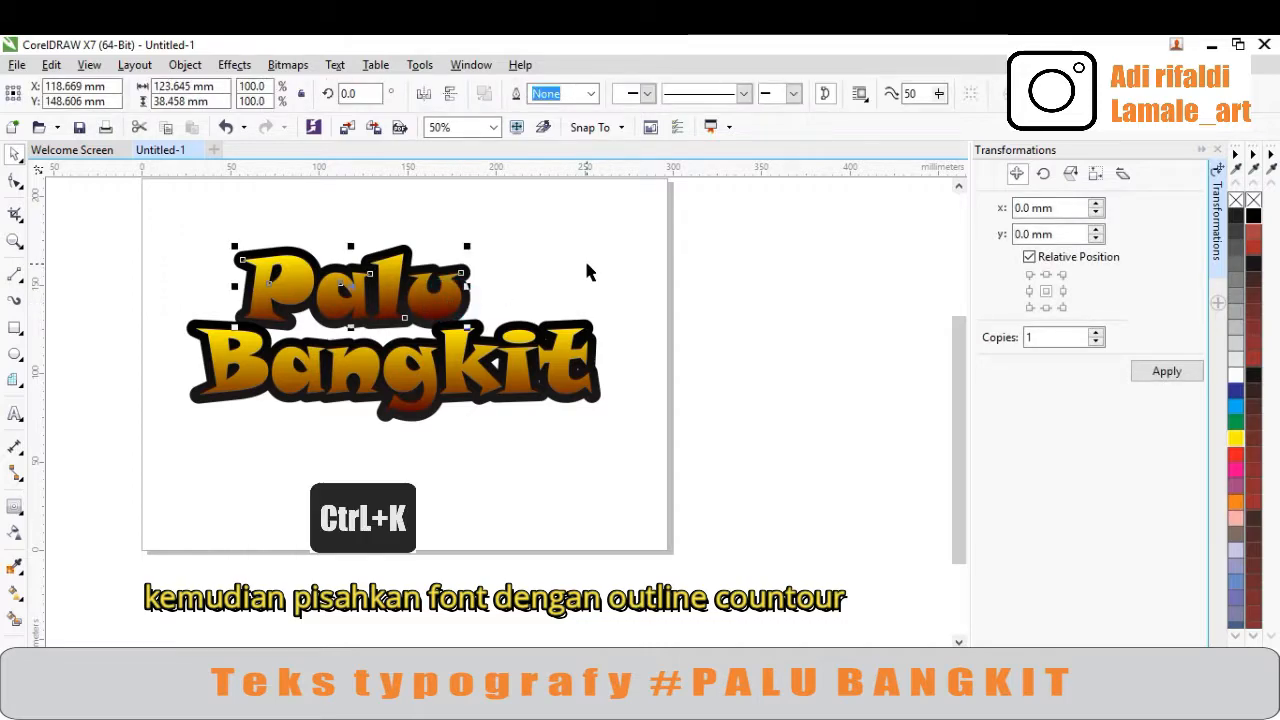
pyautogui.click(586, 263)
pyautogui.moveTo(452, 302); pyautogui.dragTo(474, 268)
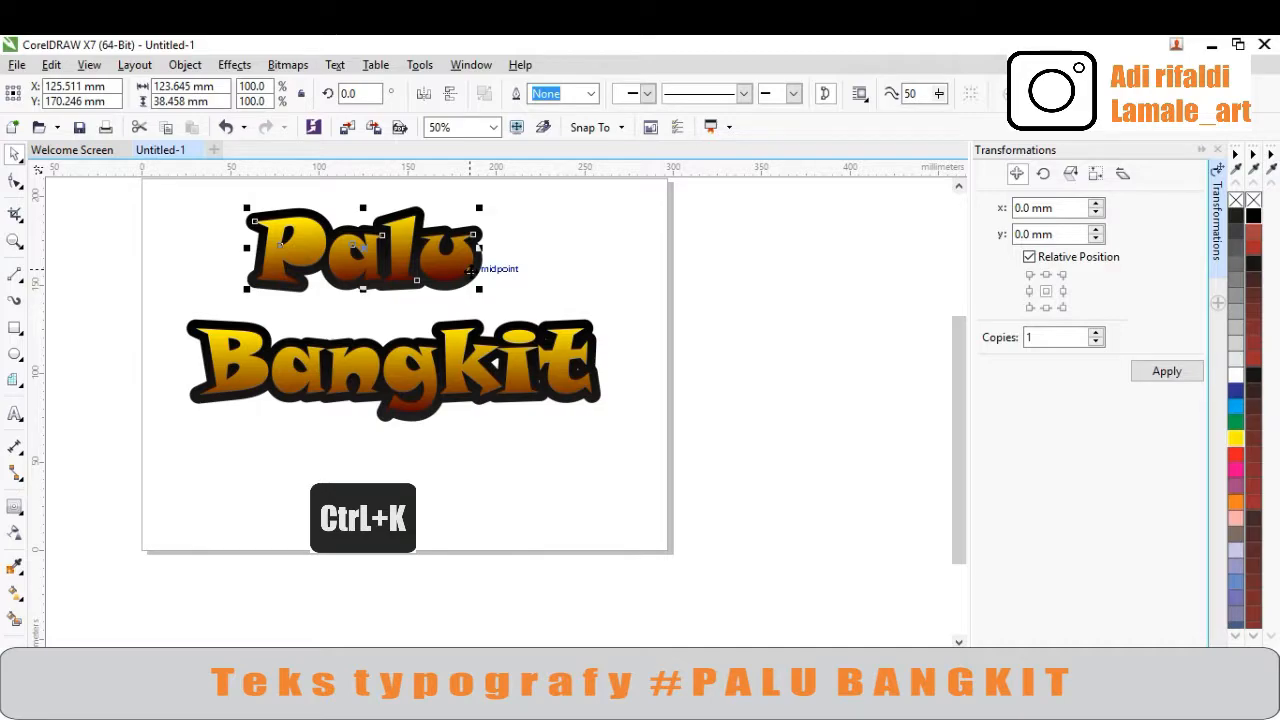
pyautogui.hotkey('ctrl', 'z')
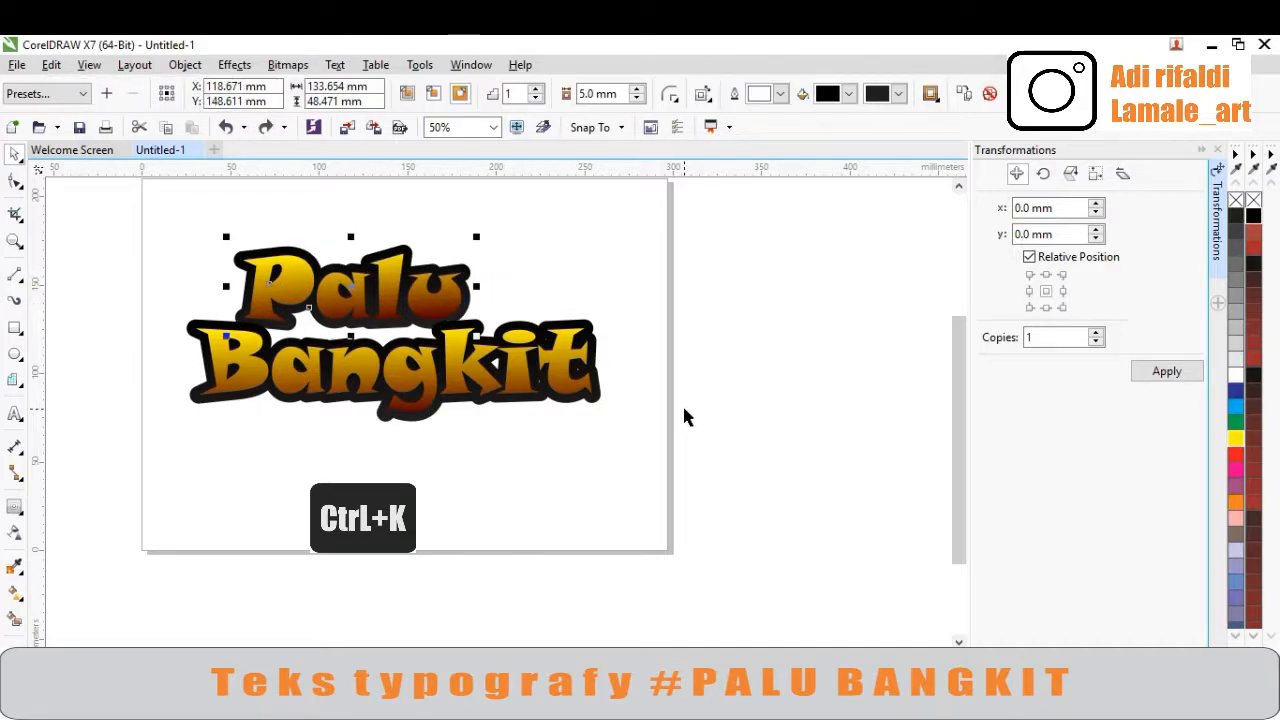
# Break apart the 'Palu' contour group to separate the letters from their outline
pyautogui.hotkey('ctrl', 'k')
pyautogui.click(525, 234)
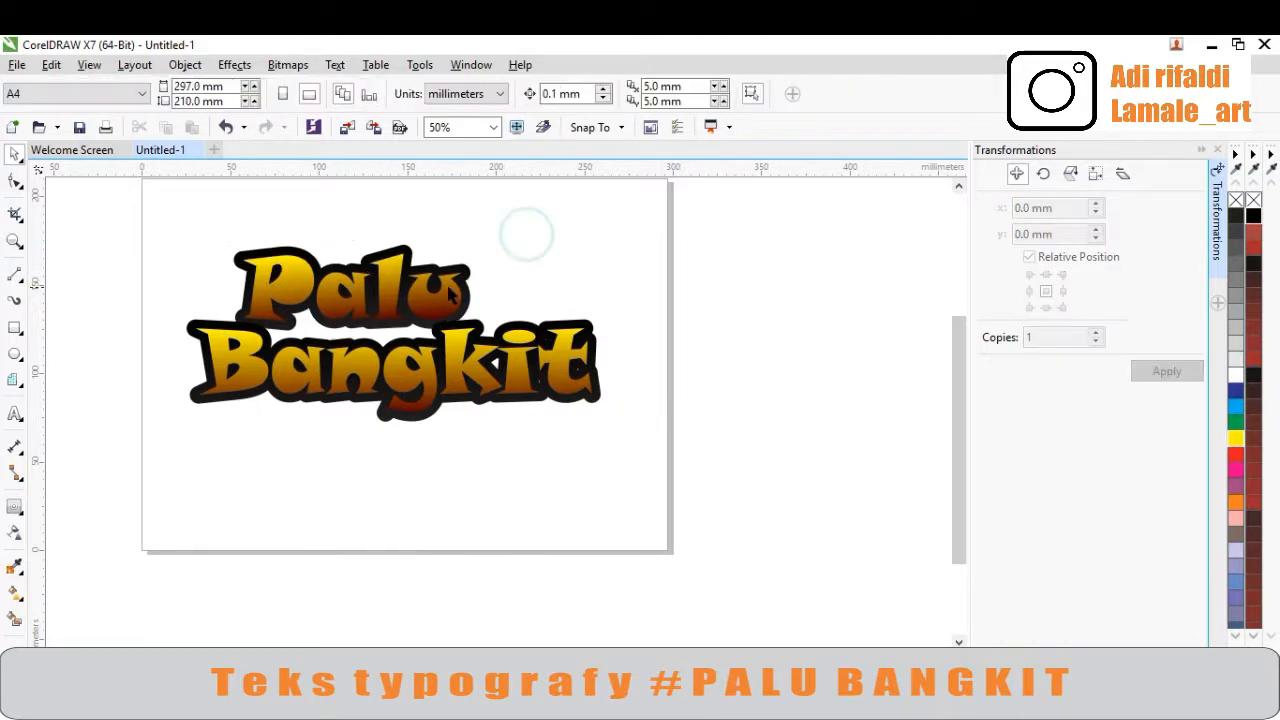
pyautogui.scroll(2, 446, 290)
pyautogui.click(498, 287)
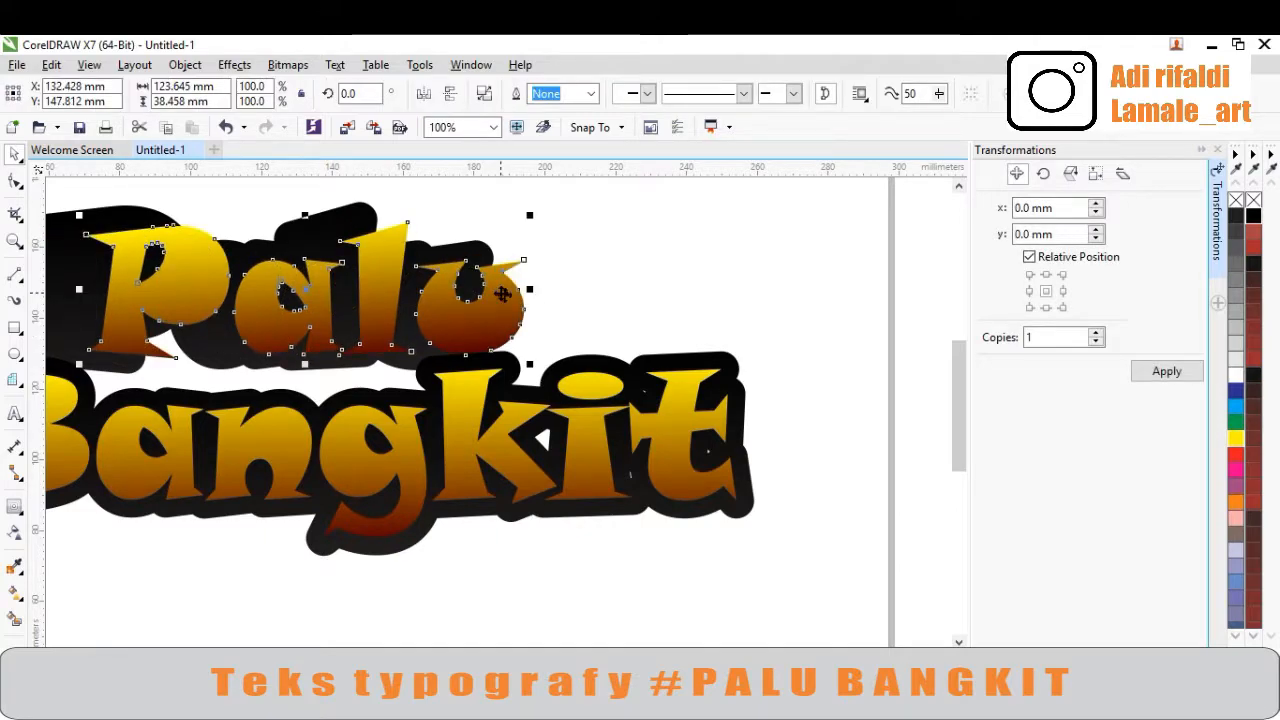
pyautogui.hotkey('ctrl', 'z')
pyautogui.scroll(-2, 508, 289)
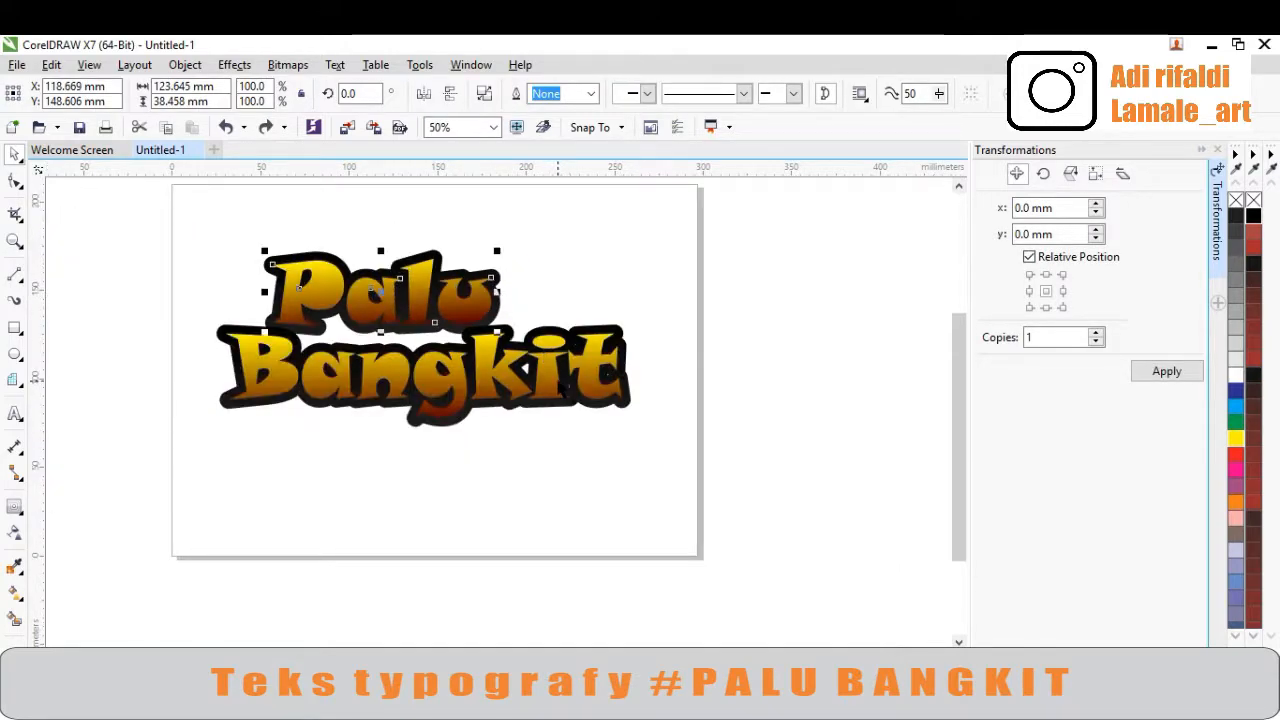
# Break apart the 'Bangkit' contour group to separate the letters from their outline
pyautogui.click(563, 388)
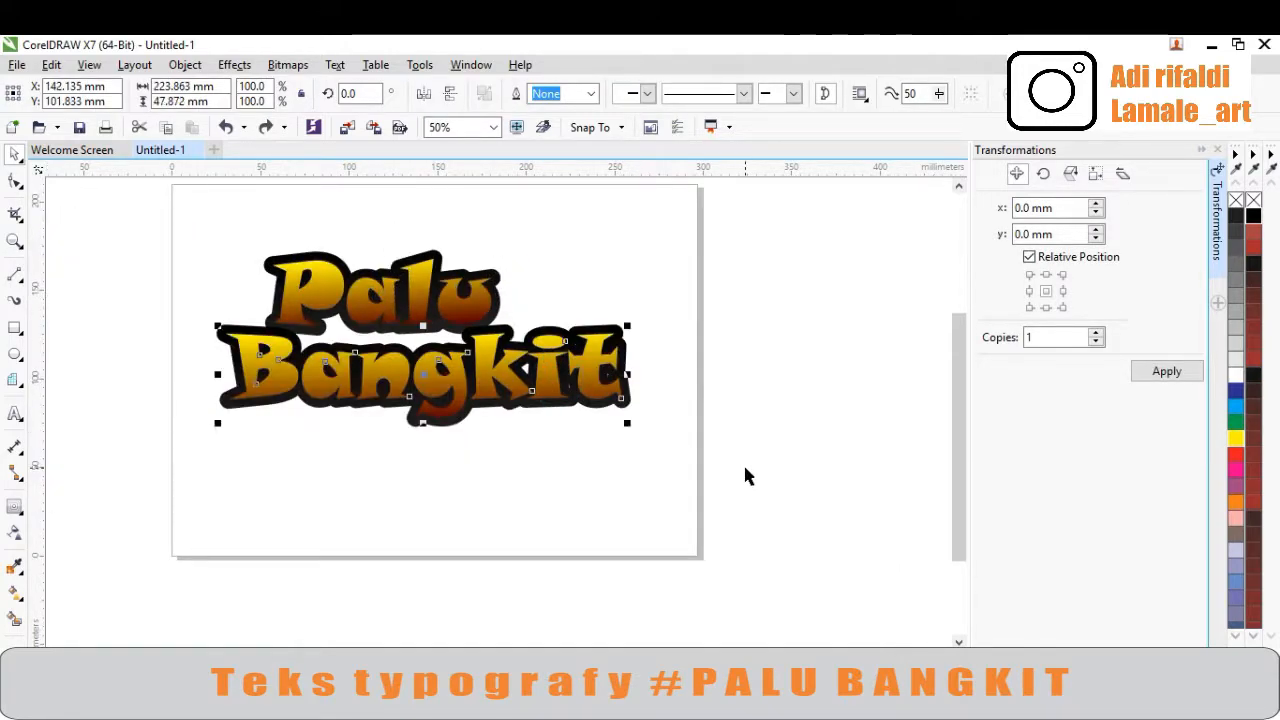
pyautogui.hotkey('ctrl', 'k')
pyautogui.moveTo(540, 378); pyautogui.dragTo(538, 433)
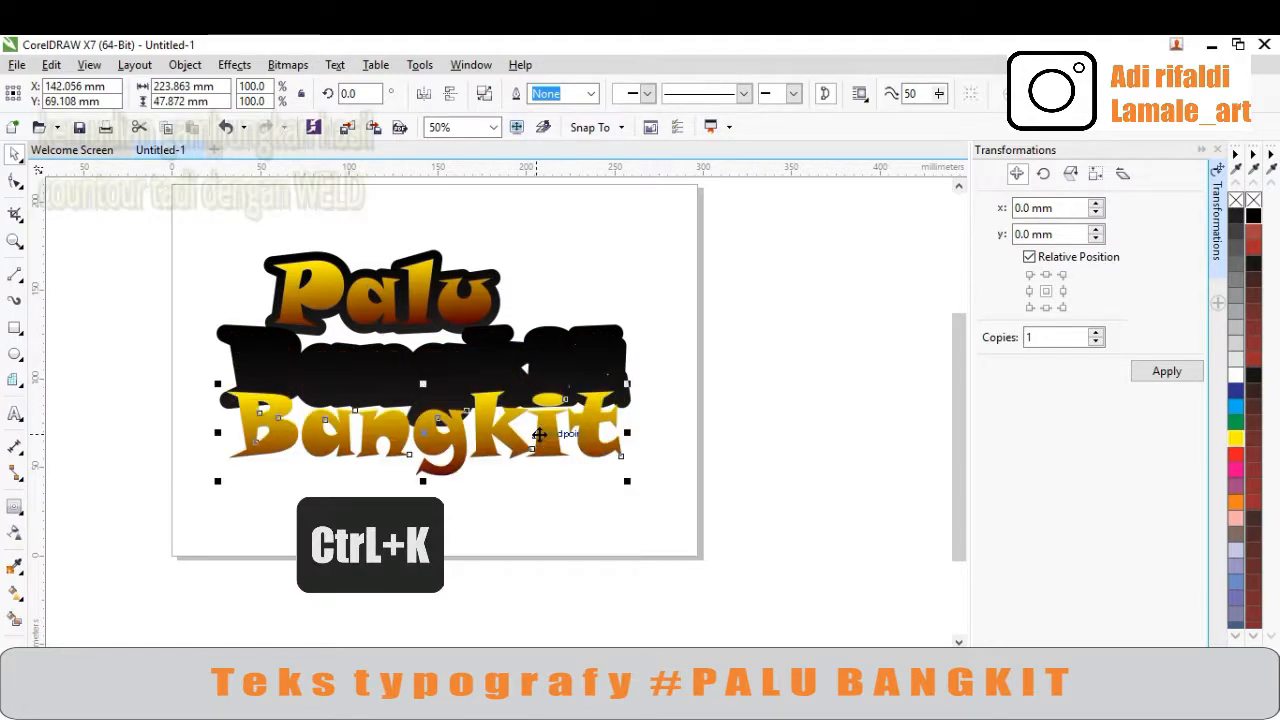
pyautogui.hotkey('ctrl', 'z')
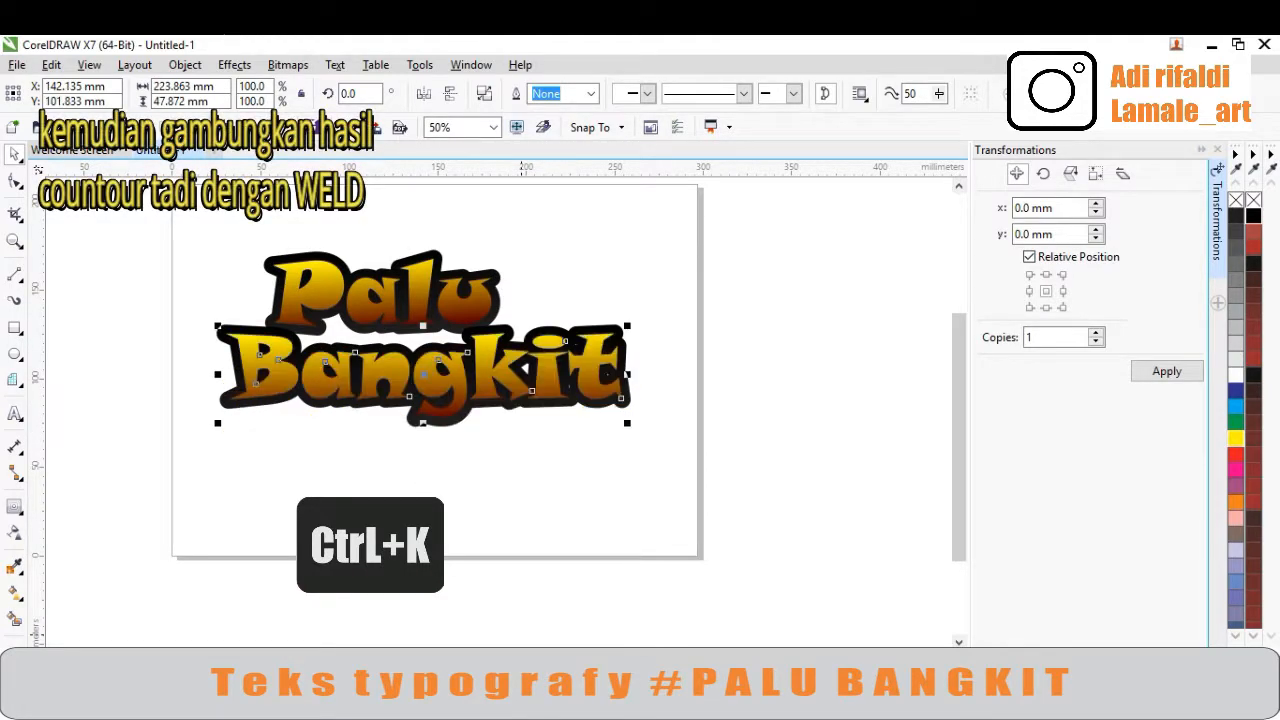
pyautogui.click(457, 517)
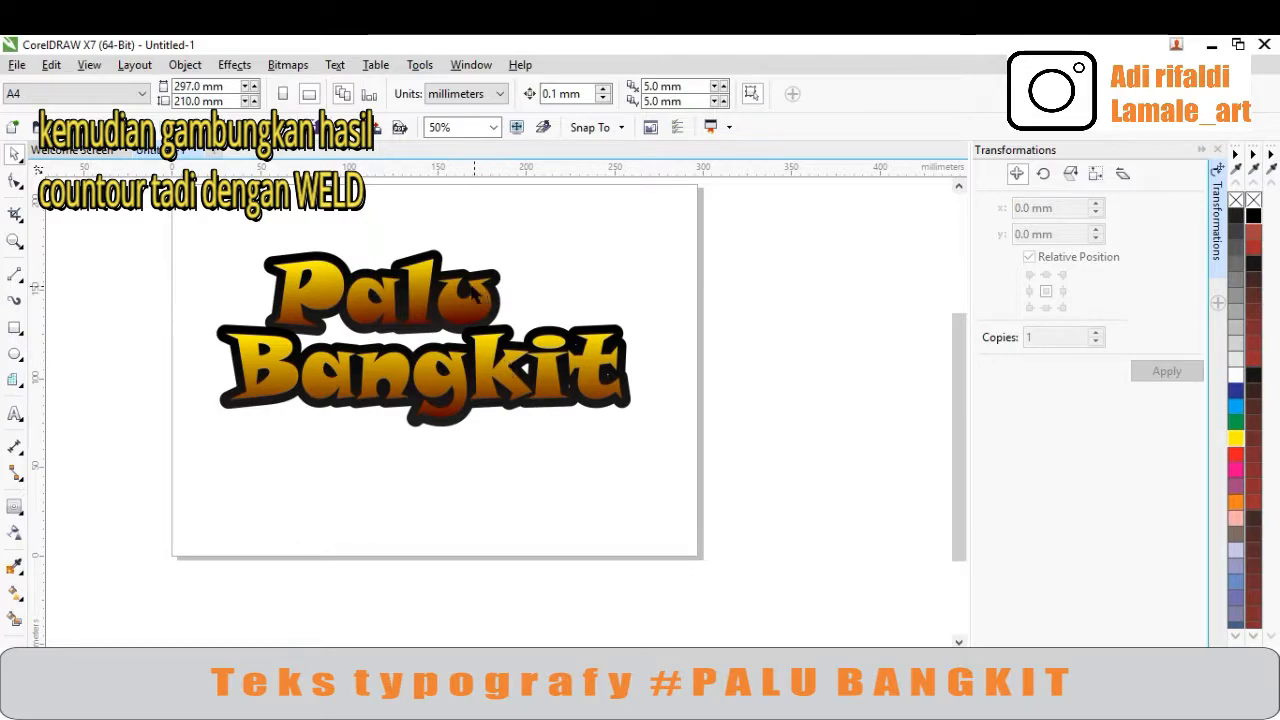
# Weld the black contour outlines of 'Bangkit' and 'Palu' into a single shape
pyautogui.scroll(2, 476, 292)
pyautogui.scroll(-2, 391, 340)
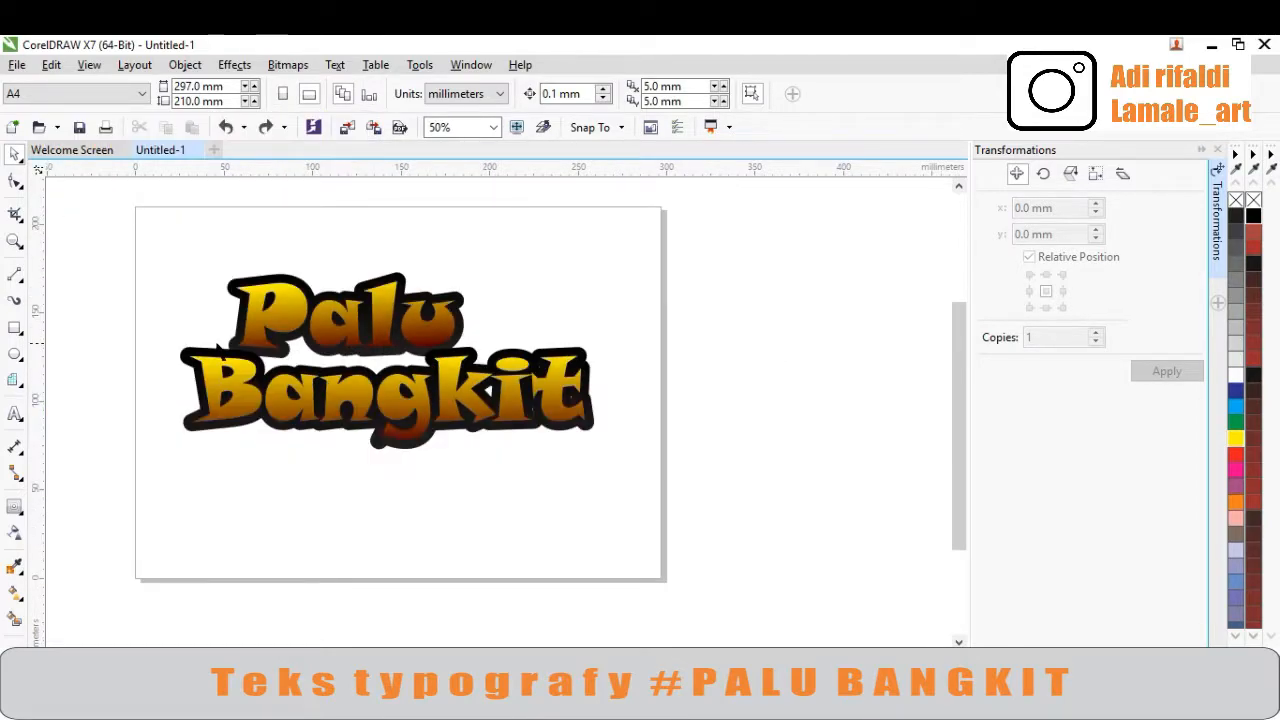
pyautogui.scroll(2, 217, 347)
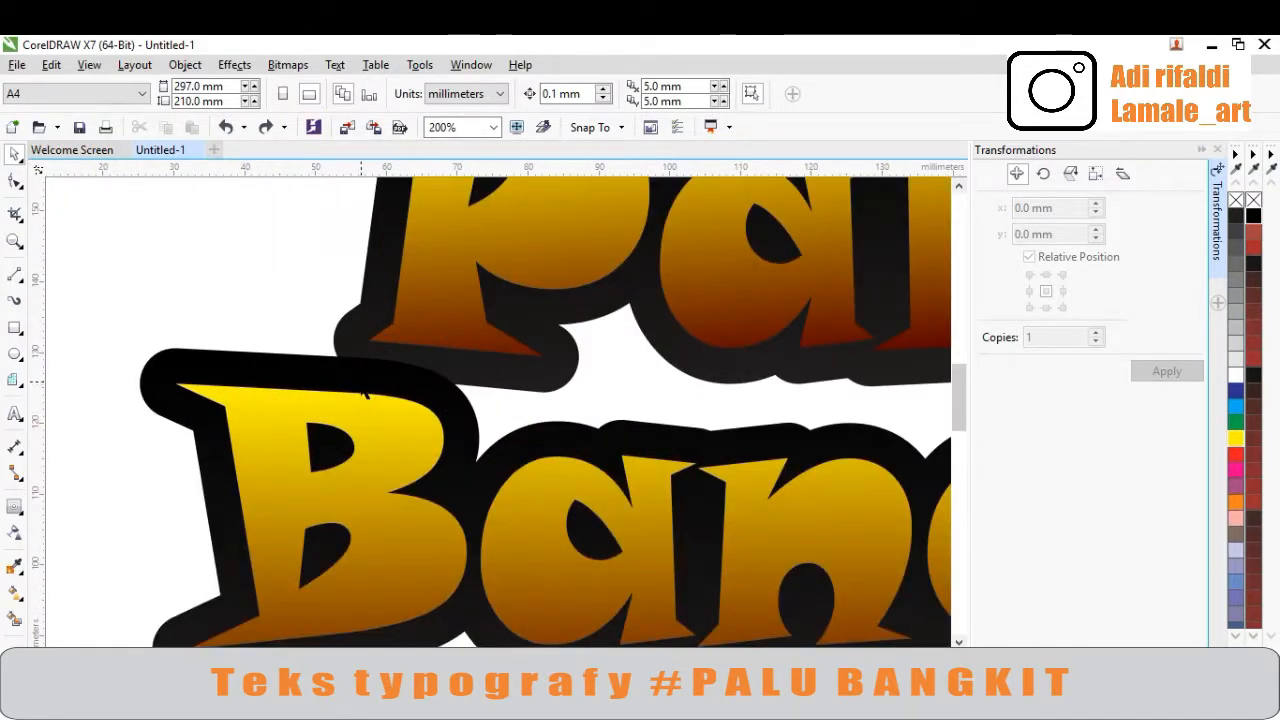
pyautogui.click(364, 390)
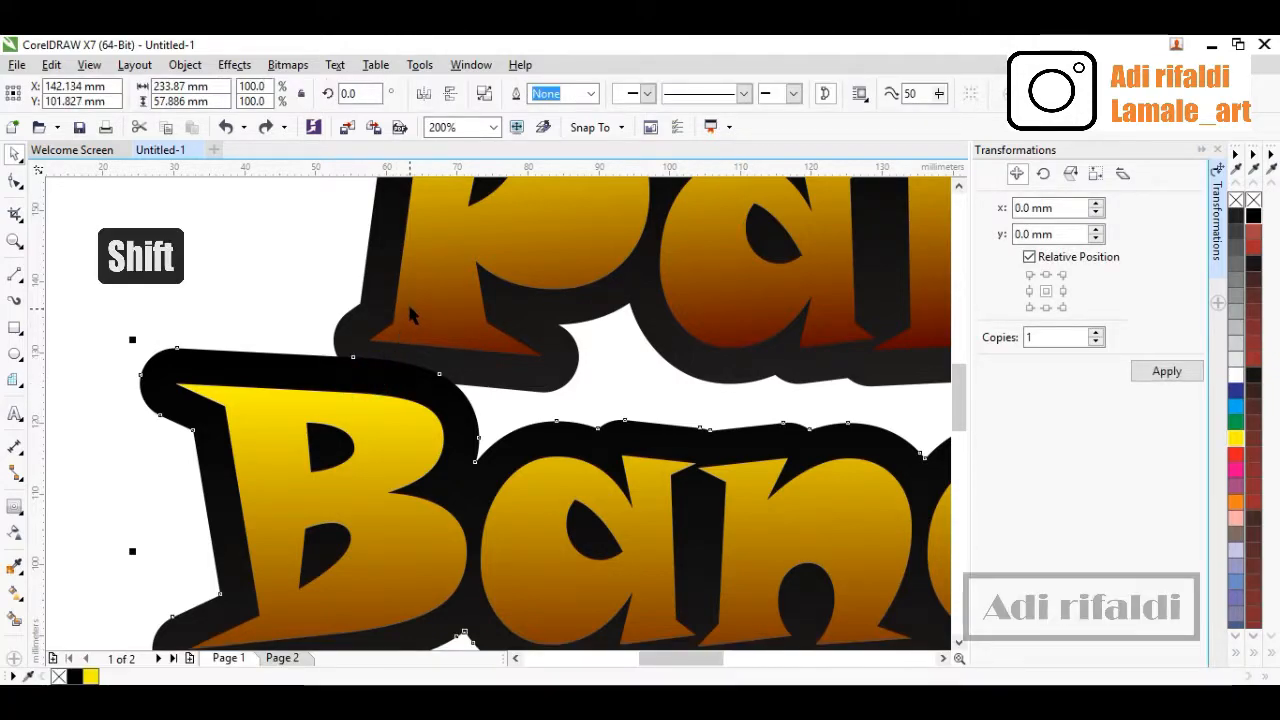
pyautogui.keyDown('shift'); pyautogui.click(388, 284); pyautogui.keyUp('shift')
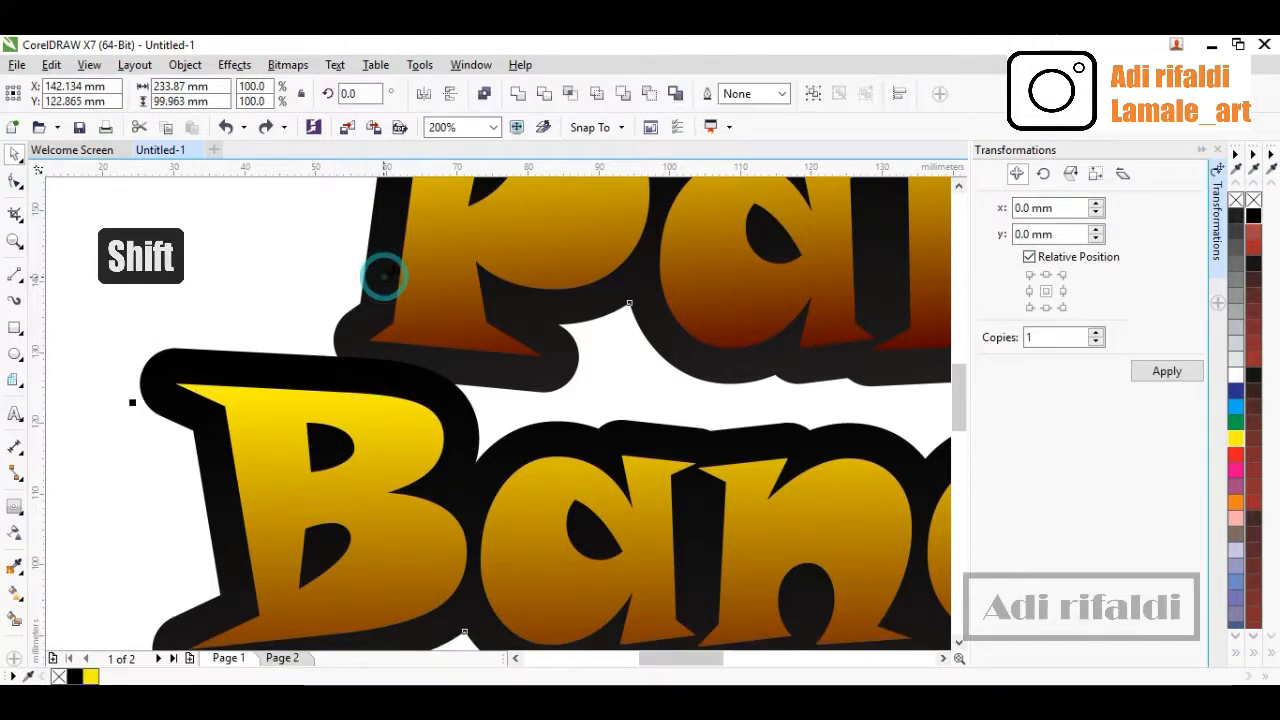
pyautogui.click(517, 94)
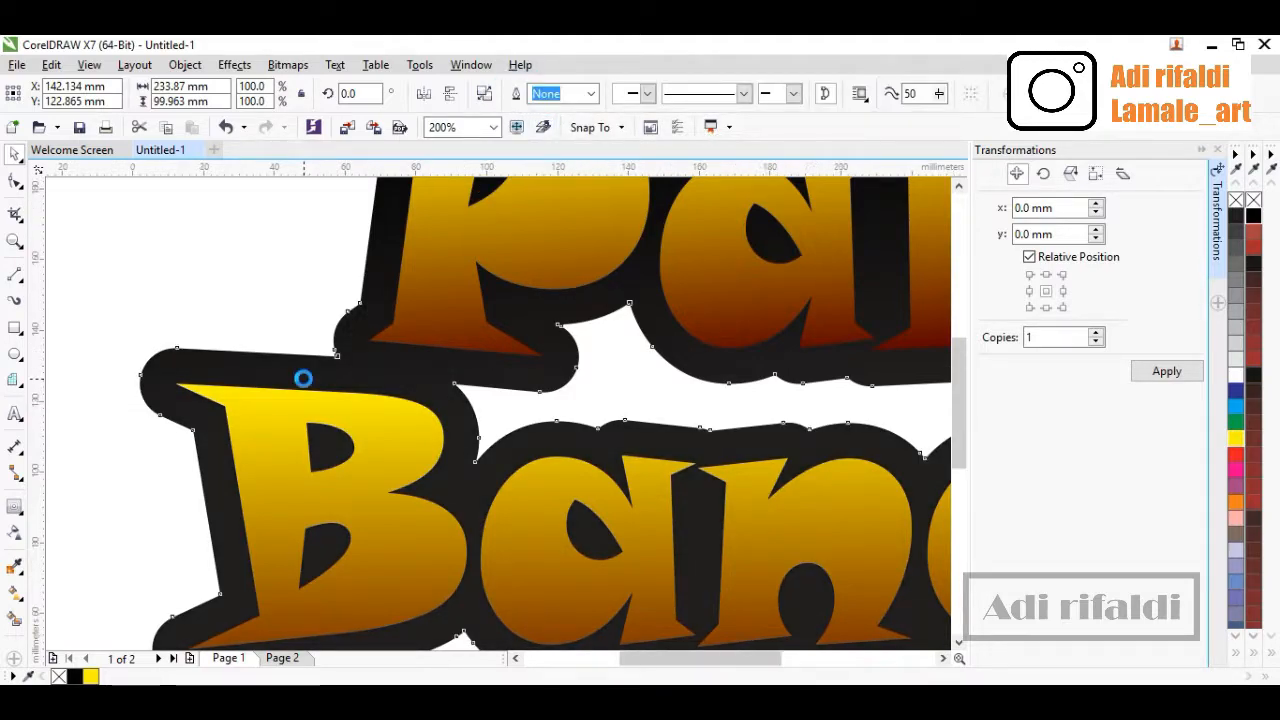
pyautogui.scroll(-2, 303, 378)
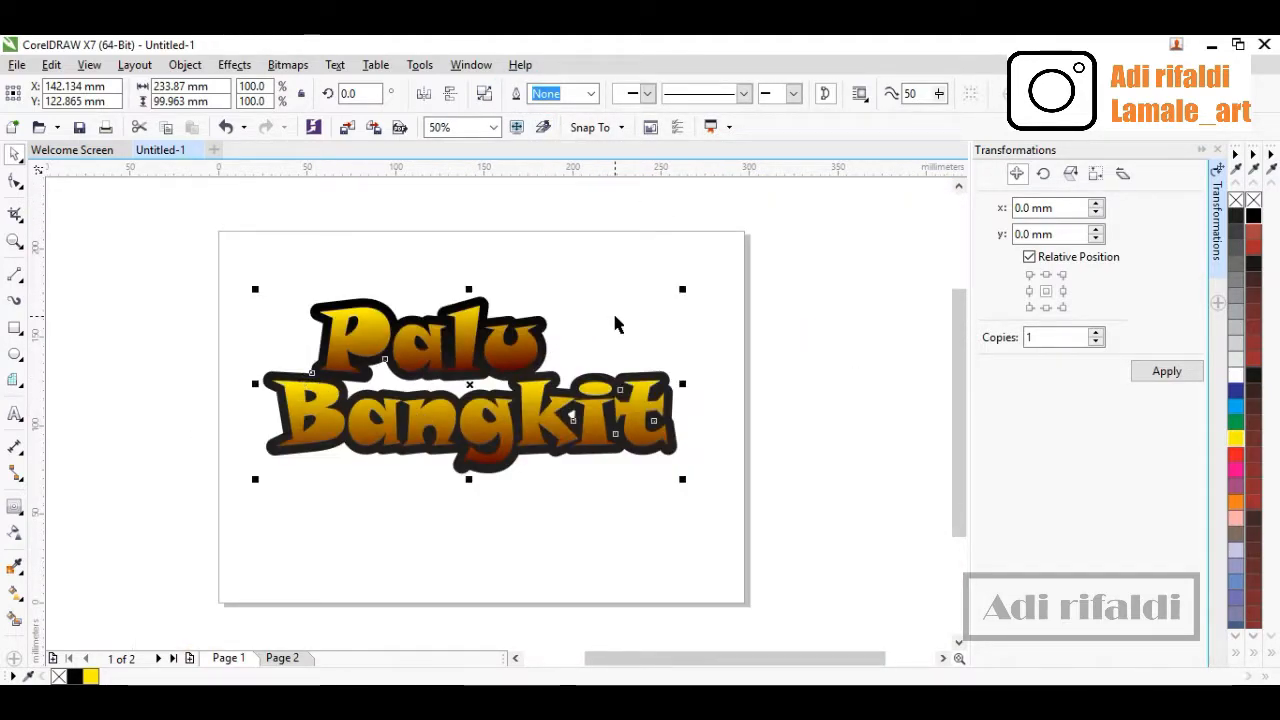
pyautogui.click(615, 322)
pyautogui.click(546, 356)
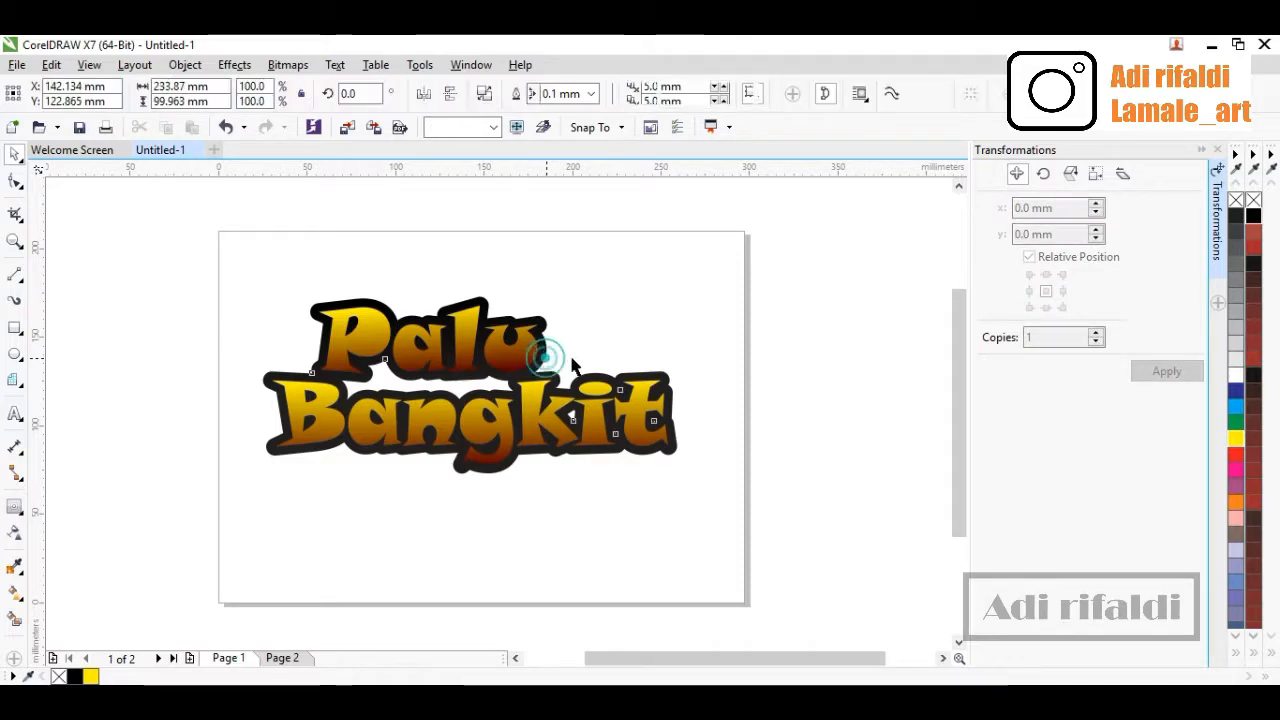
# Fill the welded contour outline with a gradient from Blue Purple to dark brown (C55 M80 Y64 K76)
pyautogui.moveTo(573, 366); pyautogui.dragTo(813, 341)
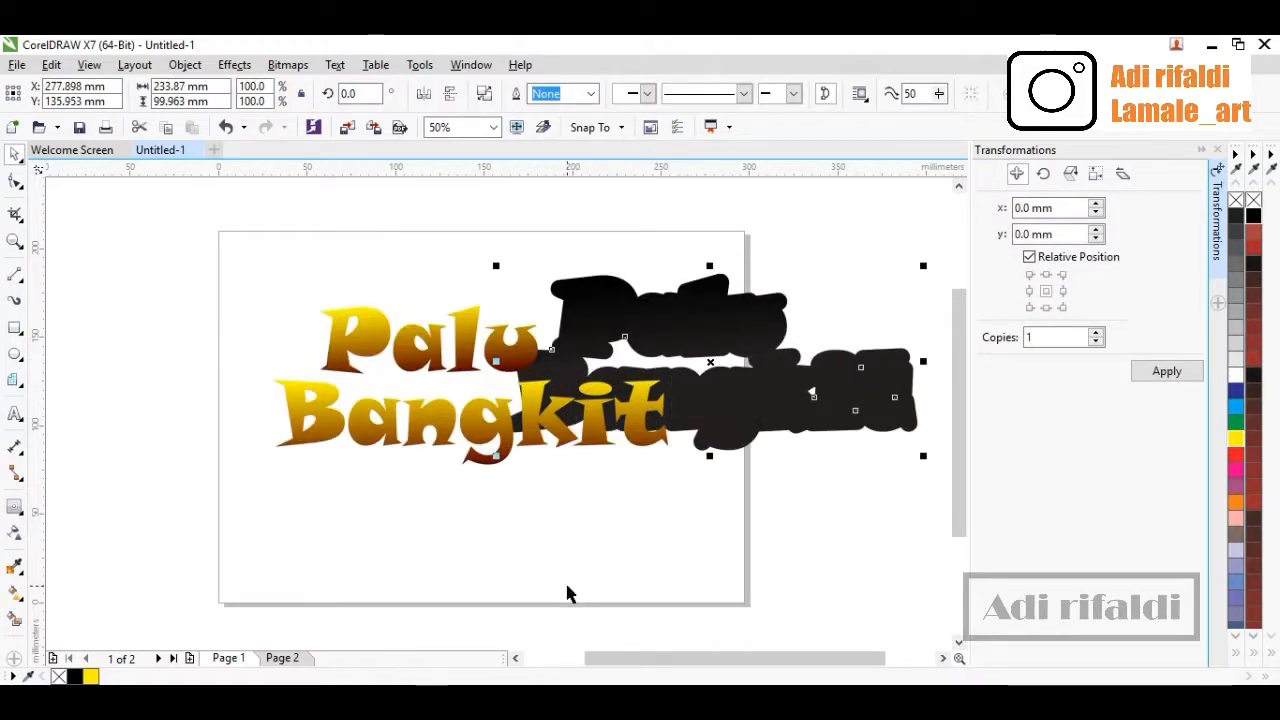
pyautogui.hotkey('ctrl', 'z')
pyautogui.scroll(-3, 1240, 560)
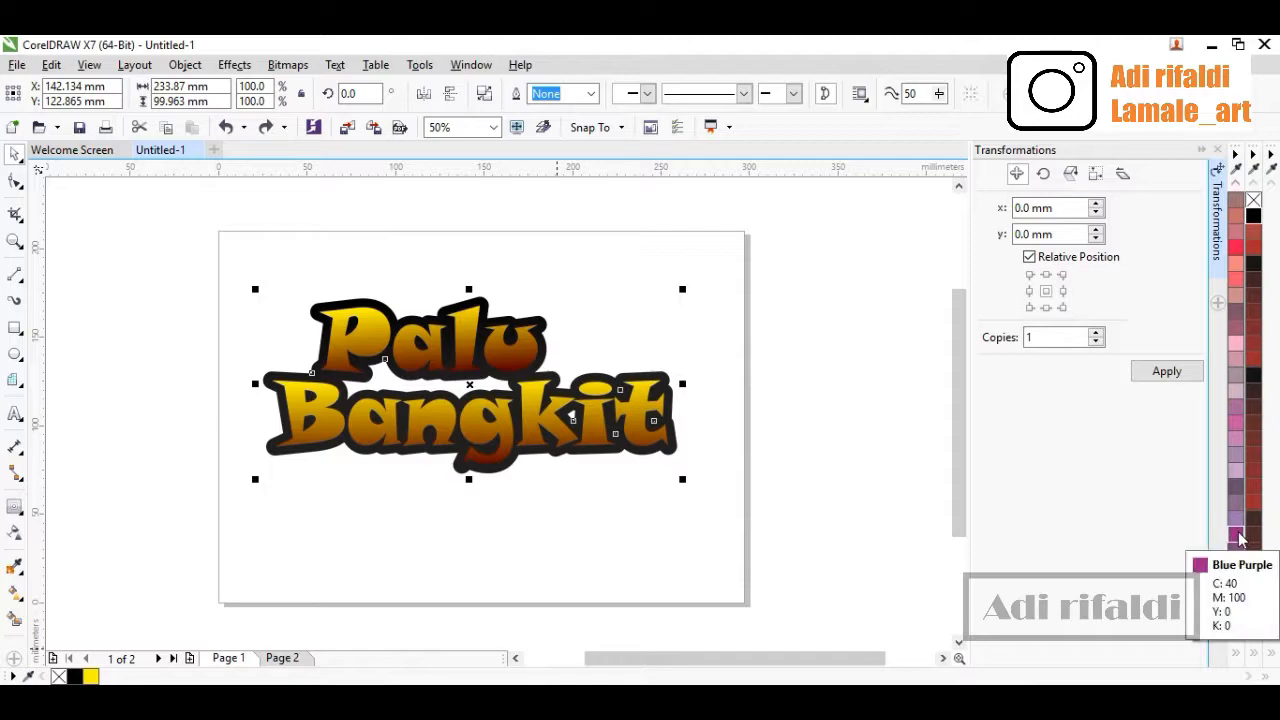
pyautogui.rightClick(1237, 532)
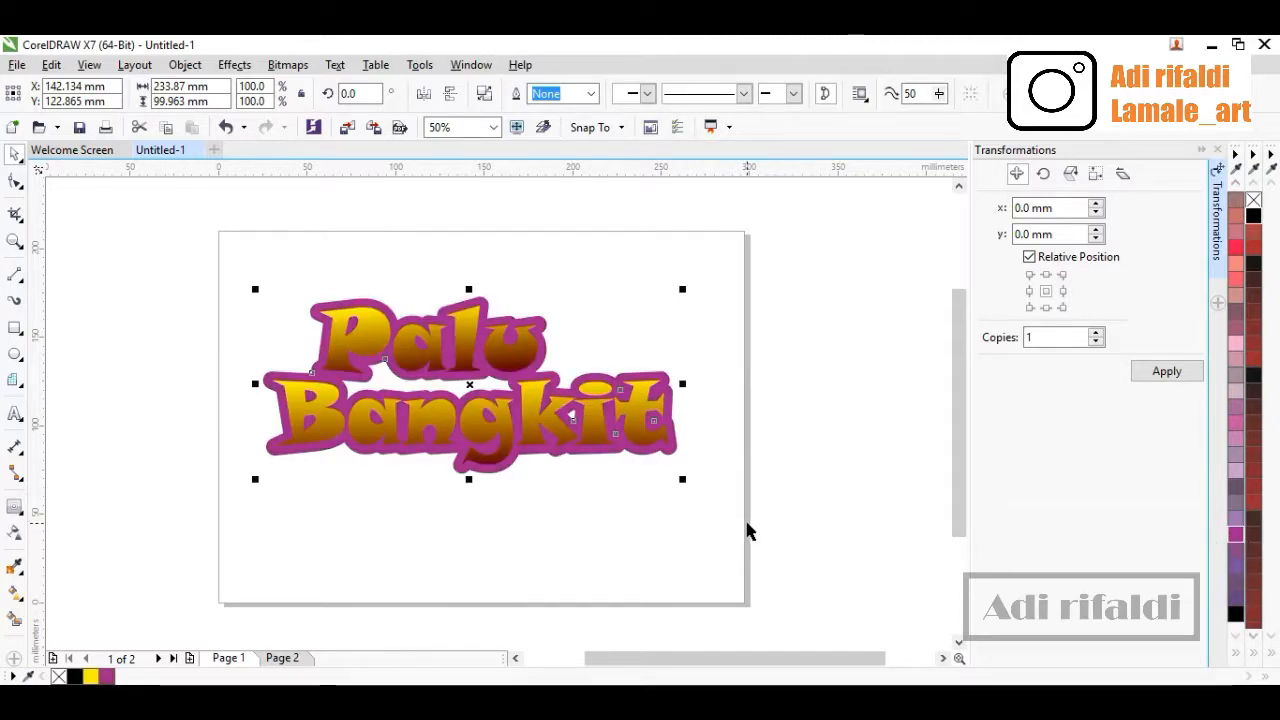
pyautogui.press('F11')
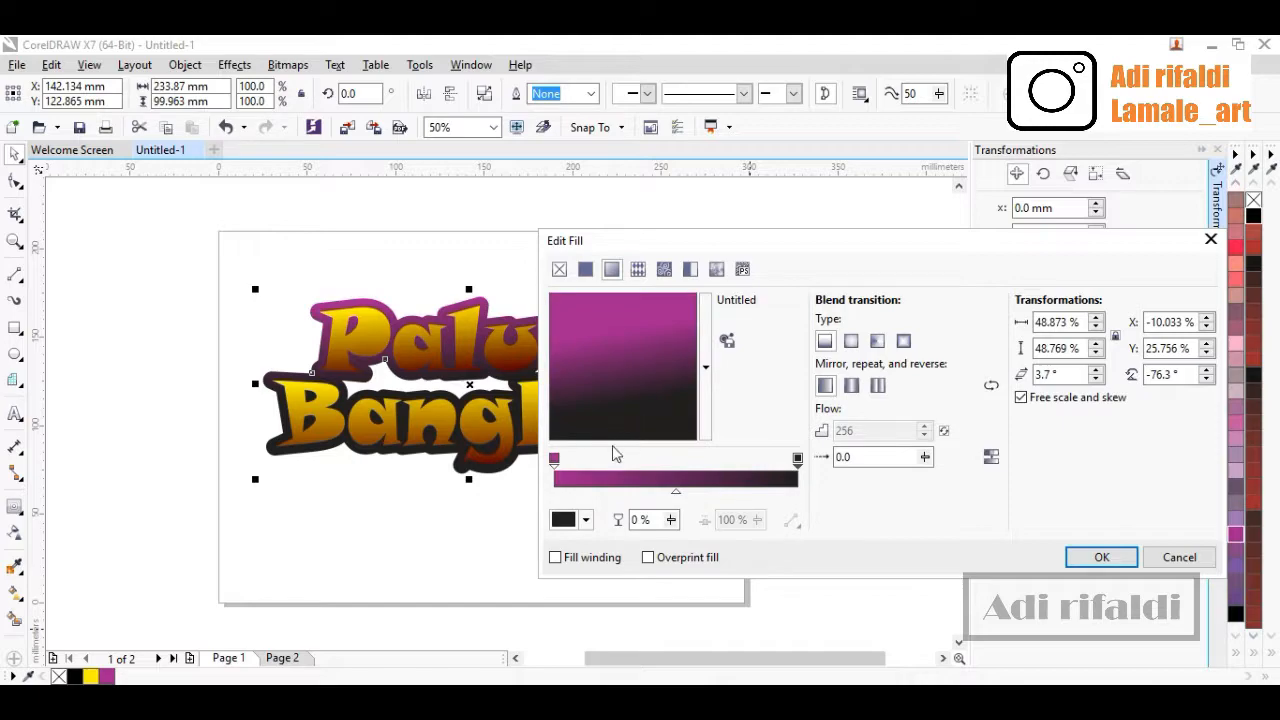
pyautogui.click(586, 520)
pyautogui.moveTo(570, 455)
pyautogui.mouseDown()
pyautogui.moveTo(640, 429)
pyautogui.moveTo(665, 427)
pyautogui.moveTo(671, 441)
pyautogui.mouseUp()
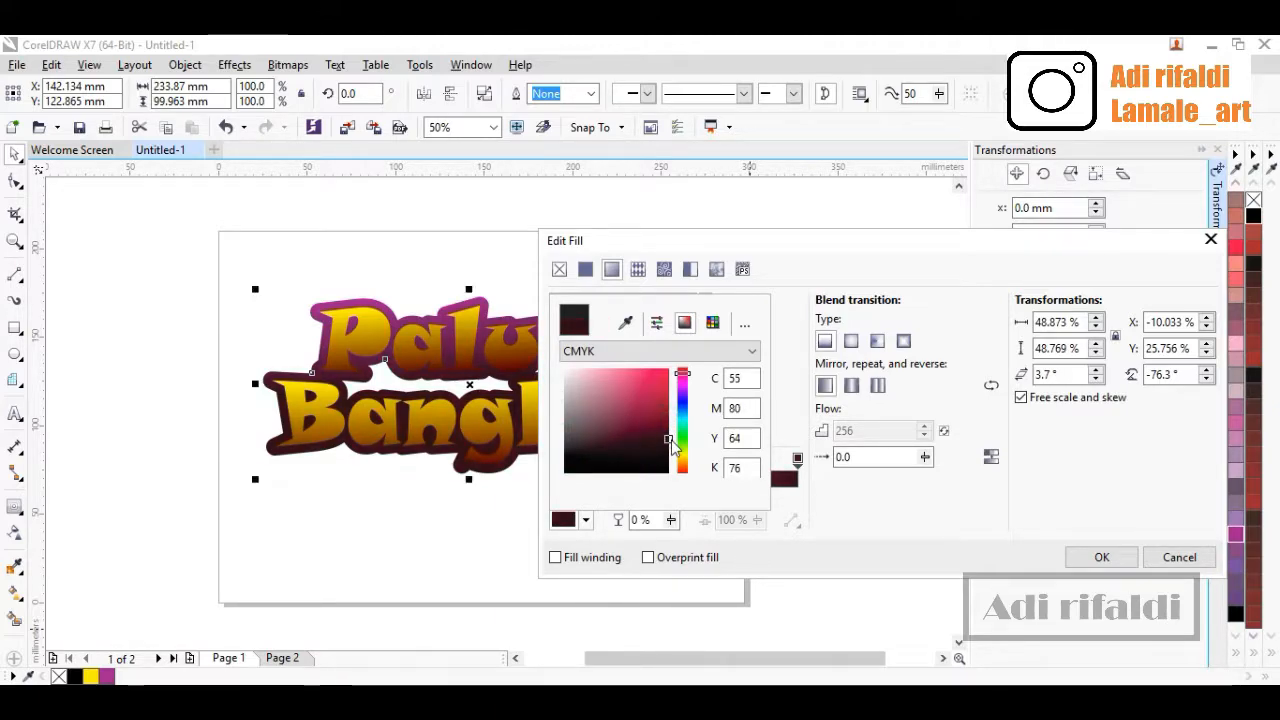
pyautogui.click(1127, 566)
pyautogui.click(1118, 557)
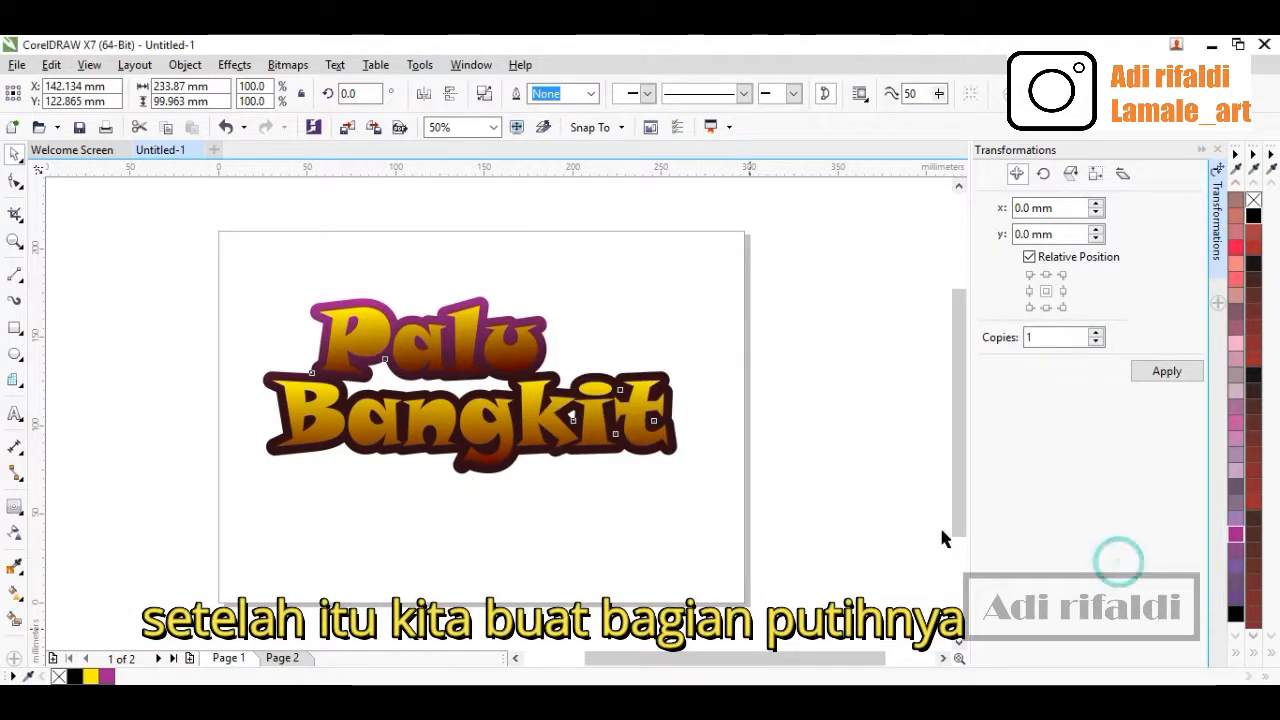
# Duplicate the 'Palu' letters in place using the Position transformation with 0 mm offset and 1 copy
pyautogui.click(576, 489)
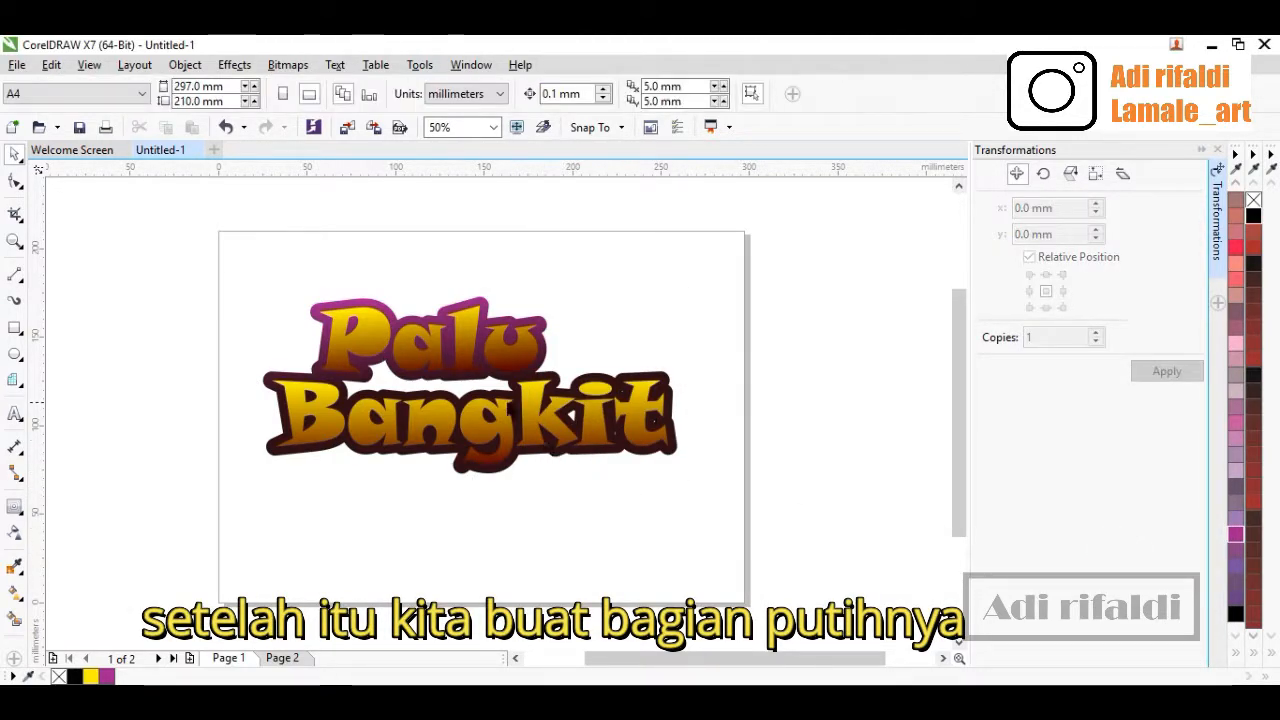
pyautogui.scroll(2, 368, 360)
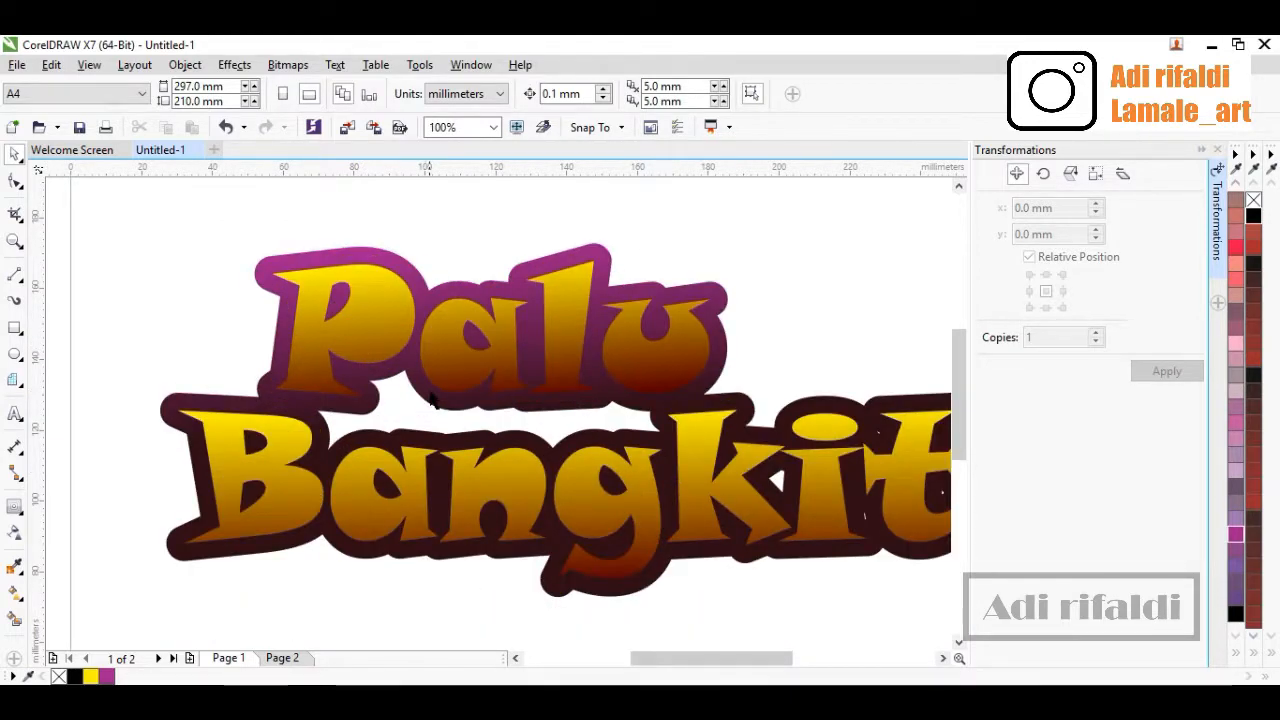
pyautogui.scroll(-2, 430, 395)
pyautogui.scroll(1, 479, 390)
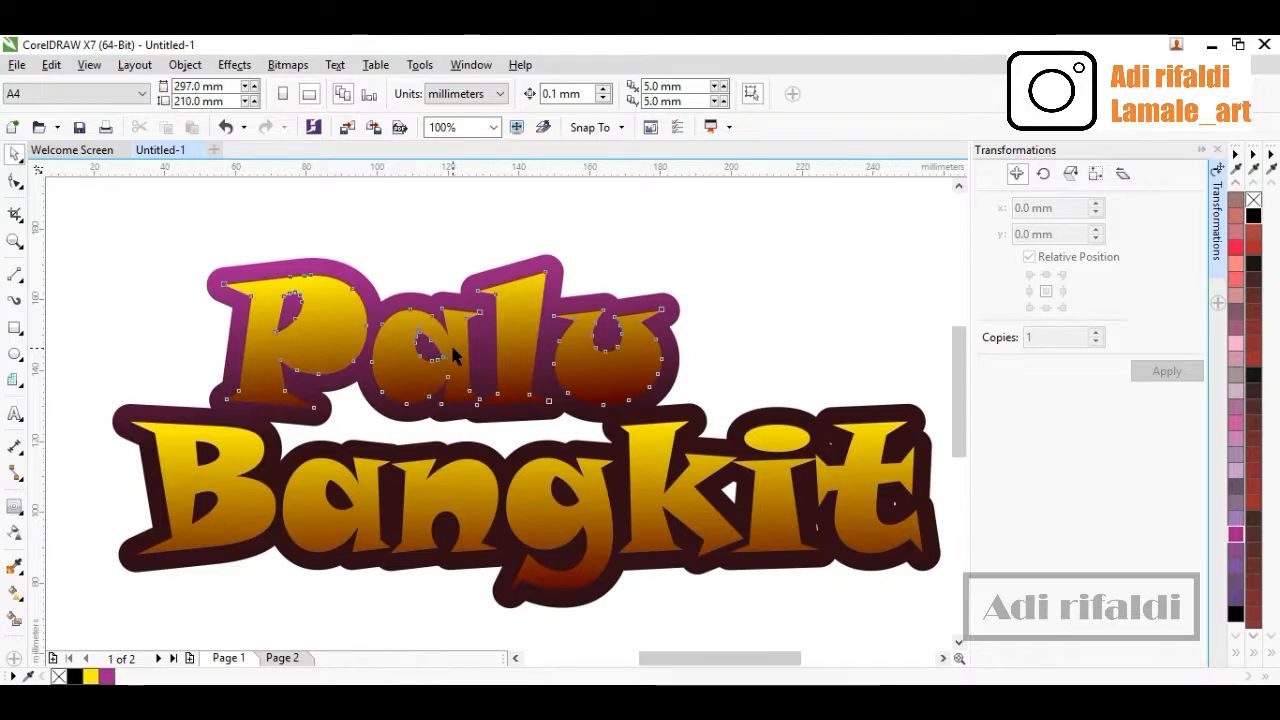
pyautogui.click(404, 259)
pyautogui.click(301, 248)
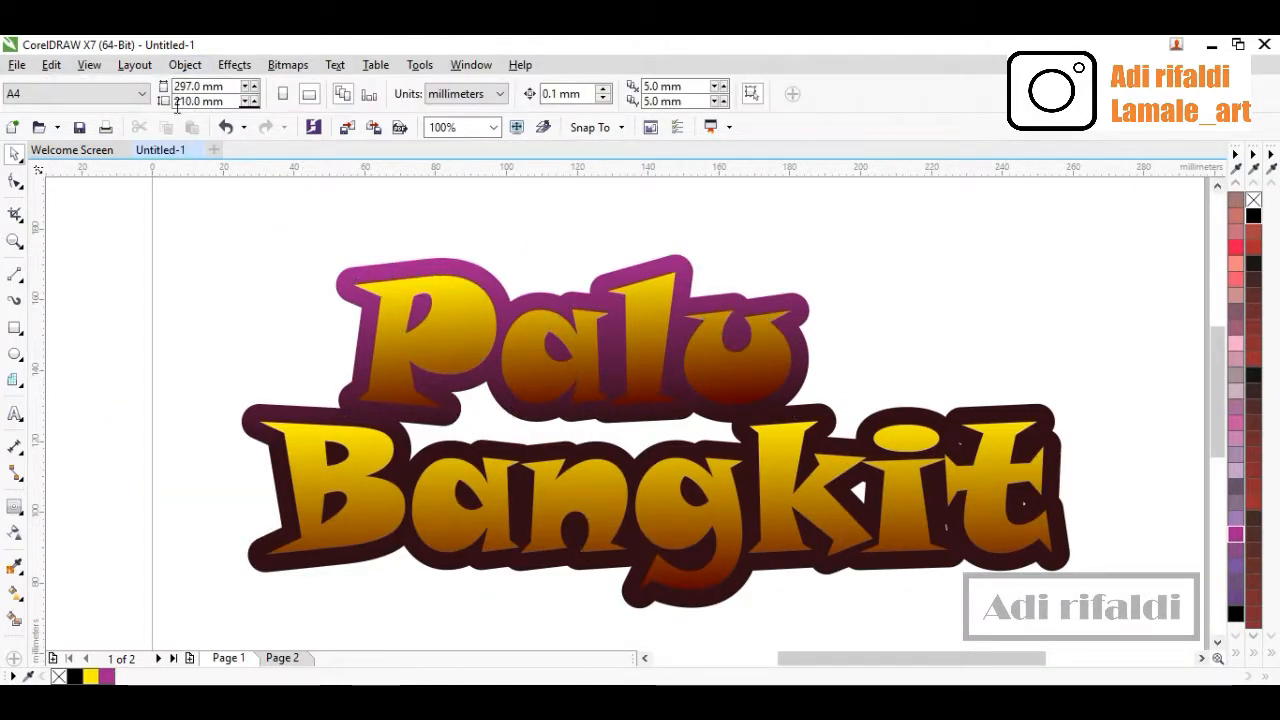
pyautogui.click(451, 329)
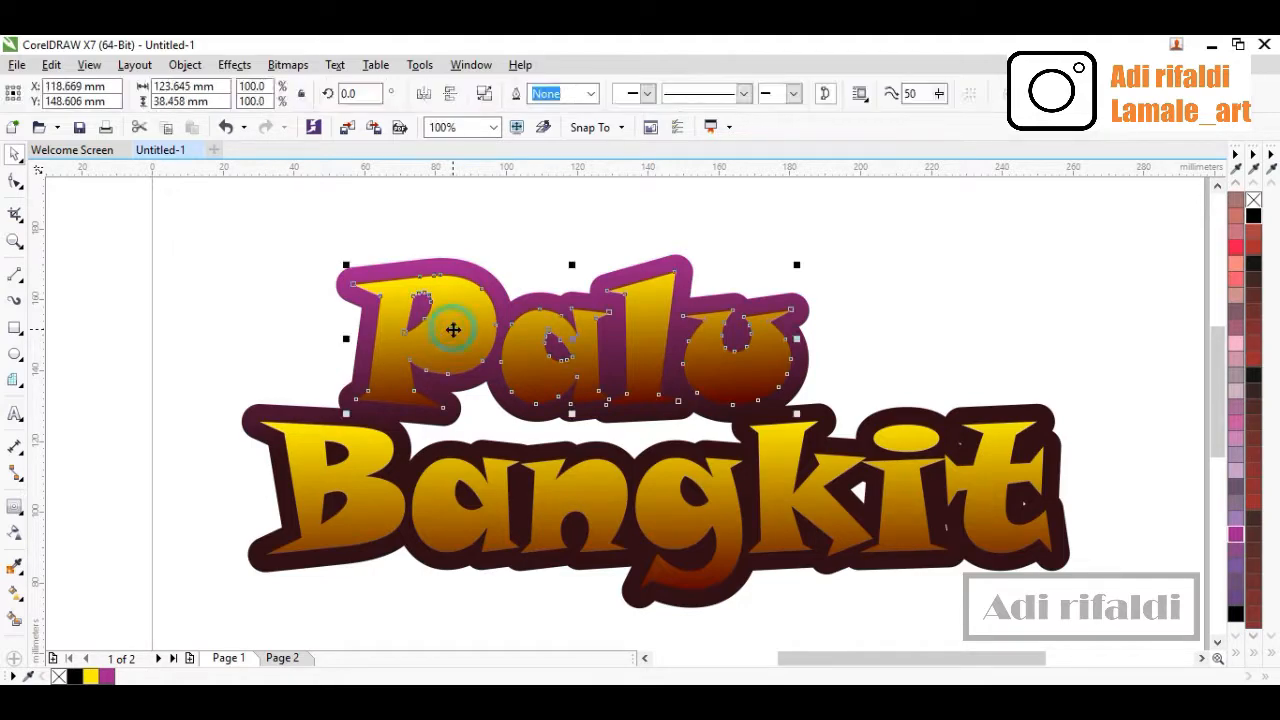
pyautogui.click(185, 66)
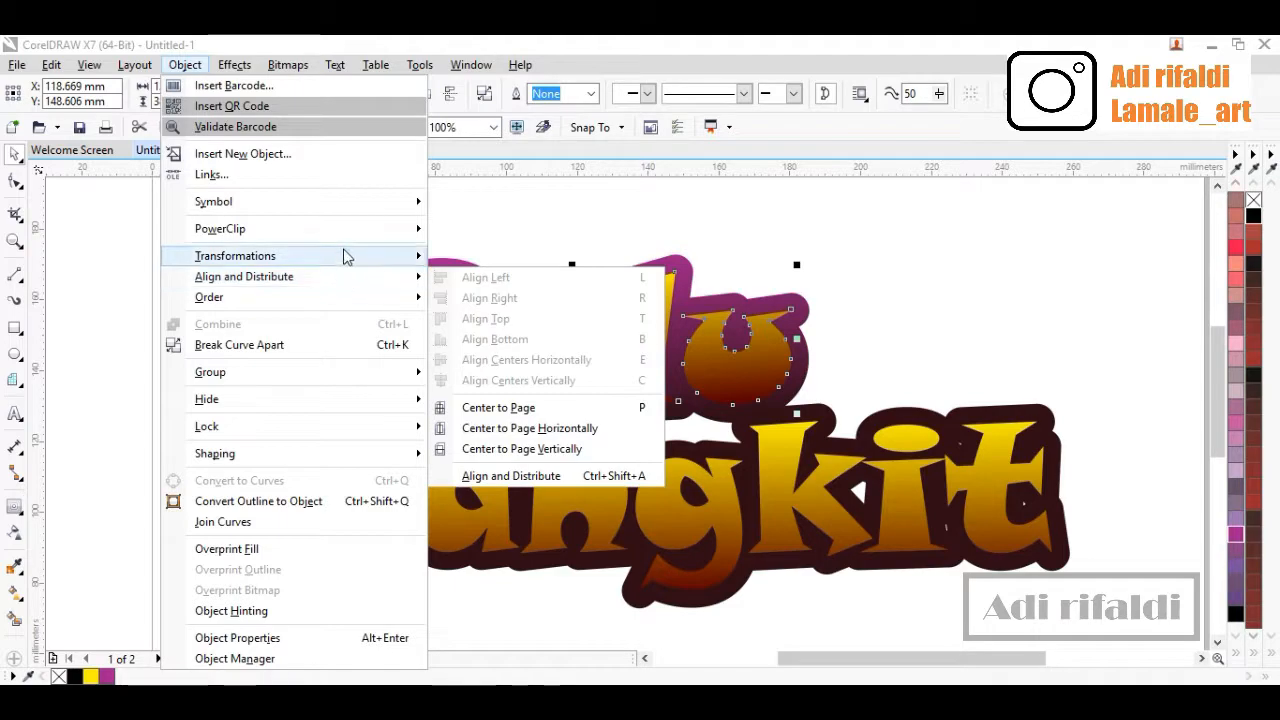
pyautogui.moveTo(345, 257)
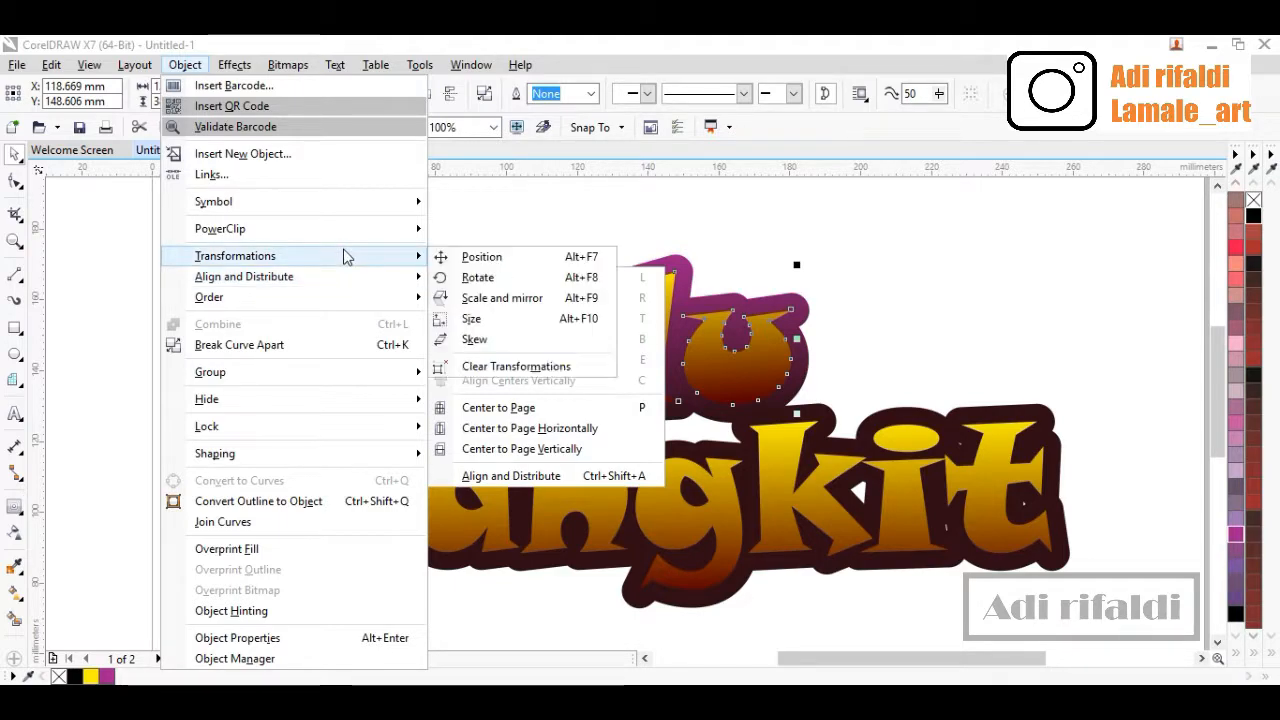
pyautogui.click(480, 257)
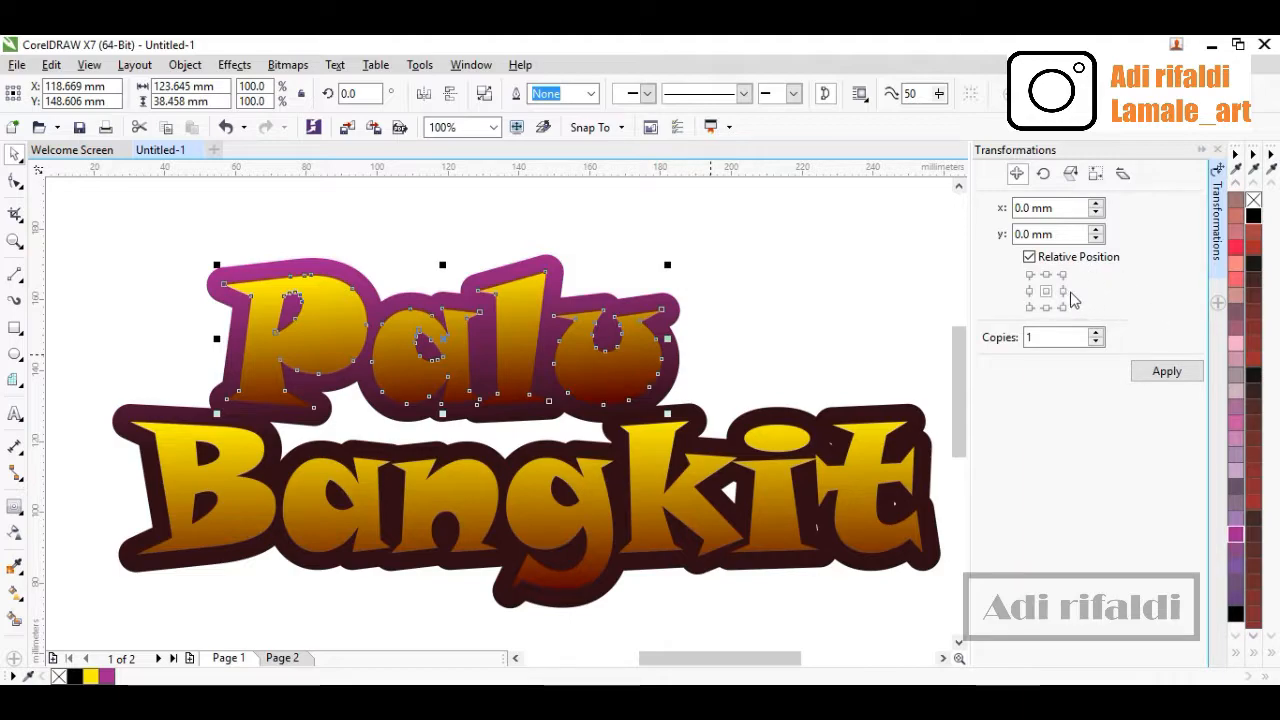
pyautogui.click(779, 306)
pyautogui.click(654, 358)
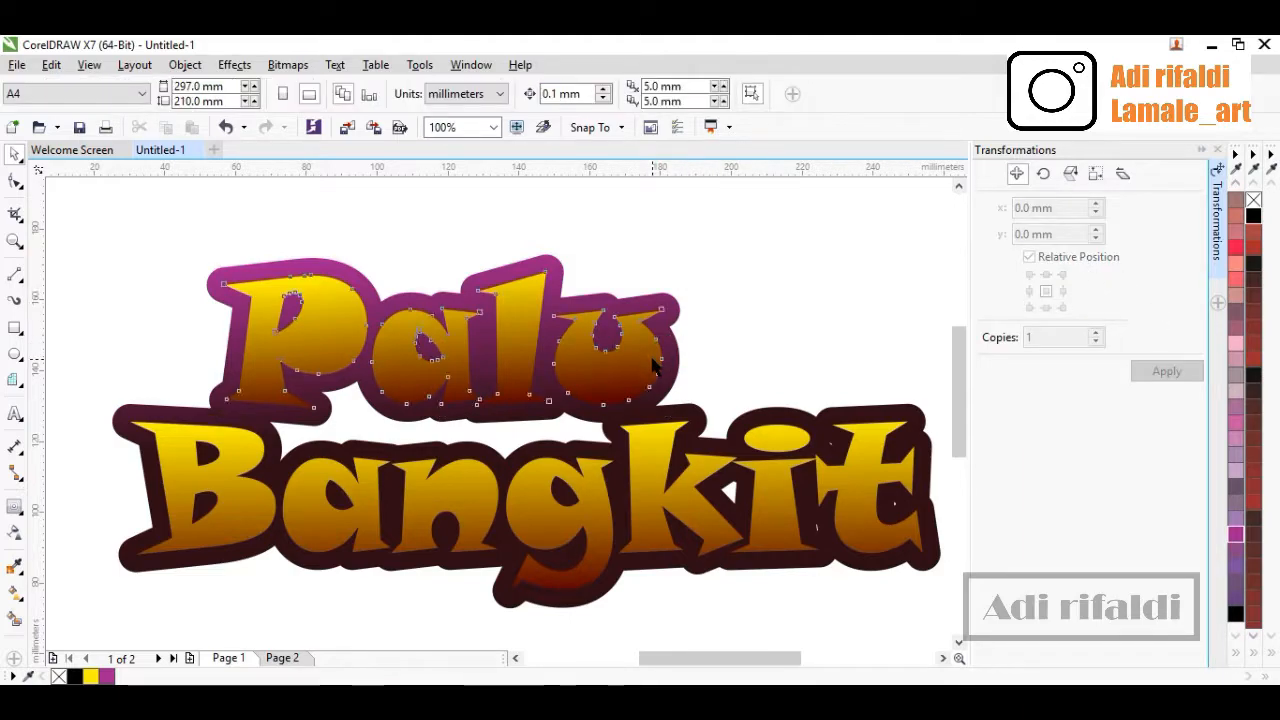
pyautogui.click(1046, 291)
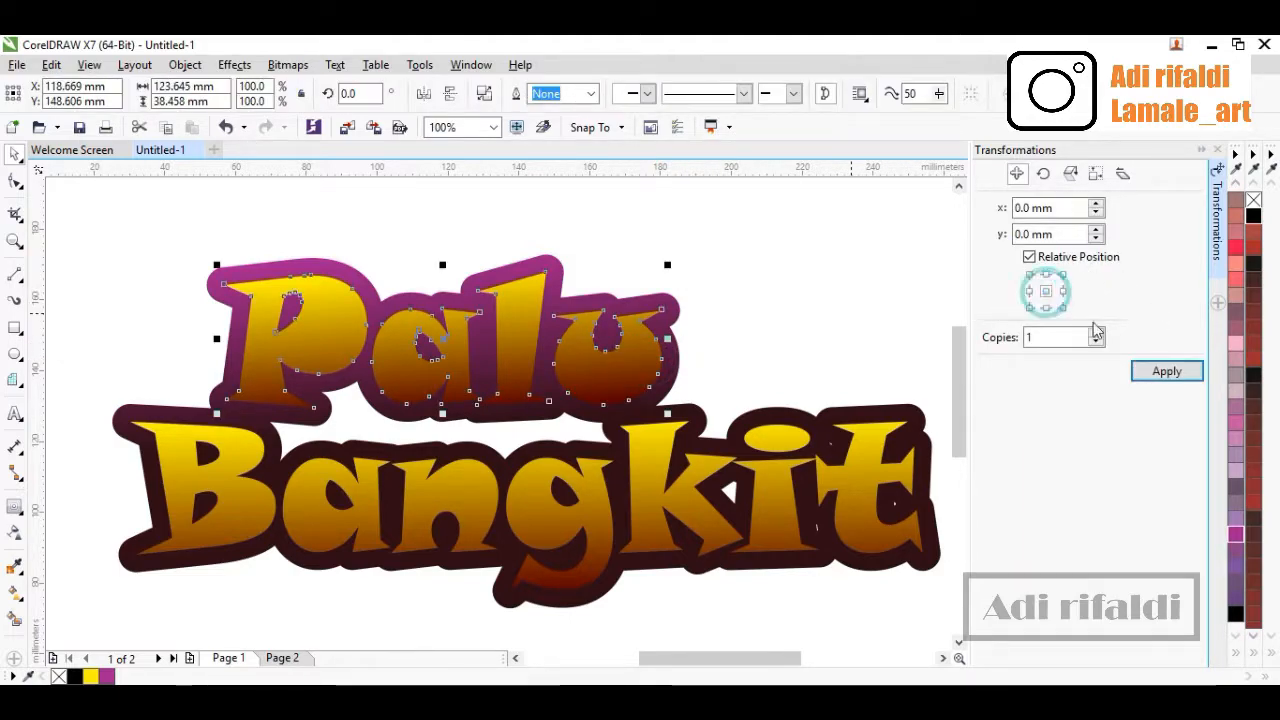
pyautogui.click(1145, 369)
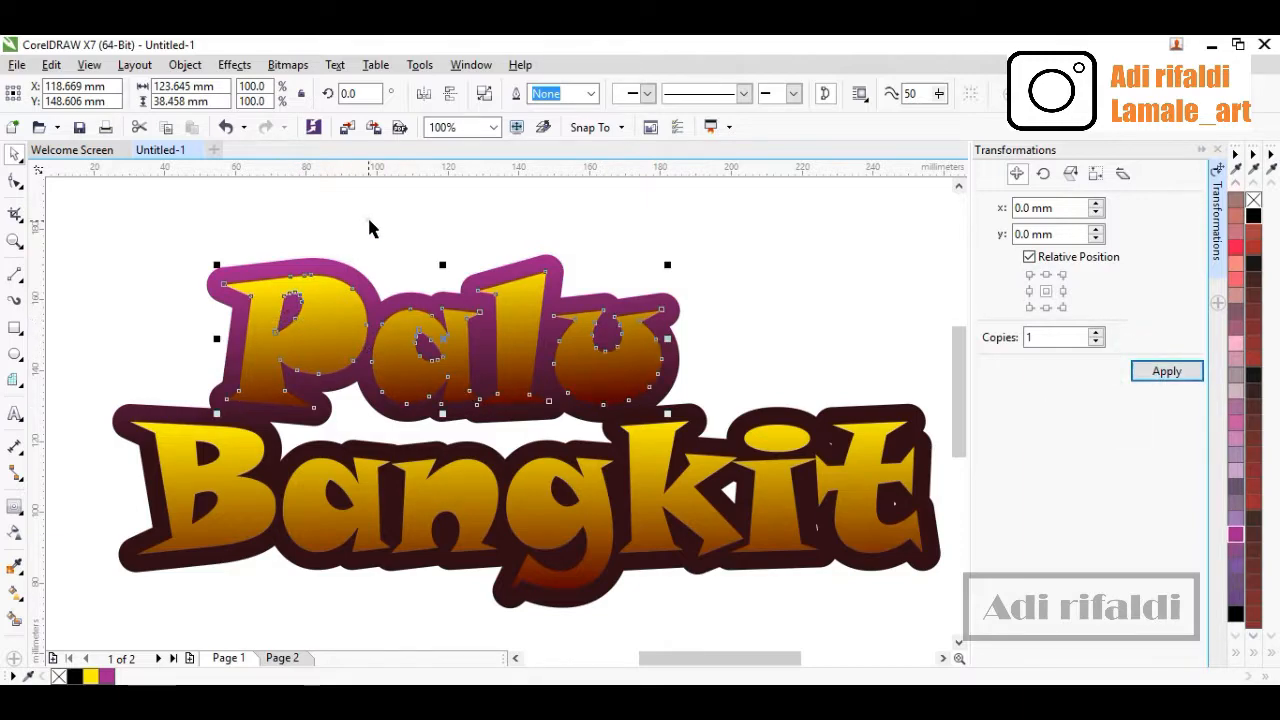
# Fill the duplicated 'Palu' letters on top with white
pyautogui.moveTo(342, 303); pyautogui.dragTo(466, 302)
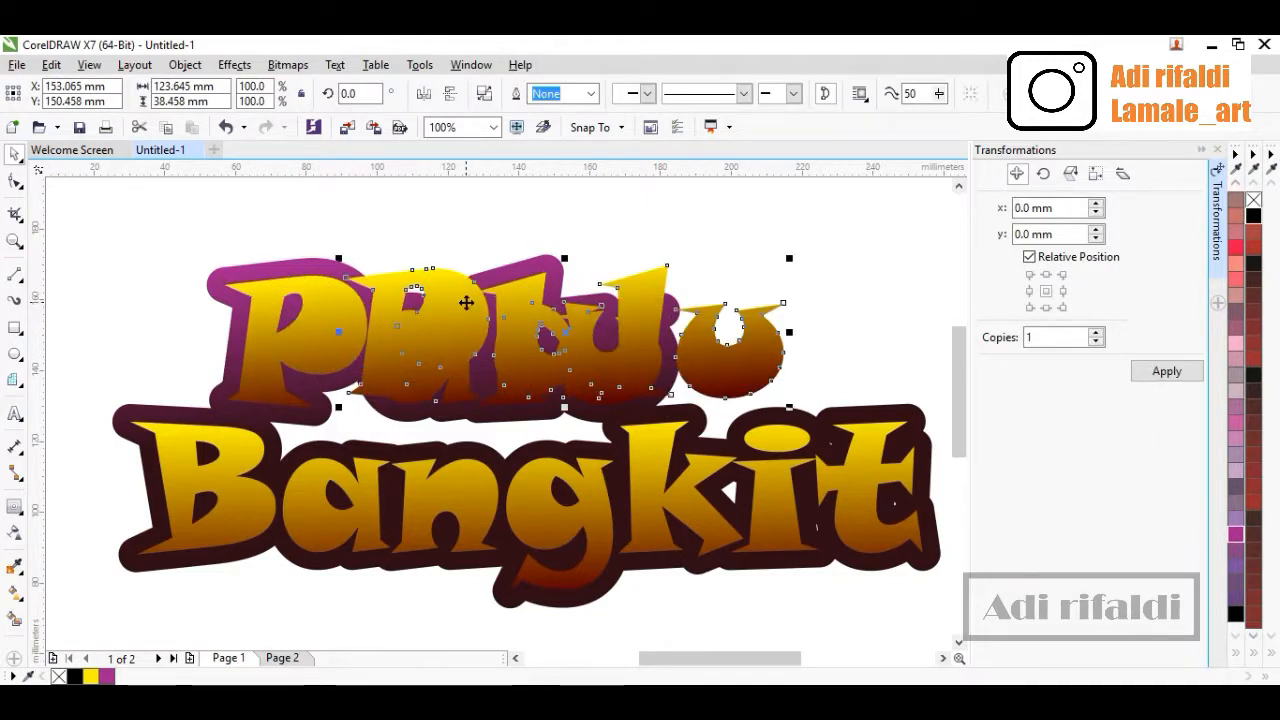
pyautogui.hotkey('ctrl', 'z')
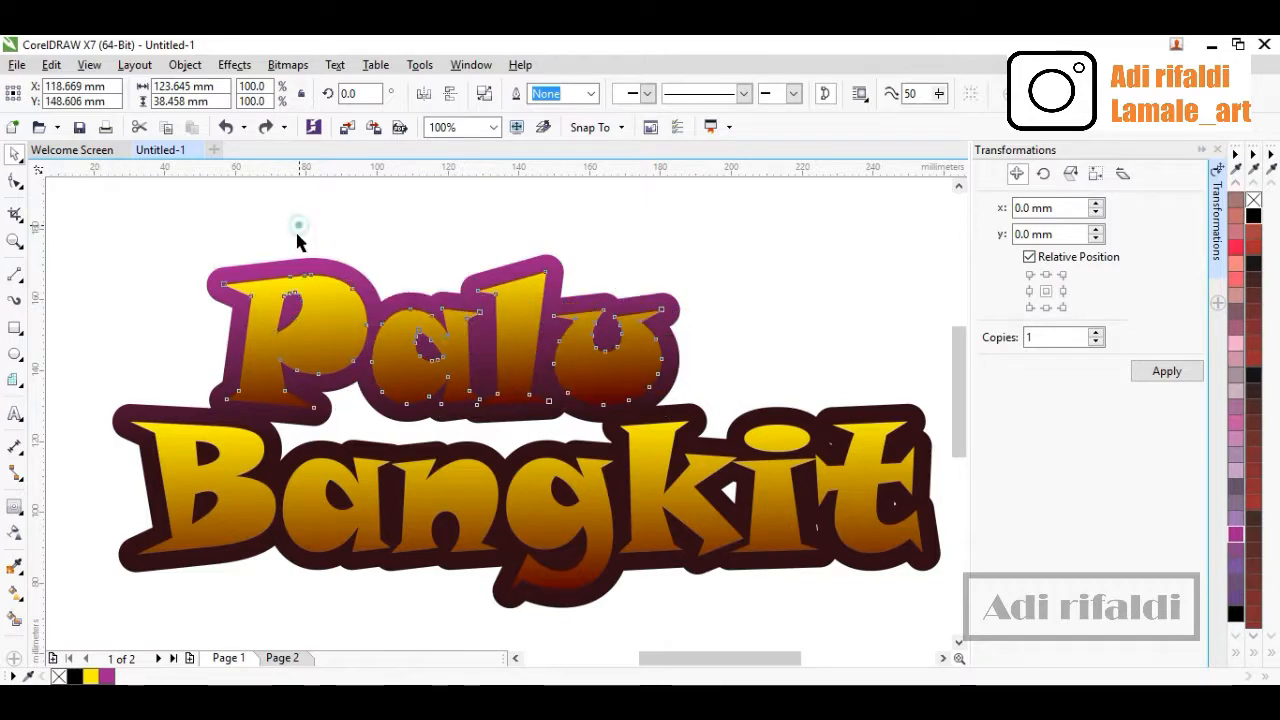
pyautogui.click(297, 234)
pyautogui.click(338, 310)
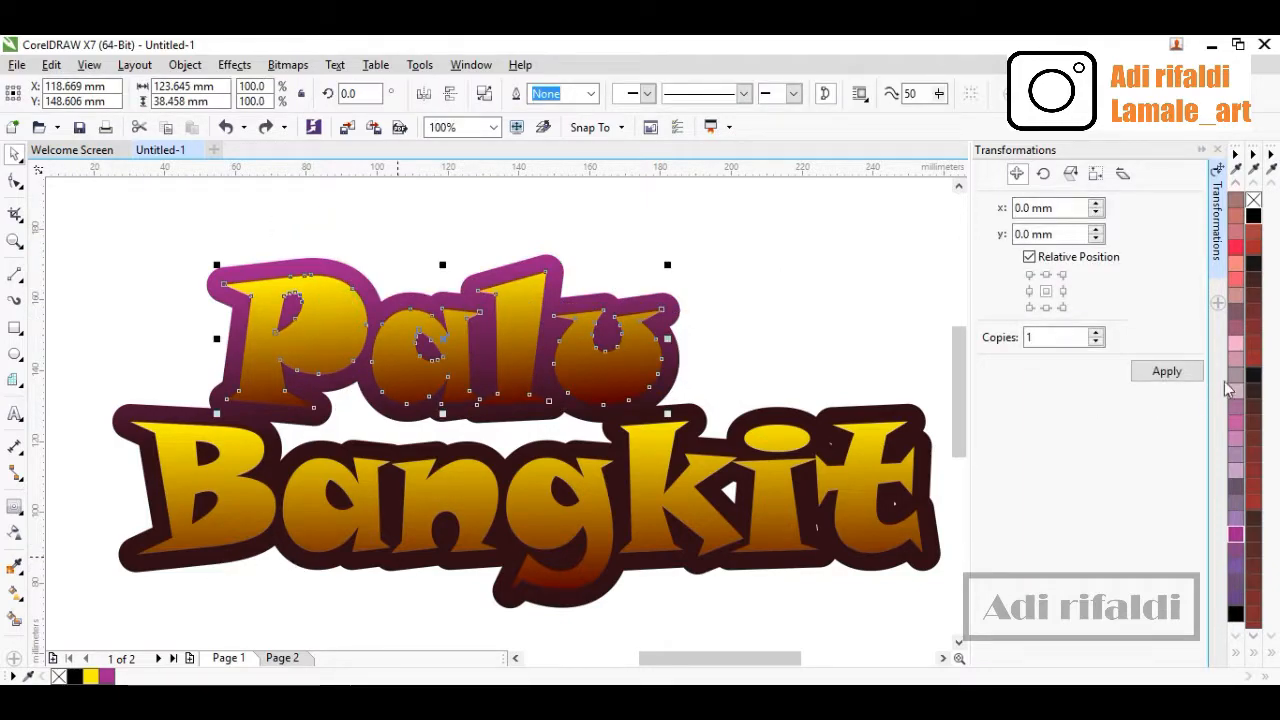
pyautogui.scroll(15, 1234, 395)
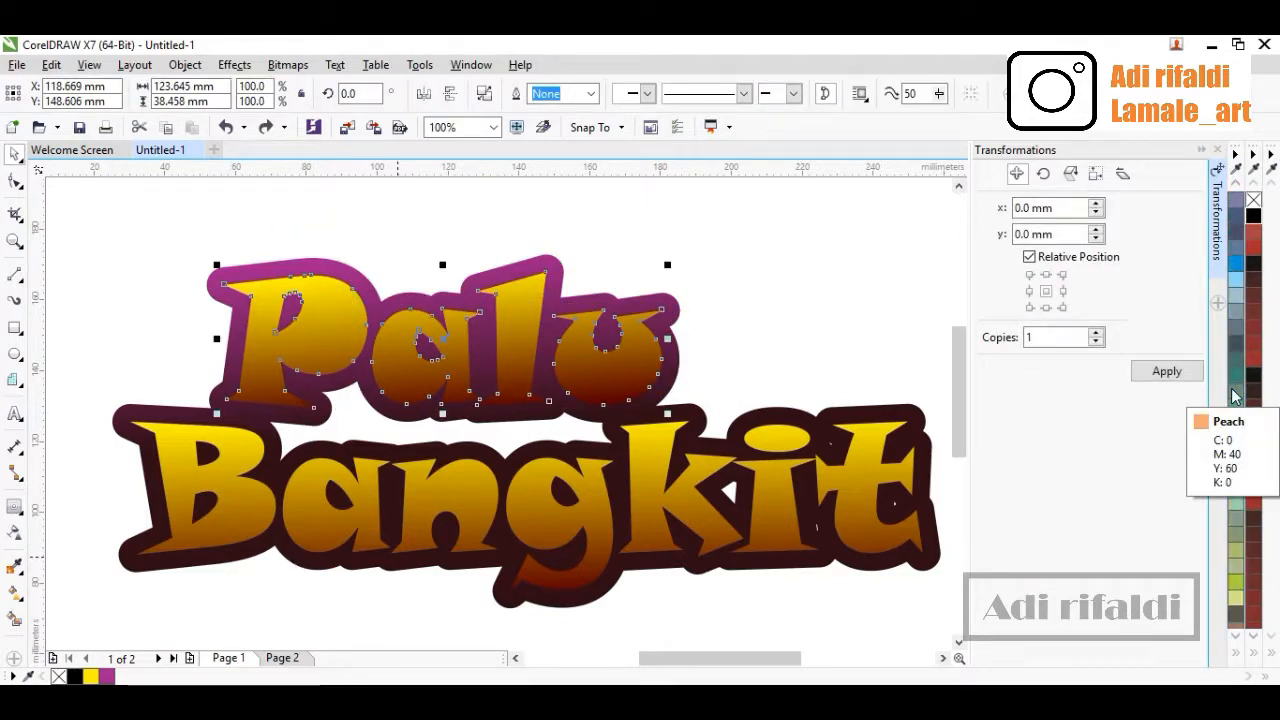
pyautogui.click(1236, 375)
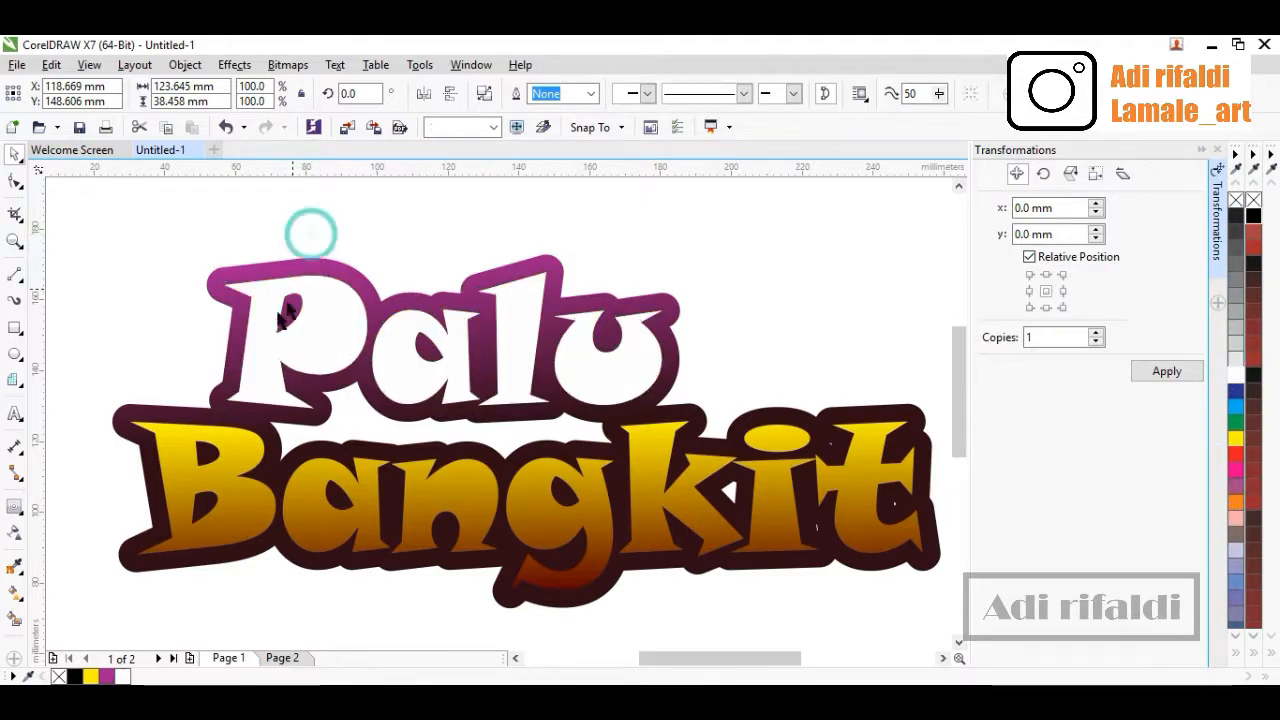
# Nudge the white 'Palu' letters slightly right so a thin gradient edge shows along their left side
pyautogui.click(306, 234)
pyautogui.scroll(2, 273, 320)
pyautogui.scroll(-2, 273, 320)
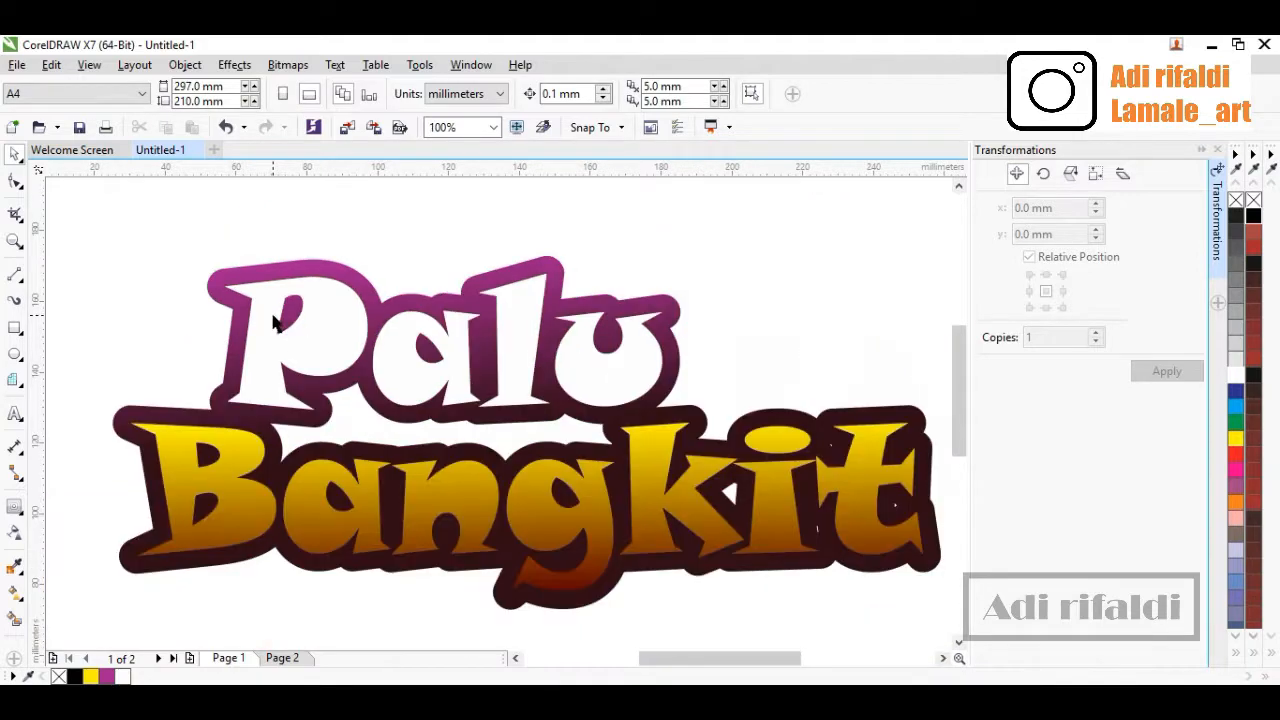
pyautogui.scroll(2, 250, 309)
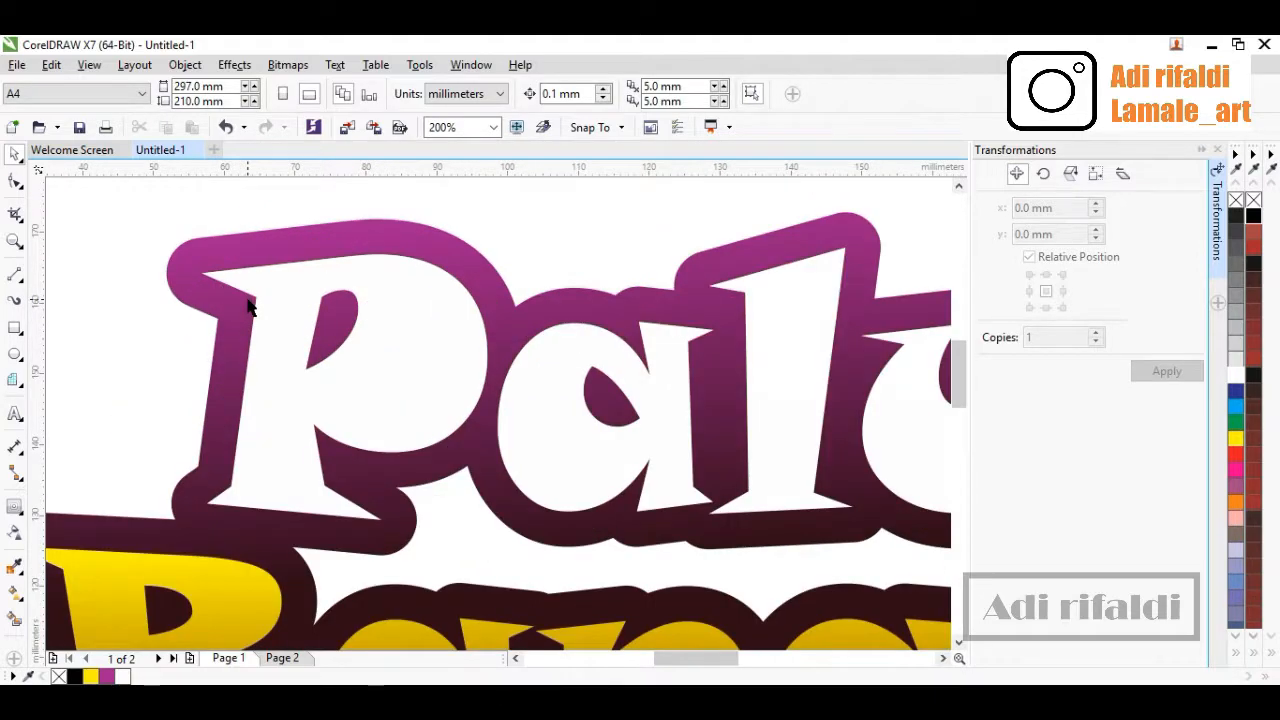
pyautogui.keyDown('shift'); pyautogui.click(286, 343); pyautogui.keyUp('shift')
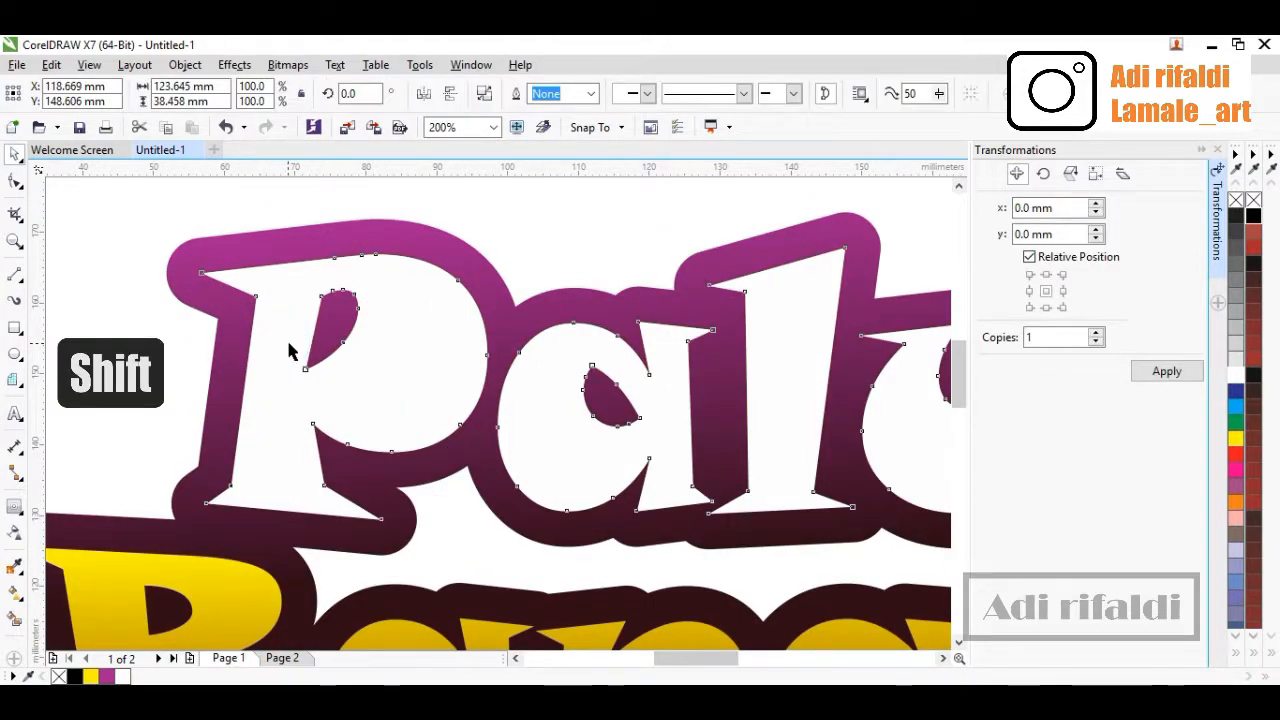
pyautogui.moveTo(286, 345); pyautogui.dragTo(297, 344)
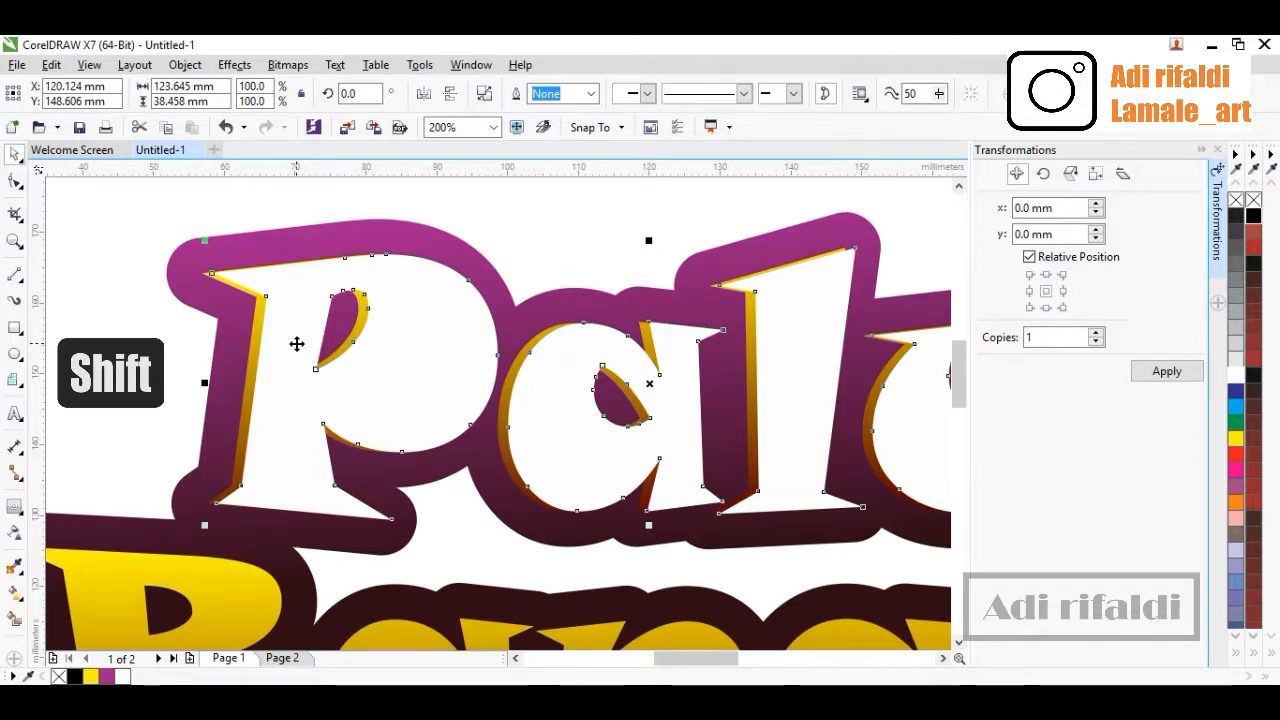
pyautogui.keyDown('shift'); pyautogui.click(297, 344); pyautogui.keyUp('shift')
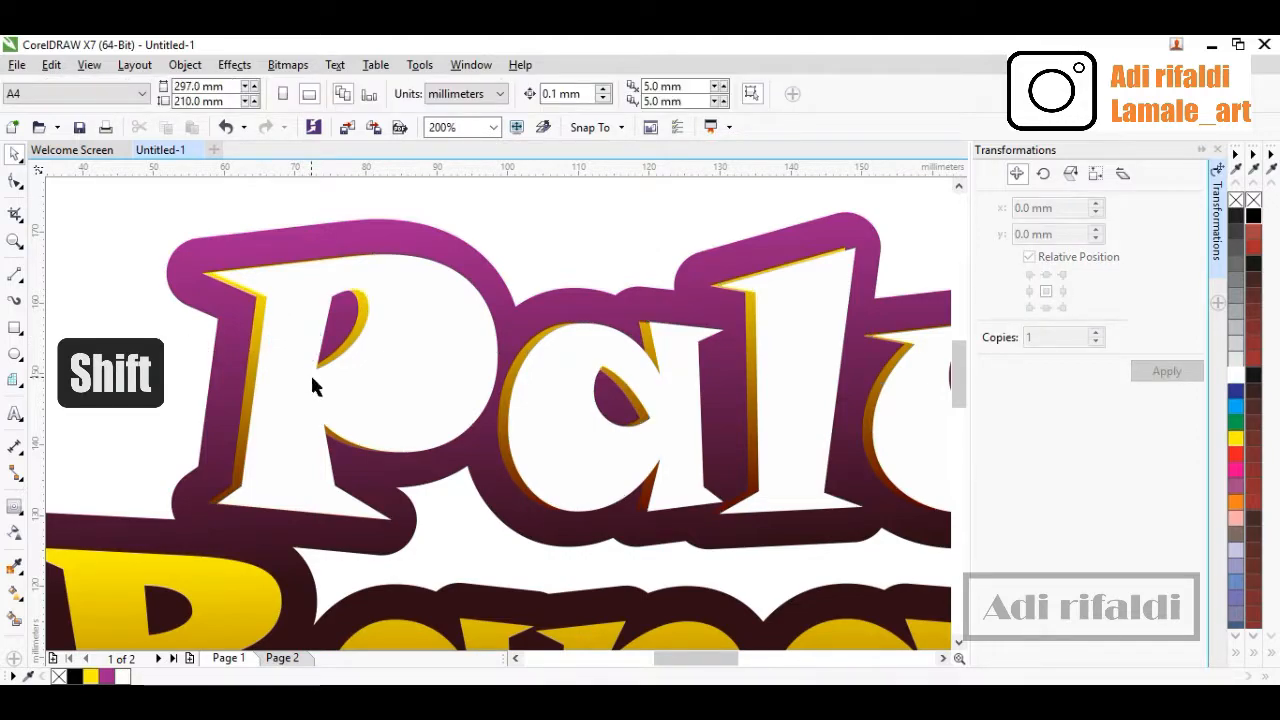
pyautogui.keyDown('shift'); pyautogui.click(314, 372); pyautogui.keyUp('shift')
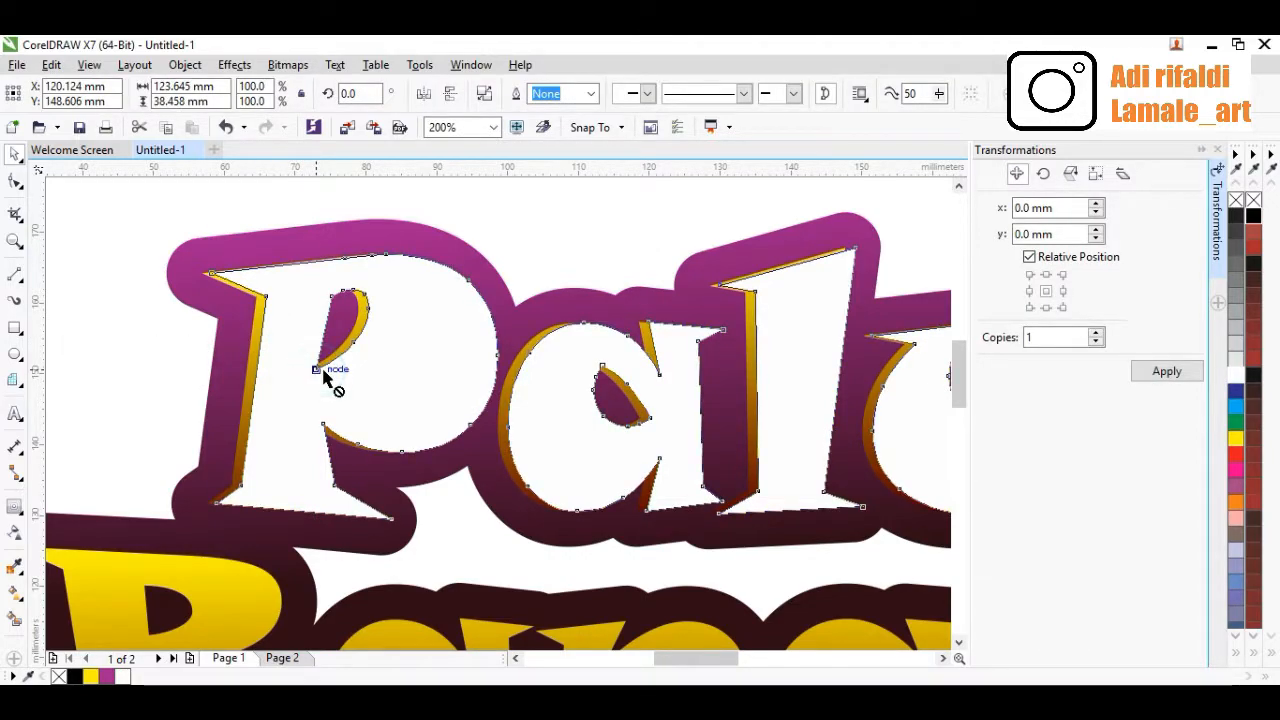
pyautogui.moveTo(318, 370); pyautogui.dragTo(326, 367)
# Duplicate the white 'Palu' letters in place again and nudge the copy slightly up and right
pyautogui.scroll(-2, 326, 367)
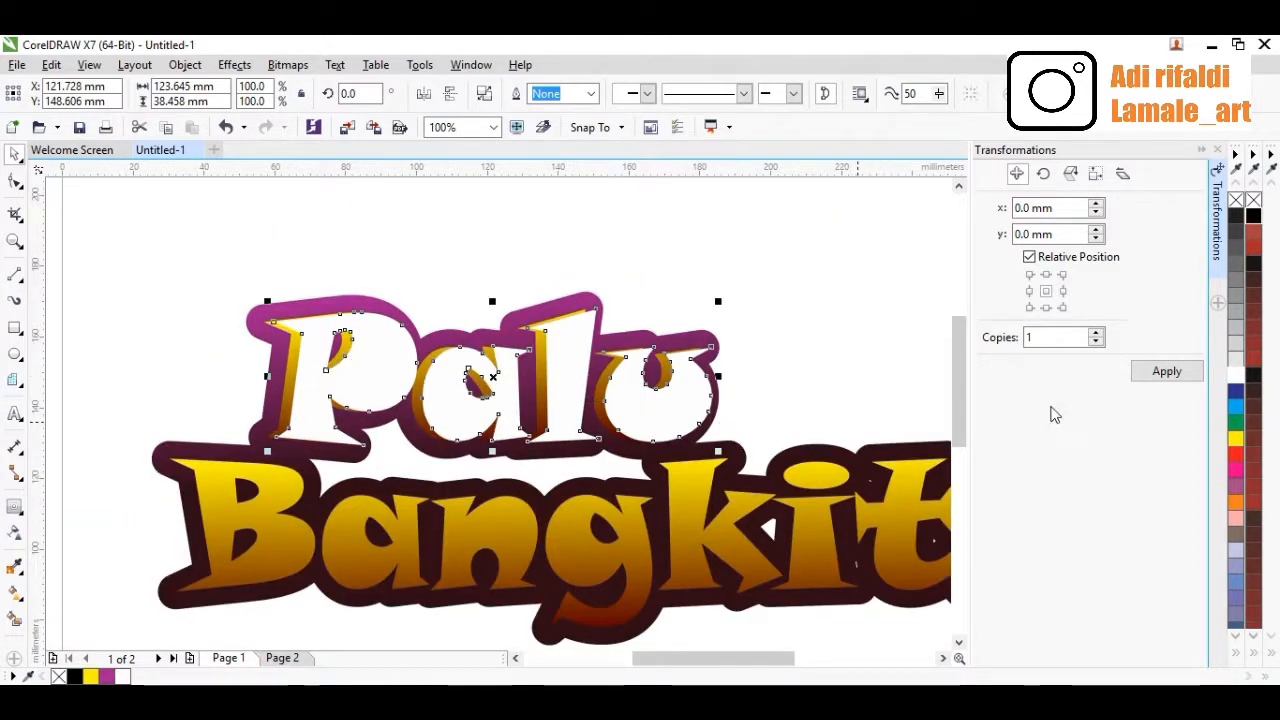
pyautogui.click(820, 329)
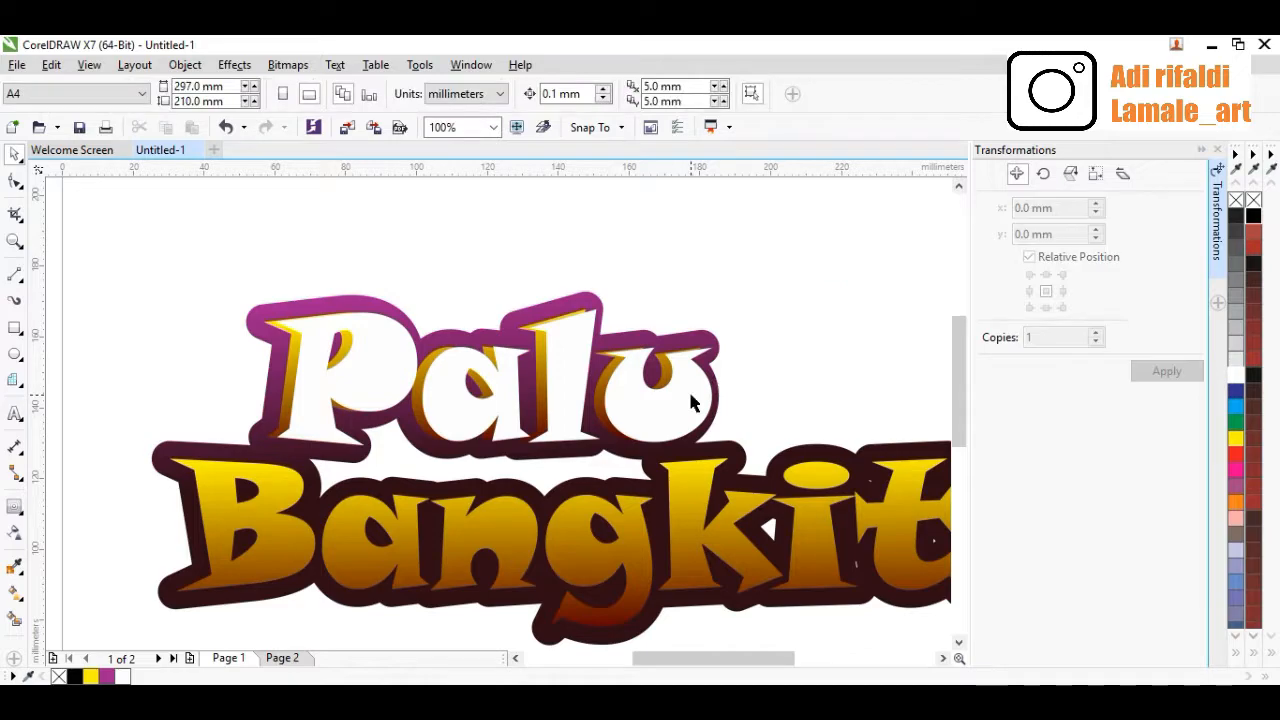
pyautogui.click(700, 400)
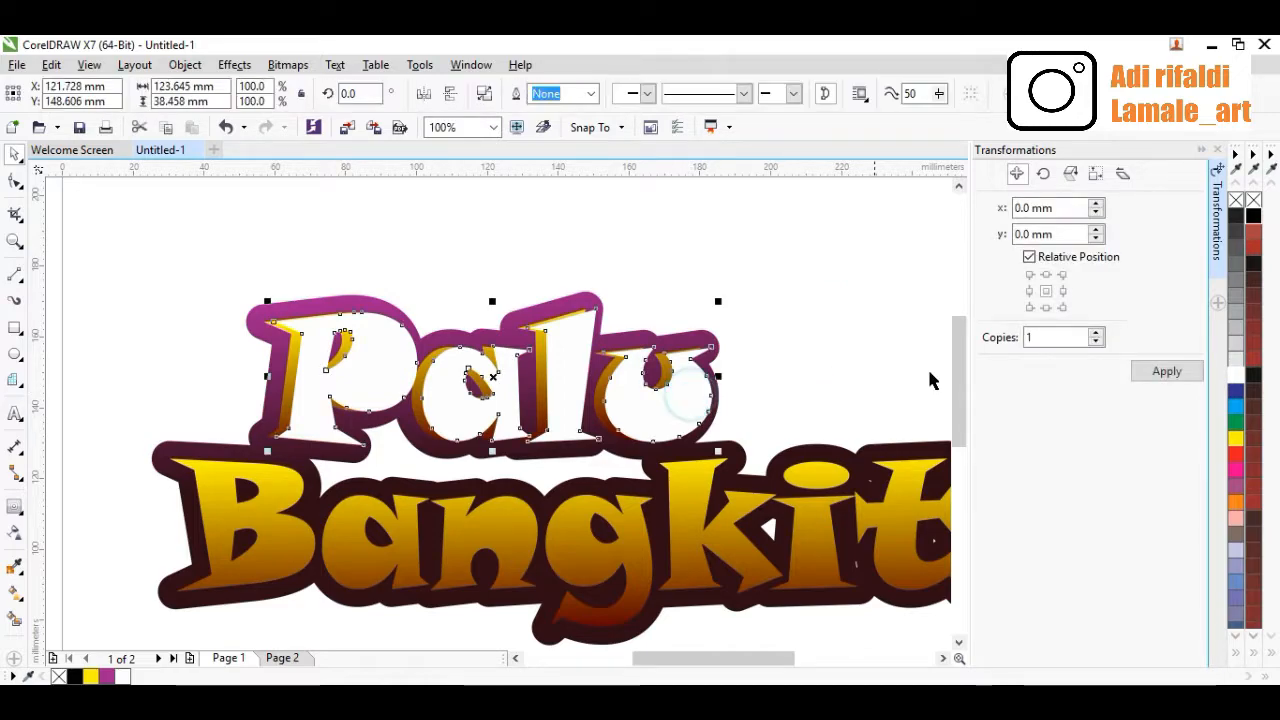
pyautogui.click(1148, 372)
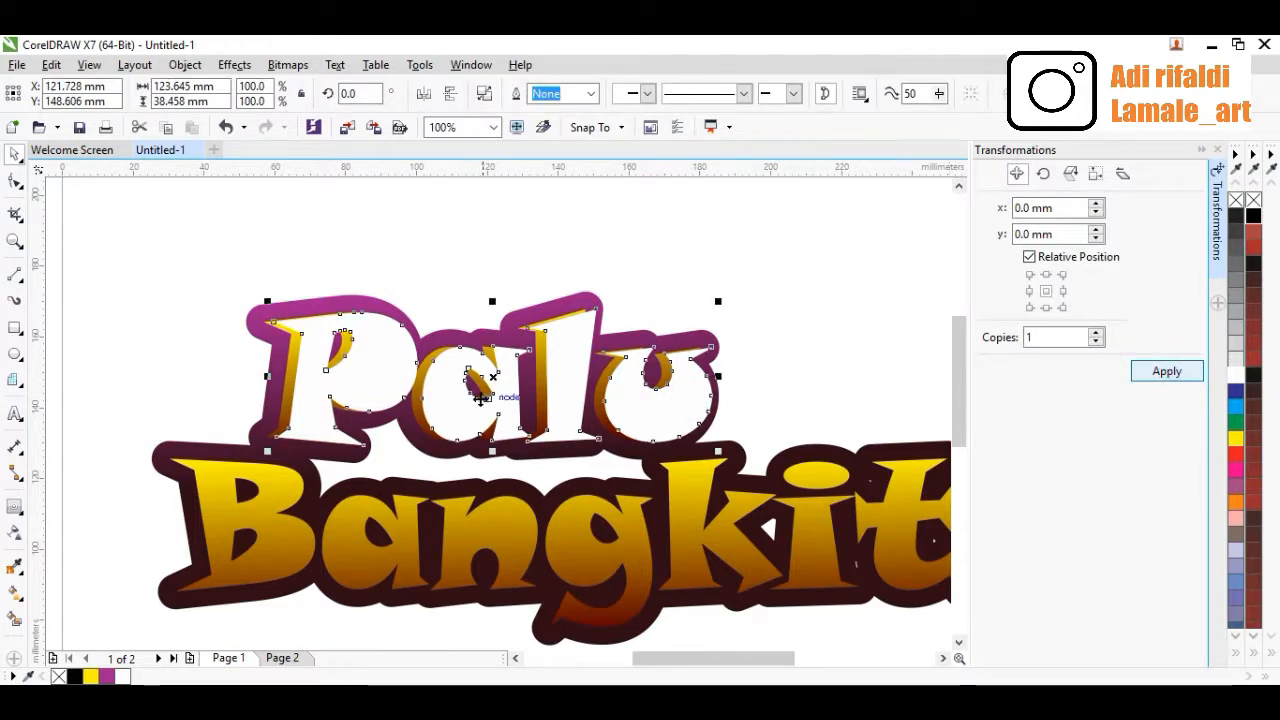
pyautogui.click(380, 232)
pyautogui.scroll(1, 308, 403)
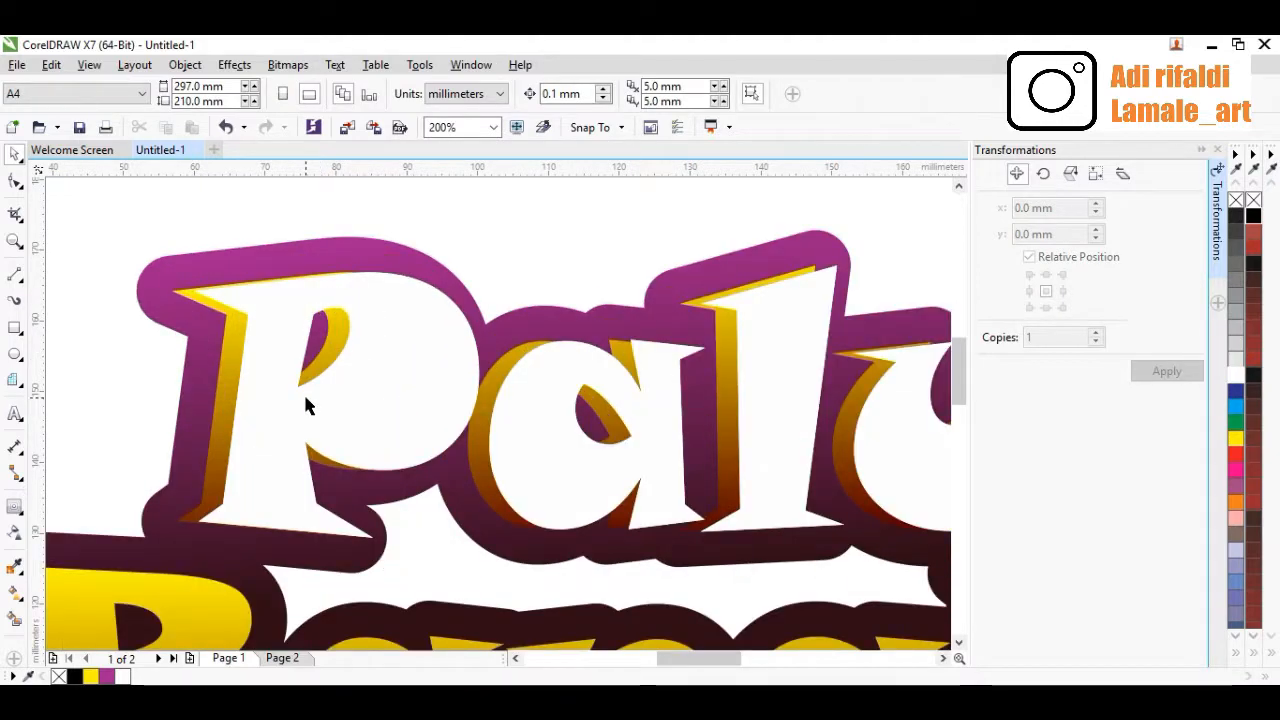
pyautogui.click(305, 397)
pyautogui.moveTo(308, 398); pyautogui.dragTo(313, 393)
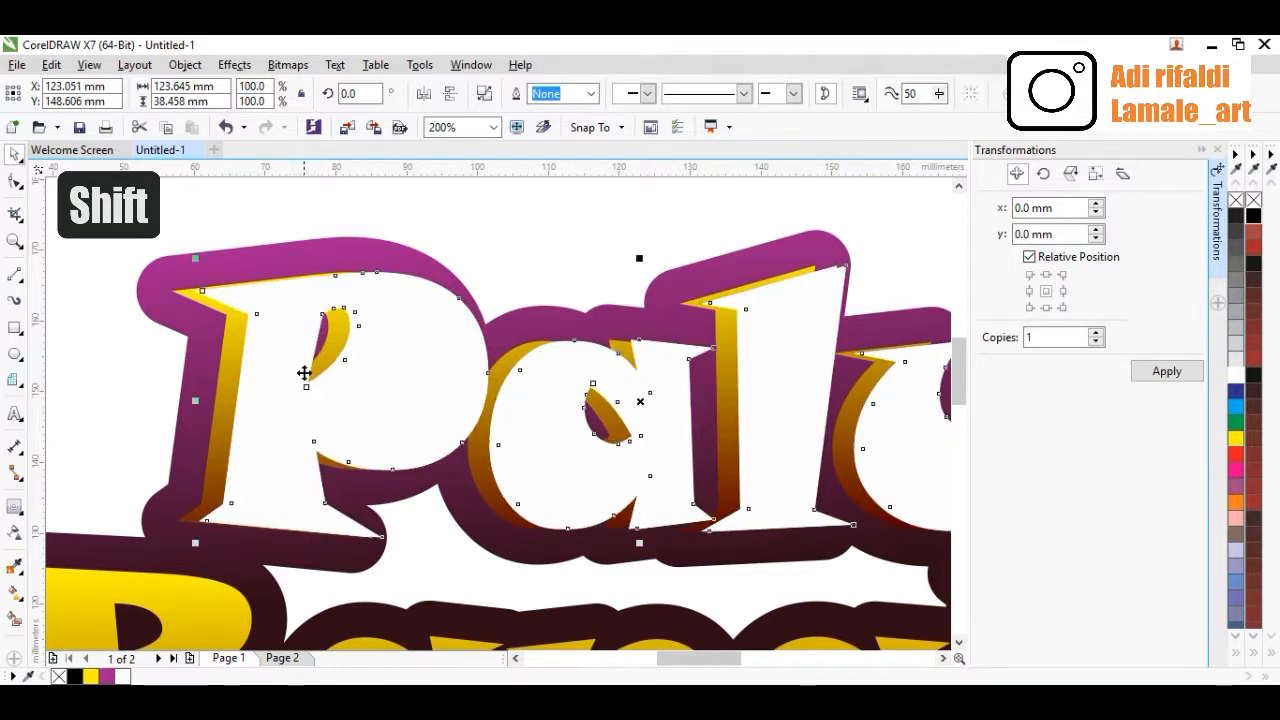
pyautogui.click(239, 195)
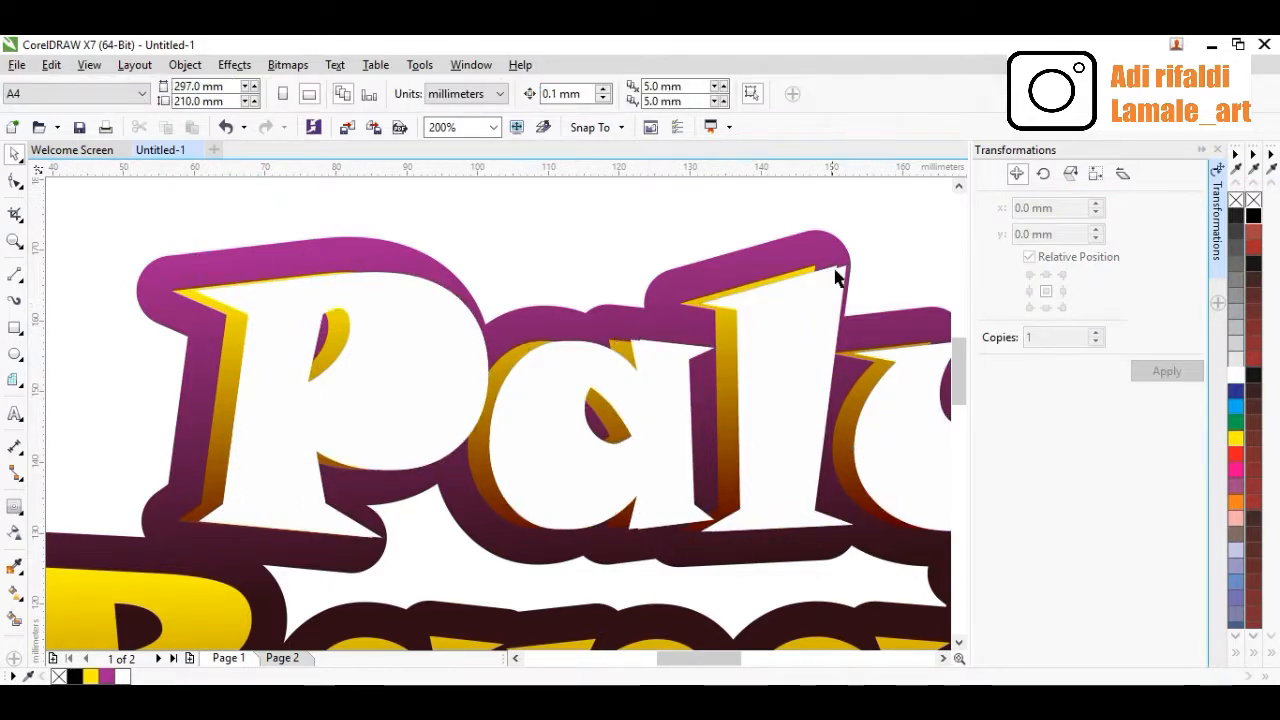
pyautogui.scroll(2, 840, 268)
pyautogui.scroll(2, 840, 268)
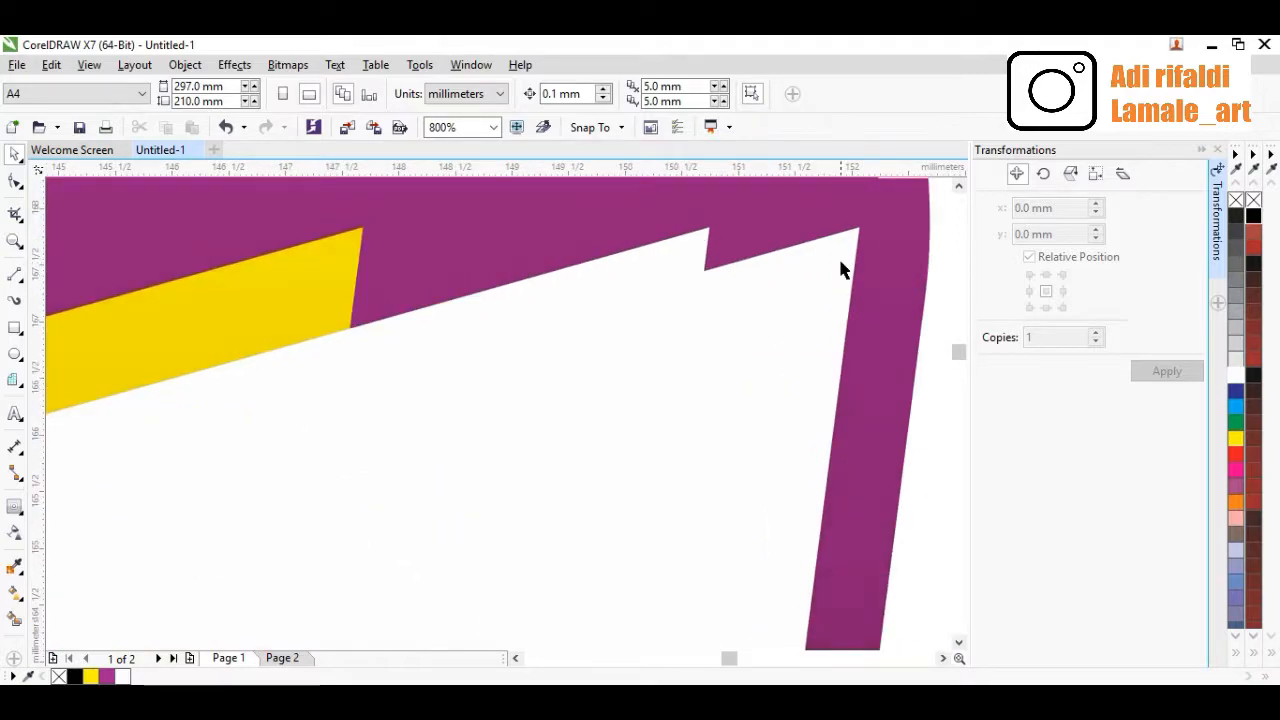
# Trim the white 'Palu' letters using the offset white copy above them
pyautogui.keyDown('shift'); pyautogui.click(828, 260); pyautogui.keyUp('shift')
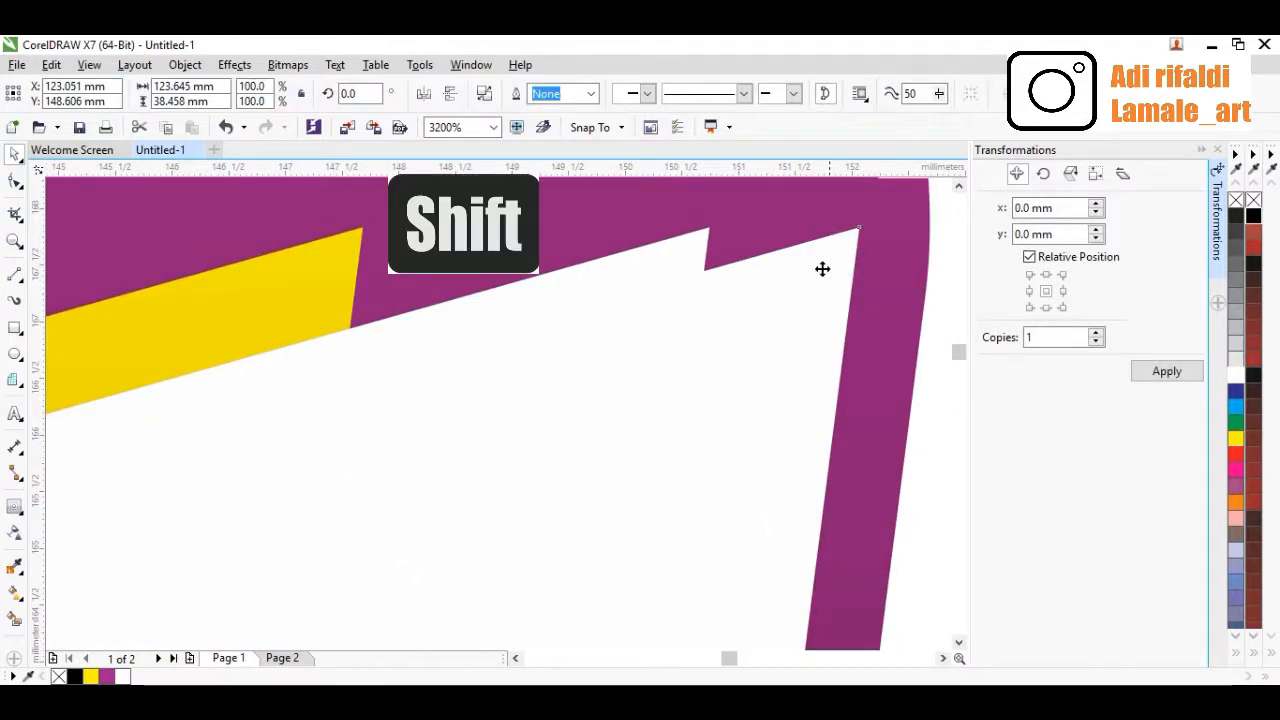
pyautogui.keyDown('shift'); pyautogui.click(701, 250); pyautogui.keyUp('shift')
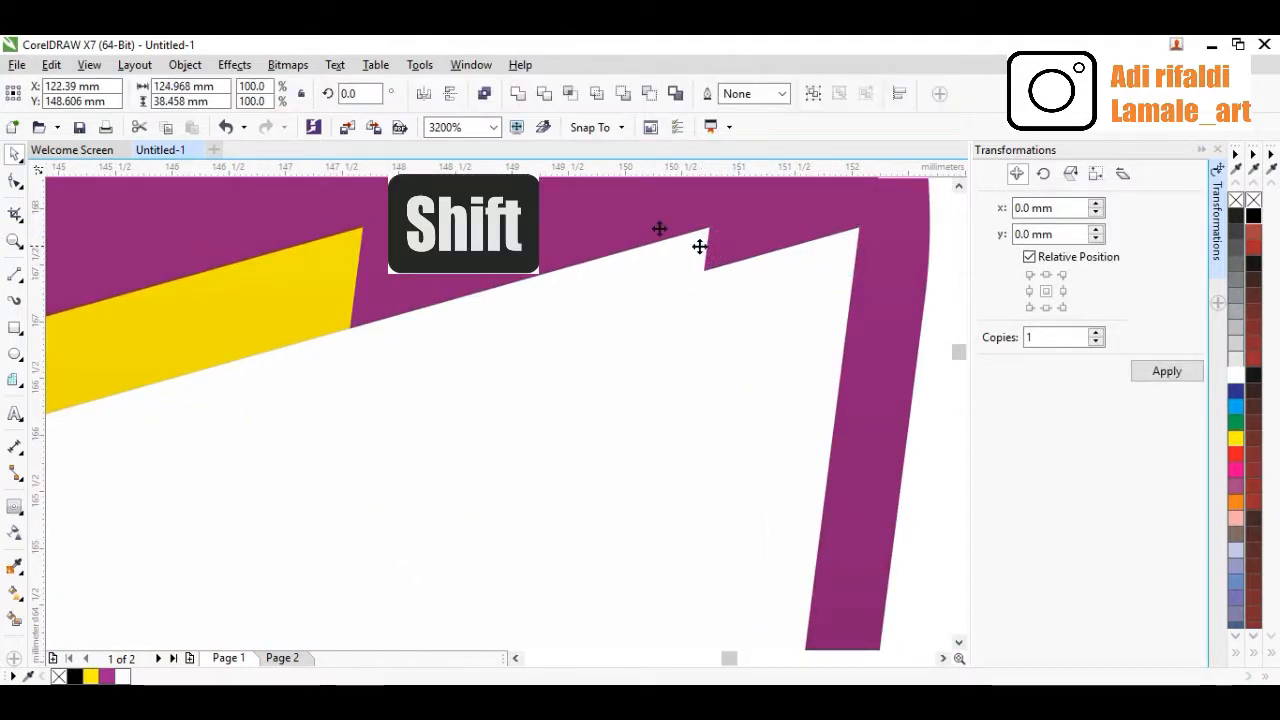
pyautogui.click(540, 96)
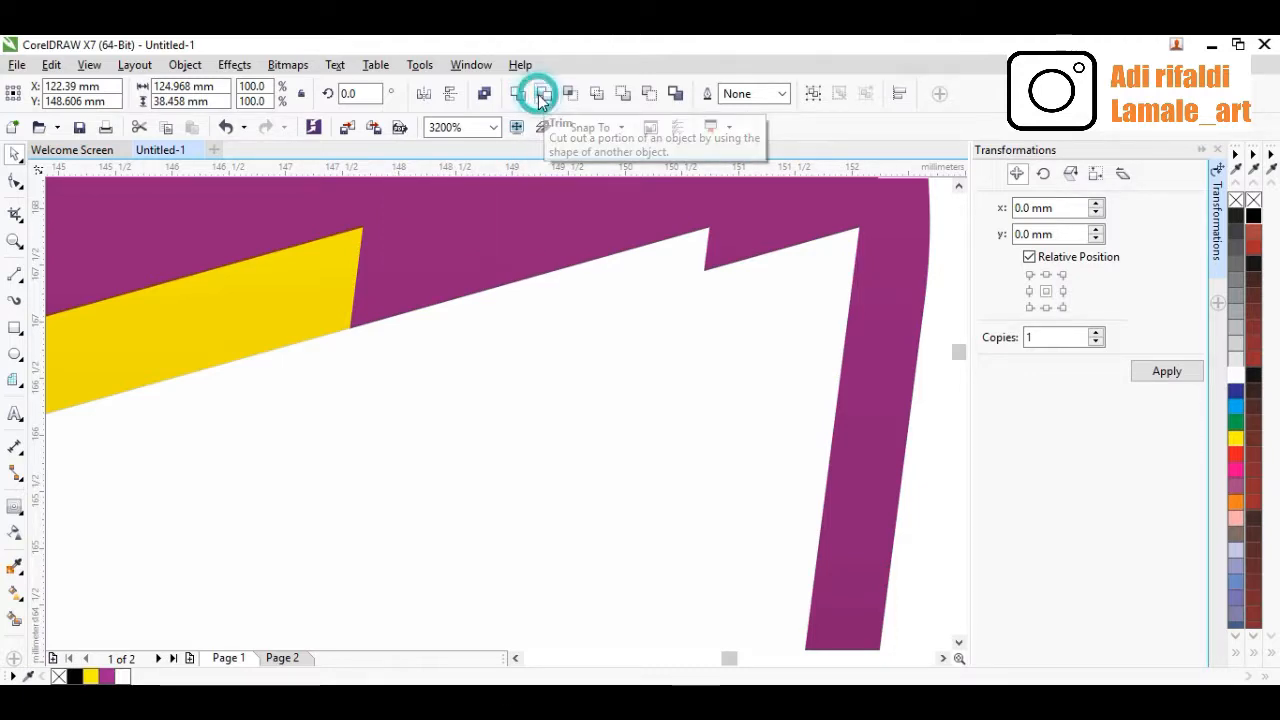
# Delete the upper white 'Palu' copy that served as the trimming shape
pyautogui.scroll(-8, 445, 331)
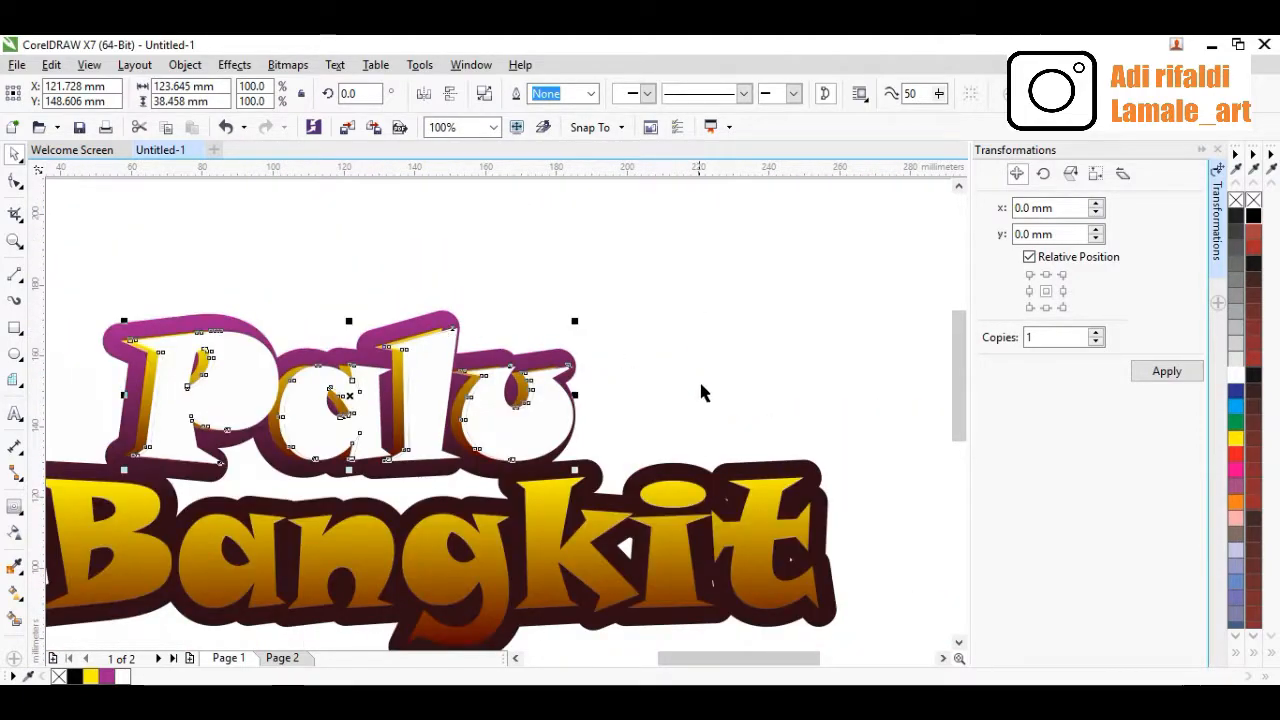
pyautogui.click(700, 384)
pyautogui.scroll(2, 551, 409)
pyautogui.scroll(1, 558, 400)
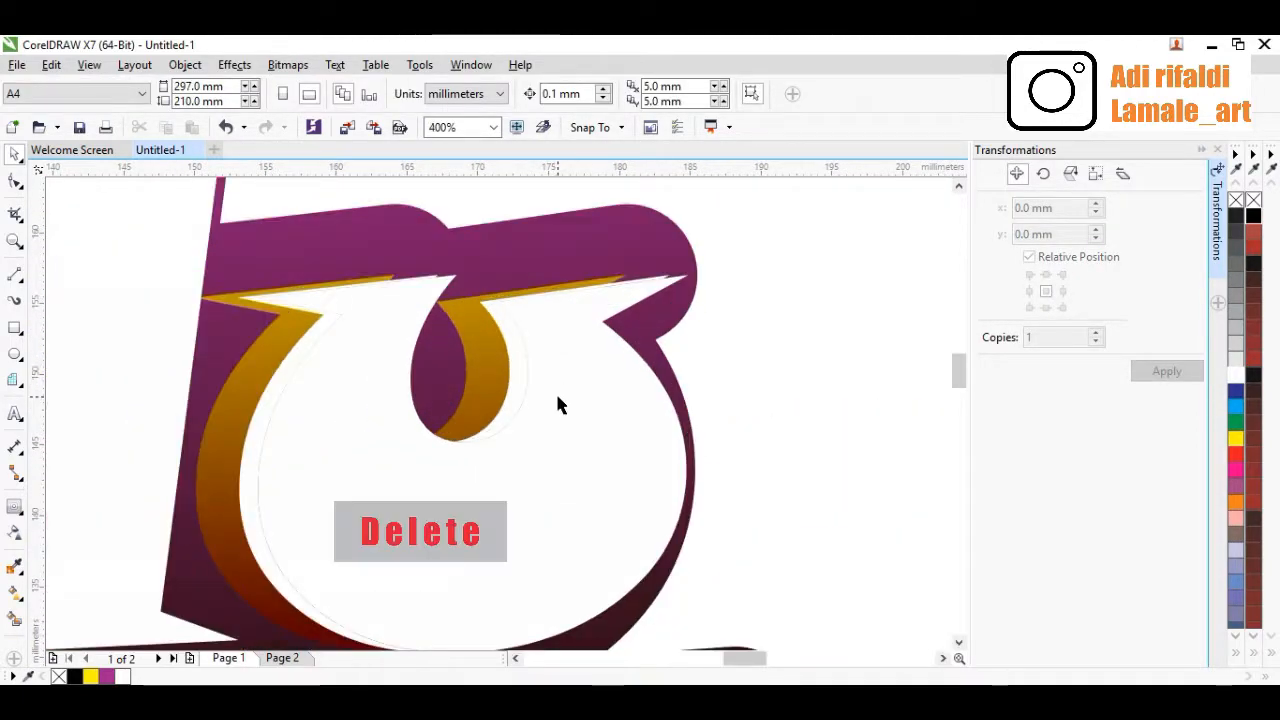
pyautogui.click(558, 402)
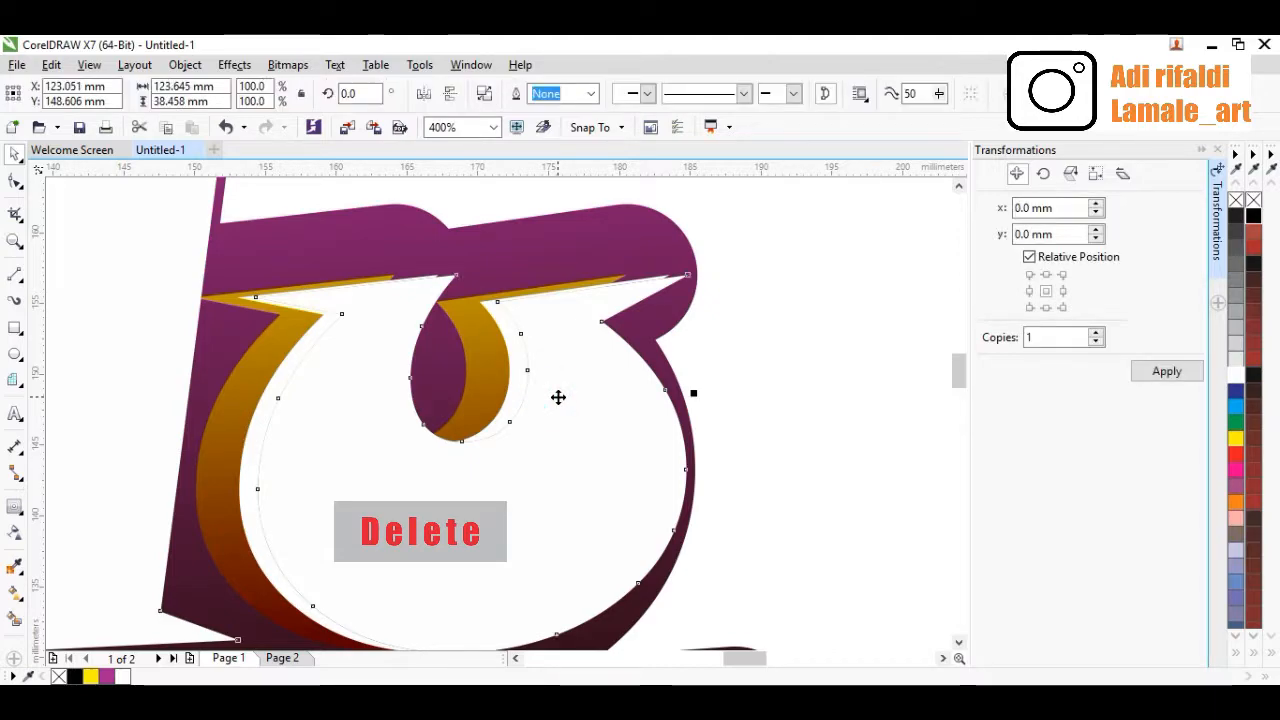
pyautogui.press('Delete')
# Duplicate the 'Bangkit' letters in place with the Position transformation and fill the copy with white
pyautogui.scroll(-2, 557, 400)
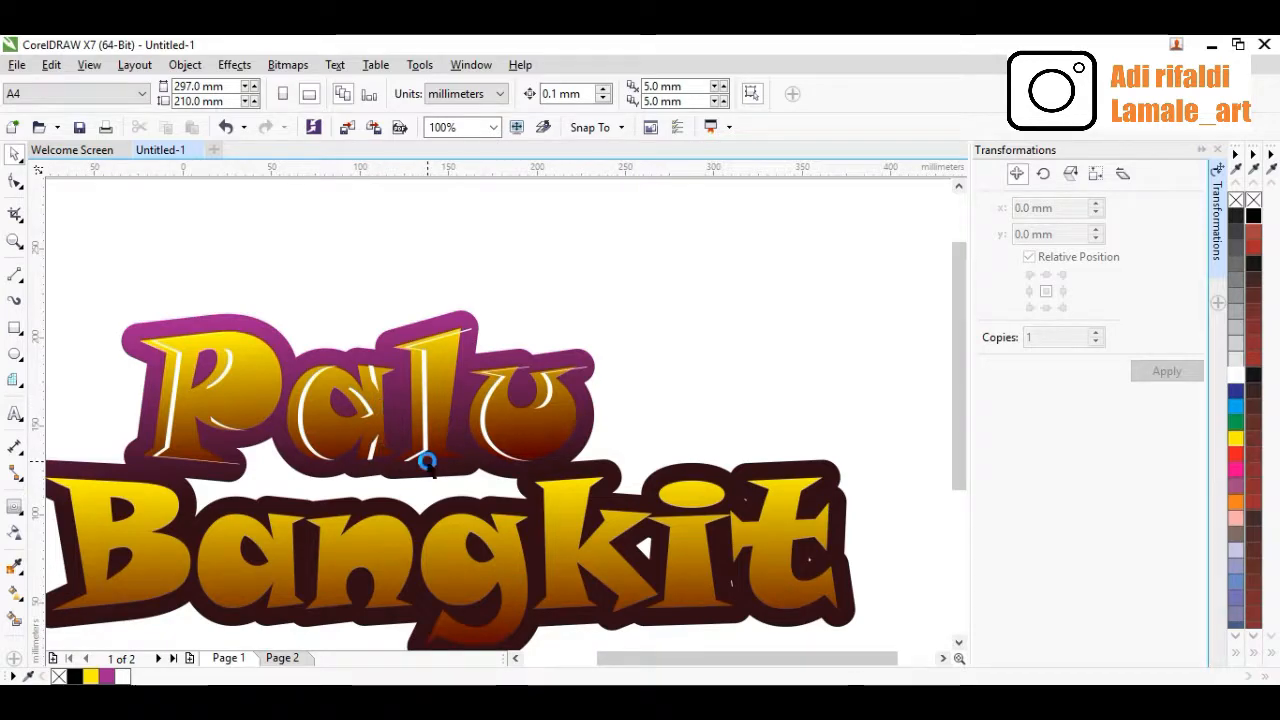
pyautogui.scroll(-1, 423, 458)
pyautogui.scroll(1, 430, 525)
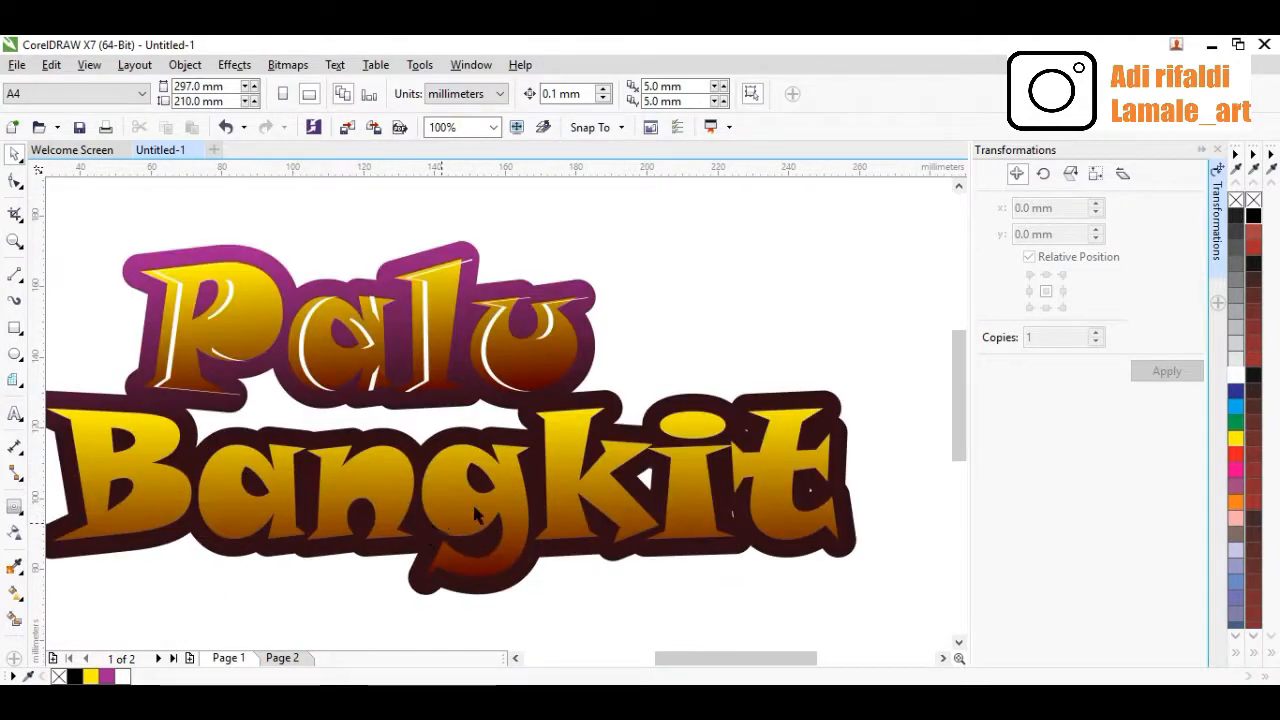
pyautogui.click(463, 513)
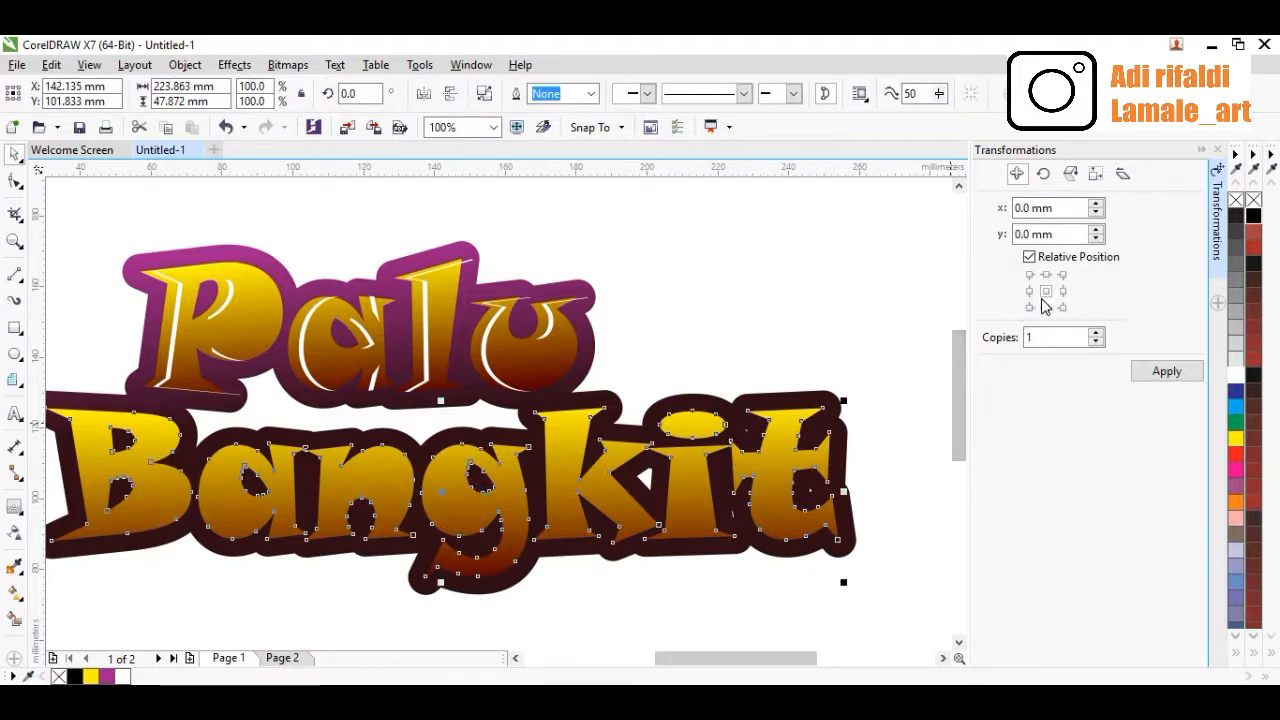
pyautogui.click(1046, 291)
pyautogui.click(1145, 372)
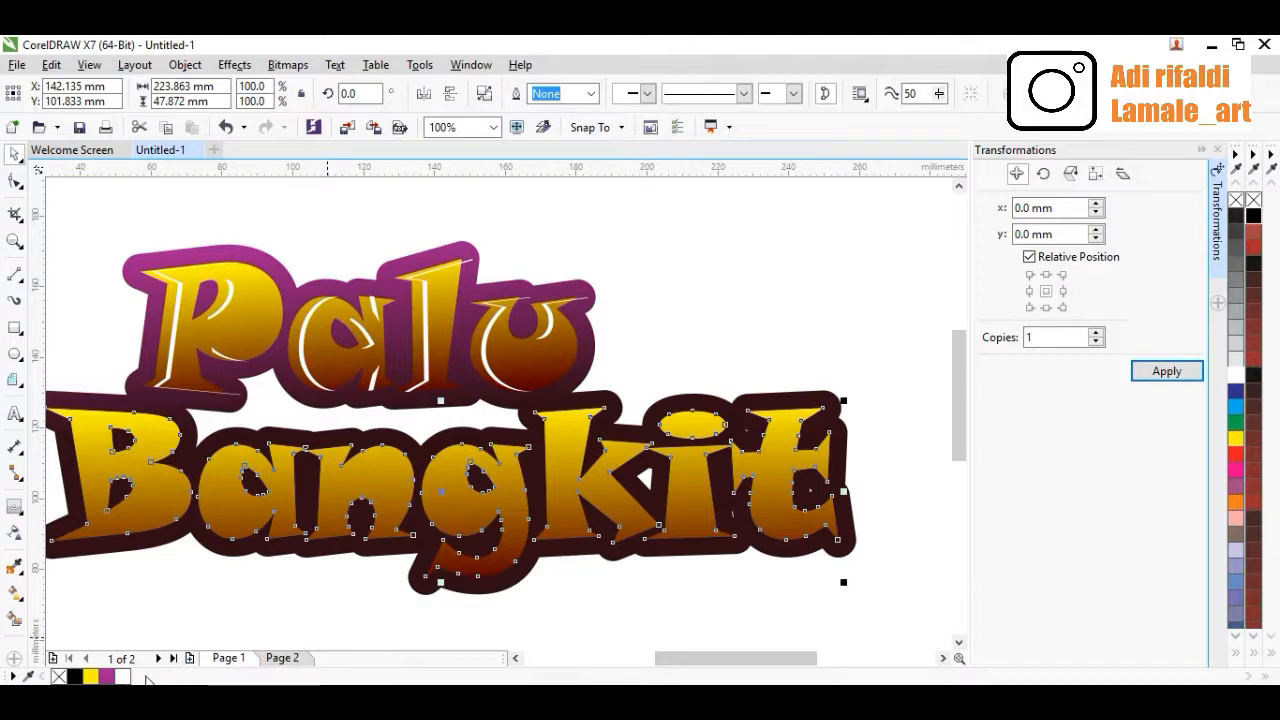
pyautogui.click(122, 677)
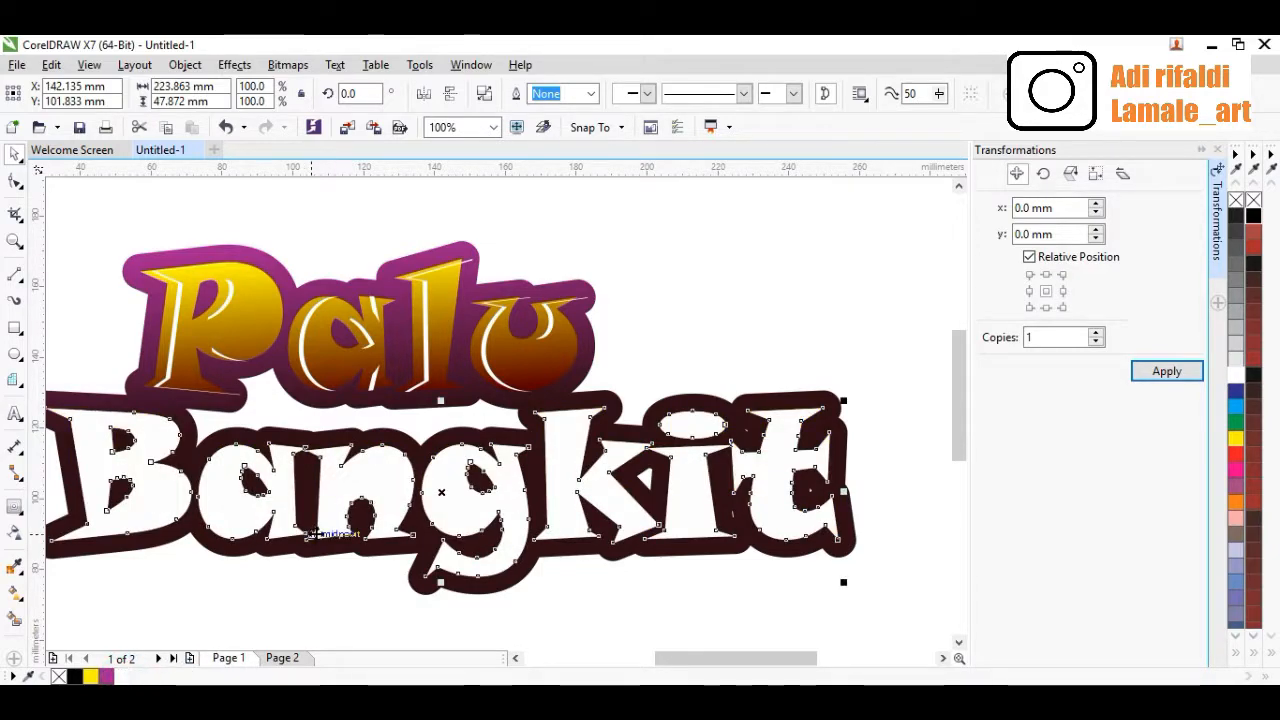
# Nudge the white 'Bangkit' letters slightly right so a thin gradient edge shows along their left side
pyautogui.scroll(-2, 329, 531)
pyautogui.scroll(4, 200, 503)
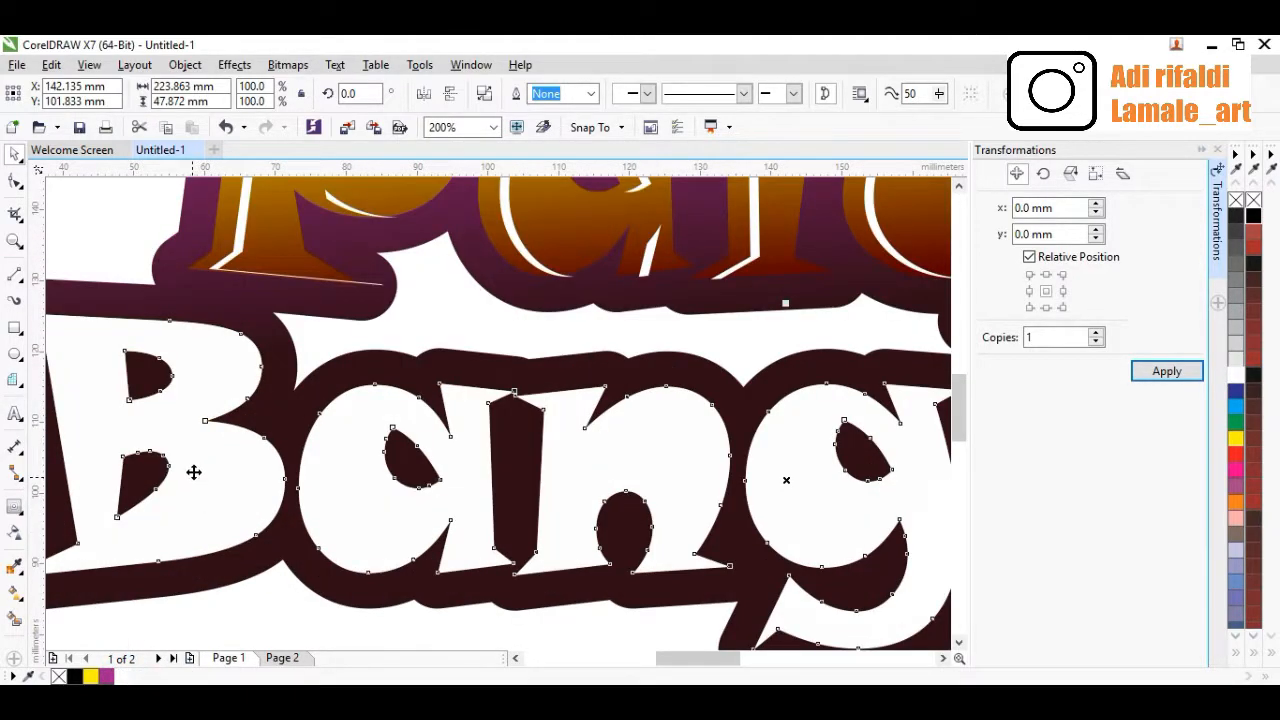
pyautogui.keyDown('shift'); pyautogui.click(359, 461); pyautogui.keyUp('shift')
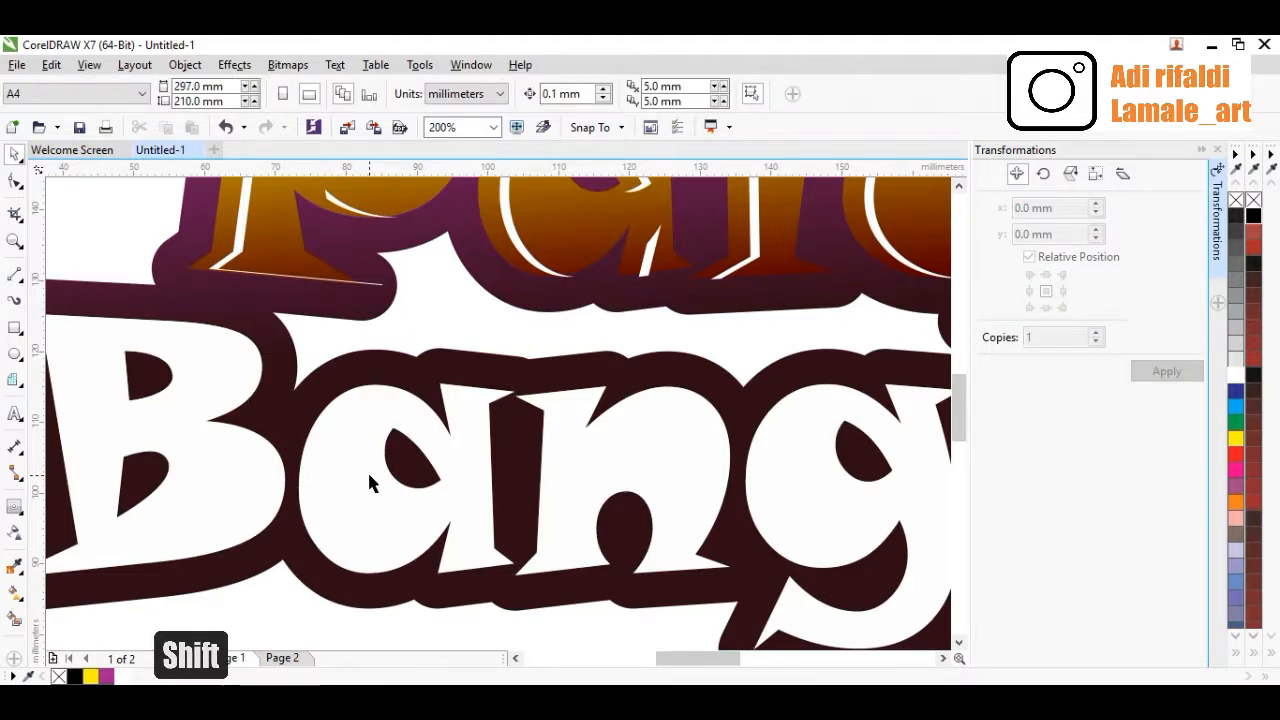
pyautogui.keyDown('shift'); pyautogui.click(378, 472); pyautogui.keyUp('shift')
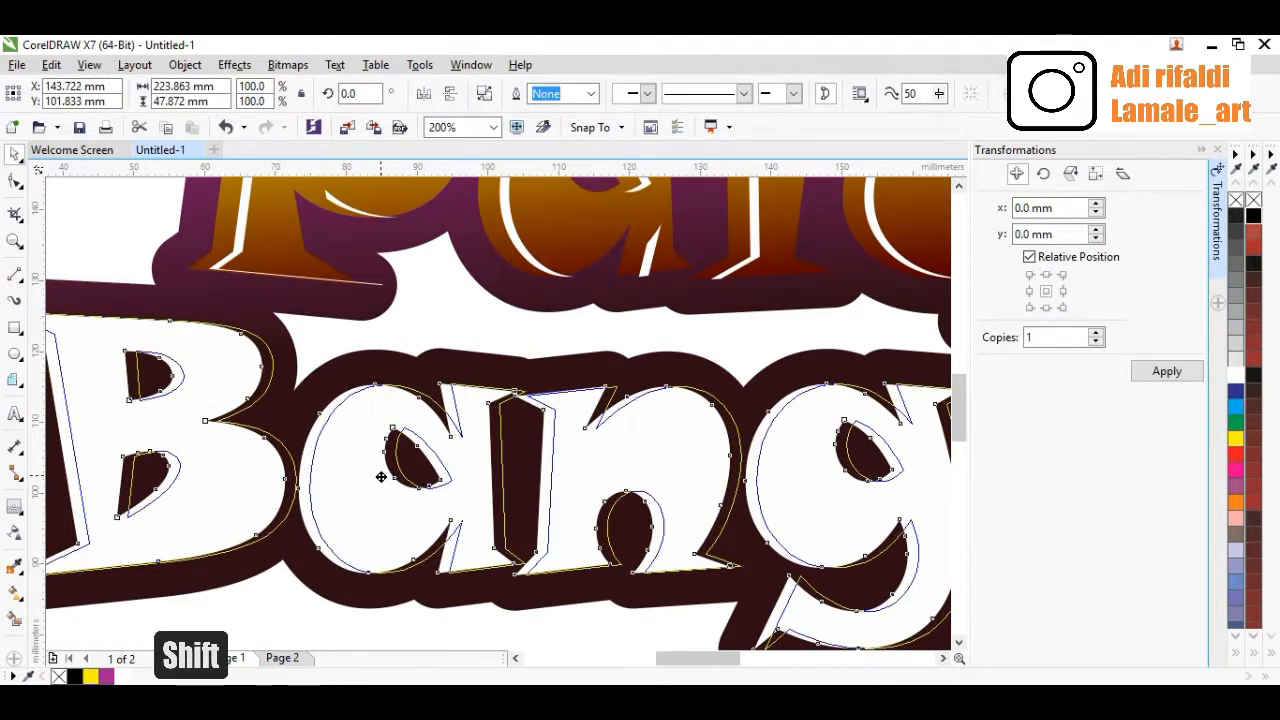
pyautogui.moveTo(383, 477); pyautogui.dragTo(383, 478)
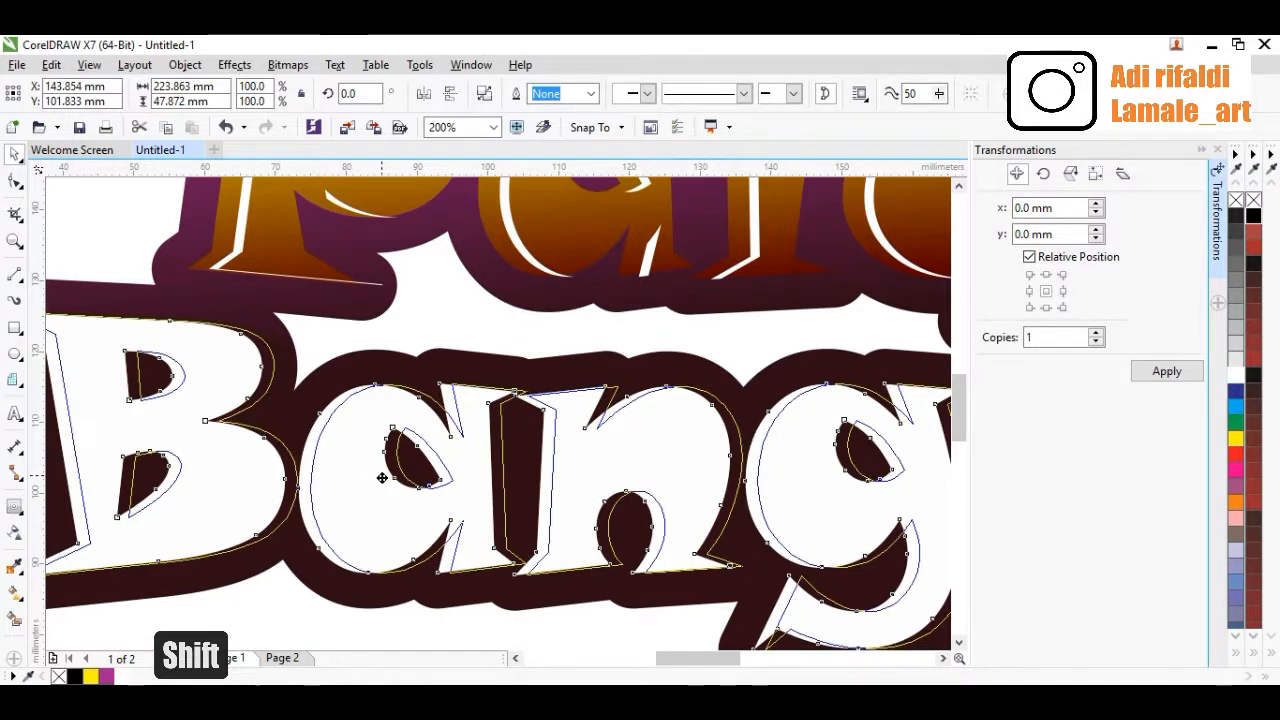
# Duplicate the white 'Bangkit' letters in place again and nudge the copy slightly up and right
pyautogui.scroll(-1, 383, 478)
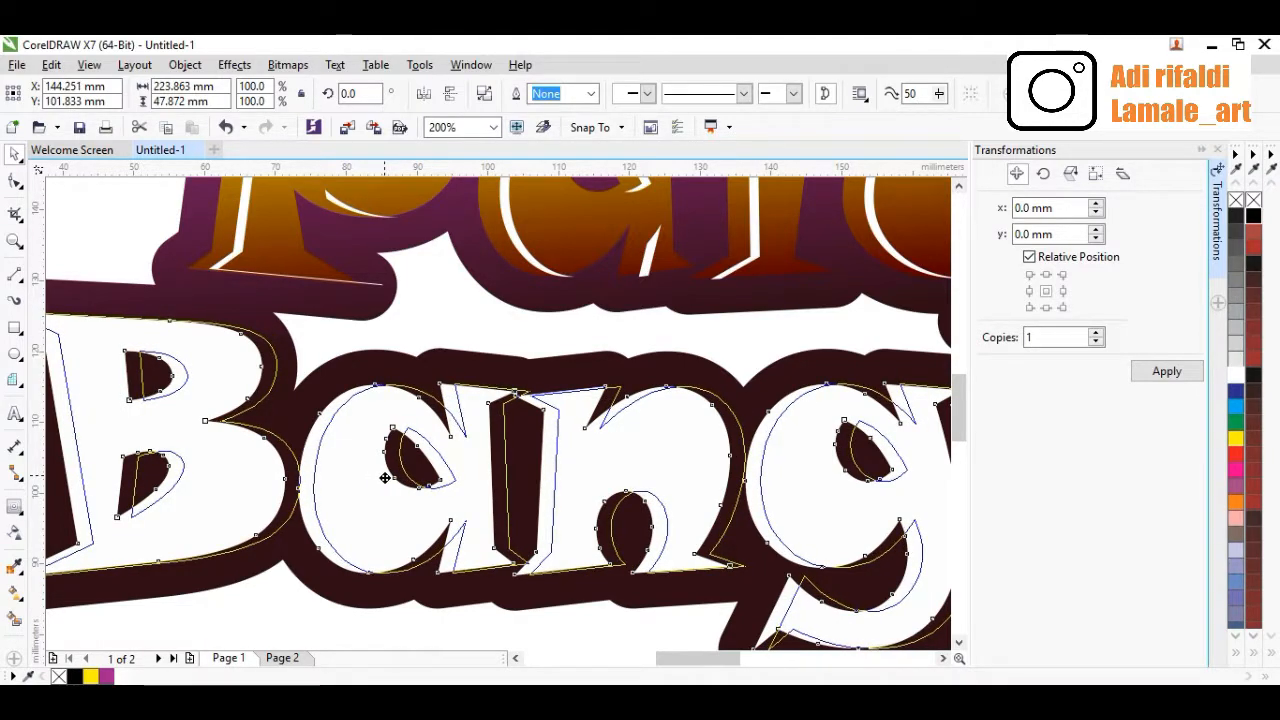
pyautogui.scroll(-1, 380, 478)
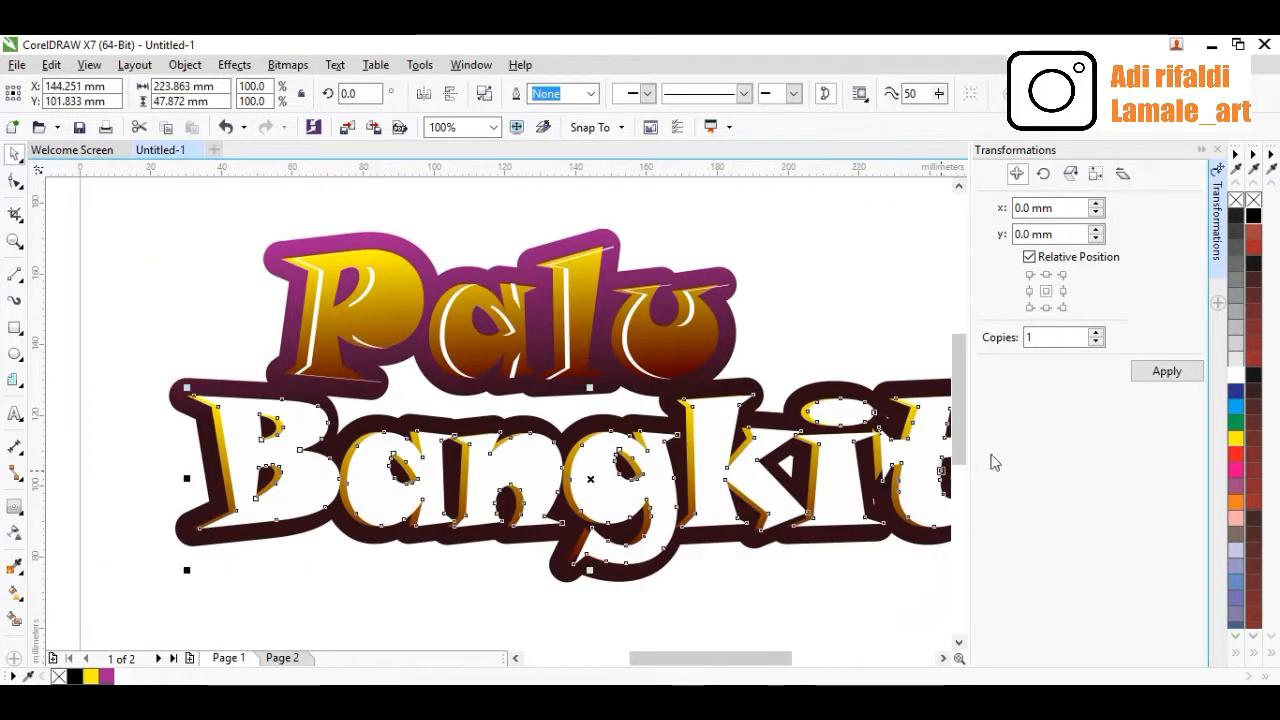
pyautogui.click(1047, 291)
pyautogui.click(1166, 368)
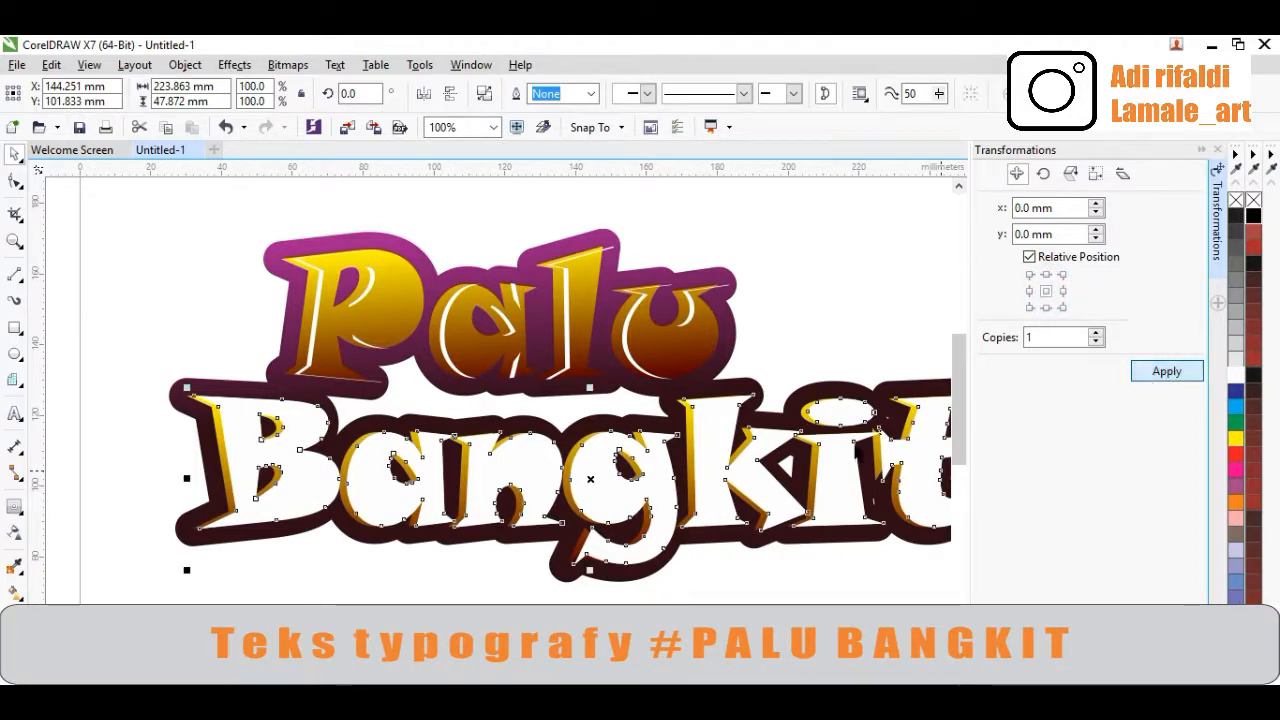
pyautogui.scroll(1, 240, 466)
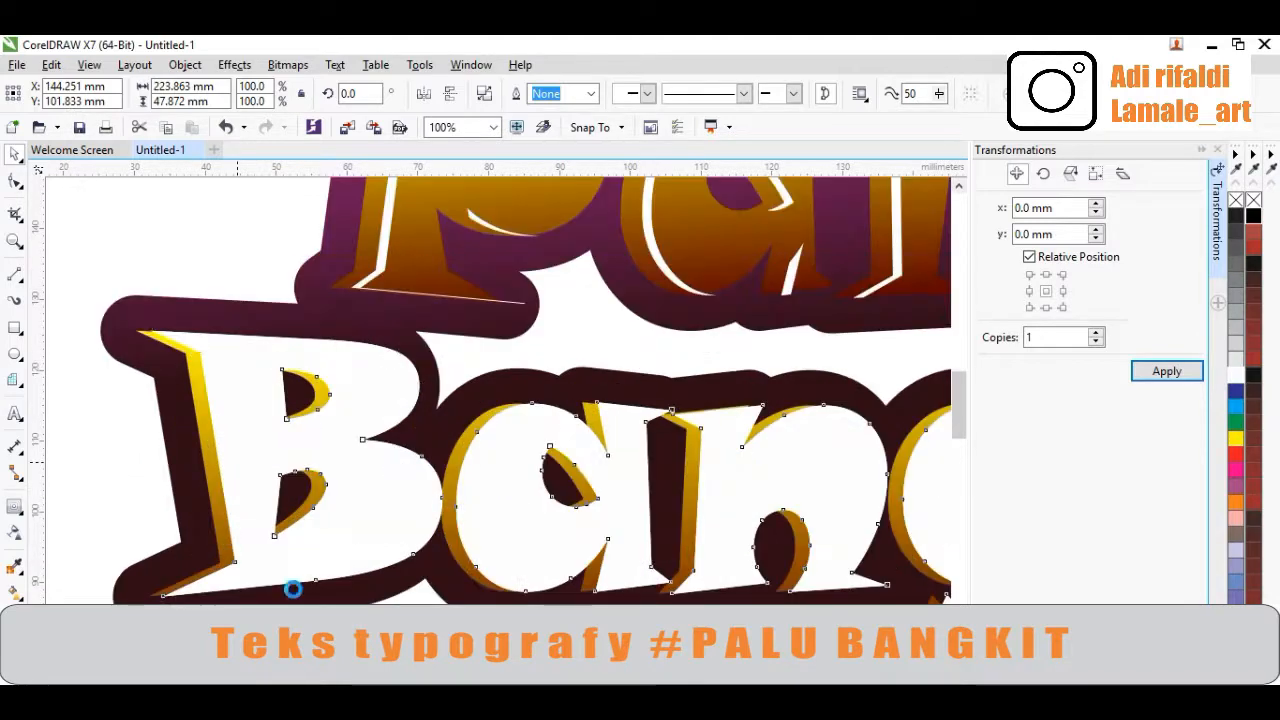
pyautogui.click(116, 490)
pyautogui.keyDown('shift'); pyautogui.click(309, 455); pyautogui.keyUp('shift')
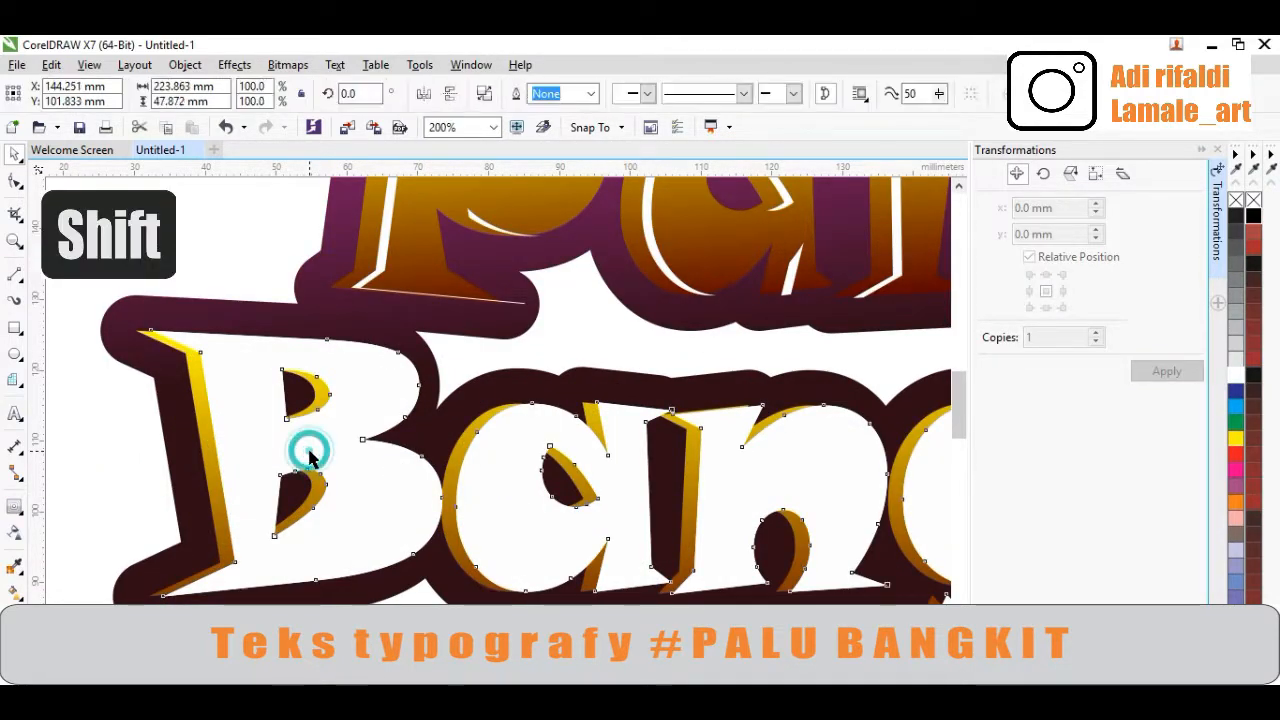
pyautogui.moveTo(309, 455); pyautogui.dragTo(317, 451)
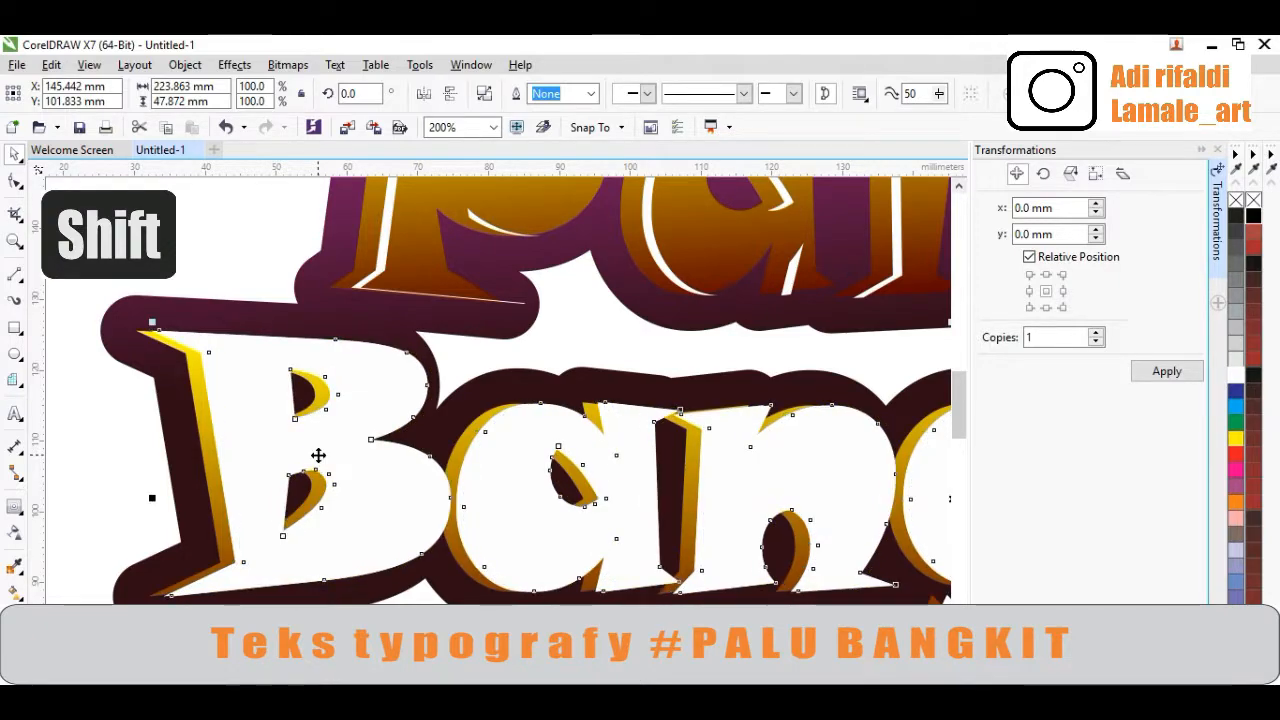
# Trim the white 'Bangkit' letters using the offset white copy above them
pyautogui.scroll(-2, 317, 454)
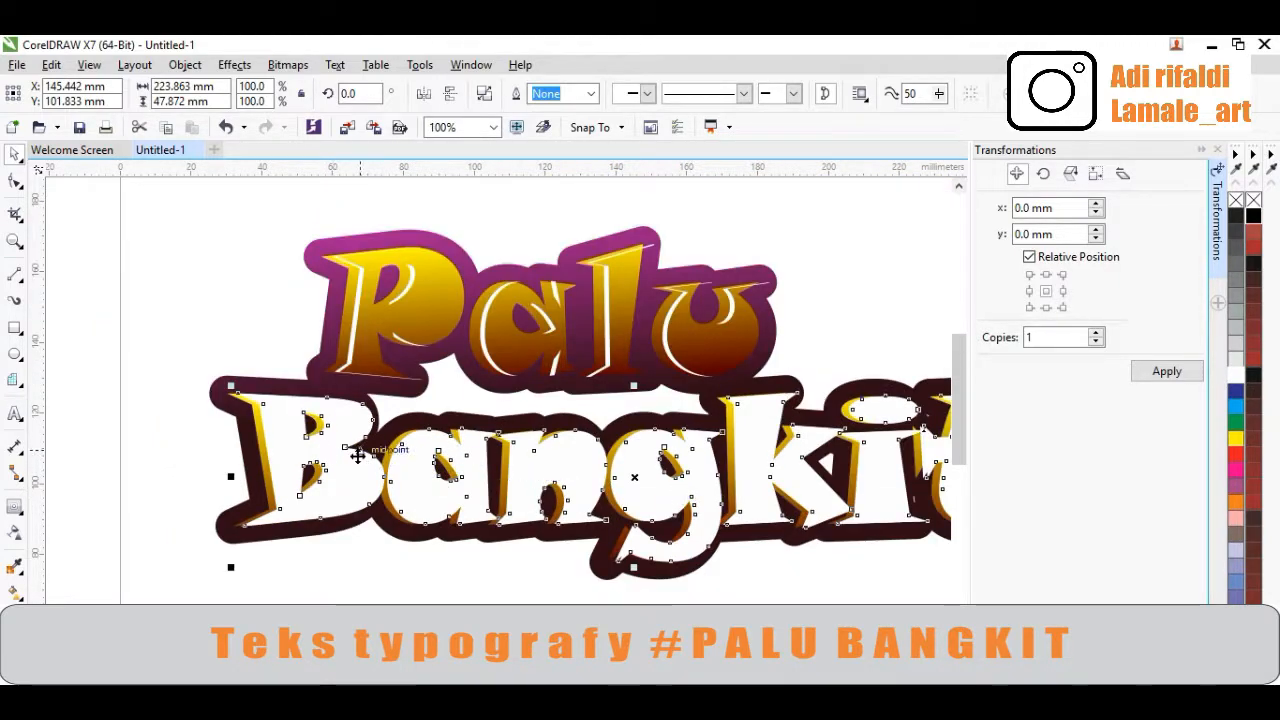
pyautogui.scroll(-1, 358, 455)
pyautogui.scroll(2, 699, 432)
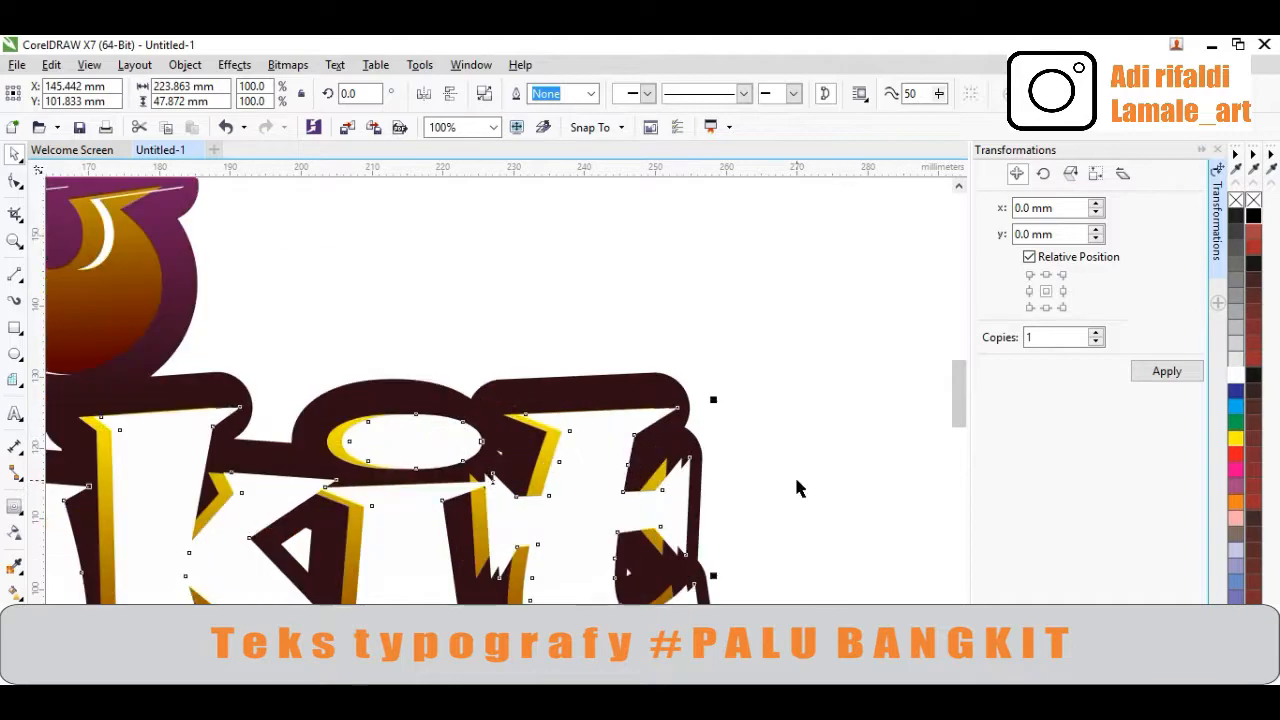
pyautogui.click(794, 477)
pyautogui.scroll(1, 703, 478)
pyautogui.scroll(1, 683, 480)
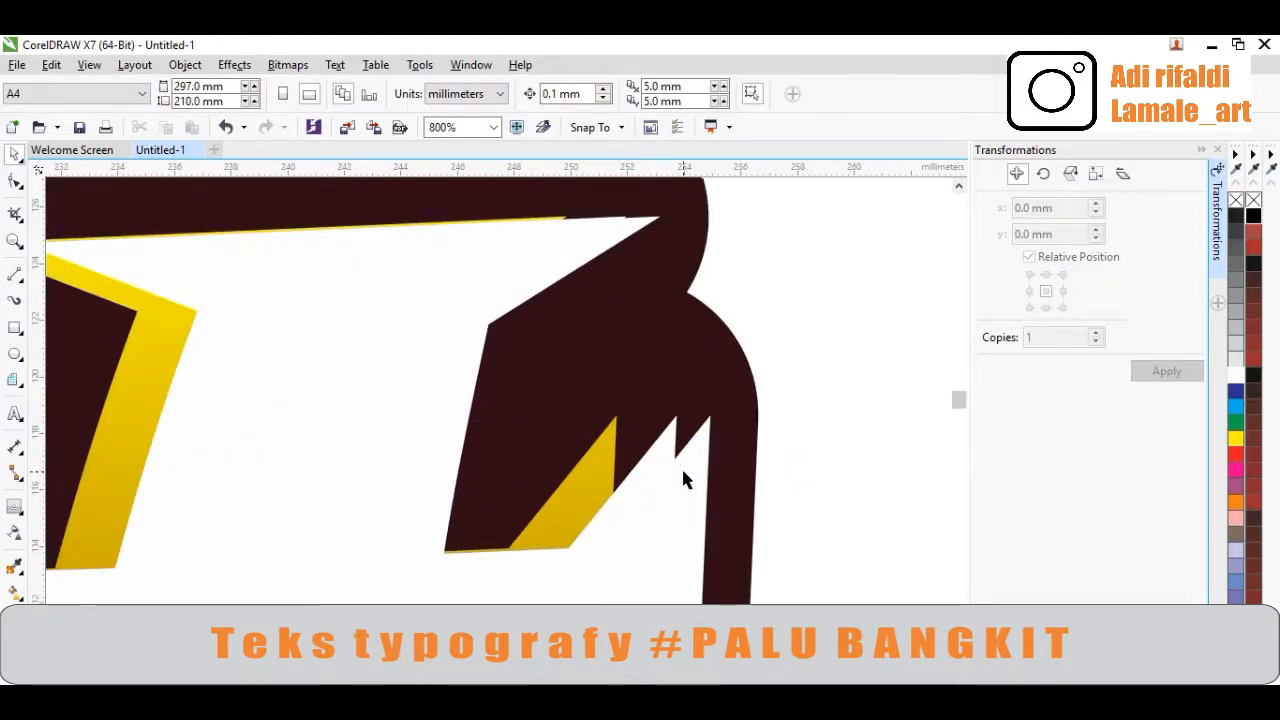
pyautogui.scroll(1, 683, 480)
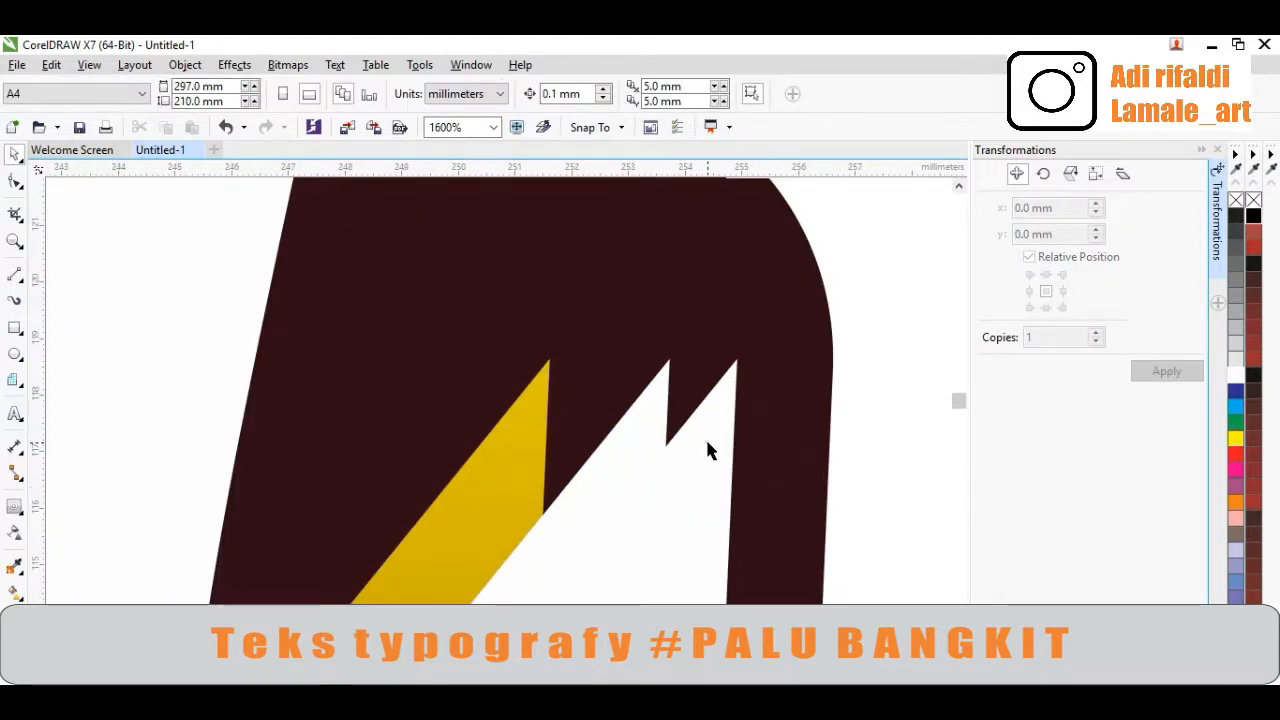
pyautogui.click(706, 450)
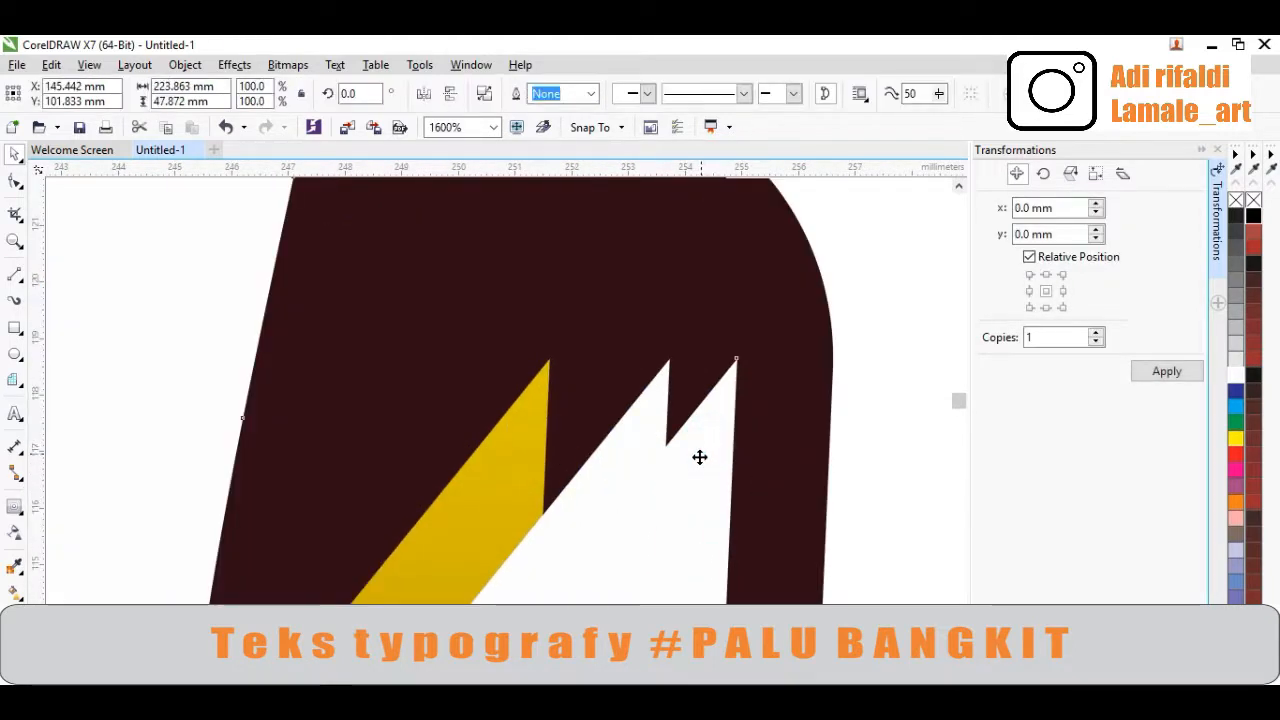
pyautogui.keyDown('shift'); pyautogui.click(652, 410); pyautogui.keyUp('shift')
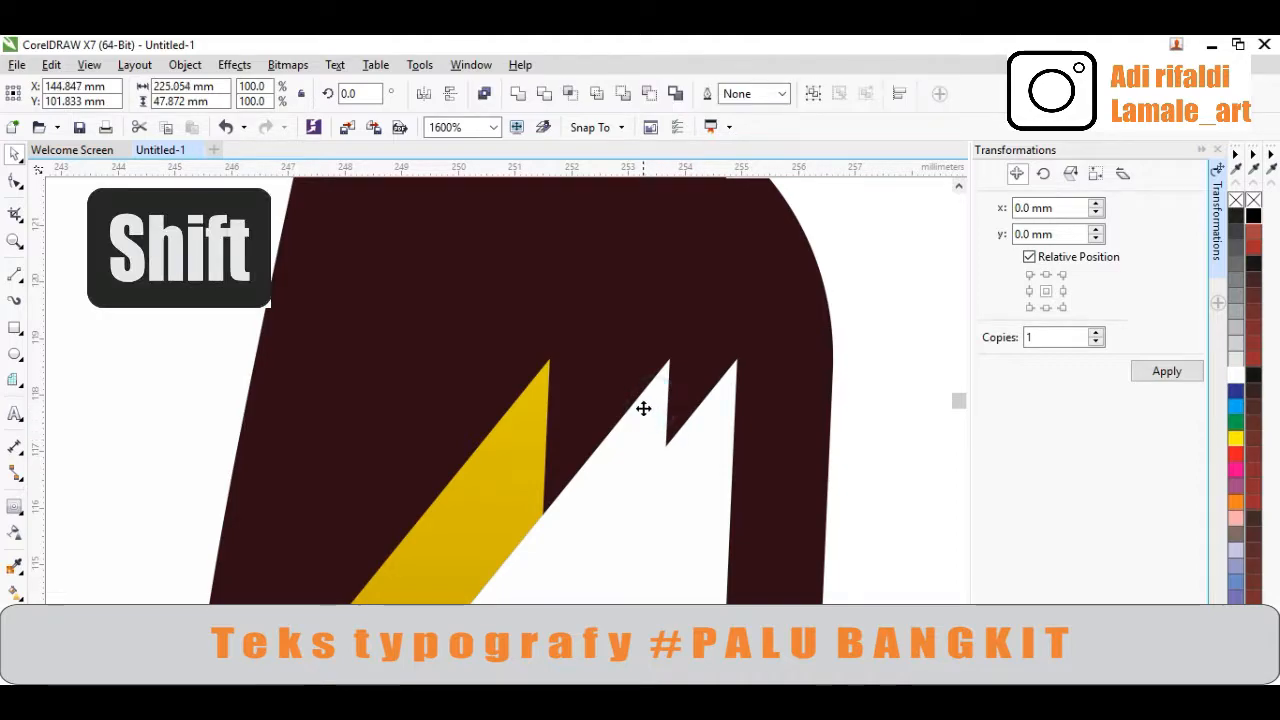
pyautogui.click(546, 93)
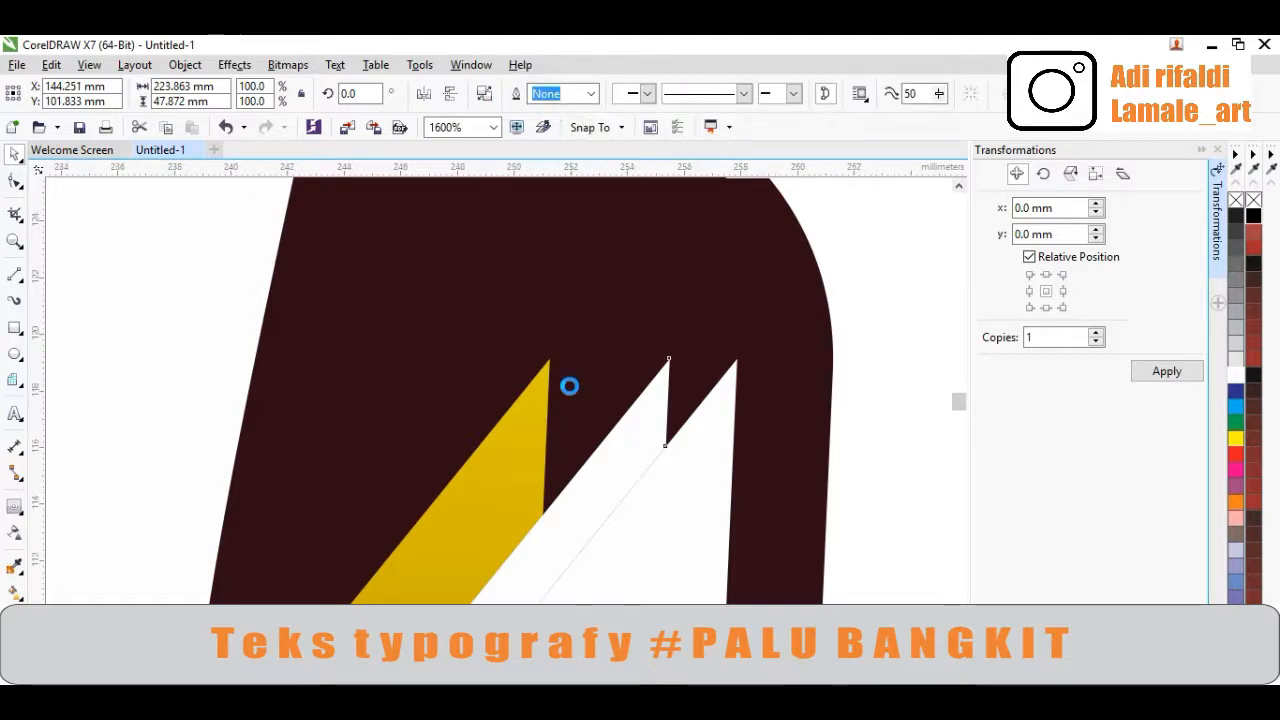
# Delete the upper white 'Bangkit' copy that served as the trimming shape
pyautogui.scroll(-3, 575, 393)
pyautogui.scroll(-1, 575, 393)
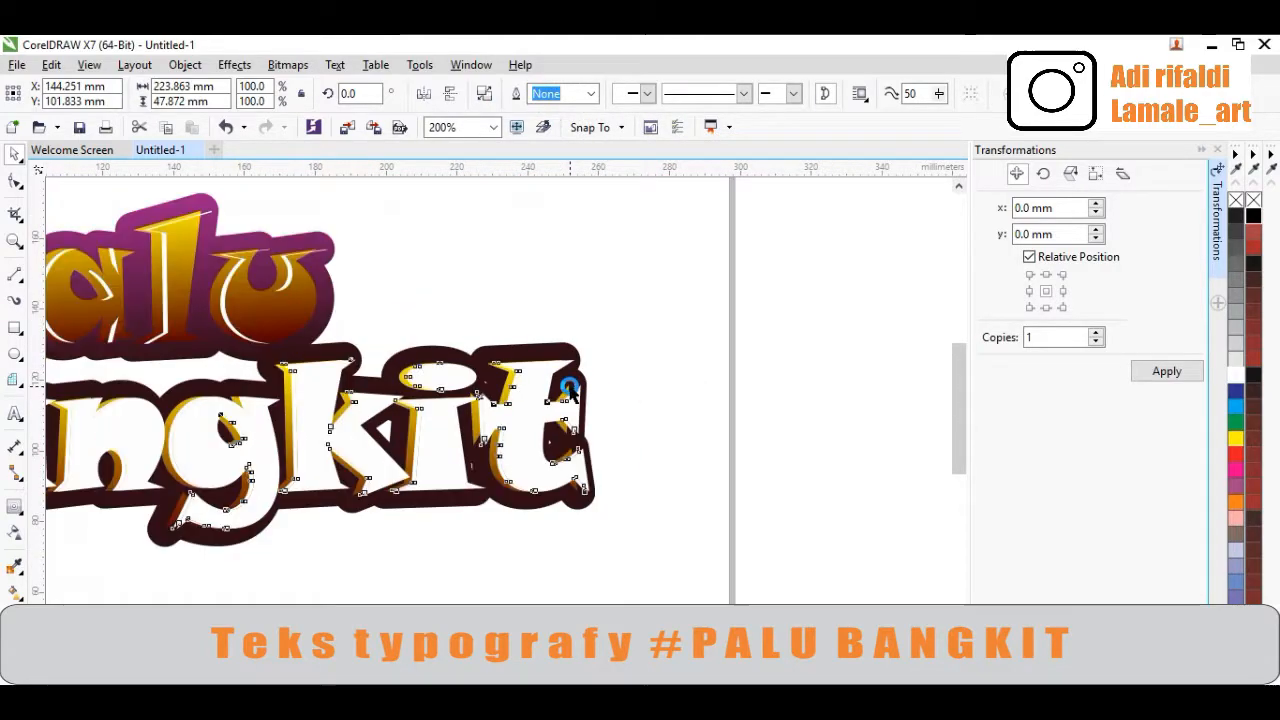
pyautogui.click(645, 449)
pyautogui.scroll(-1, 626, 449)
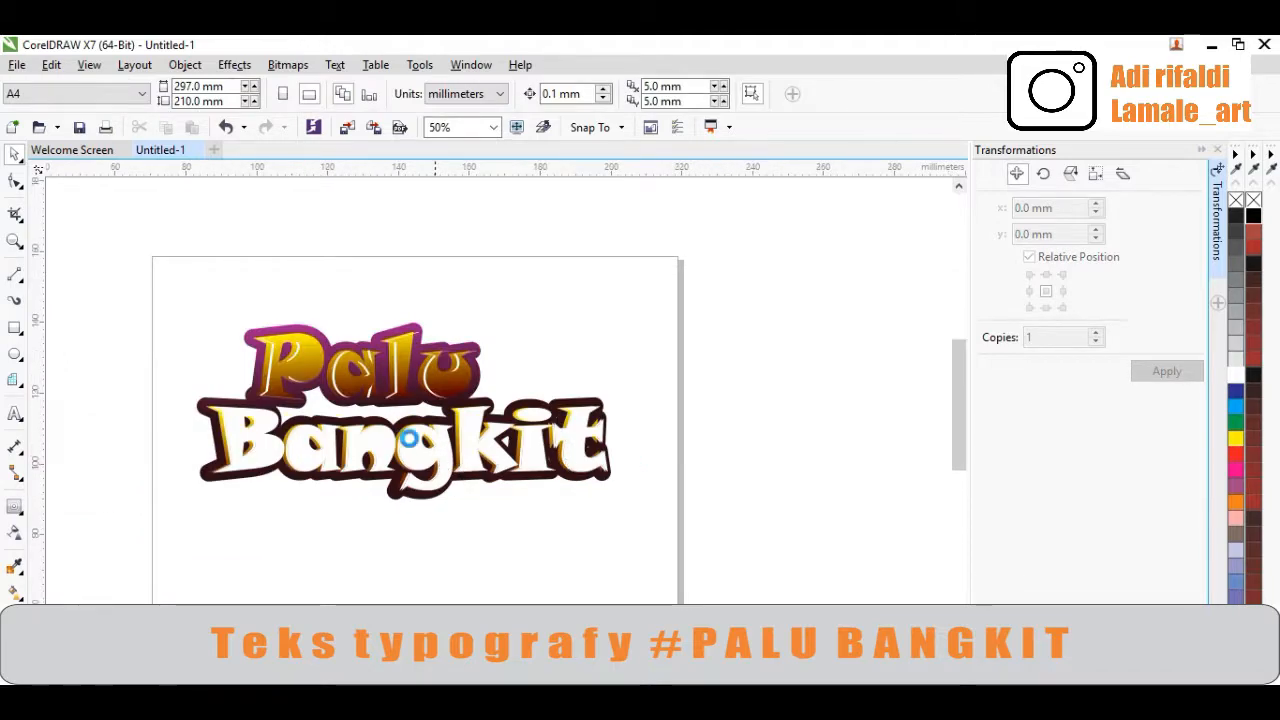
pyautogui.scroll(1, 460, 475)
pyautogui.press('Delete')
pyautogui.click(458, 476)
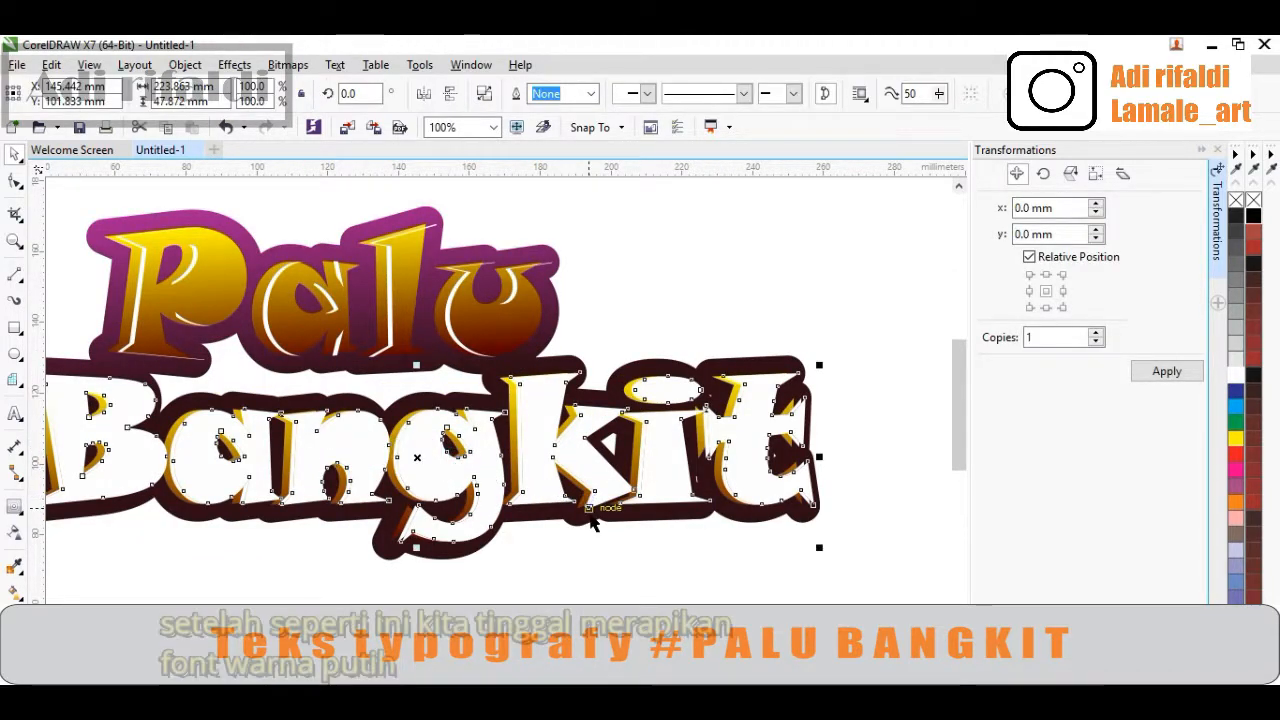
pyautogui.press('Delete')
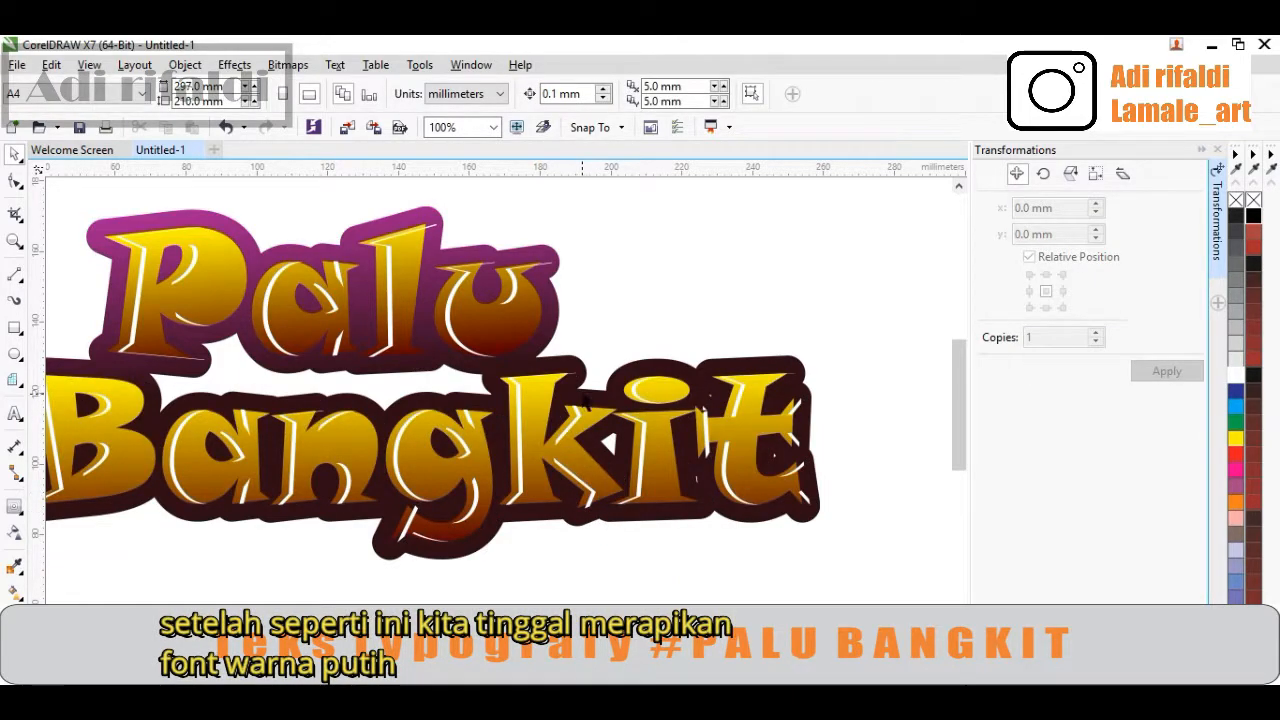
pyautogui.scroll(-1, 585, 399)
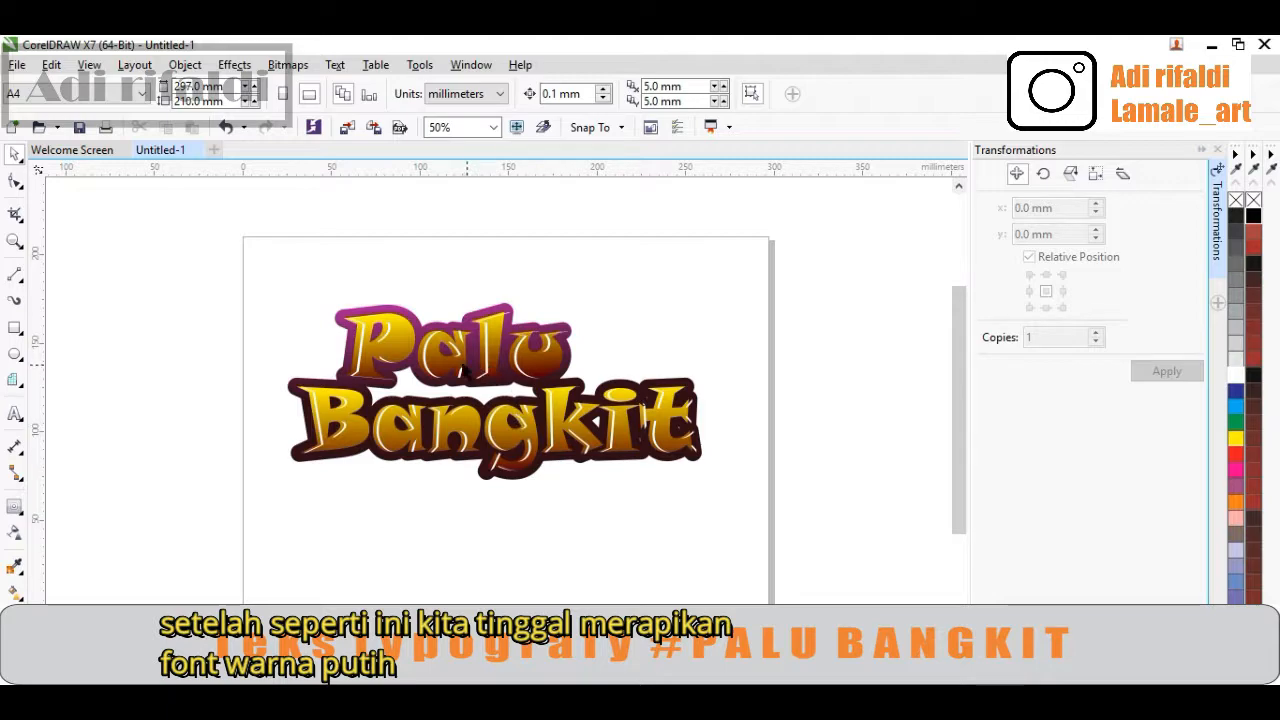
pyautogui.scroll(1, 390, 340)
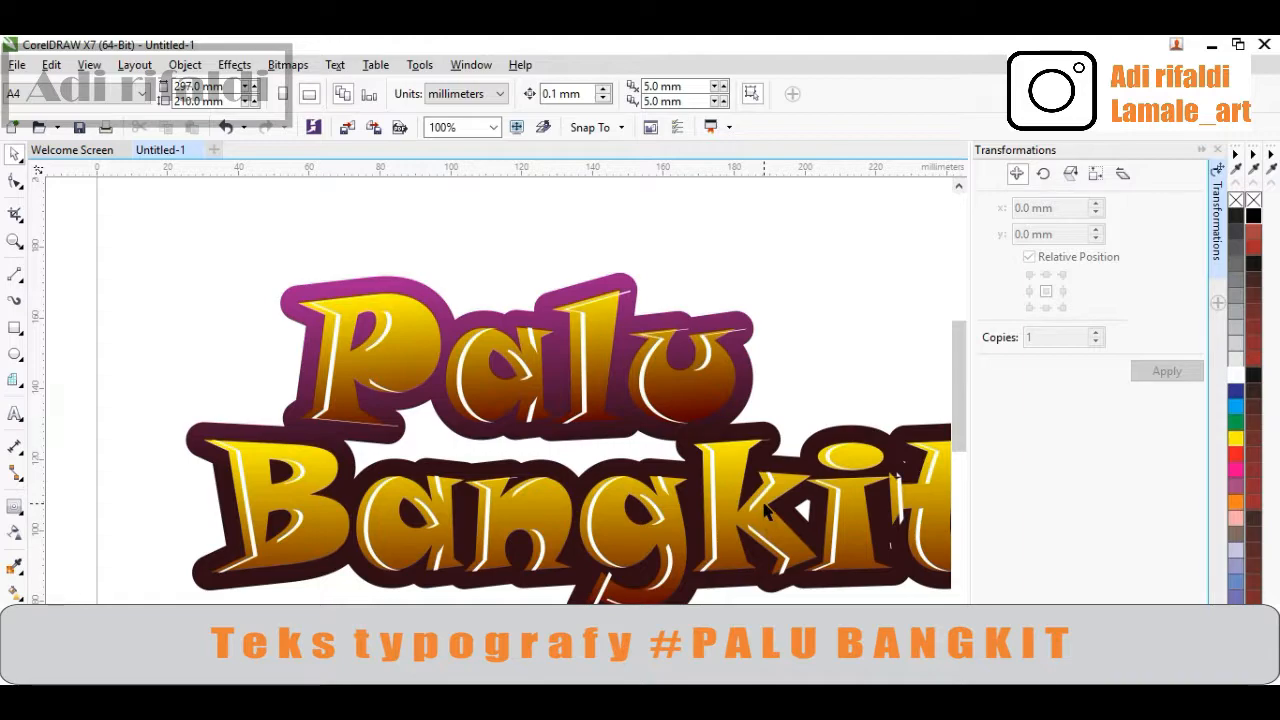
pyautogui.scroll(-1, 697, 536)
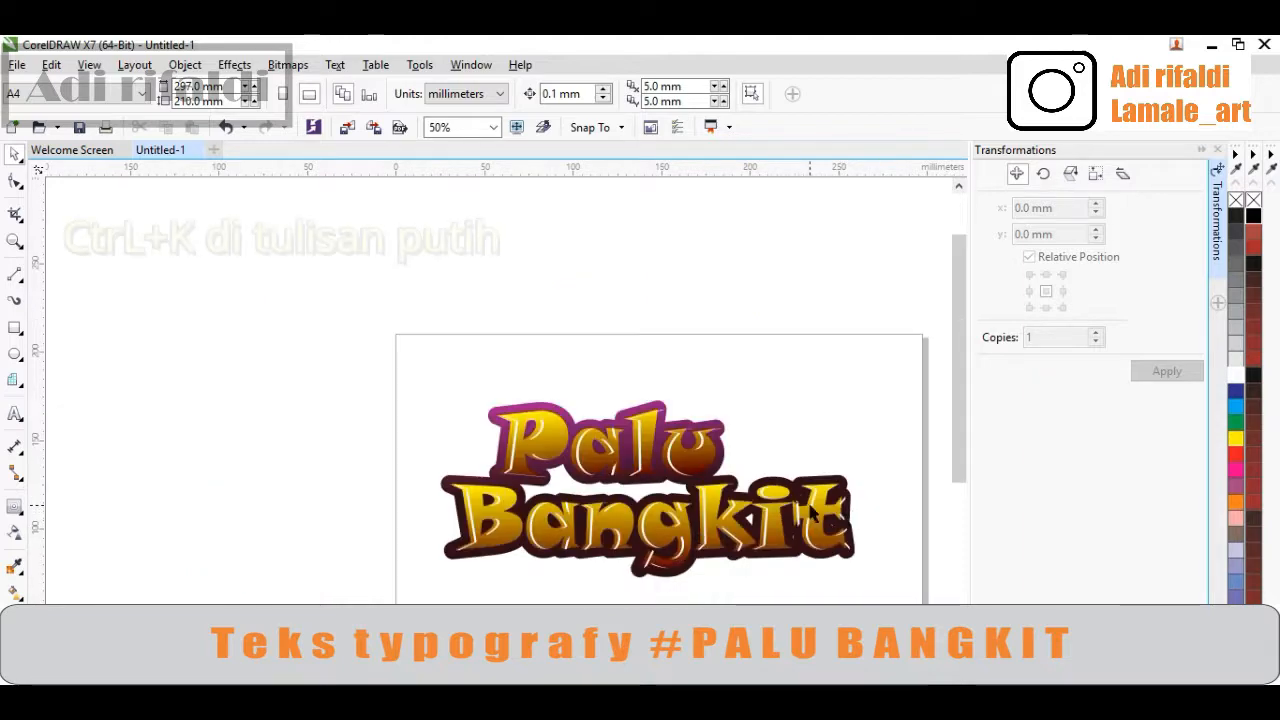
# Break apart the white 'Palu' highlight layer into separate pieces
pyautogui.scroll(1, 640, 432)
pyautogui.scroll(2, 640, 432)
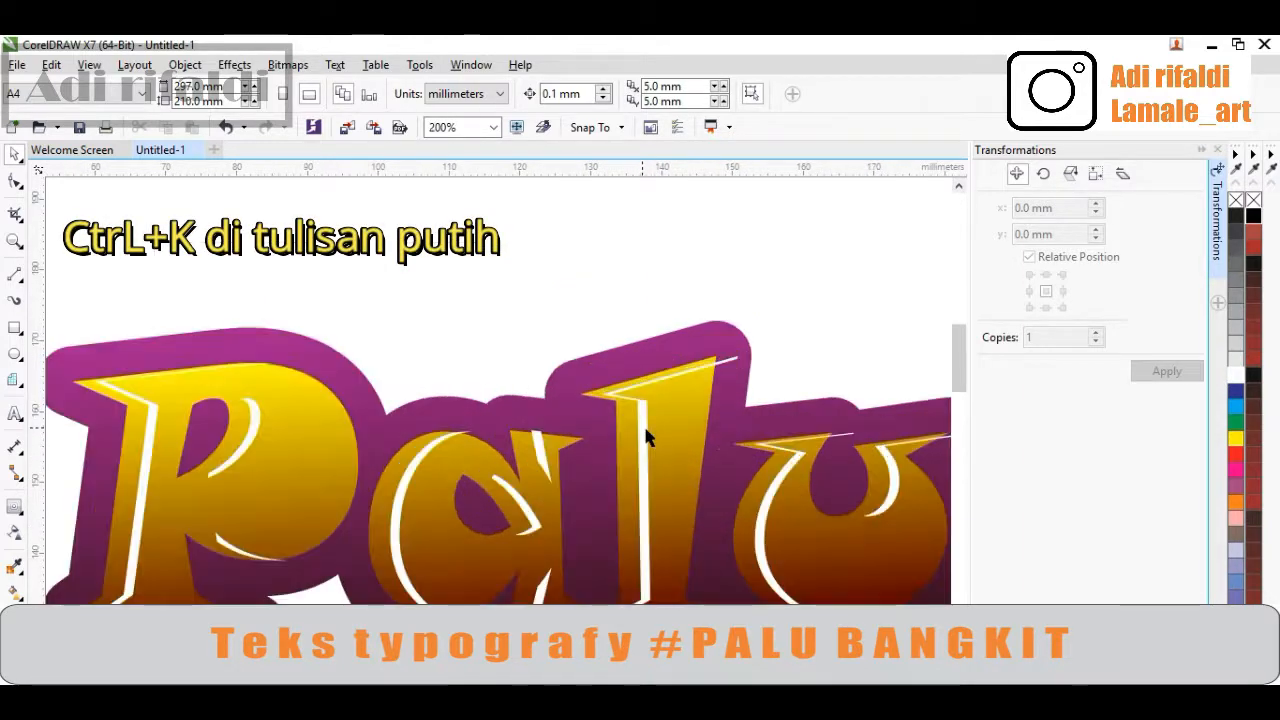
pyautogui.click(638, 433)
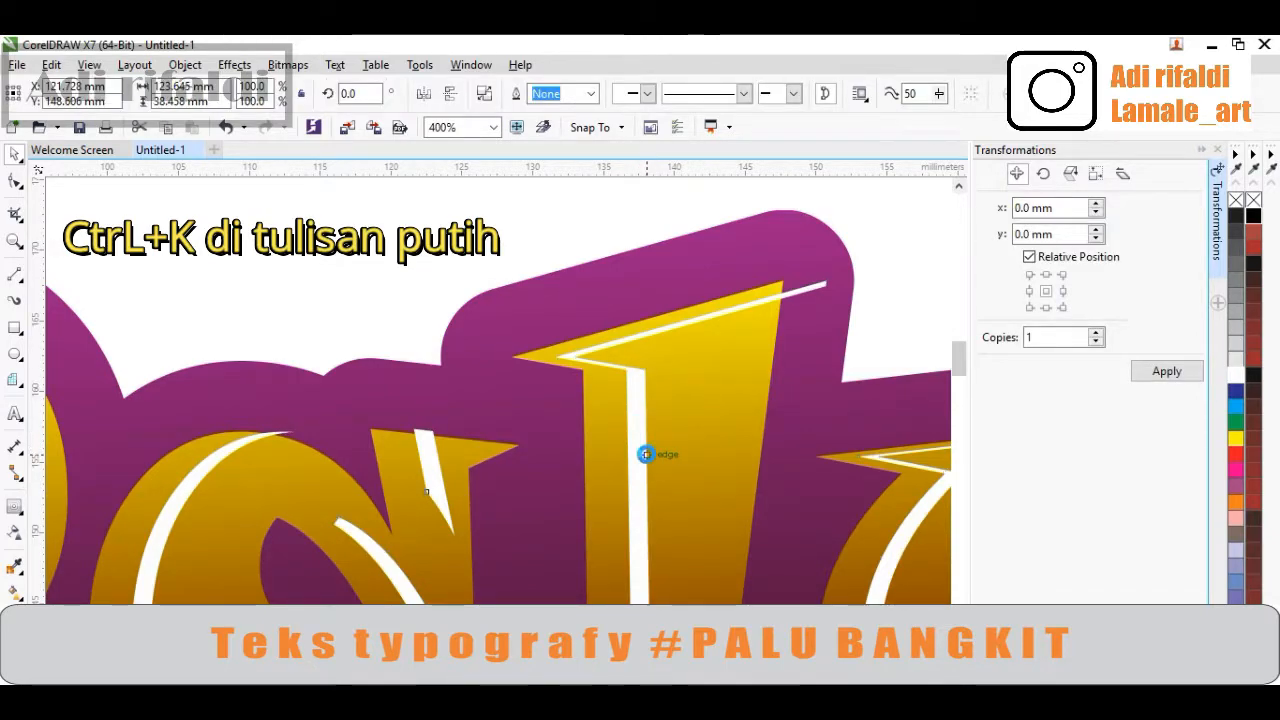
pyautogui.hotkey('ctrl', 'k')
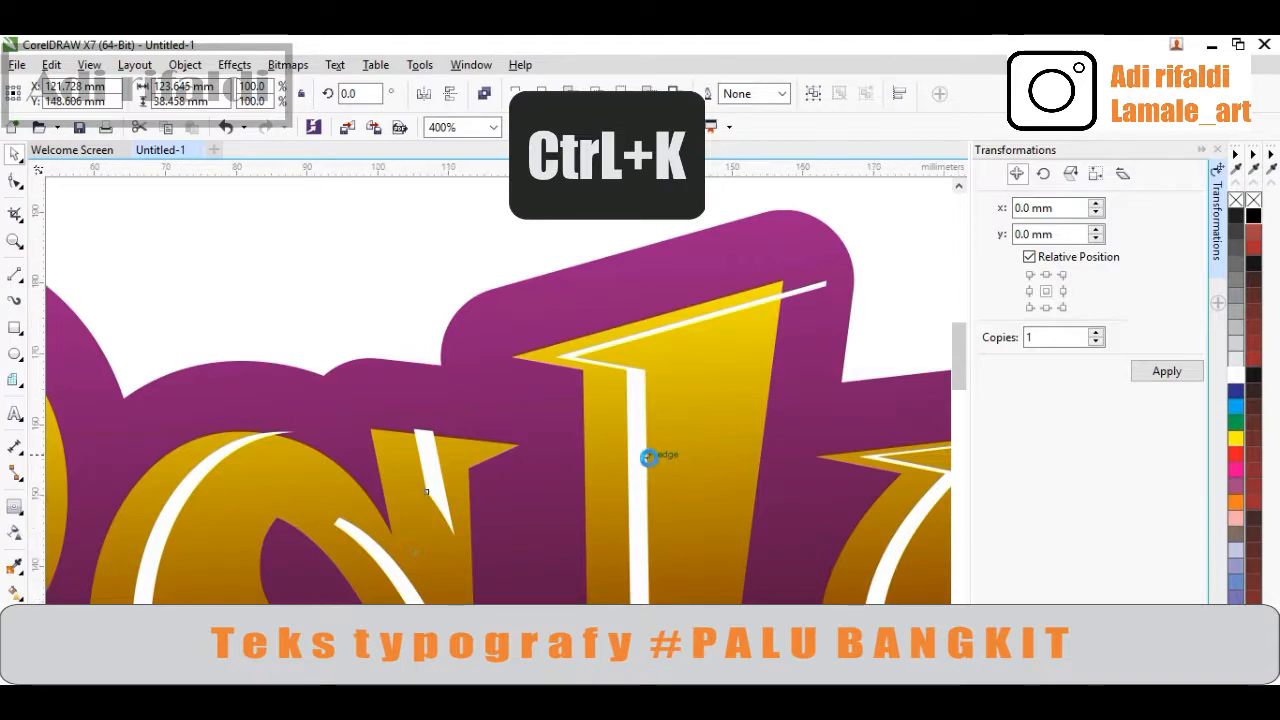
# Inspect the separated white highlight pieces around the letter P
pyautogui.scroll(-2, 647, 455)
pyautogui.click(293, 355)
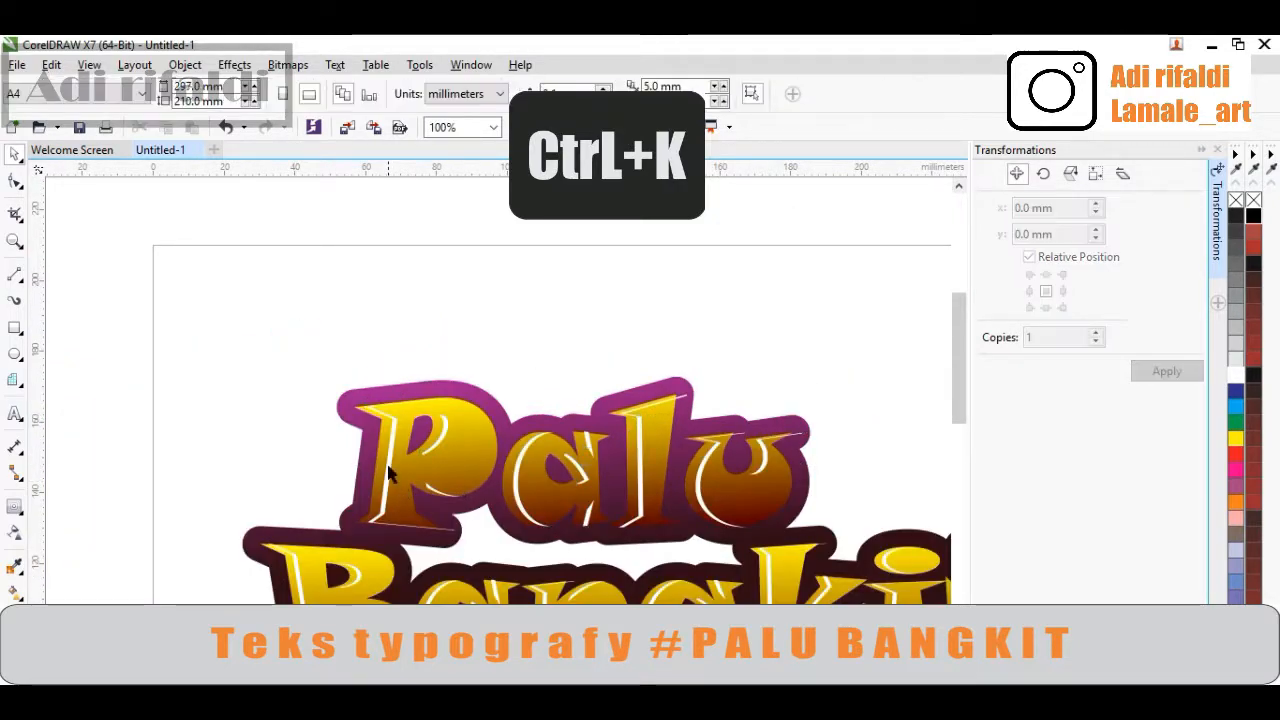
pyautogui.scroll(1, 388, 474)
pyautogui.scroll(-2, 388, 474)
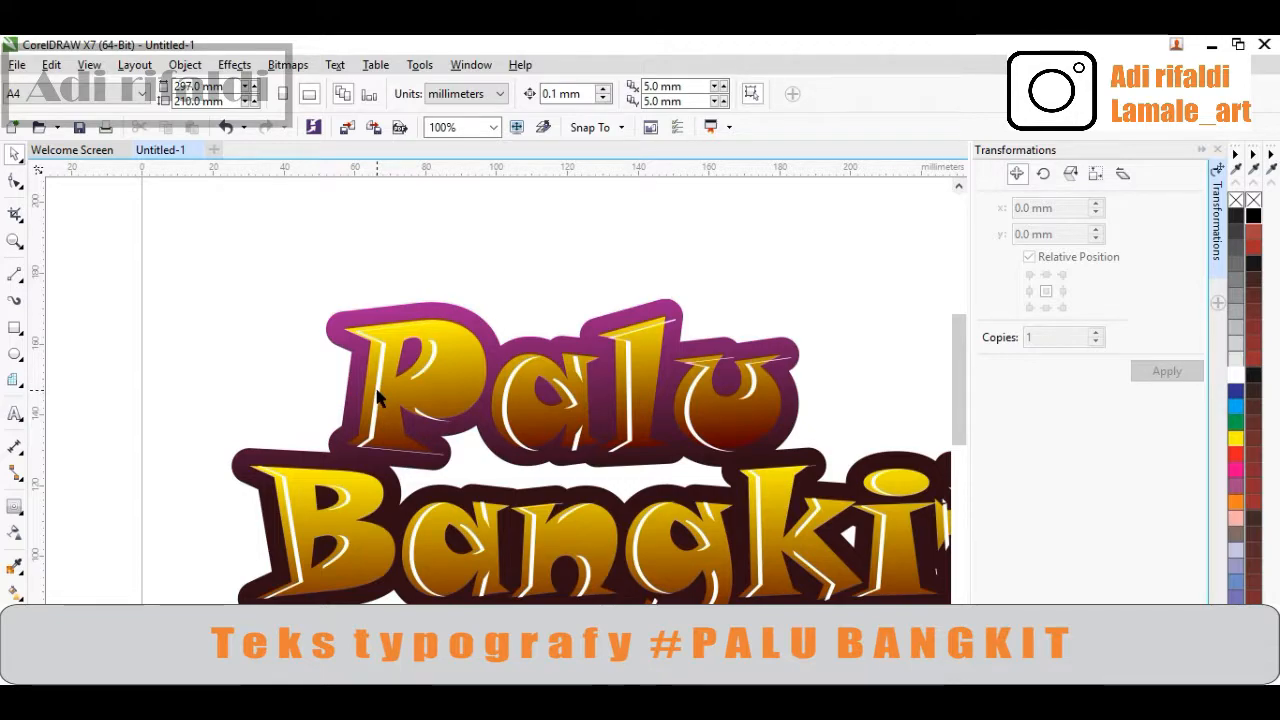
pyautogui.click(380, 388)
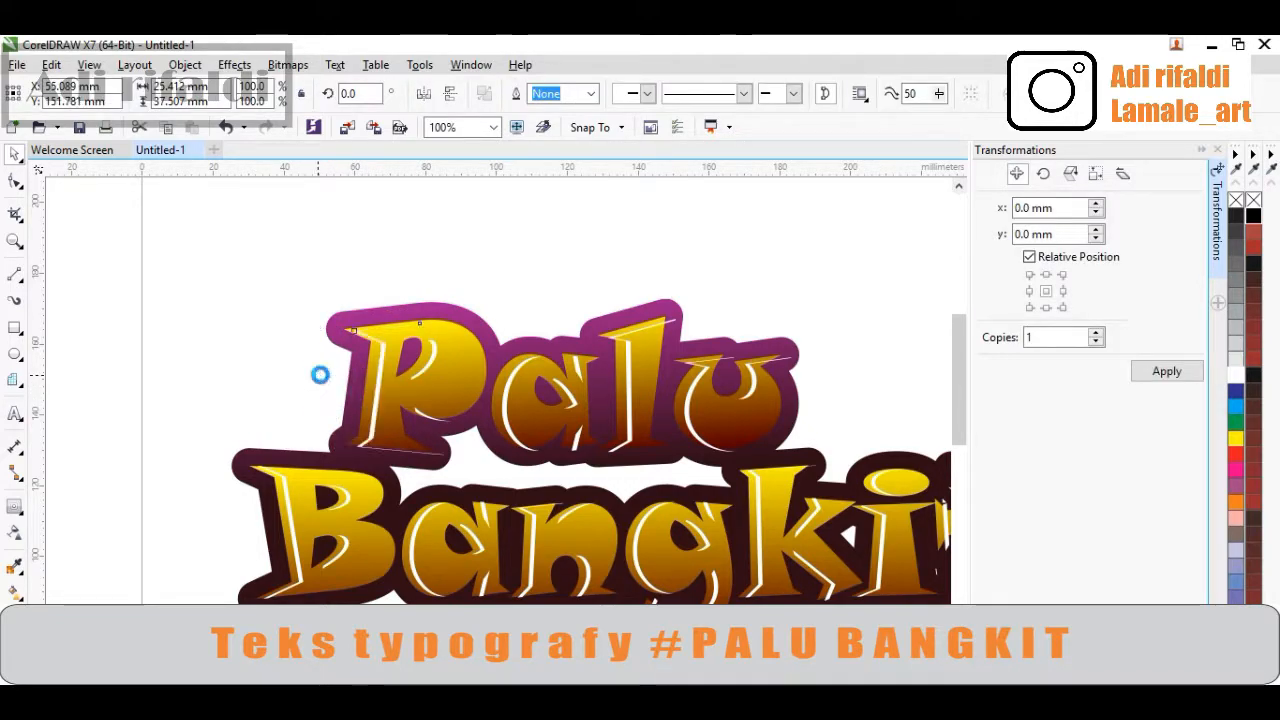
pyautogui.press('Escape')
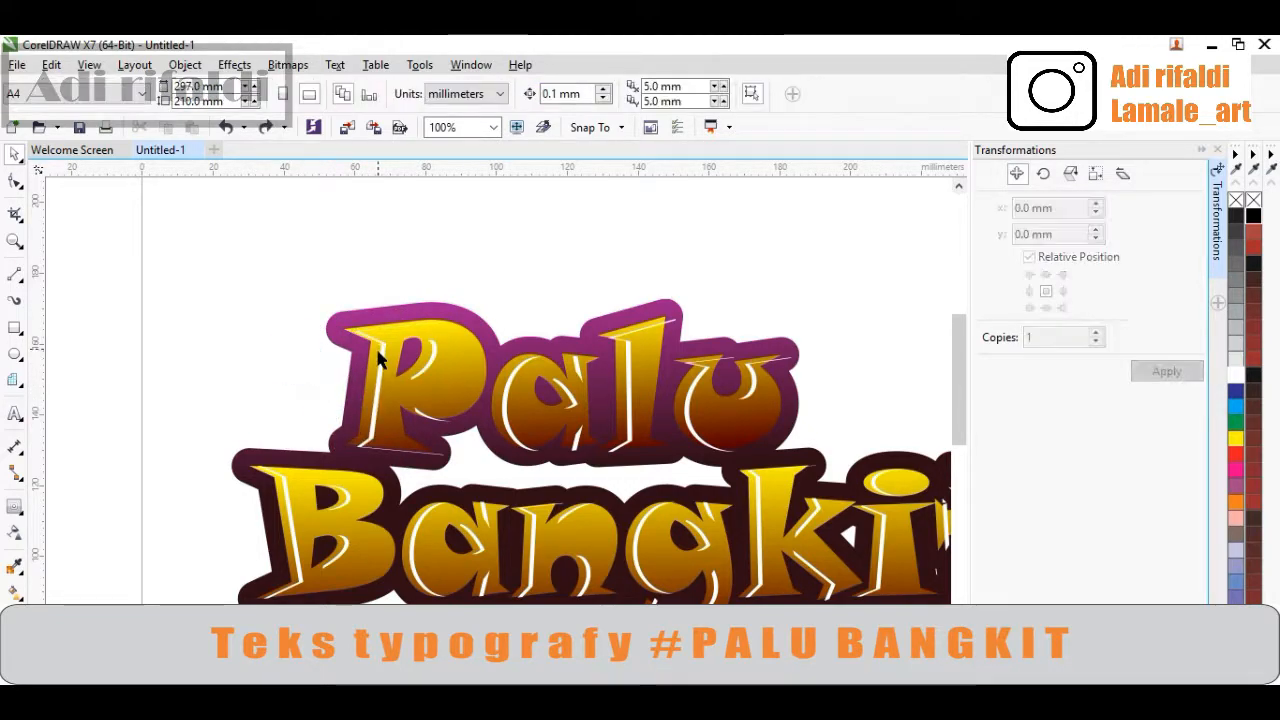
pyautogui.click(376, 427)
pyautogui.scroll(2, 394, 457)
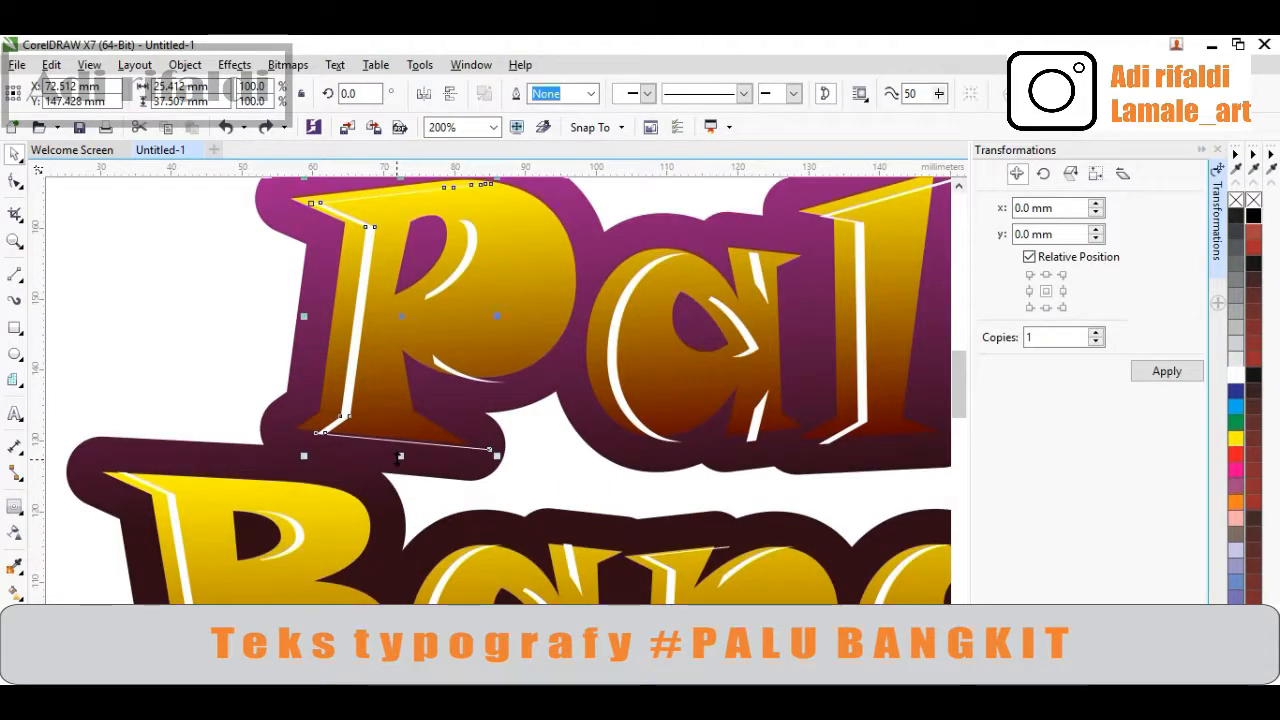
pyautogui.scroll(2, 400, 457)
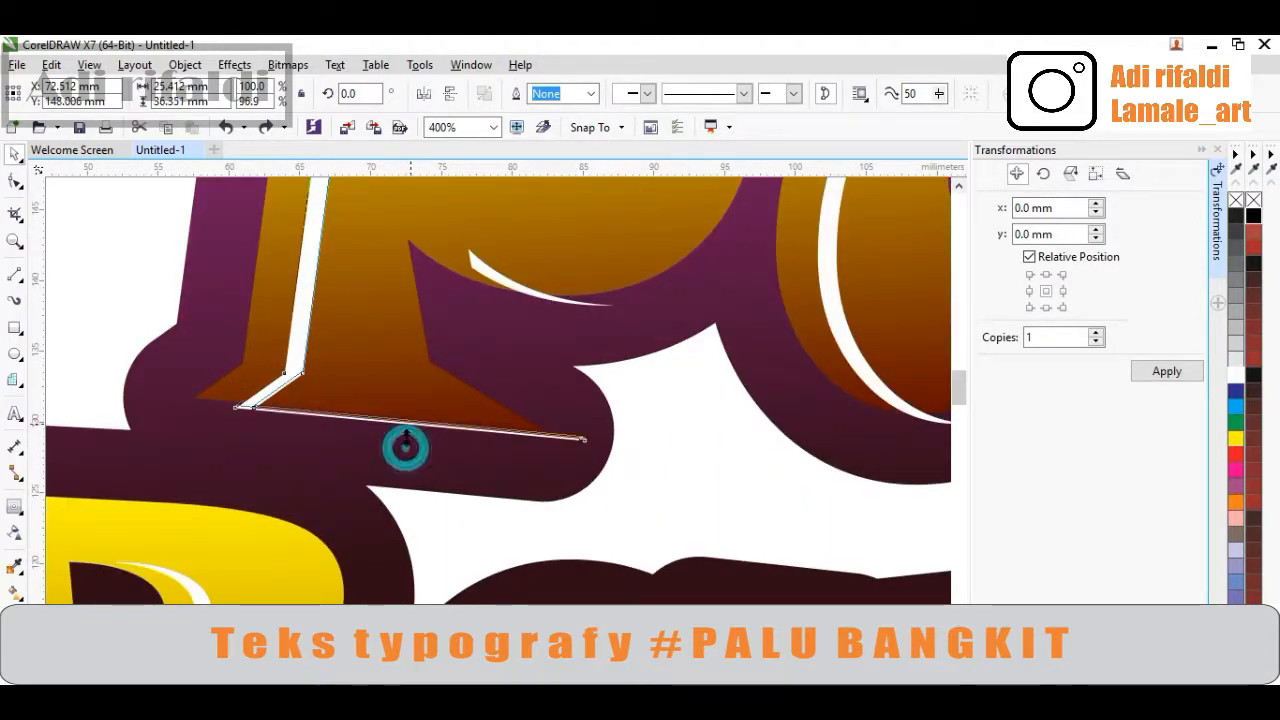
pyautogui.scroll(-2, 403, 430)
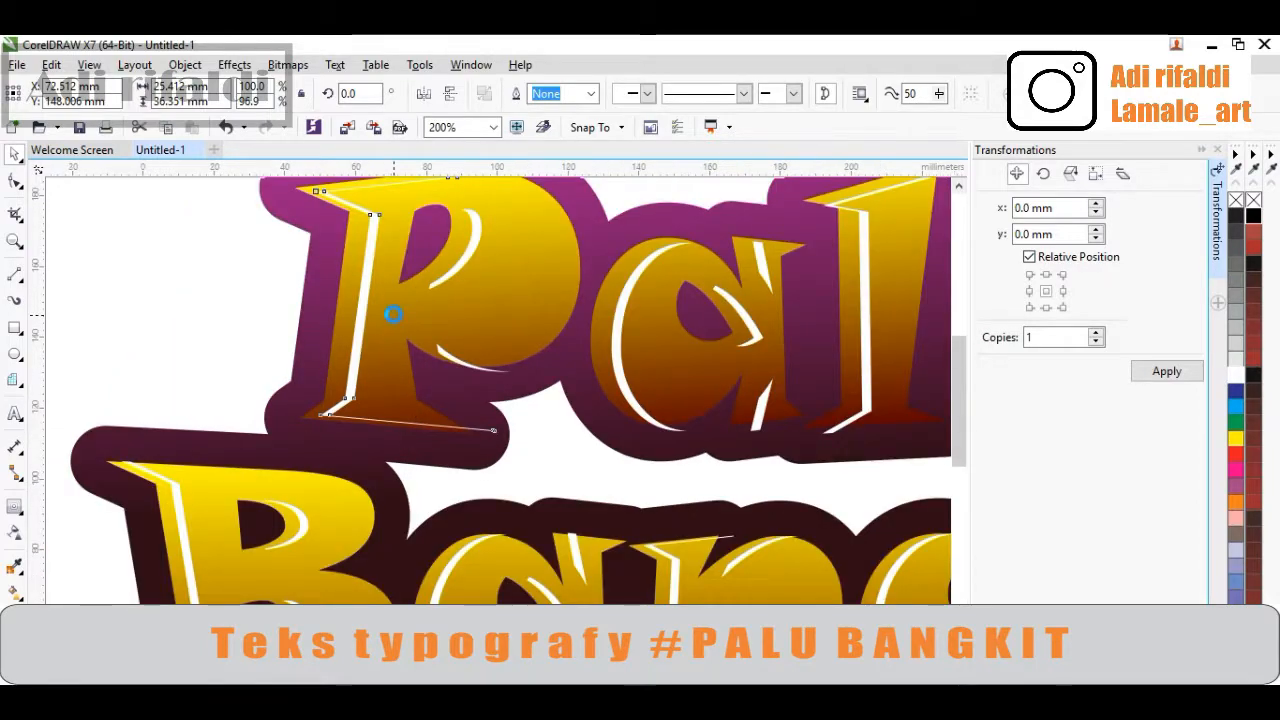
pyautogui.scroll(-1, 396, 317)
pyautogui.scroll(1, 427, 267)
pyautogui.scroll(1, 437, 294)
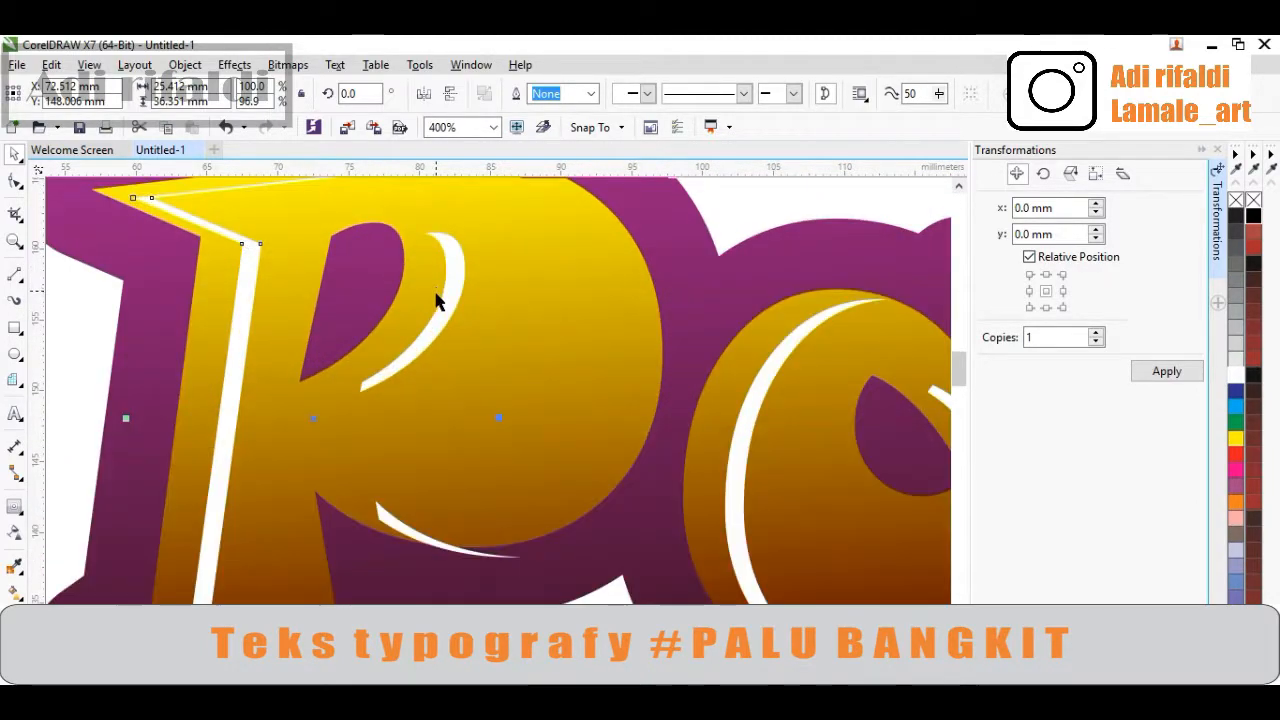
pyautogui.scroll(-1, 440, 322)
pyautogui.click(535, 507)
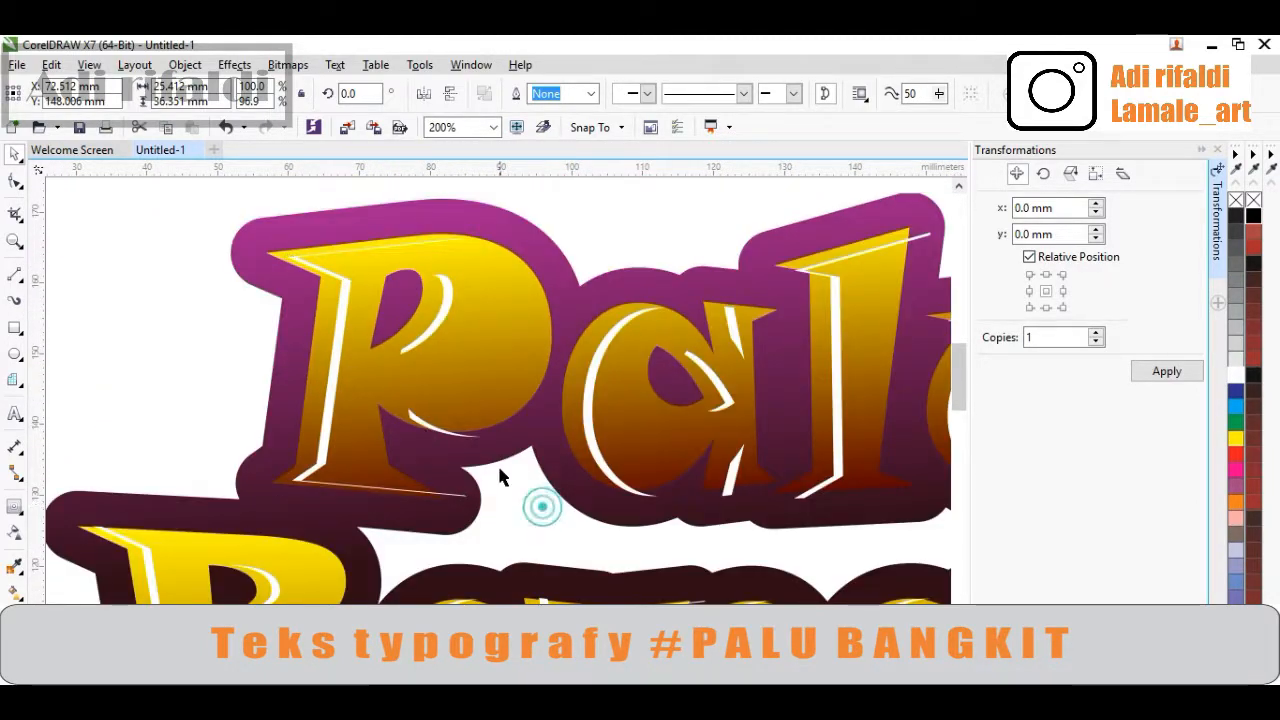
# Move the small white curved highlight at the bottom of the P's bowl slightly up and left
pyautogui.scroll(1, 435, 428)
pyautogui.click(433, 425)
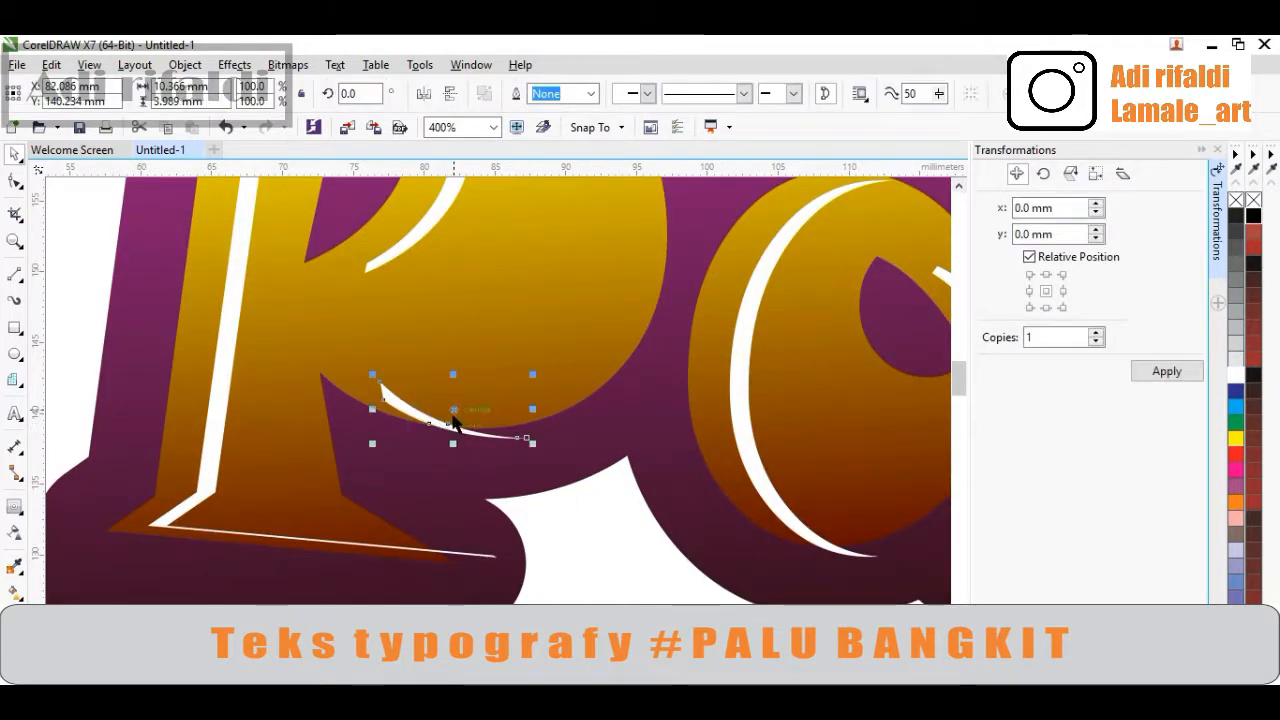
pyautogui.moveTo(451, 417); pyautogui.dragTo(423, 400)
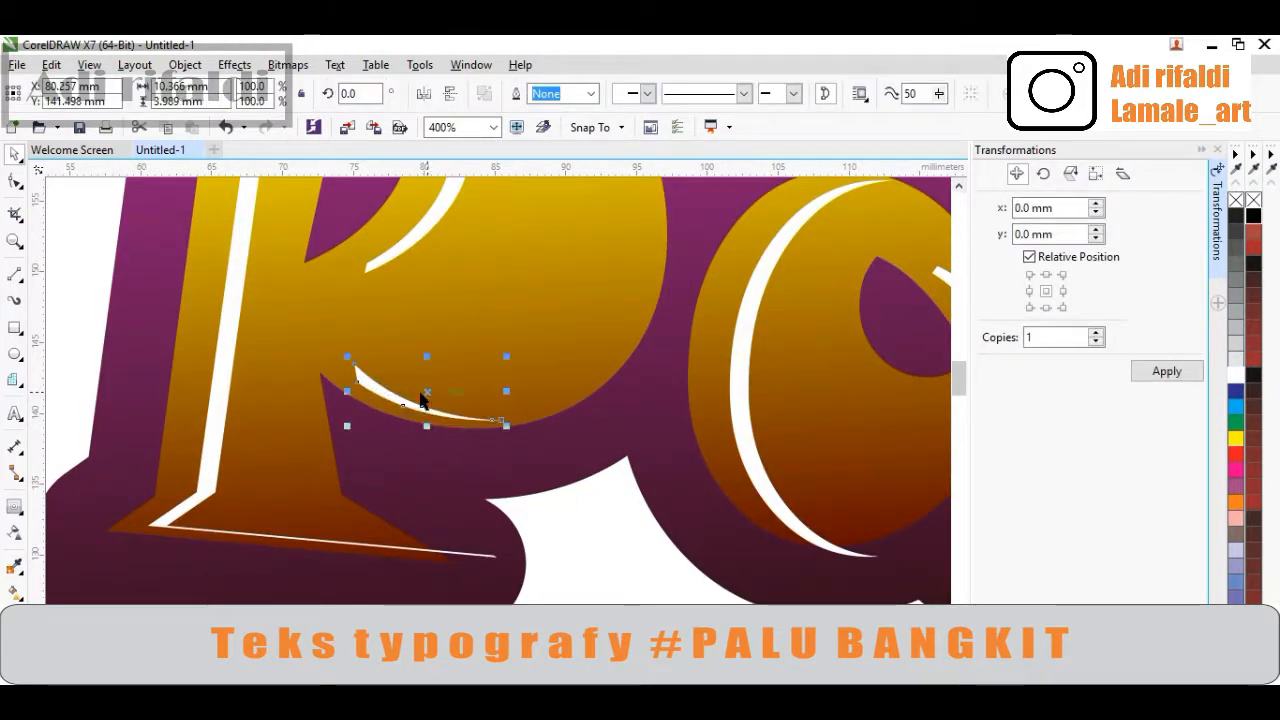
# Shorten the white curved highlight on the 'a' from top and bottom and shift it slightly left
pyautogui.scroll(-1, 423, 400)
pyautogui.click(581, 393)
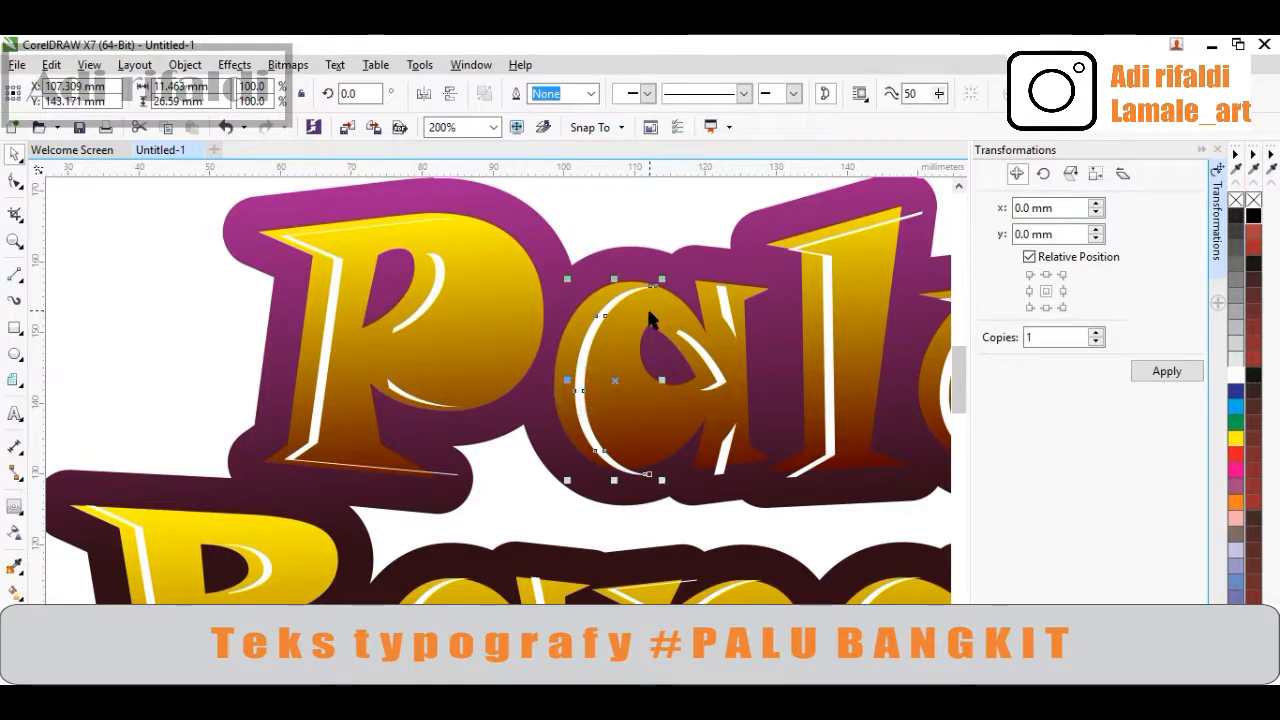
pyautogui.scroll(1, 643, 320)
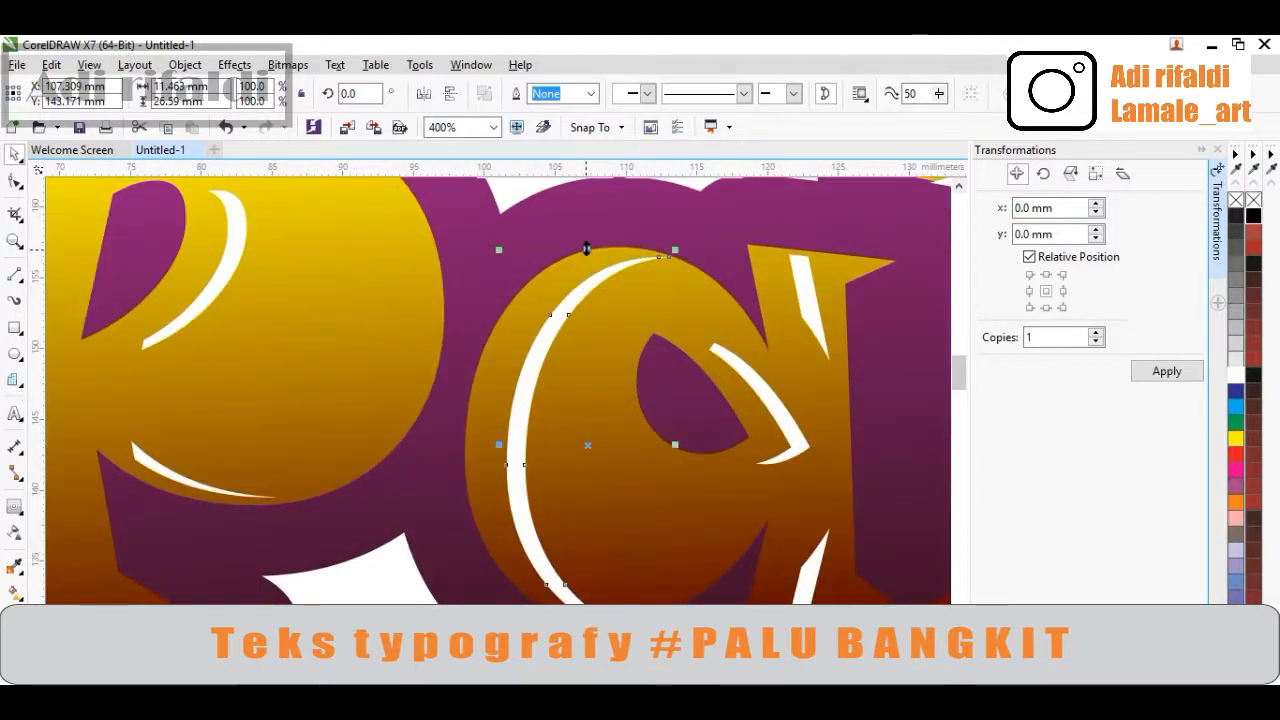
pyautogui.moveTo(587, 249); pyautogui.dragTo(586, 262)
pyautogui.scroll(-1, 609, 363)
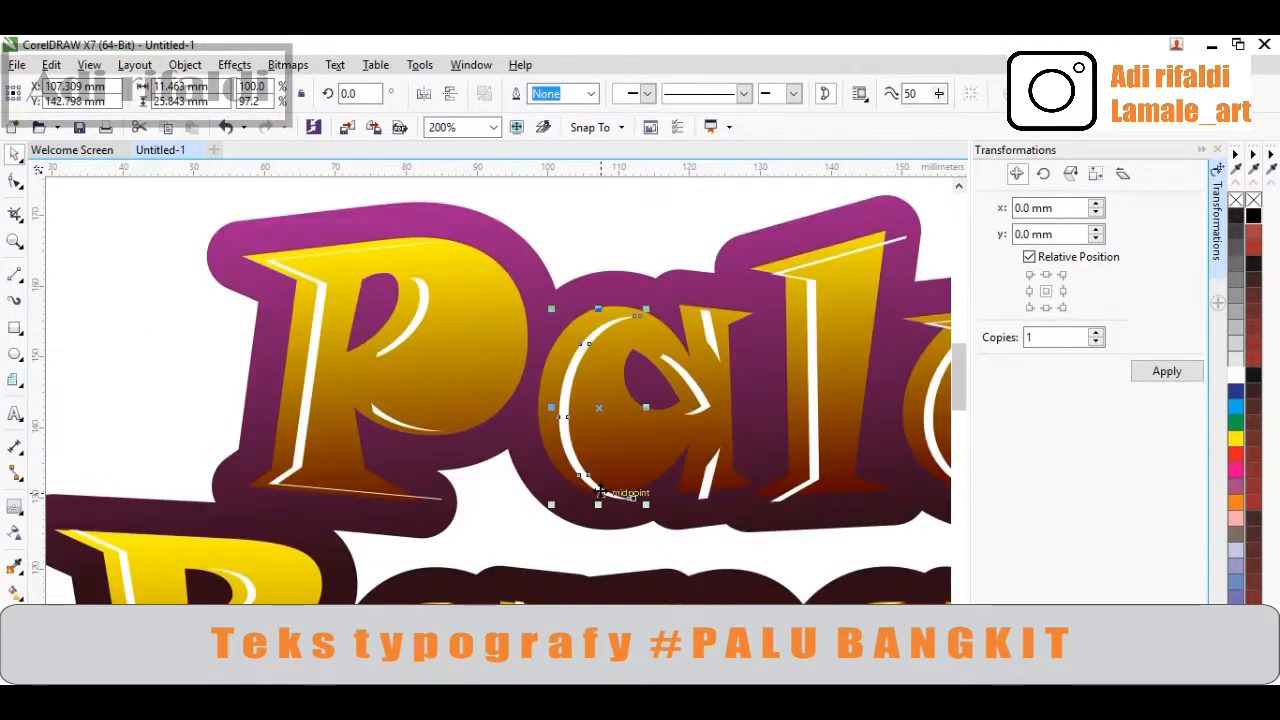
pyautogui.scroll(1, 600, 492)
pyautogui.moveTo(594, 510); pyautogui.dragTo(580, 486)
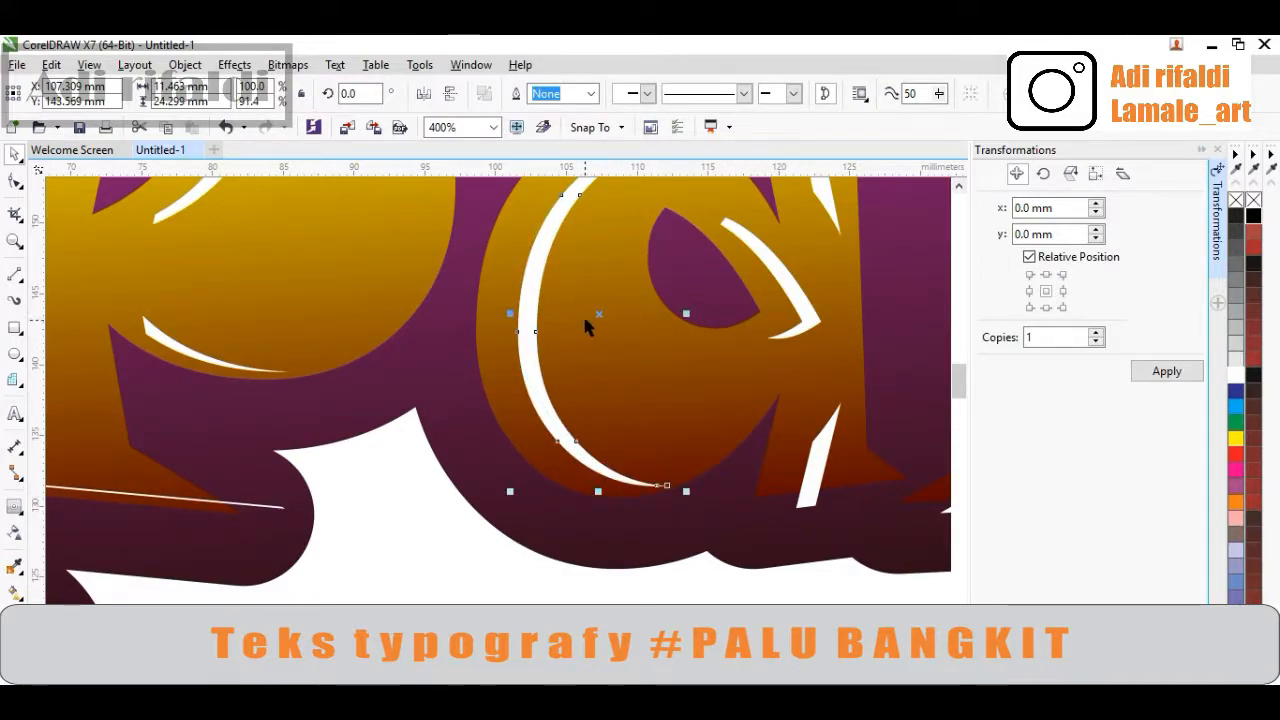
pyautogui.moveTo(598, 314); pyautogui.dragTo(582, 314)
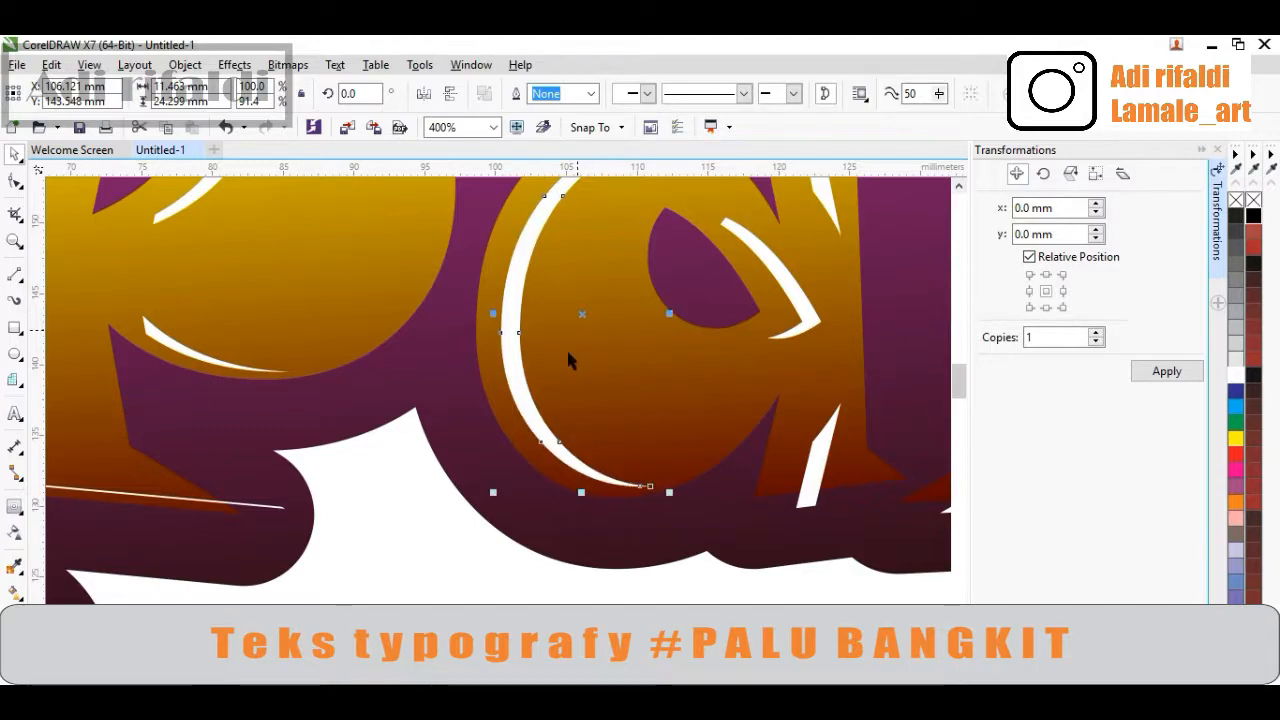
pyautogui.scroll(-1, 622, 366)
# Shift the white highlight inside the 'a' bowl slightly left and reposition its lower piece
pyautogui.scroll(1, 683, 350)
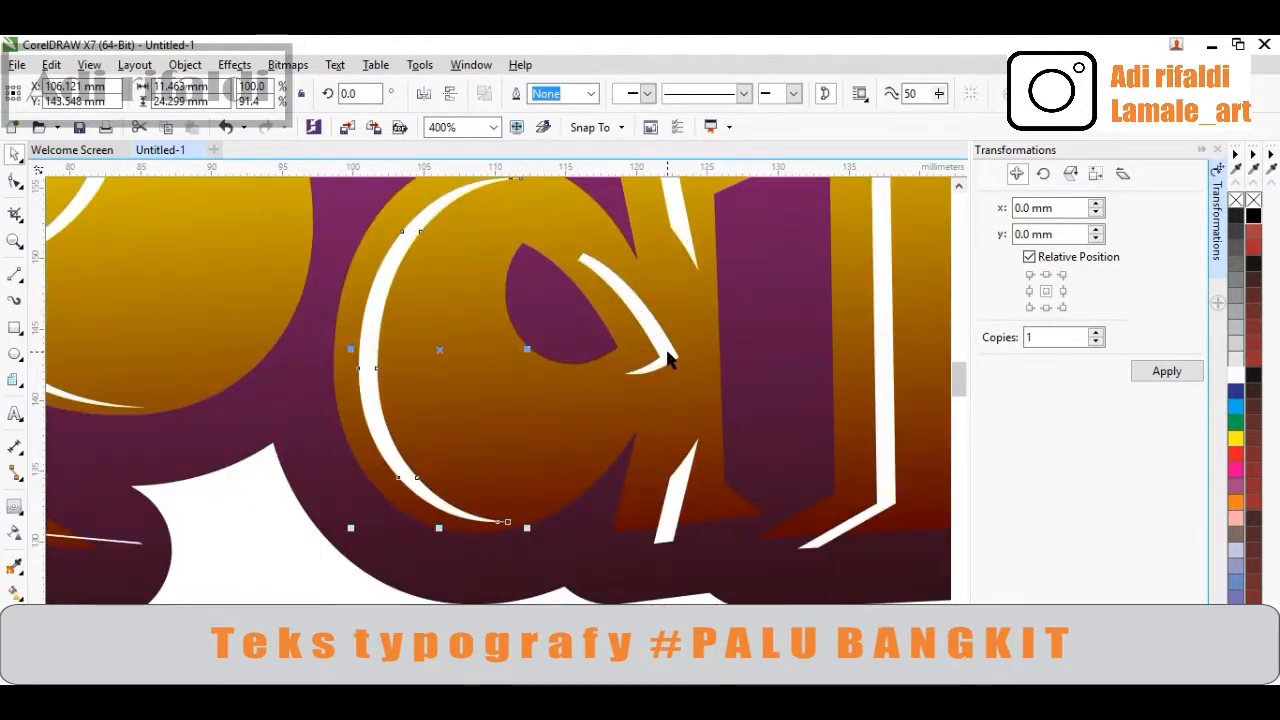
pyautogui.click(667, 353)
pyautogui.moveTo(628, 314); pyautogui.dragTo(612, 311)
pyautogui.moveTo(688, 478); pyautogui.dragTo(663, 459)
pyautogui.scroll(-1, 663, 459)
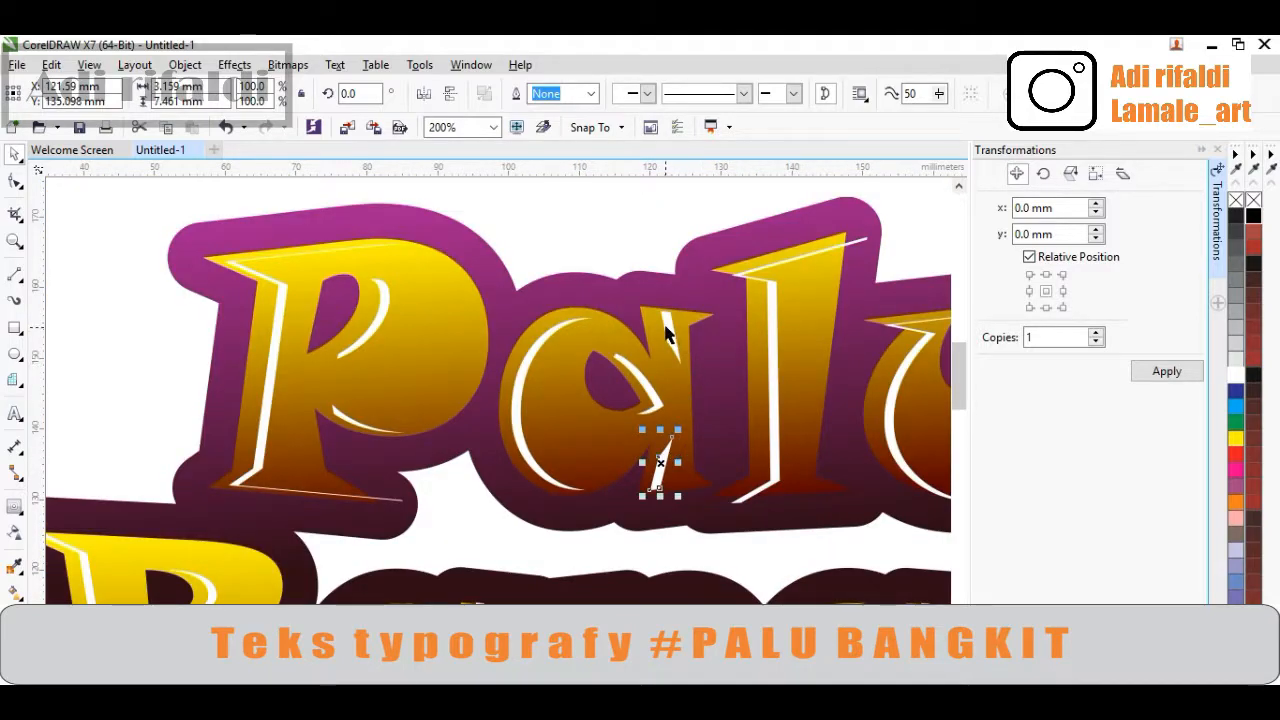
# Move the thin white stroke on the right leg of the 'a' to the left
pyautogui.scroll(2, 669, 334)
pyautogui.moveTo(674, 334); pyautogui.dragTo(625, 338)
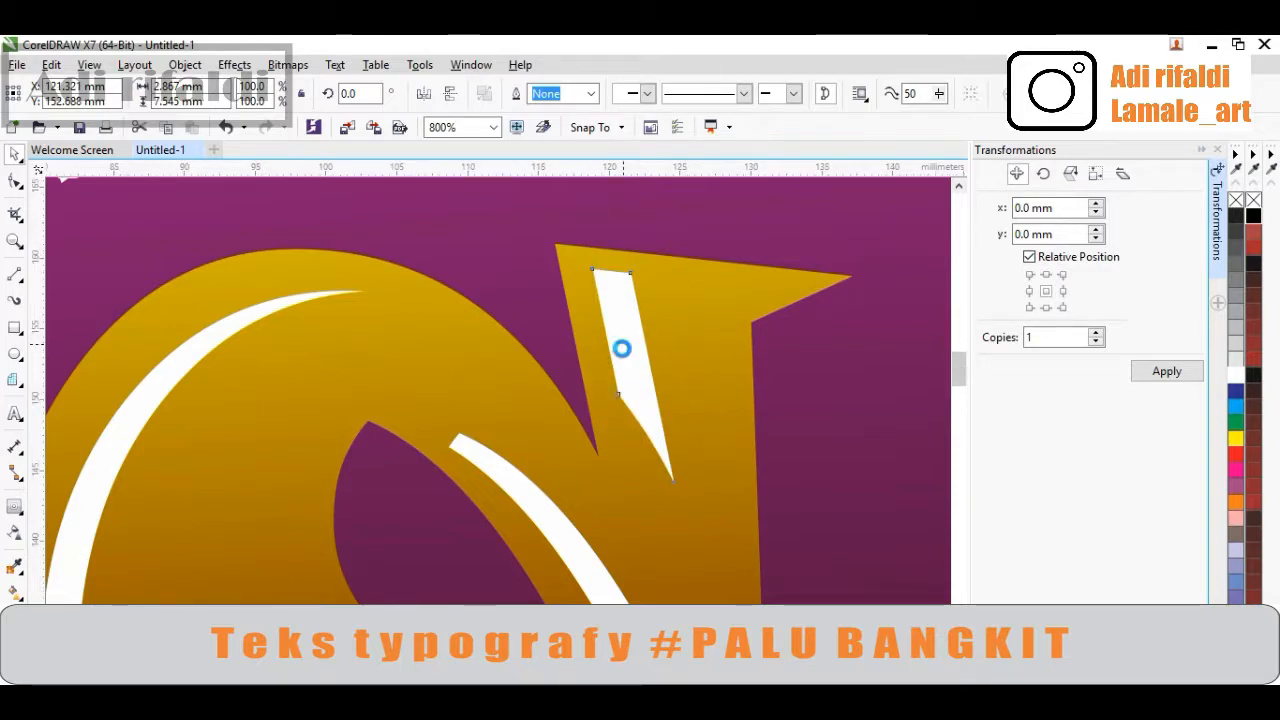
pyautogui.scroll(-2, 622, 348)
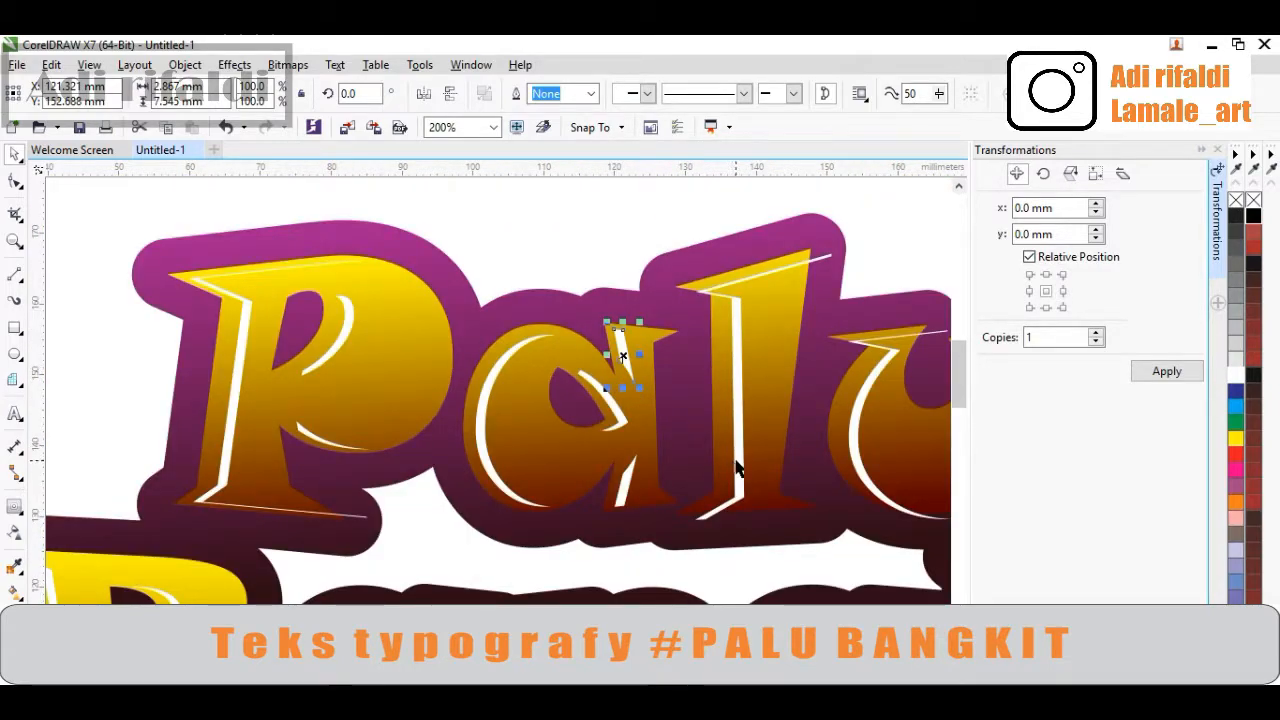
# Resize the white highlight on the 'l', raising its top edge and narrowing its width slightly
pyautogui.click(735, 462)
pyautogui.scroll(1, 762, 540)
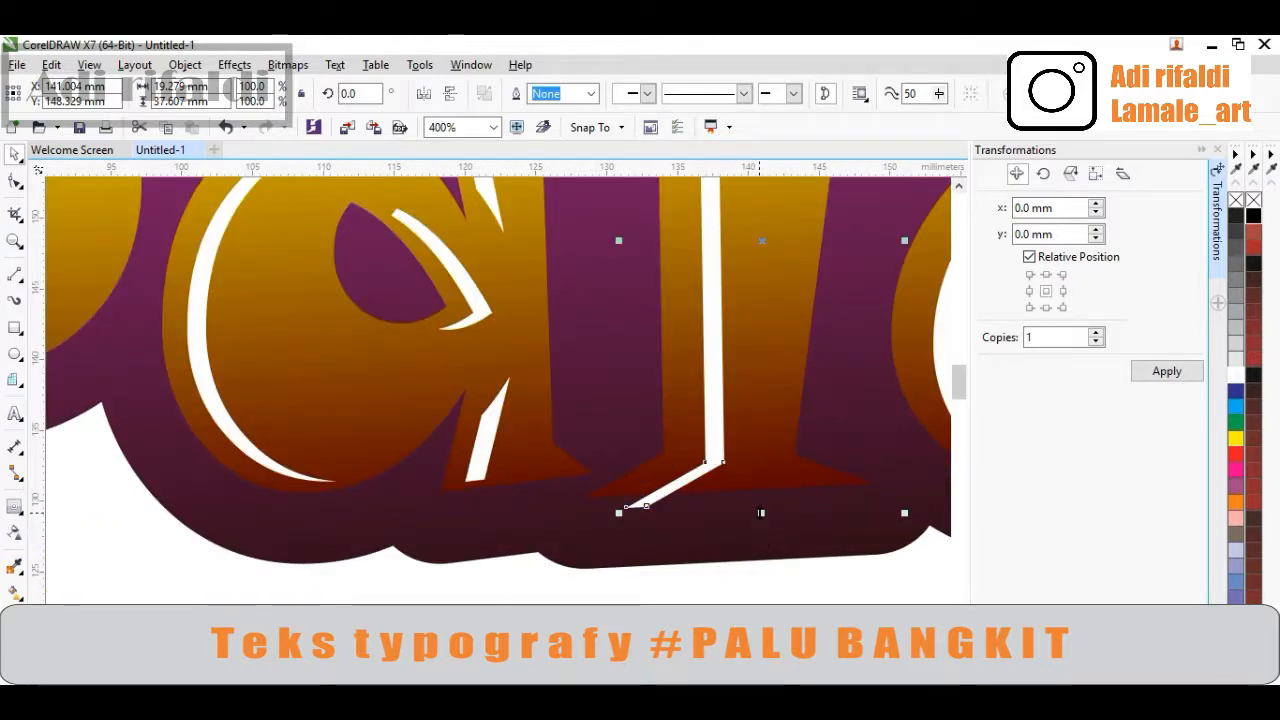
pyautogui.click(757, 510)
pyautogui.moveTo(747, 490); pyautogui.dragTo(736, 497)
pyautogui.scroll(-1, 736, 497)
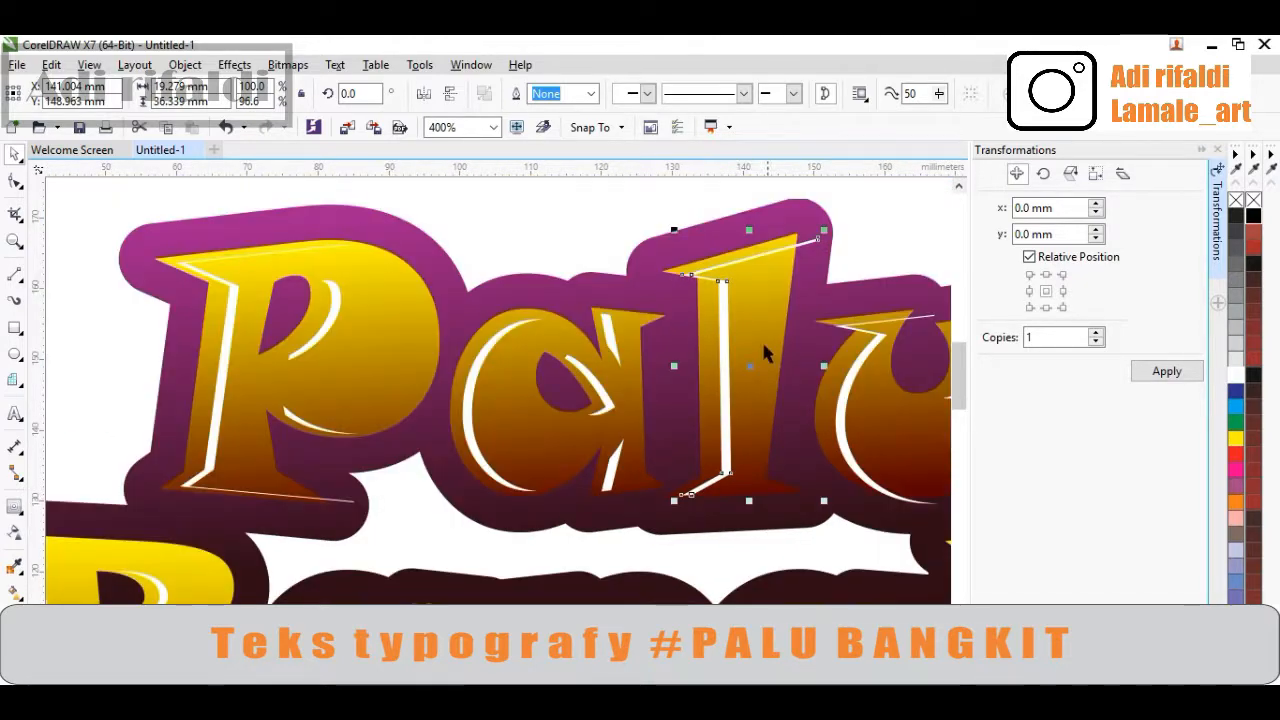
pyautogui.scroll(1, 771, 267)
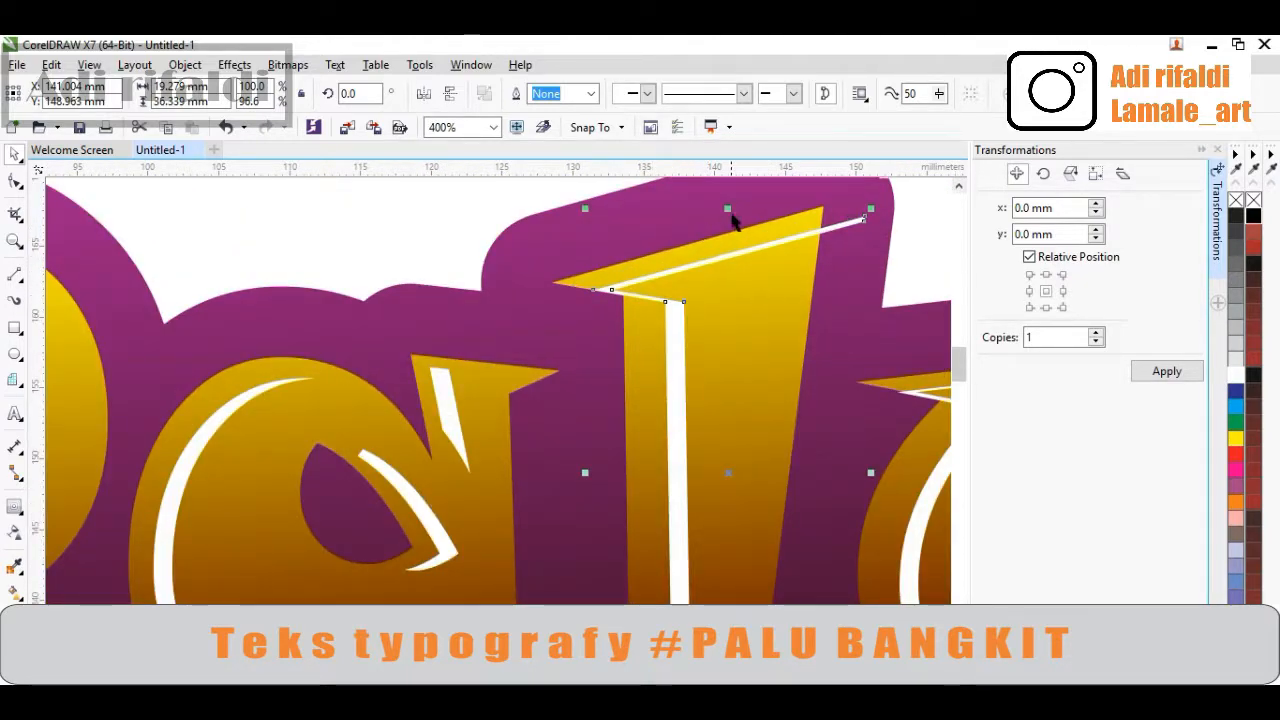
pyautogui.moveTo(728, 209); pyautogui.dragTo(728, 196)
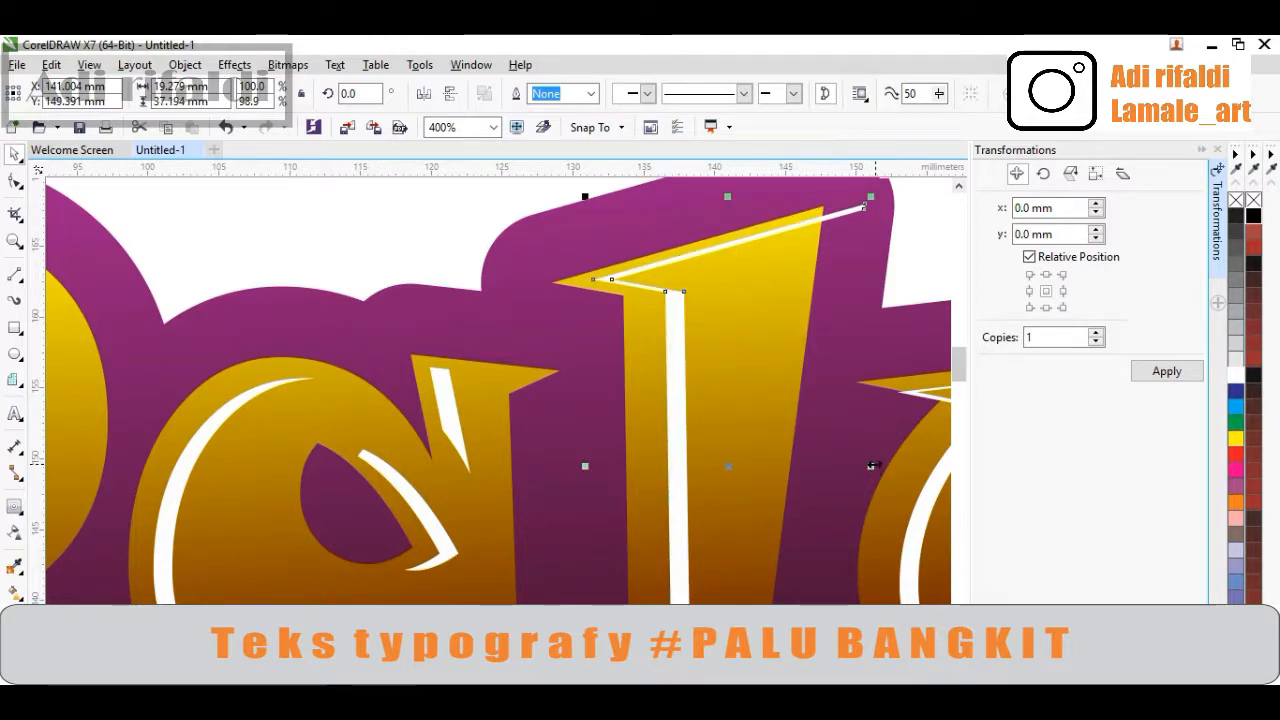
pyautogui.moveTo(872, 465); pyautogui.dragTo(861, 463)
pyautogui.scroll(-1, 411, 407)
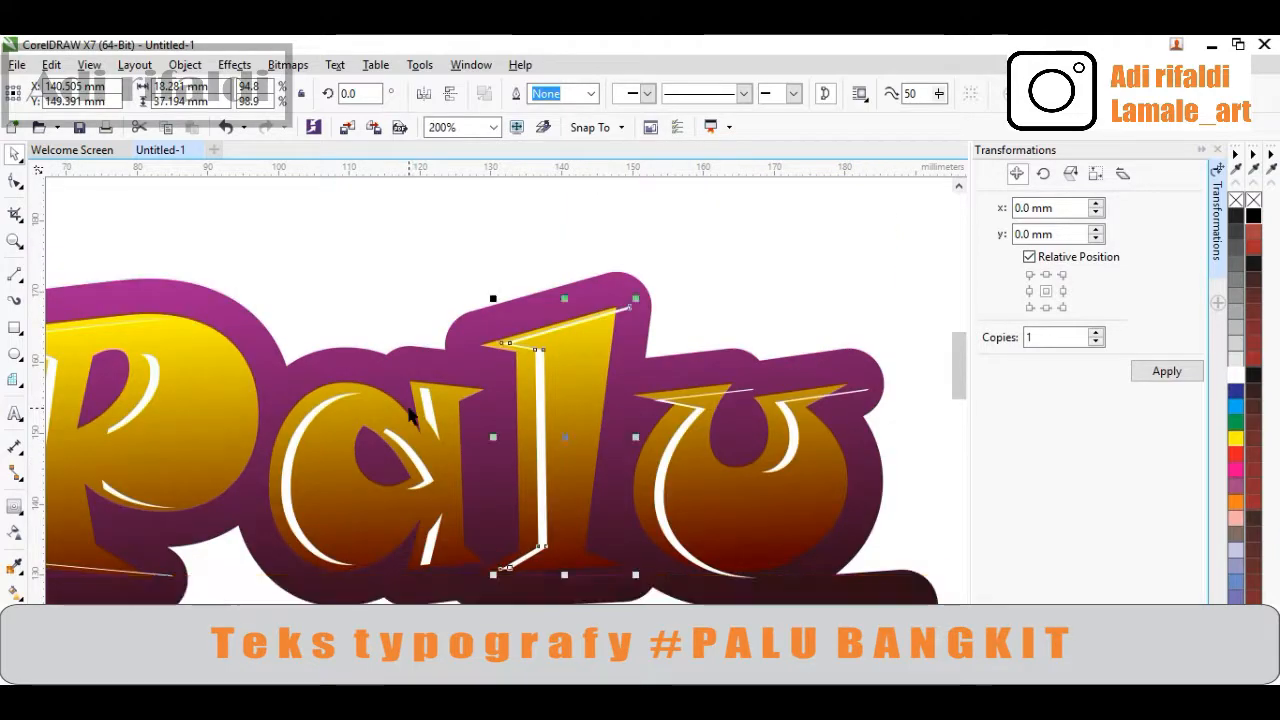
# Stretch the white highlight on the 'u' upward and shift it slightly left
pyautogui.scroll(1, 681, 487)
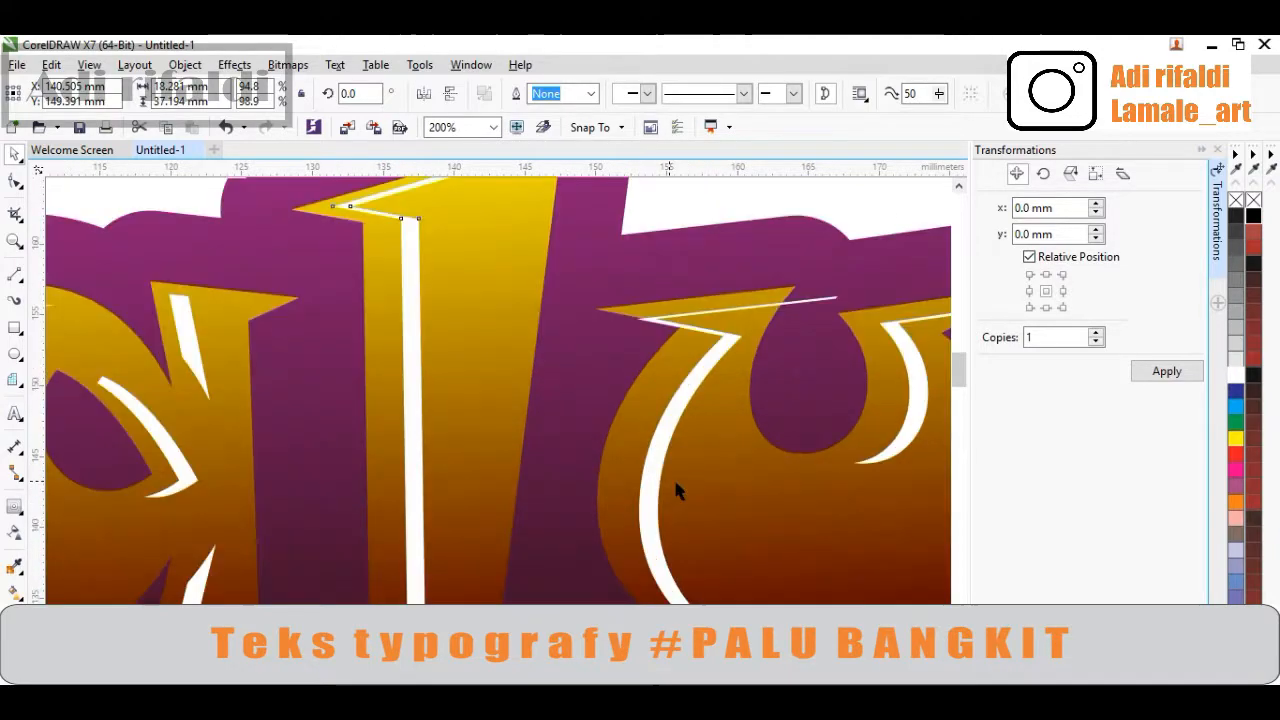
pyautogui.click(657, 490)
pyautogui.scroll(-1, 647, 459)
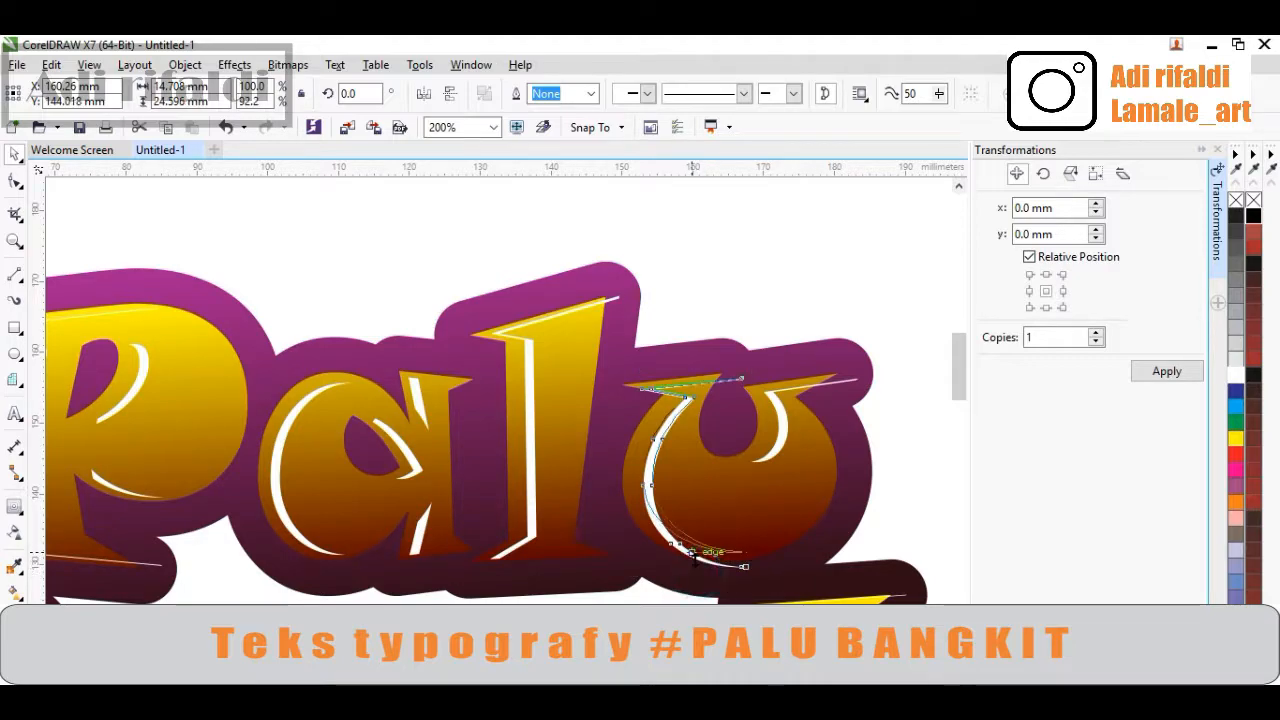
pyautogui.scroll(1, 700, 530)
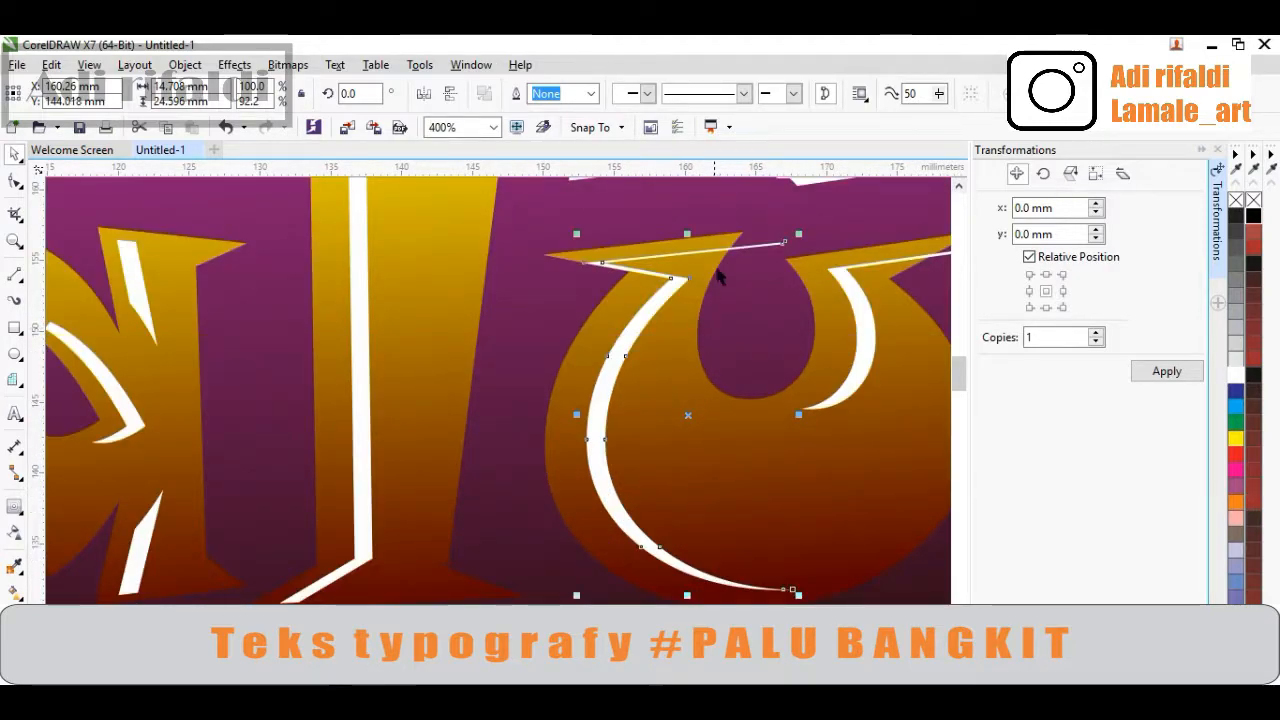
pyautogui.scroll(2, 669, 240)
pyautogui.moveTo(669, 240); pyautogui.dragTo(669, 228)
pyautogui.scroll(-1, 662, 425)
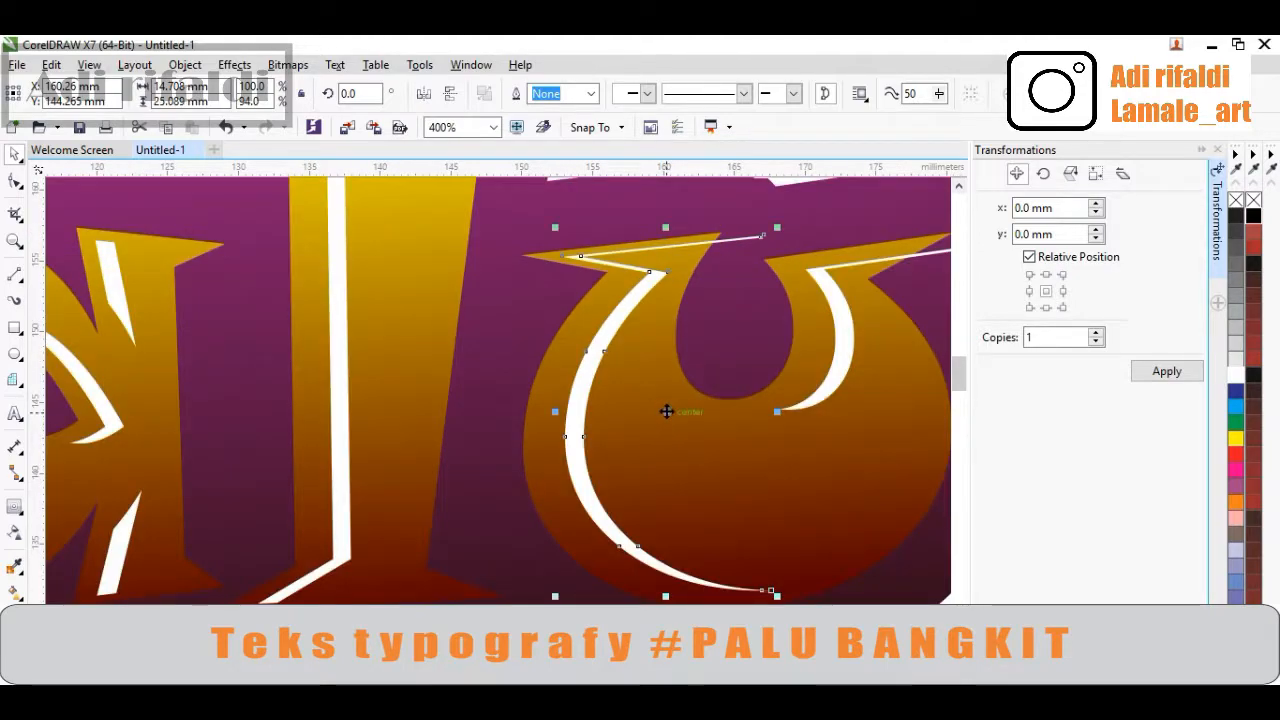
pyautogui.moveTo(666, 411); pyautogui.dragTo(652, 412)
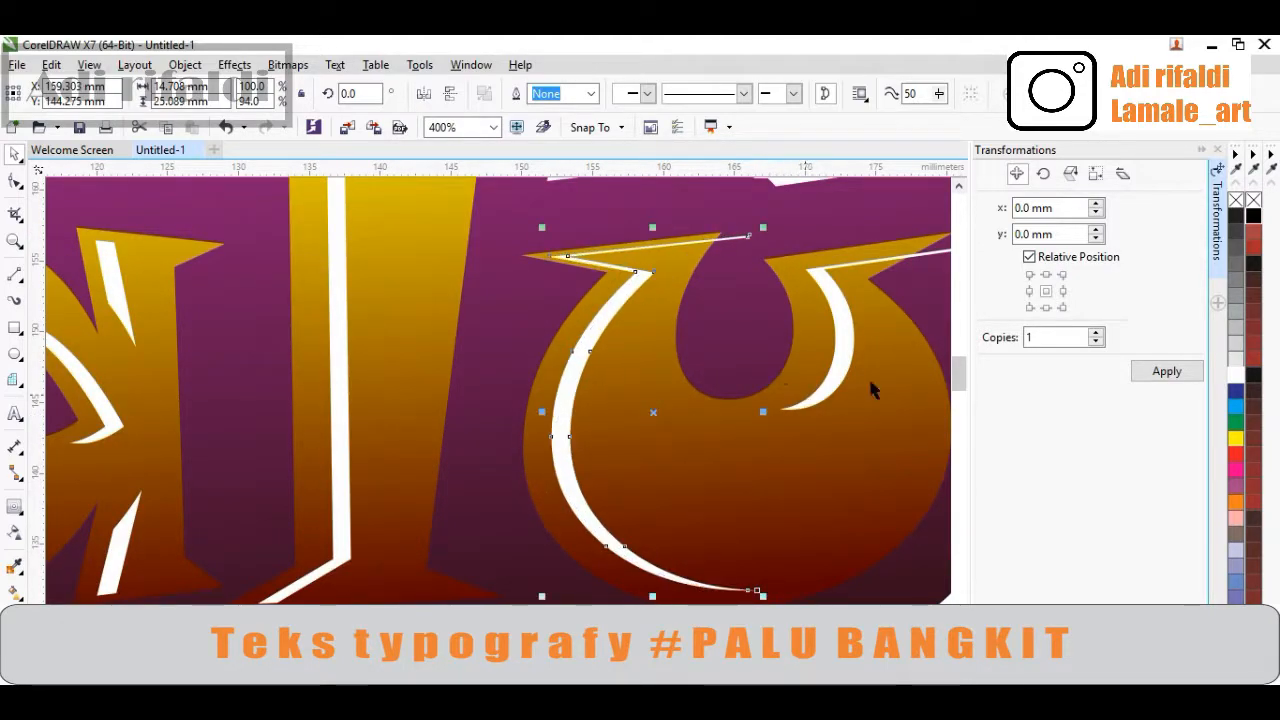
# Narrow the small white highlight on the right arm of the 'u' to about 74% width
pyautogui.moveTo(845, 375)
pyautogui.mouseDown()
pyautogui.moveTo(828, 367)
pyautogui.moveTo(857, 388)
pyautogui.moveTo(803, 391)
pyautogui.mouseUp()
pyautogui.scroll(-1, 877, 323)
pyautogui.scroll(1, 884, 325)
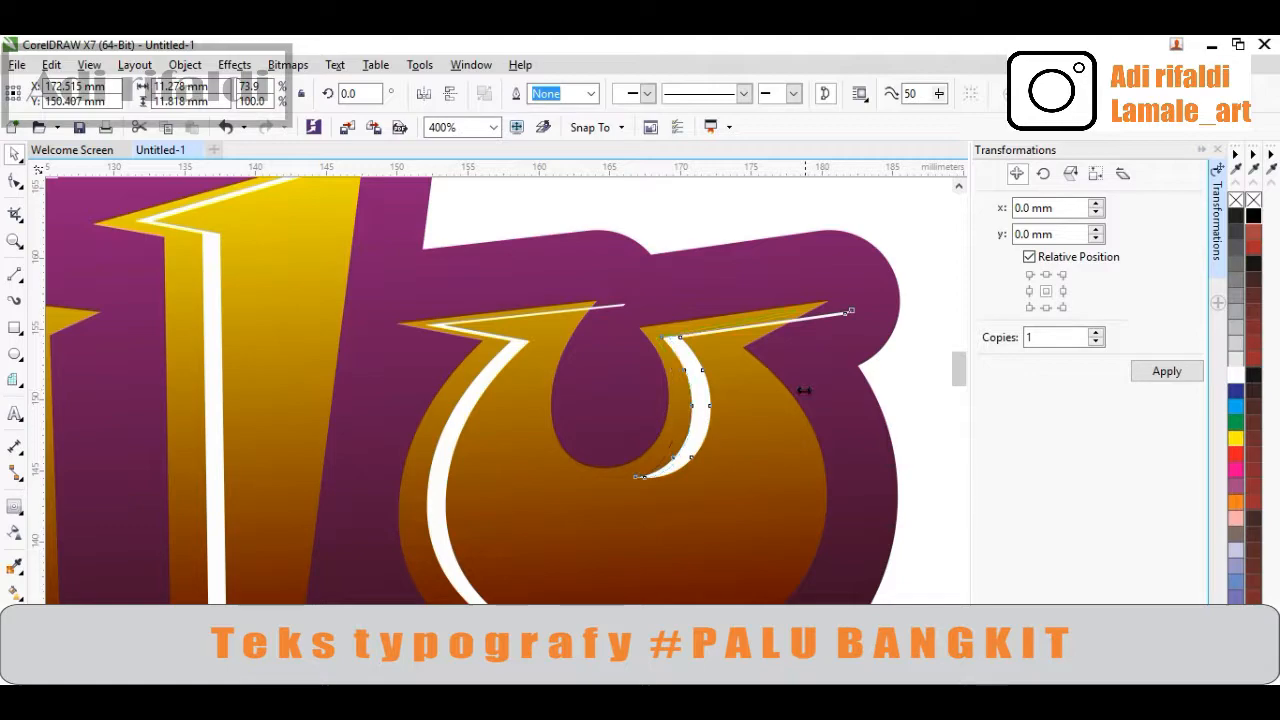
pyautogui.scroll(-2, 617, 317)
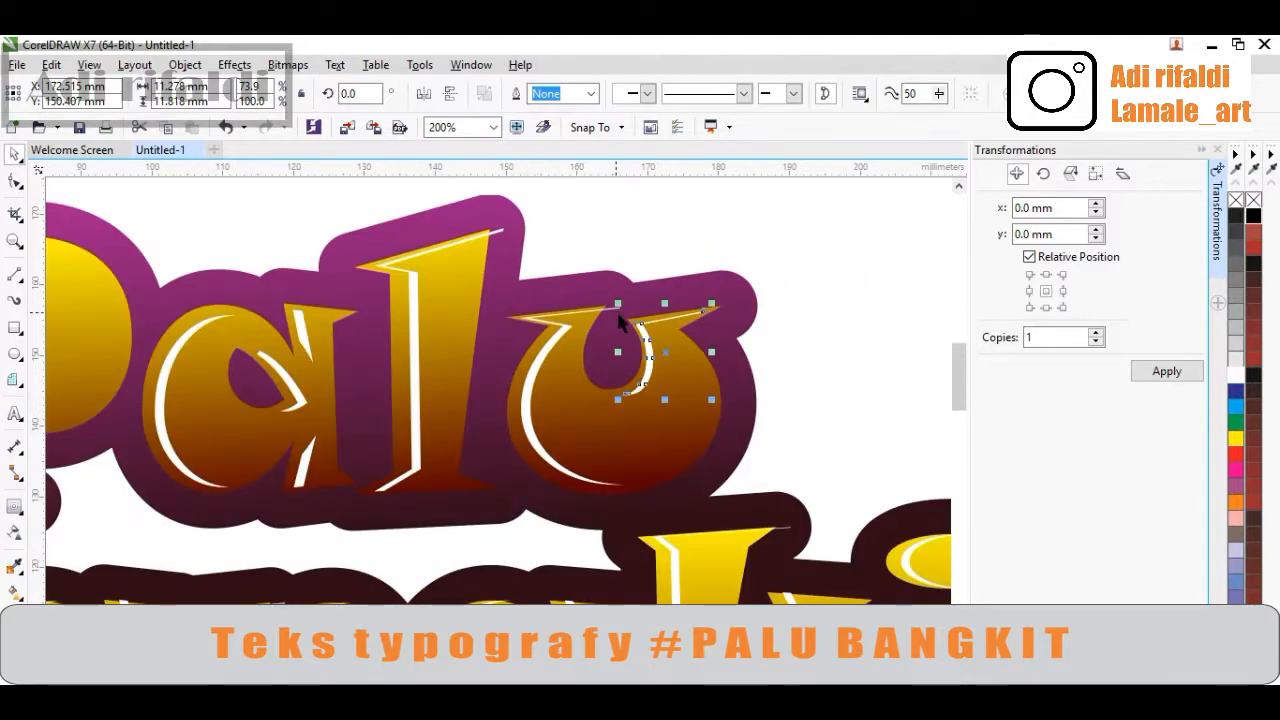
# Select the white highlight strokes of 'Bangkit' and break them apart into separate objects
pyautogui.click(752, 360)
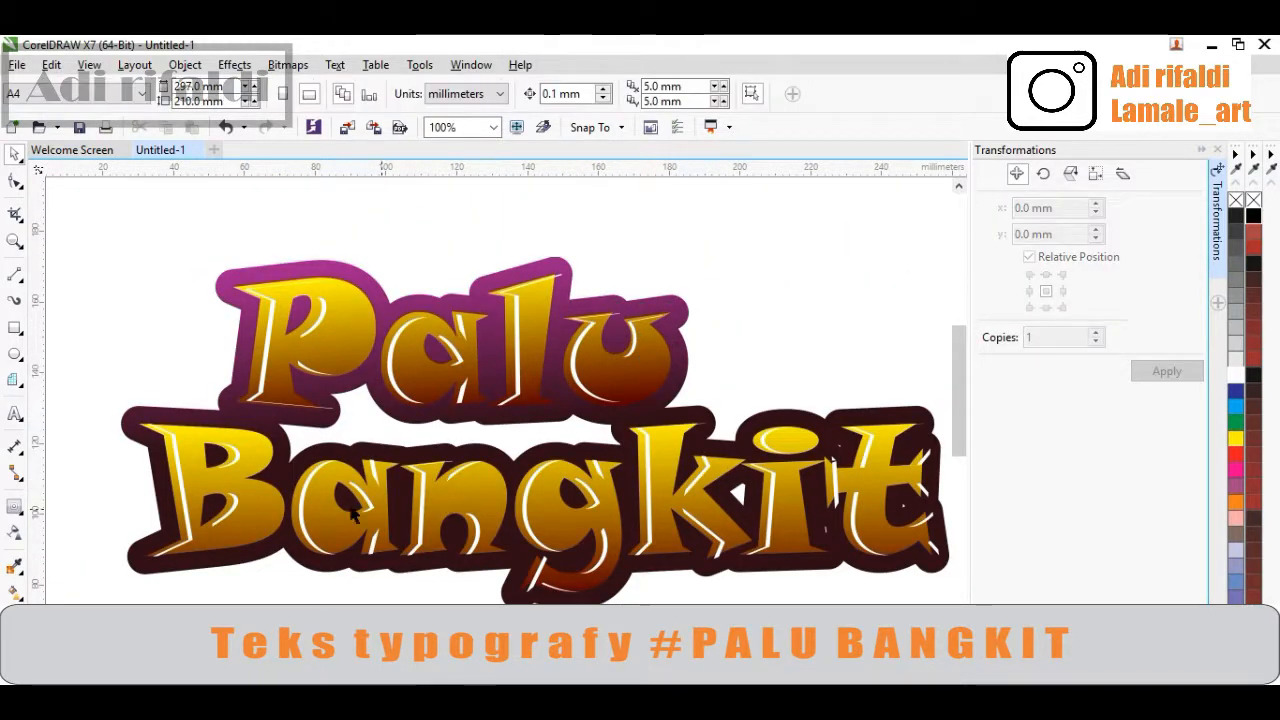
pyautogui.hotkey('ctrl', 'k')
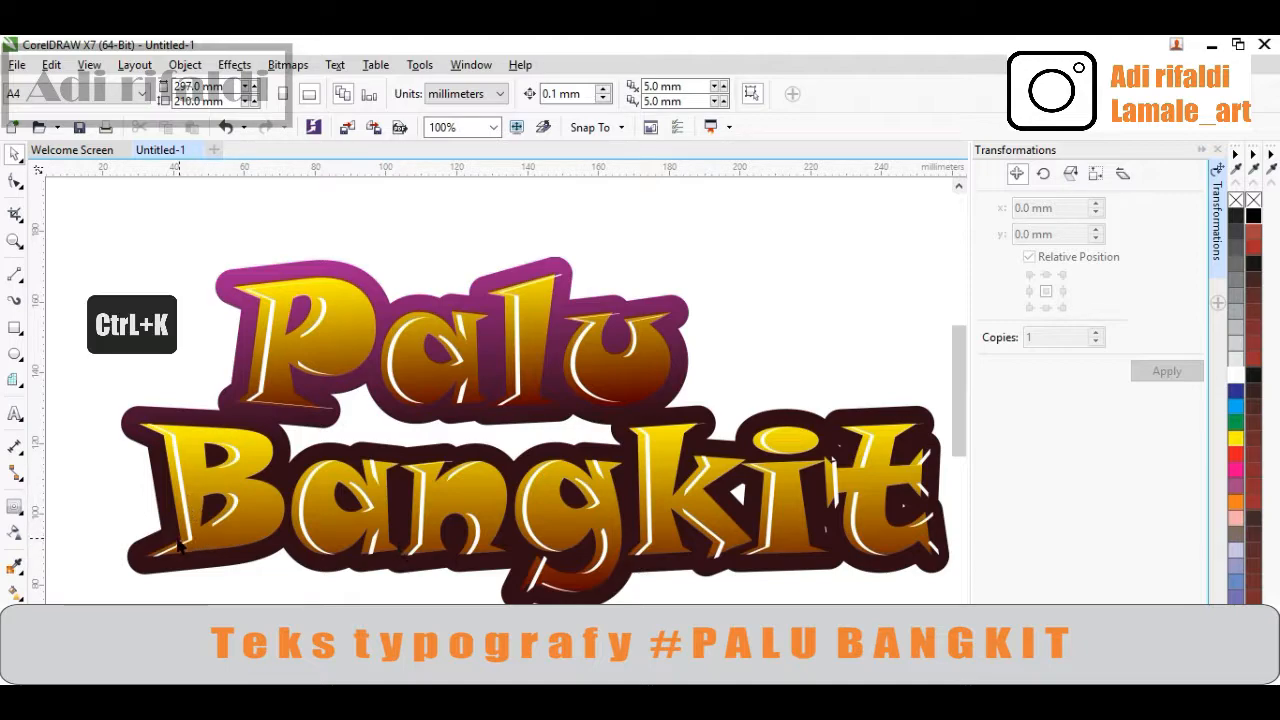
pyautogui.click(180, 535)
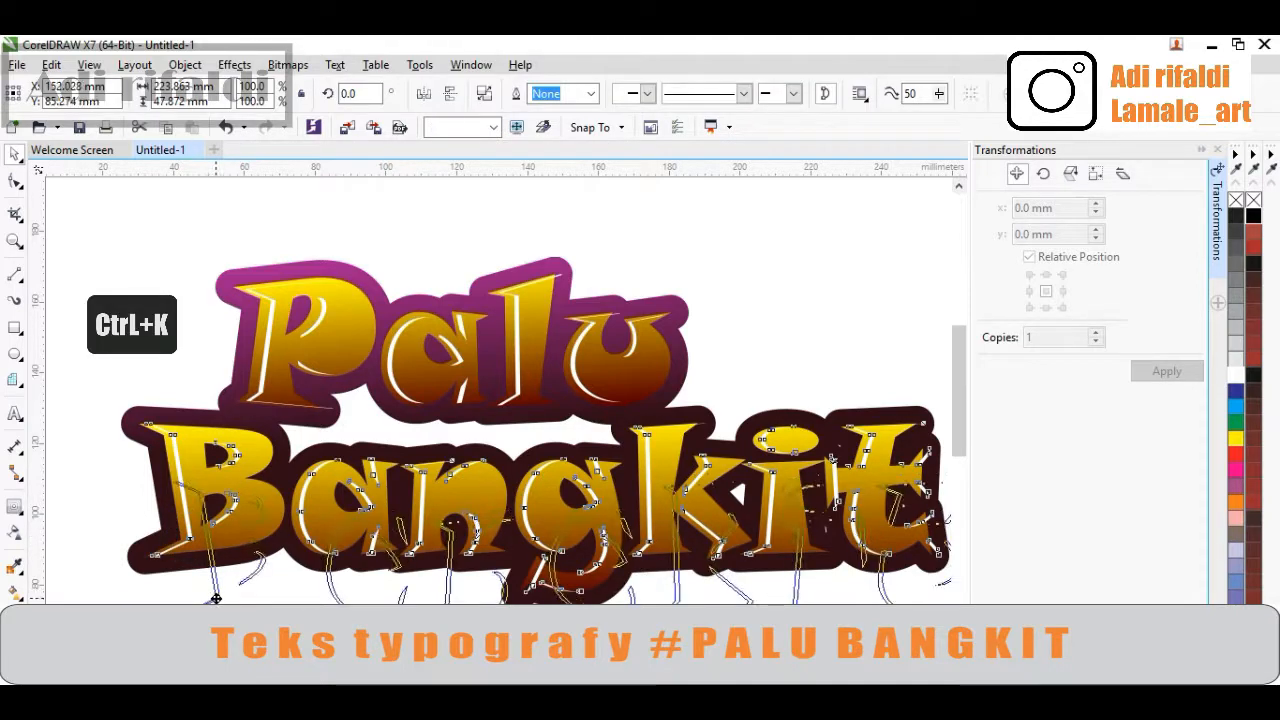
pyautogui.hotkey('ctrl', 'z')
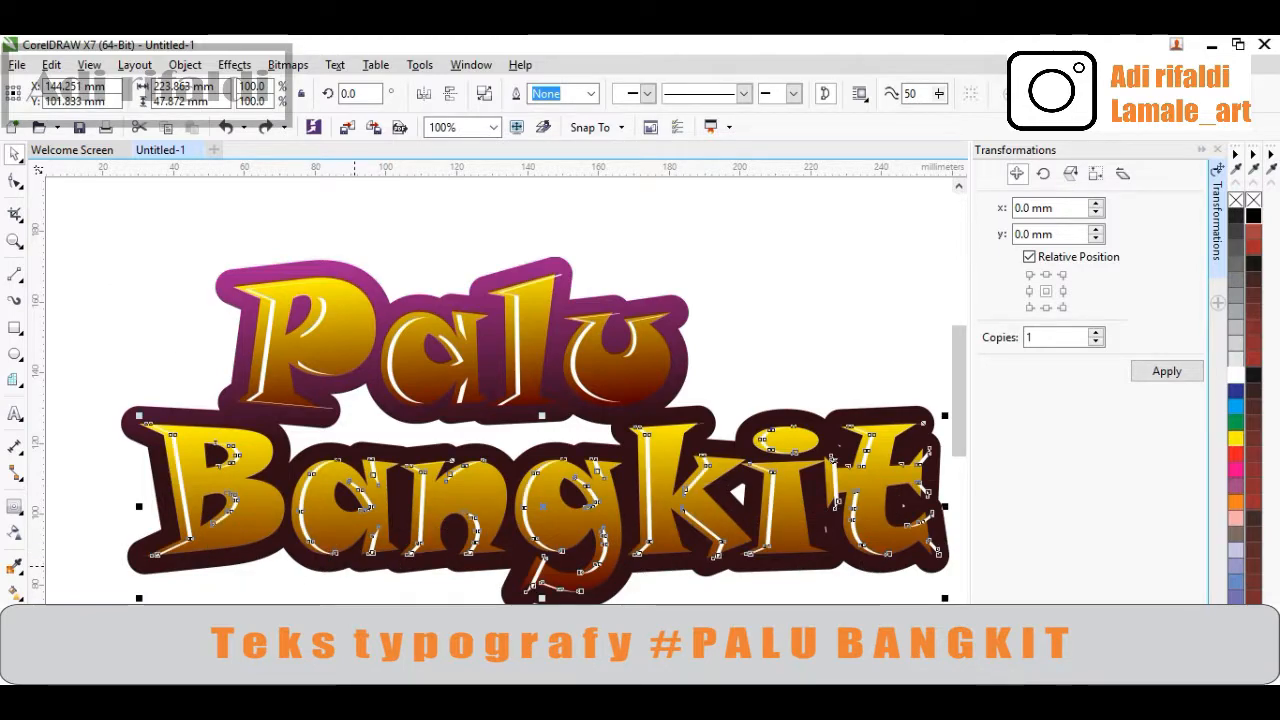
pyautogui.hotkey('ctrl', 'k')
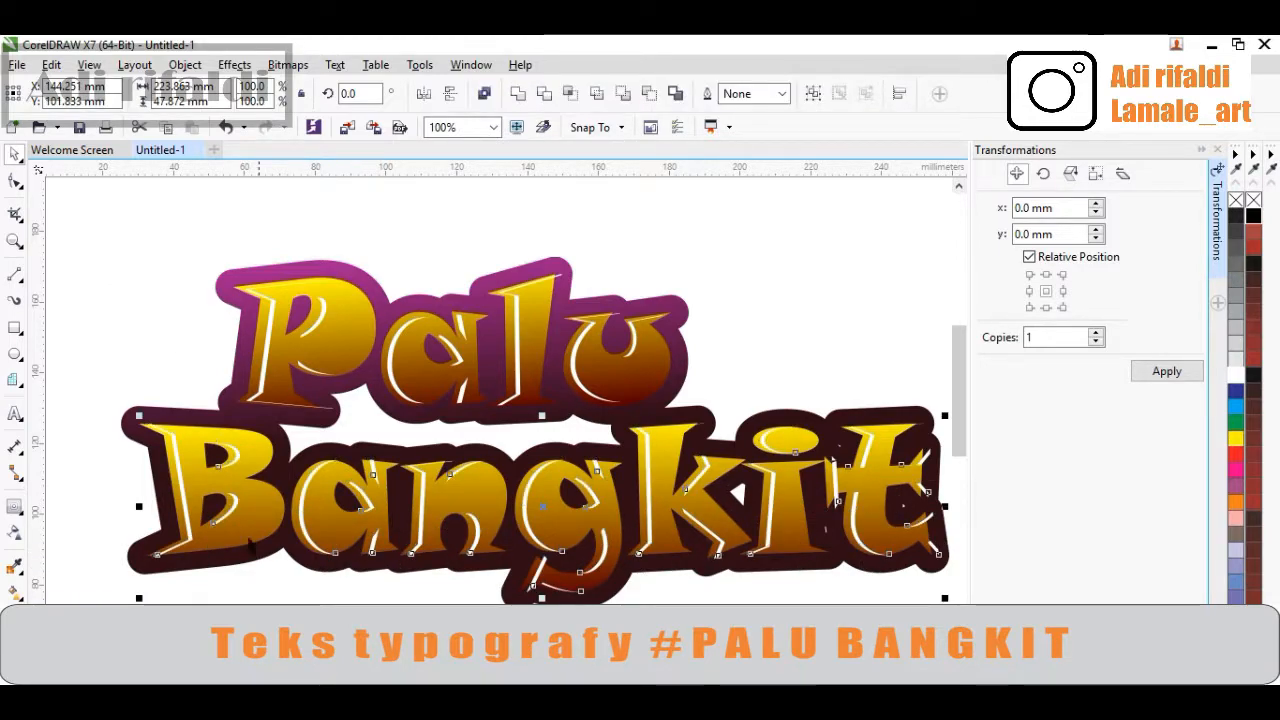
# Lower the top edge of the white highlight on the left stem of the 'B' slightly
pyautogui.scroll(1, 101, 518)
pyautogui.click(103, 514)
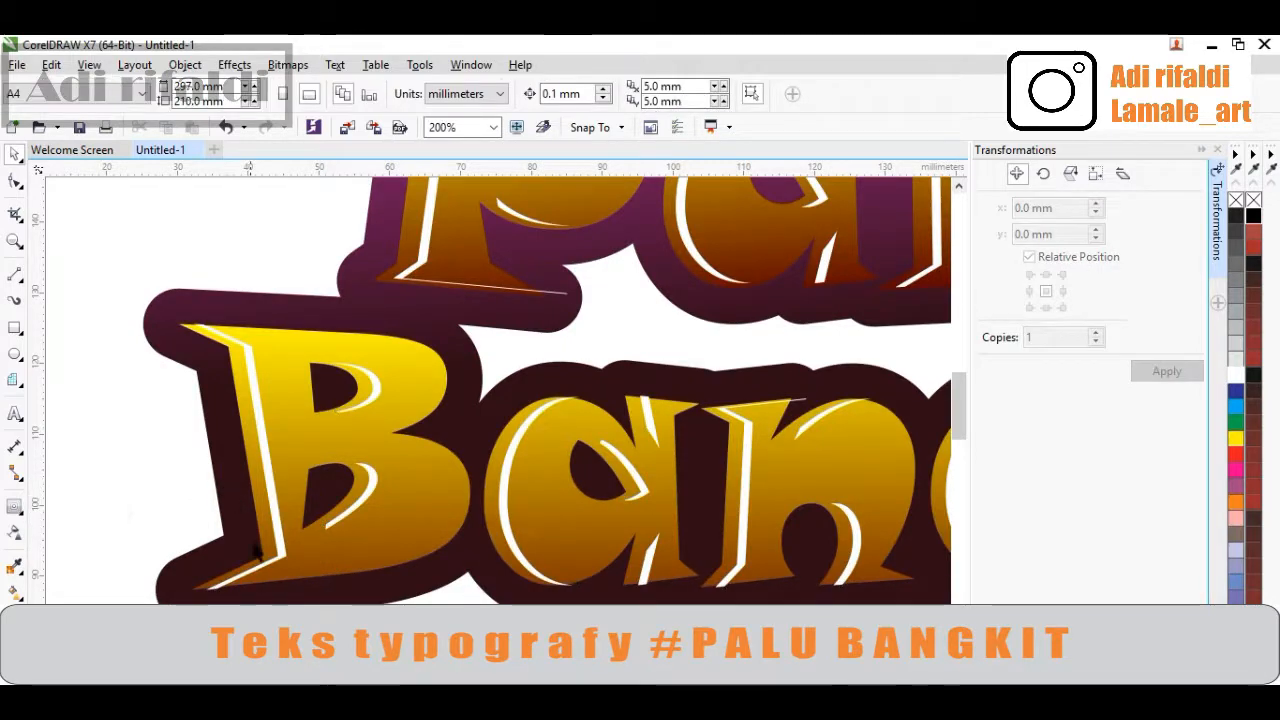
pyautogui.scroll(1, 266, 549)
pyautogui.click(286, 556)
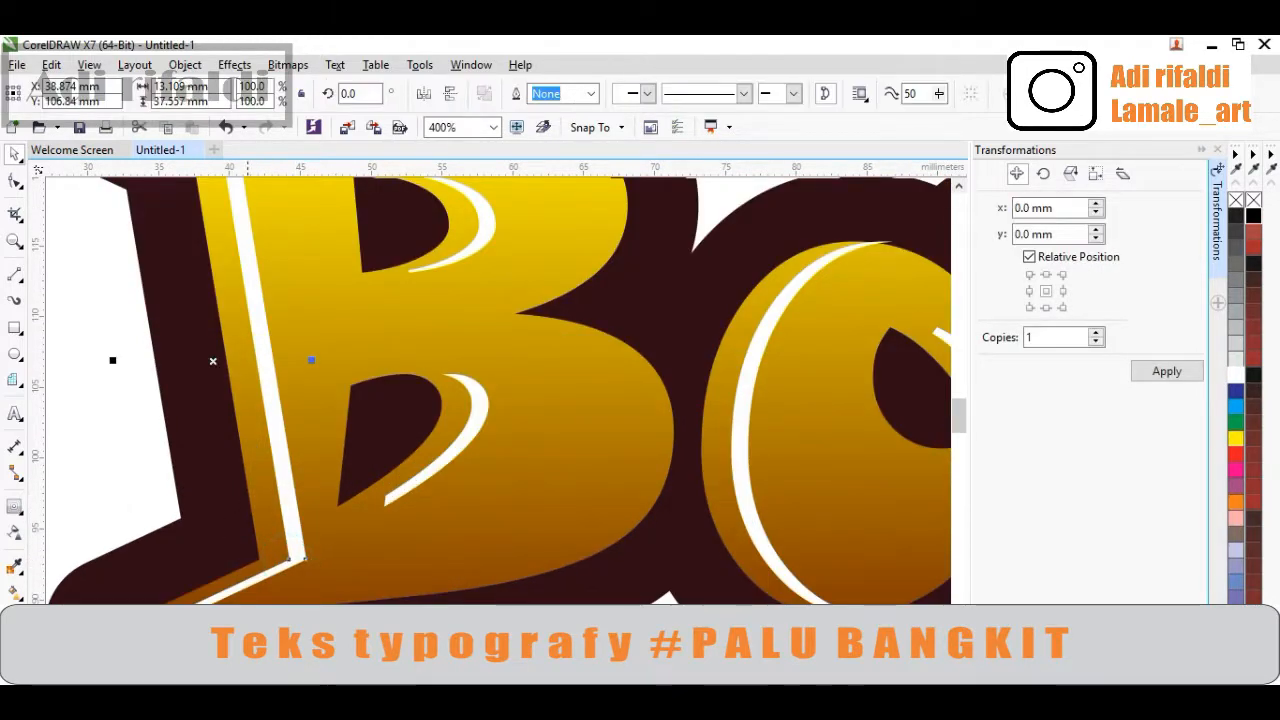
pyautogui.moveTo(214, 631); pyautogui.dragTo(214, 628)
pyautogui.scroll(-1, 250, 601)
pyautogui.scroll(1, 228, 333)
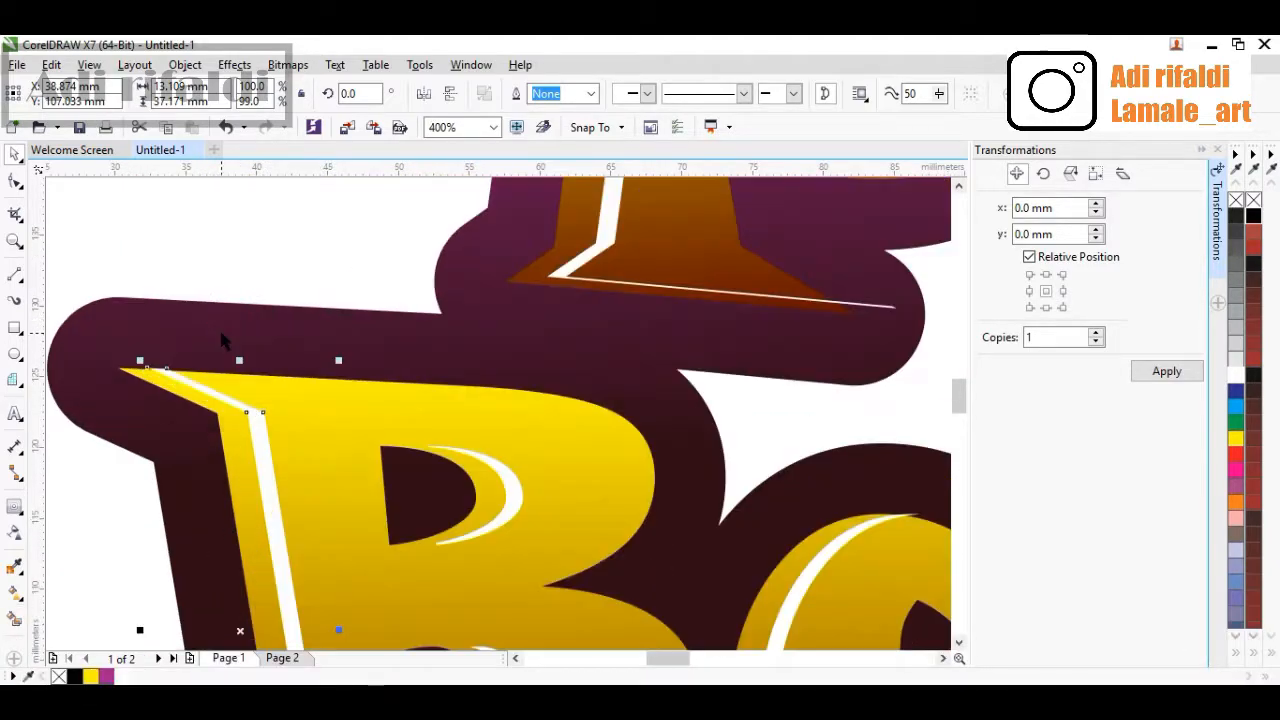
pyautogui.scroll(1, 171, 348)
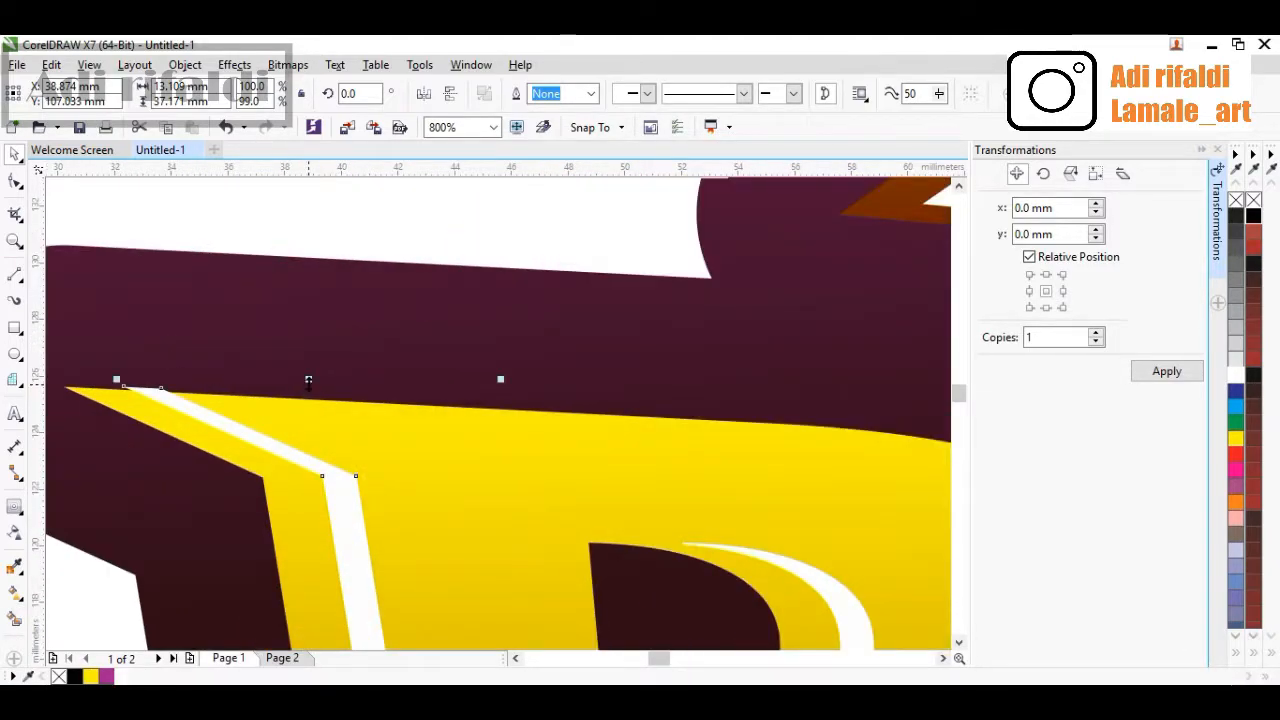
pyautogui.moveTo(308, 380); pyautogui.dragTo(309, 397)
# Resize the small white stroke inside the 'a', making it narrower and shorter, about 3 by 7.5 mm
pyautogui.scroll(-1, 311, 405)
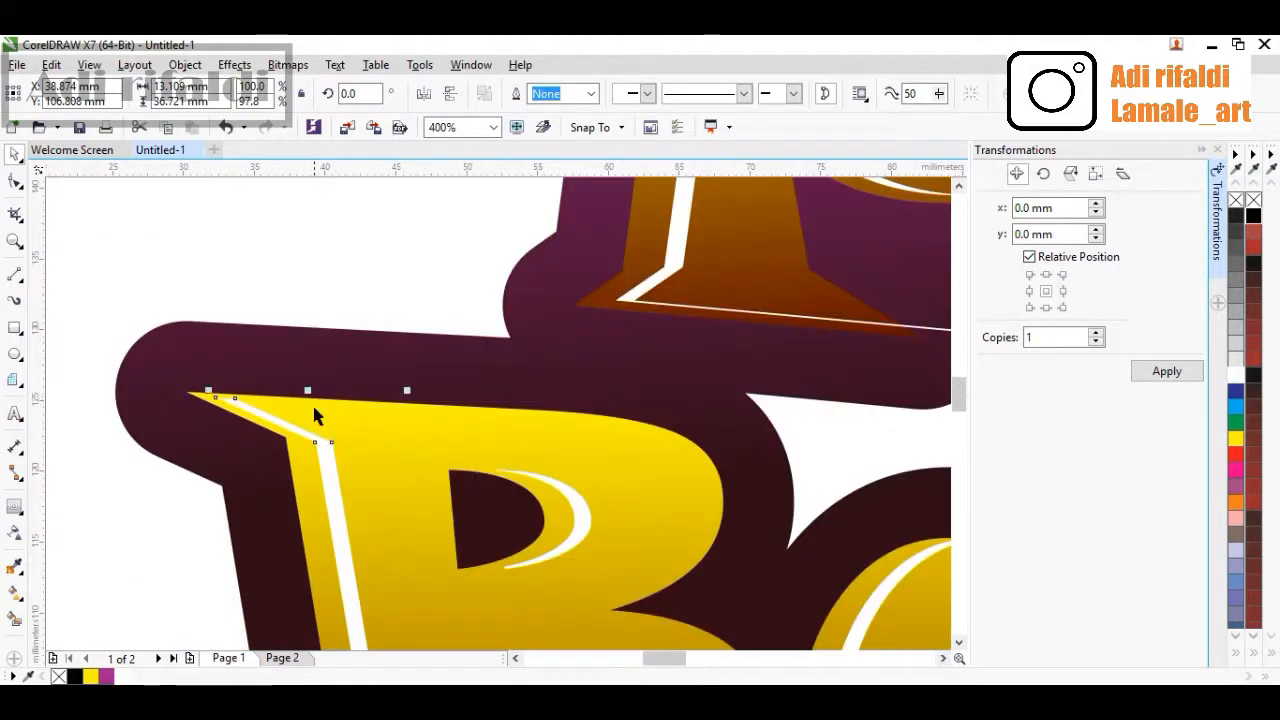
pyautogui.scroll(-1, 548, 503)
pyautogui.scroll(-1, 543, 538)
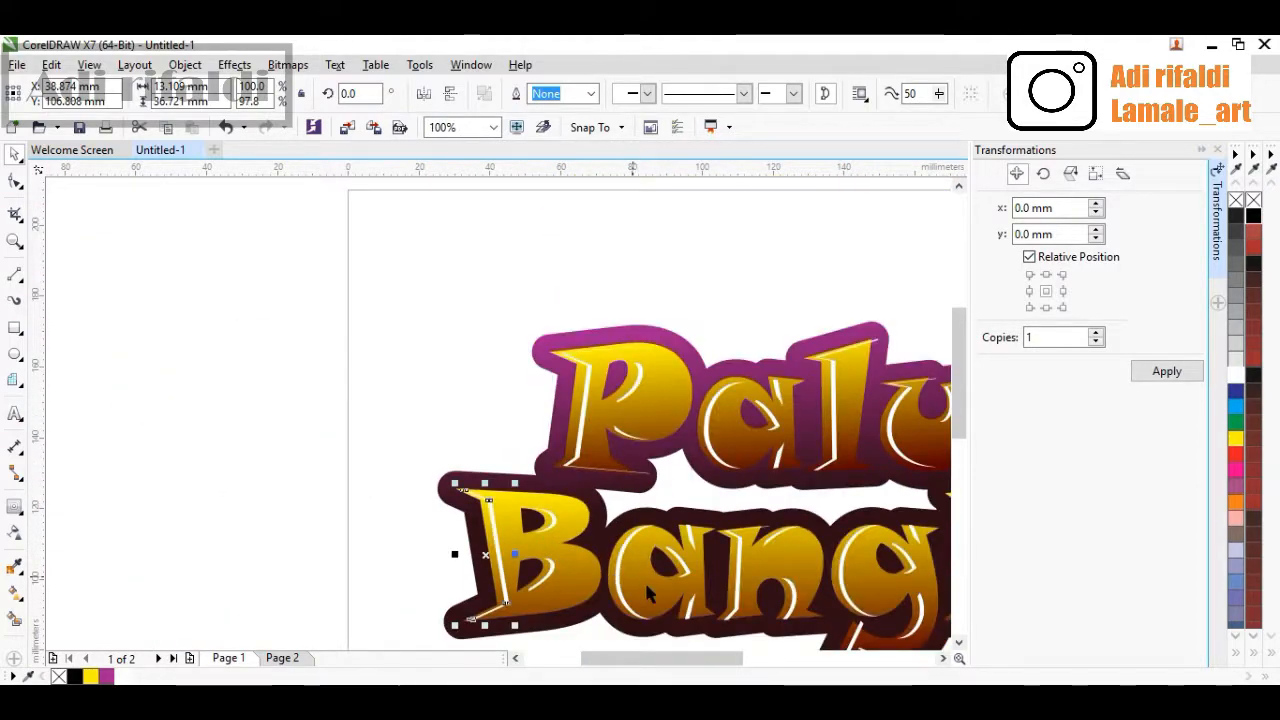
pyautogui.scroll(2, 615, 585)
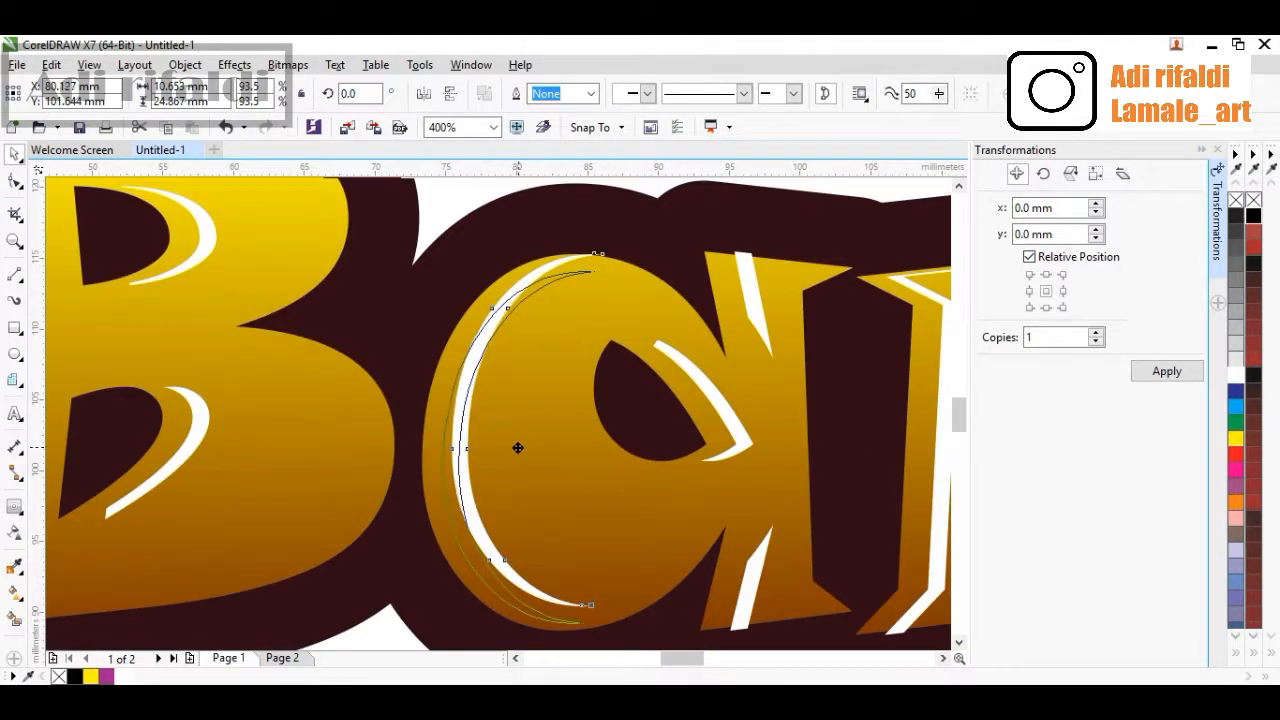
pyautogui.click(515, 448)
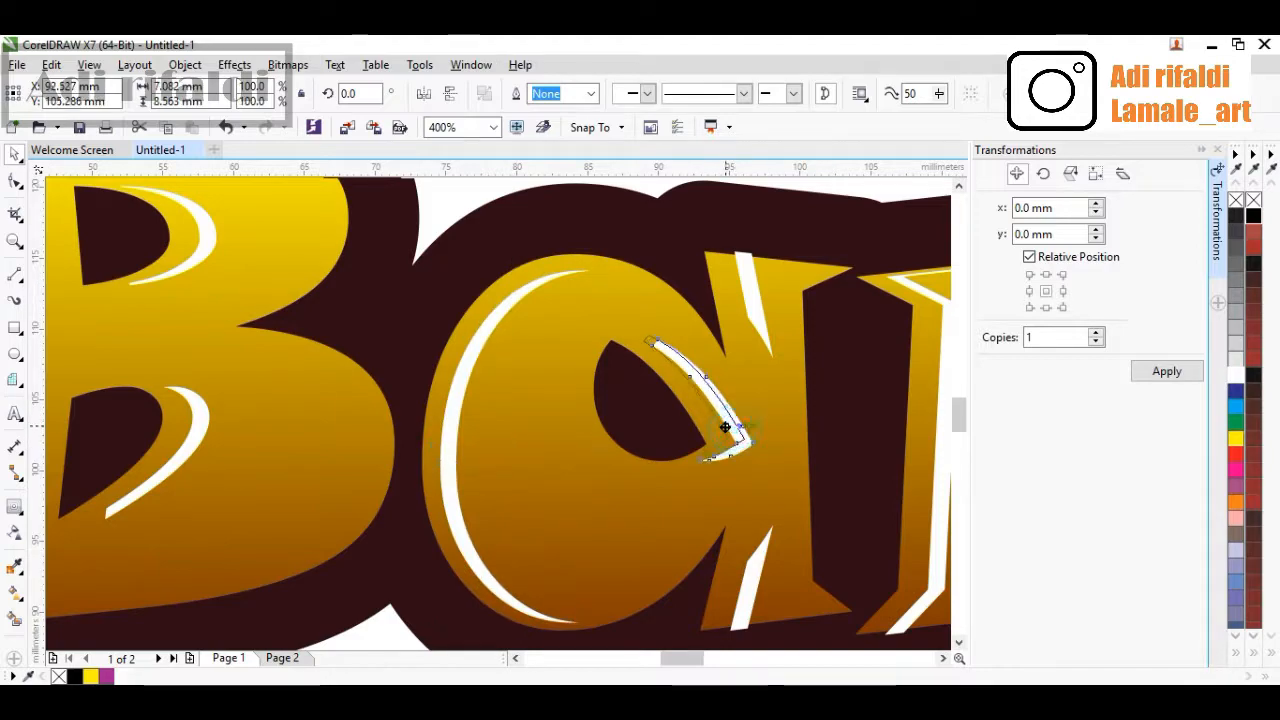
pyautogui.click(731, 433)
pyautogui.moveTo(765, 333); pyautogui.dragTo(755, 347)
pyautogui.moveTo(768, 565); pyautogui.dragTo(750, 544)
pyautogui.scroll(-4, 750, 544)
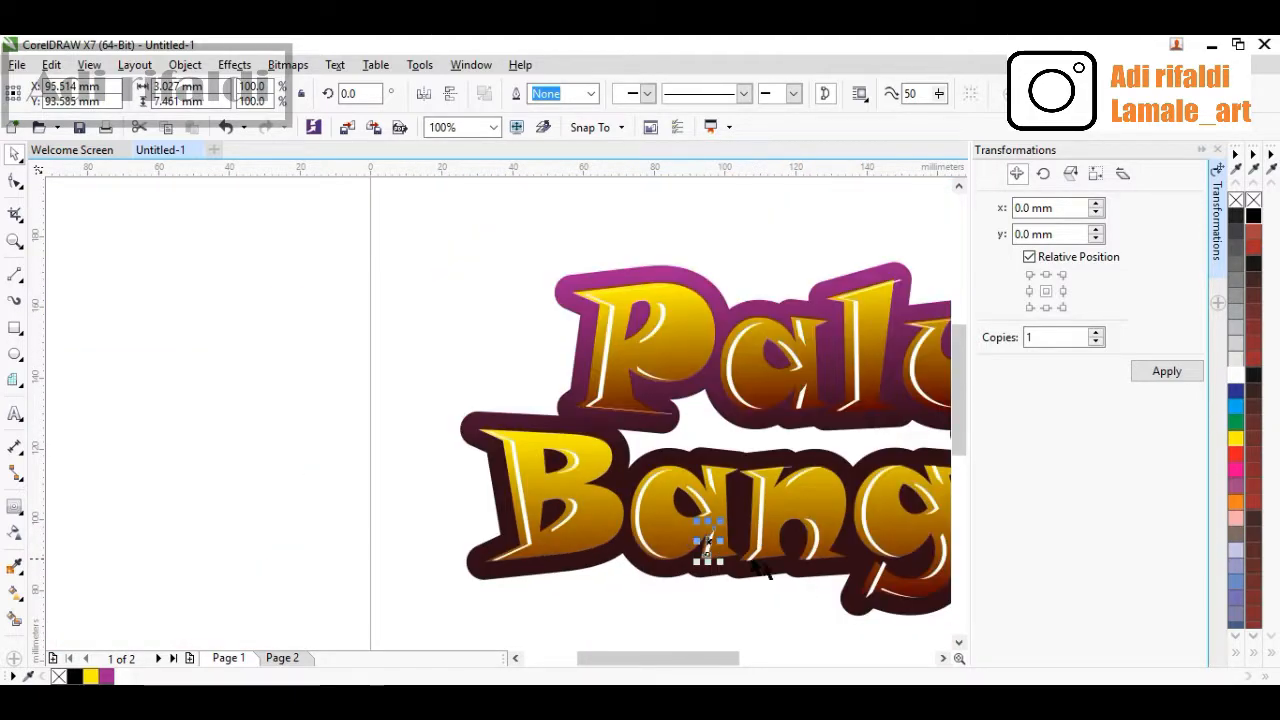
# Shorten the white highlight on the 'n' stem by raising its bottom edge and lowering its top edge
pyautogui.scroll(2, 822, 558)
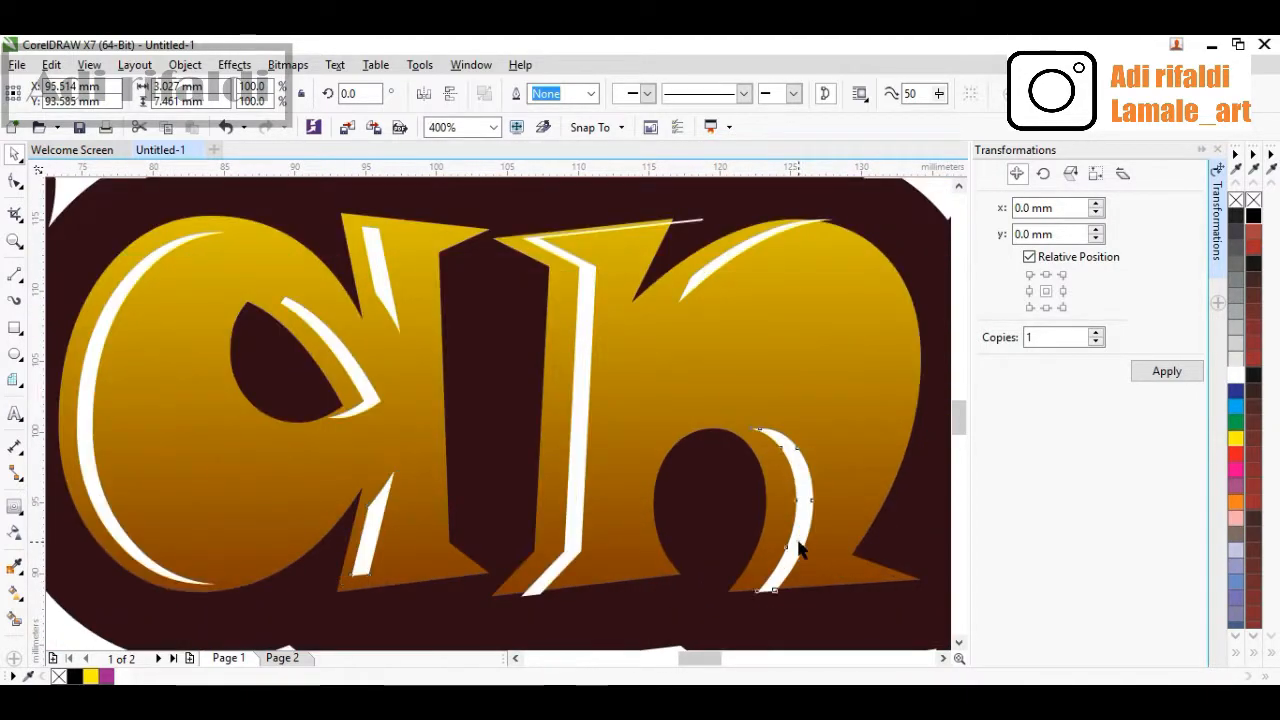
pyautogui.moveTo(800, 545); pyautogui.dragTo(795, 532)
pyautogui.click(562, 557)
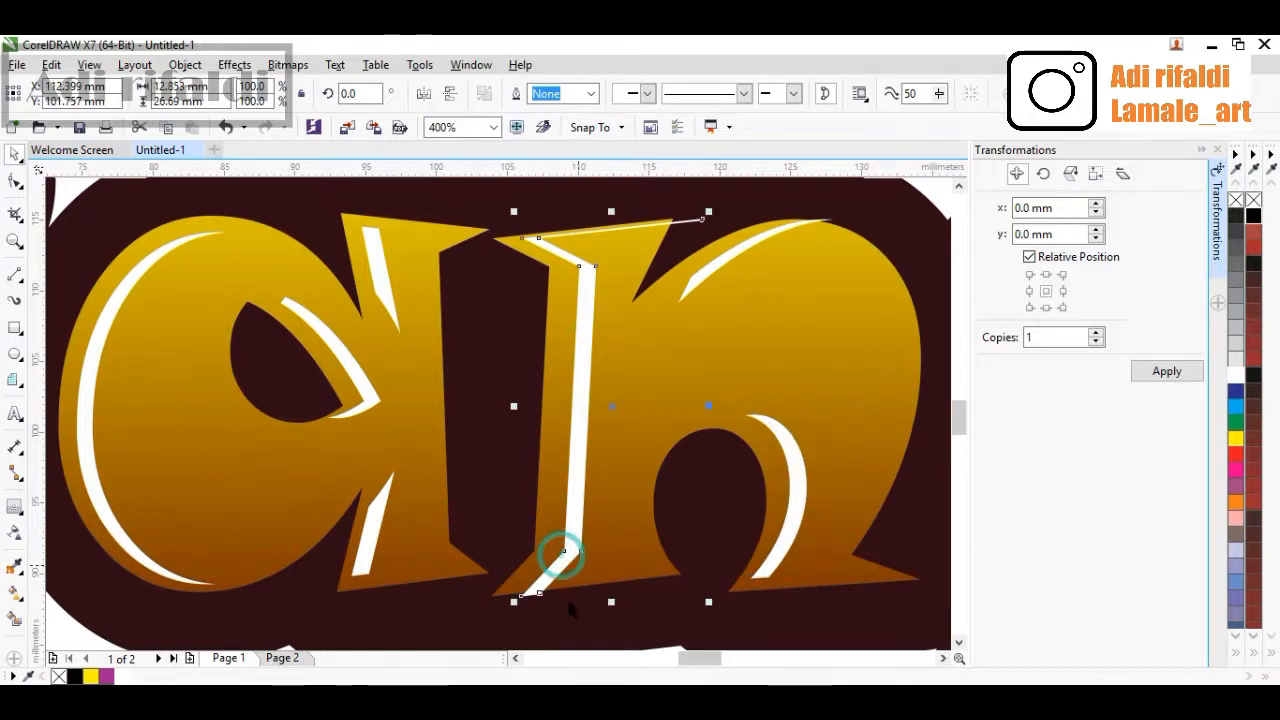
pyautogui.moveTo(611, 602); pyautogui.dragTo(611, 589)
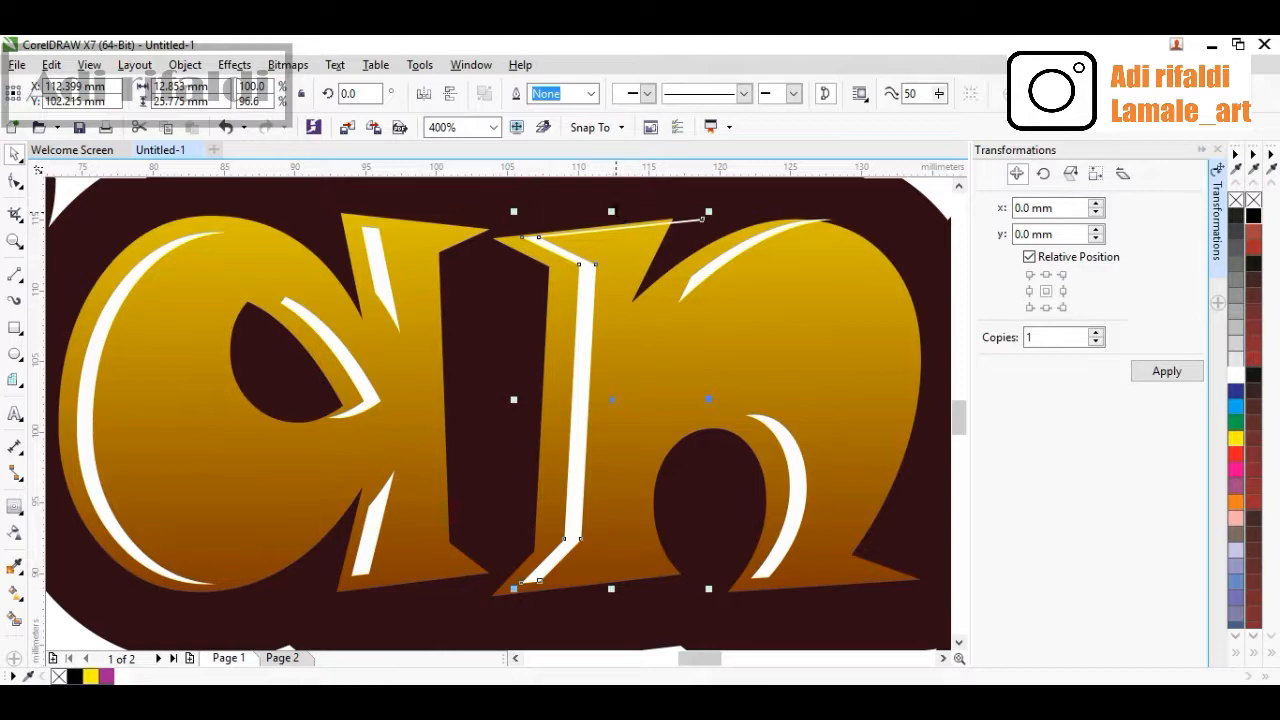
pyautogui.moveTo(611, 212); pyautogui.dragTo(611, 221)
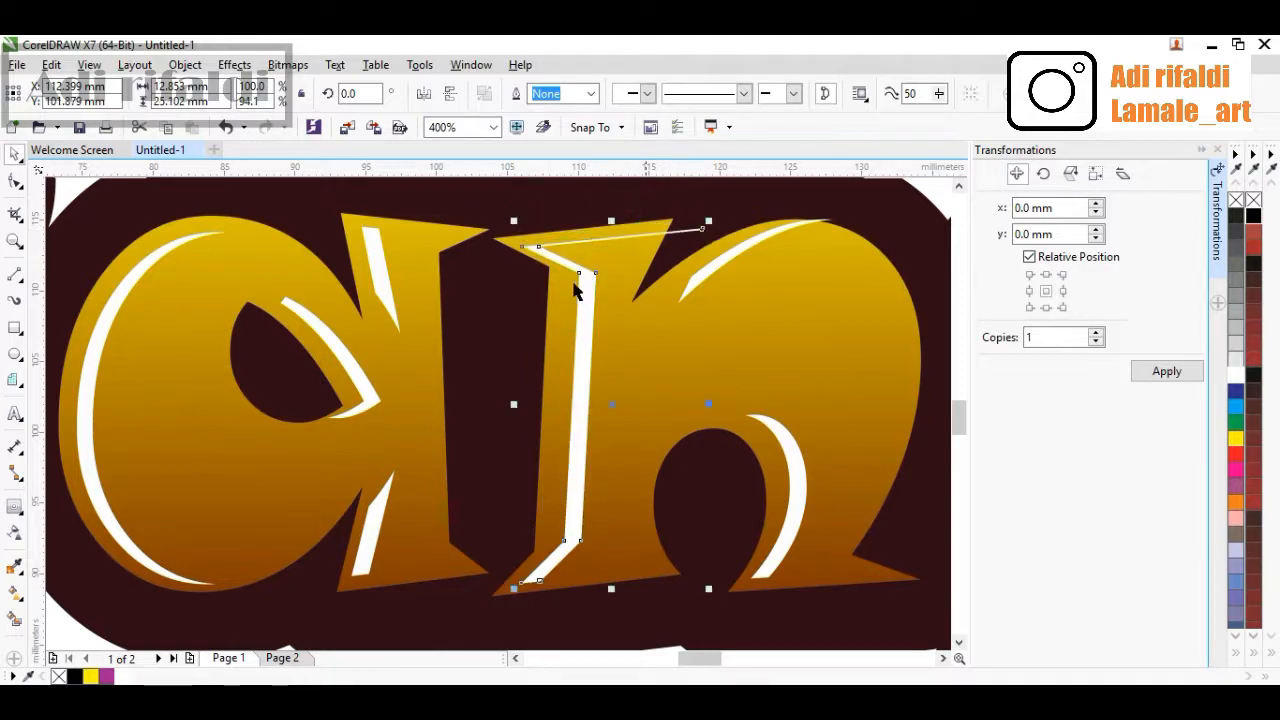
# Lower the top edge of the white arc highlight on the 'g' to about 92% height
pyautogui.click(672, 290)
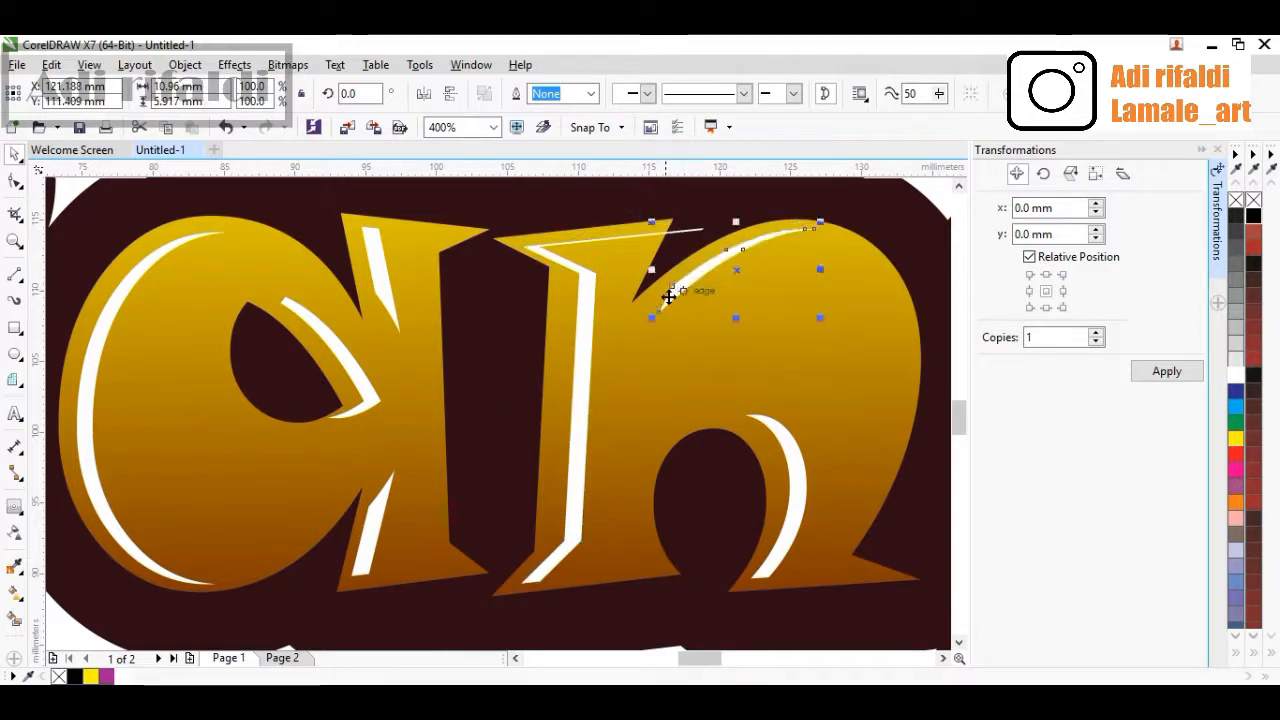
pyautogui.scroll(-2, 583, 335)
pyautogui.scroll(-2, 583, 335)
pyautogui.scroll(1, 720, 340)
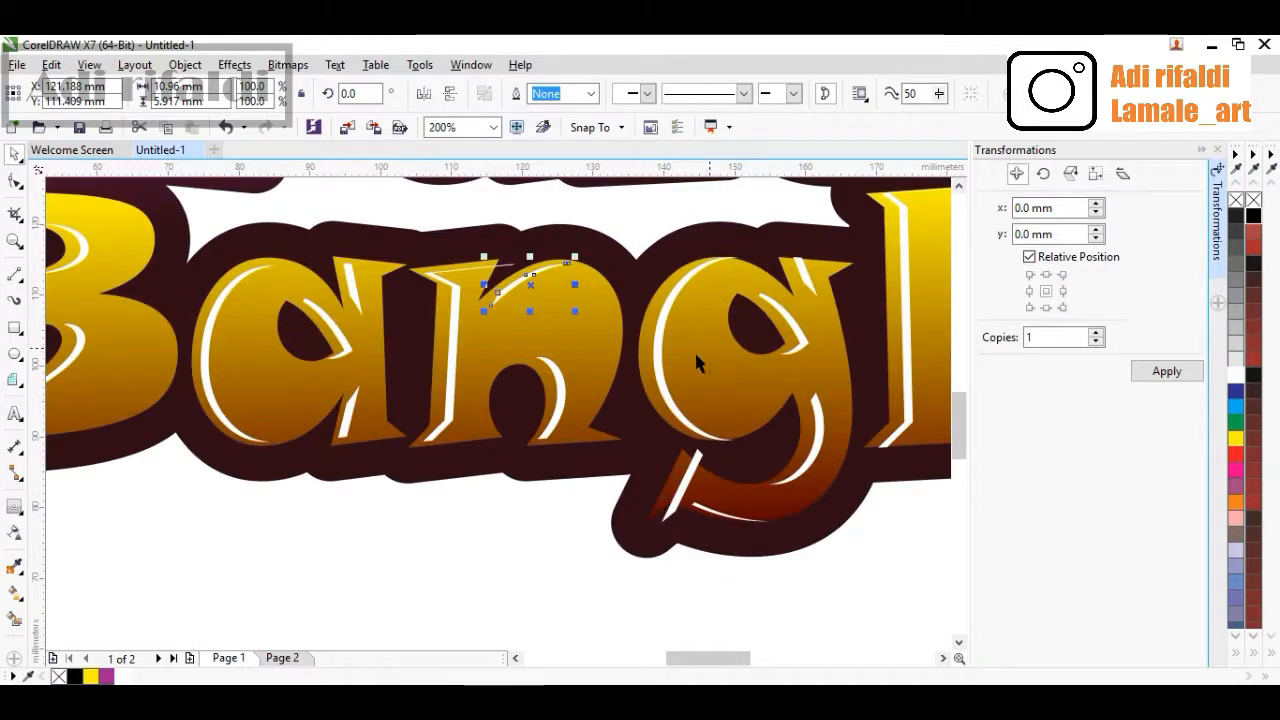
pyautogui.scroll(1, 659, 372)
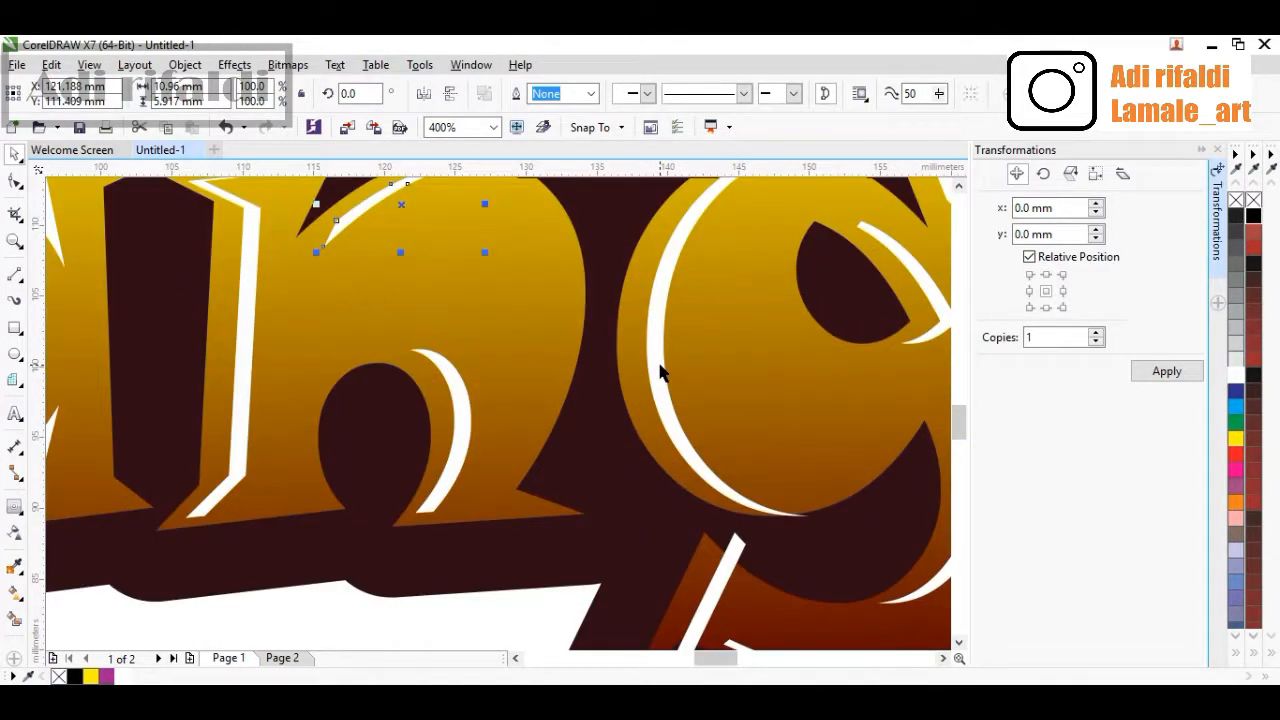
pyautogui.click(657, 364)
pyautogui.scroll(-1, 655, 362)
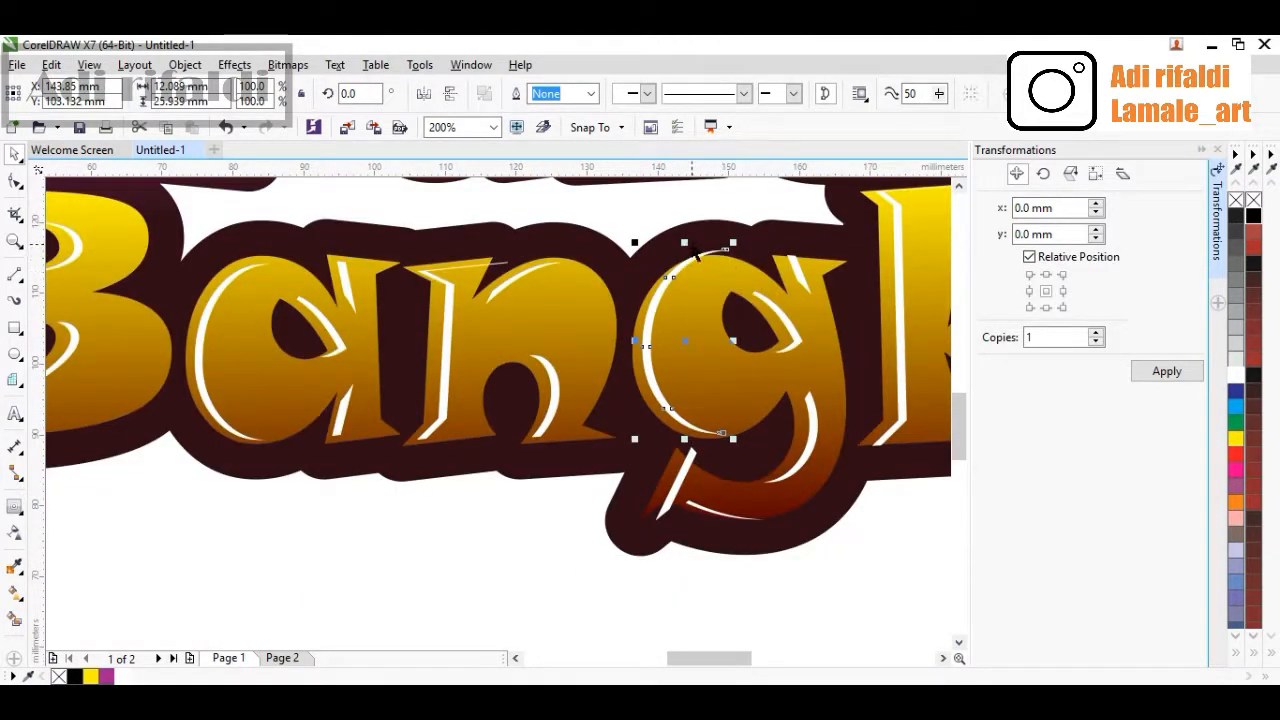
pyautogui.moveTo(684, 242); pyautogui.dragTo(690, 258)
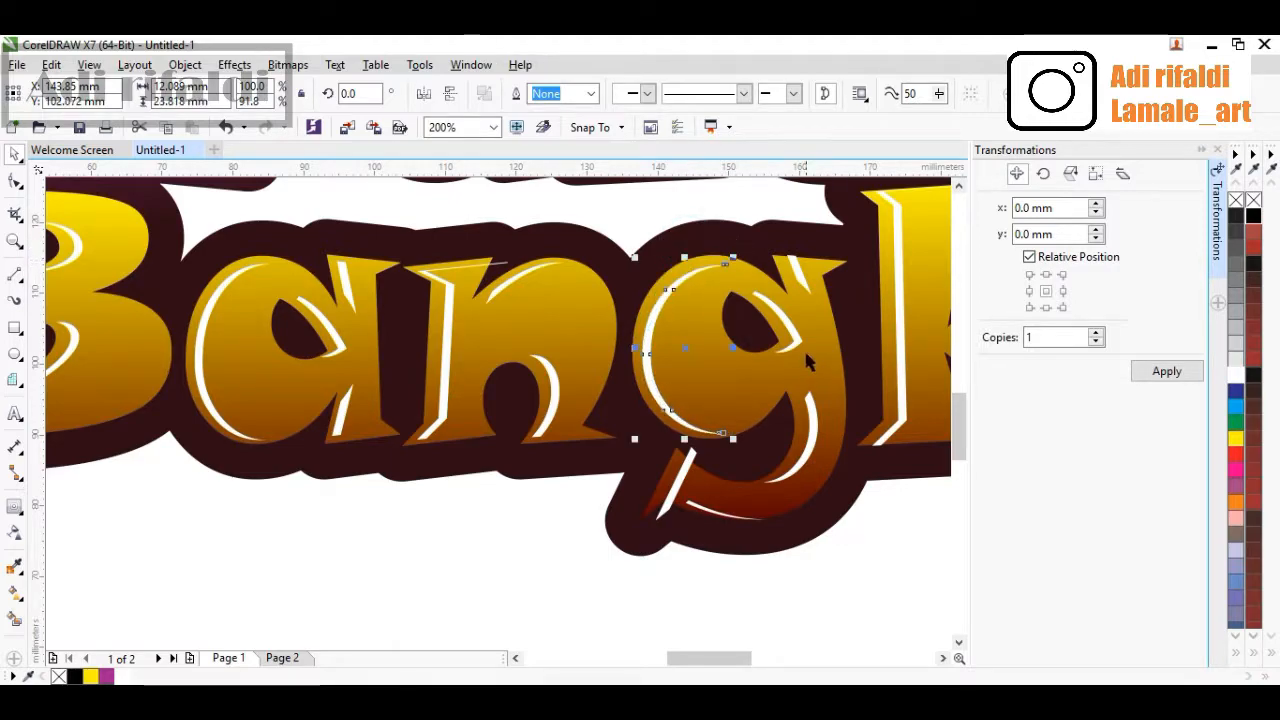
# Scale down the white stroke on the tail of the 'g' to about 69%
pyautogui.scroll(1, 692, 482)
pyautogui.click(686, 472)
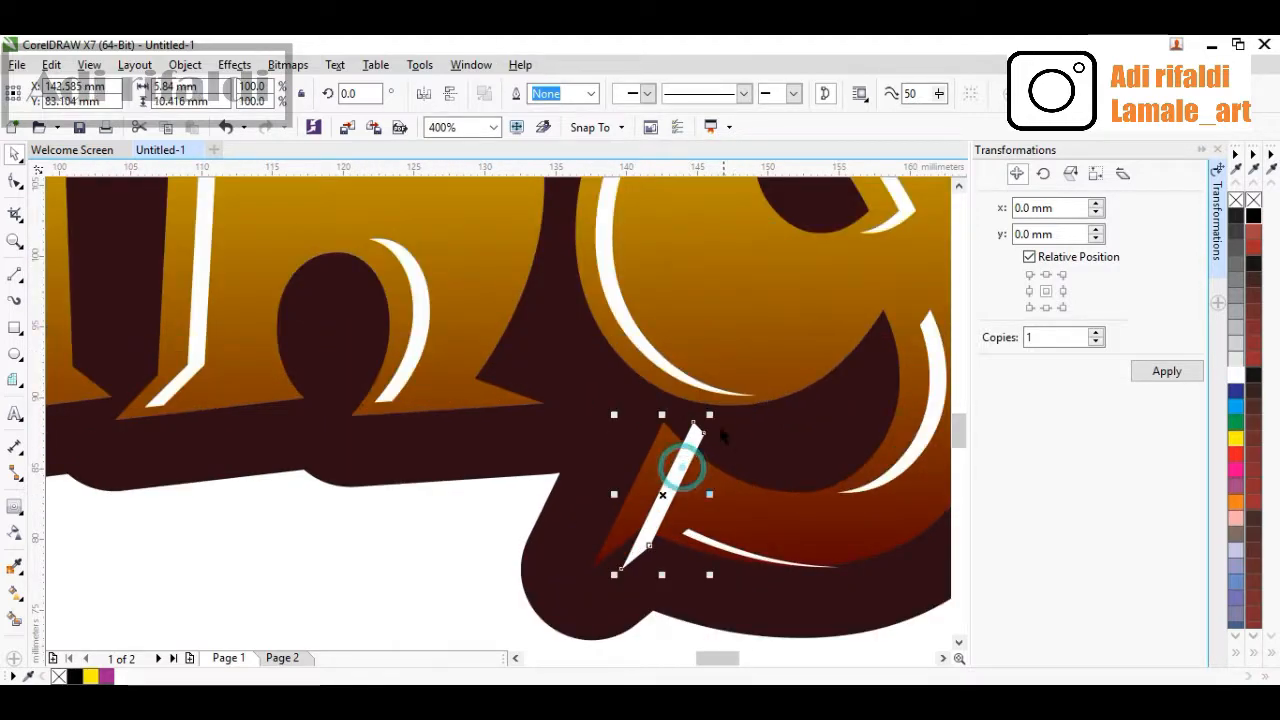
pyautogui.moveTo(709, 414); pyautogui.dragTo(680, 465)
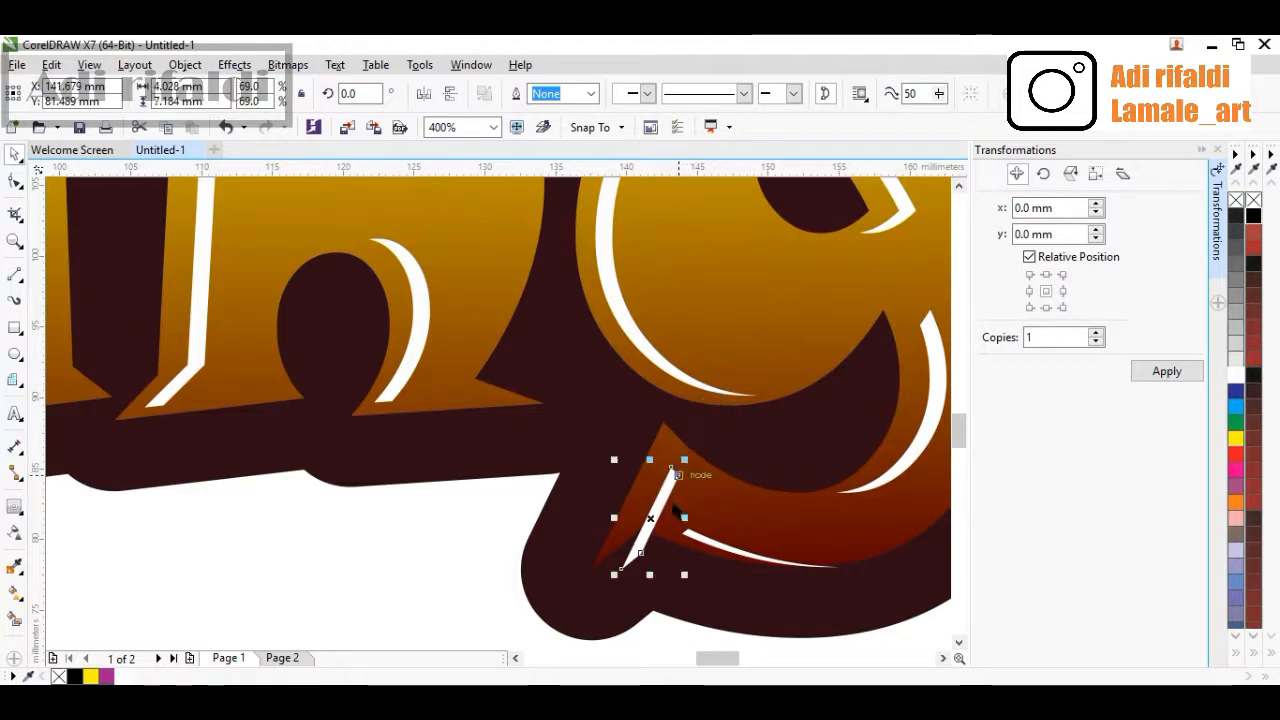
pyautogui.scroll(1, 663, 522)
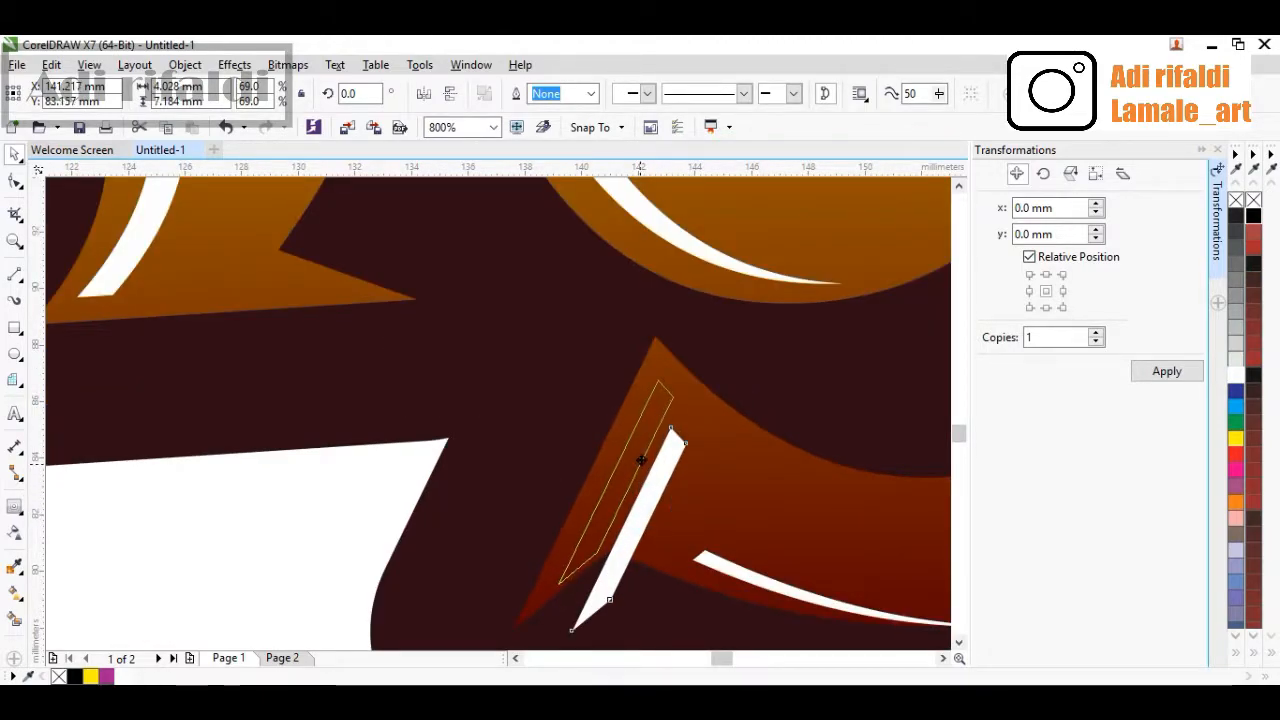
pyautogui.scroll(-4, 640, 459)
pyautogui.scroll(1, 500, 429)
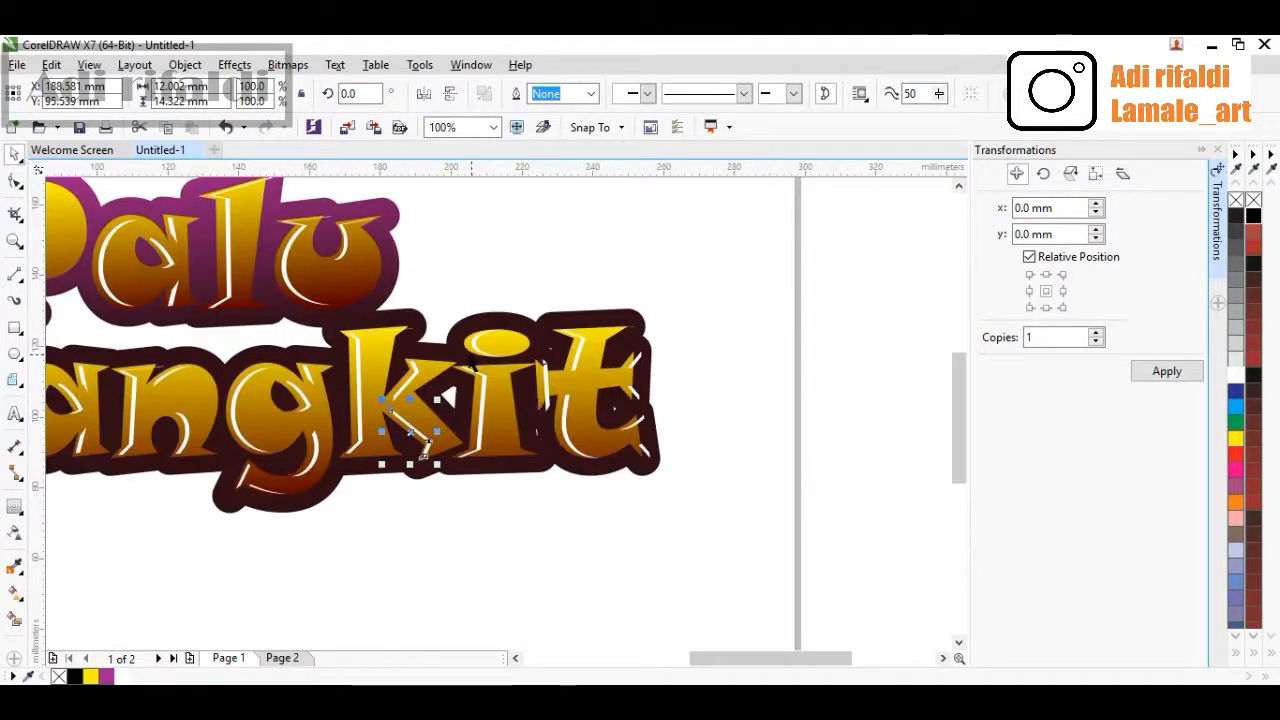
# Flatten the white highlight on the dot of the 'i' to about 80% height and shift it up-left
pyautogui.scroll(1, 472, 363)
pyautogui.scroll(1, 489, 326)
pyautogui.click(480, 326)
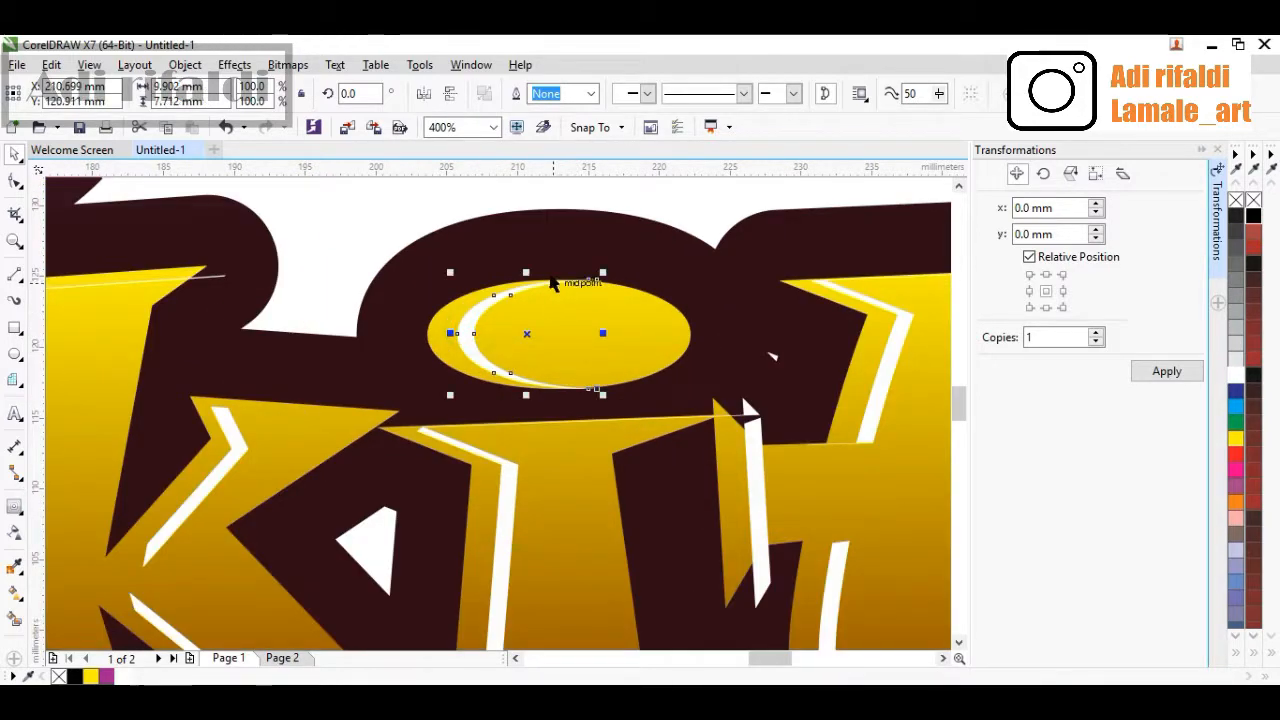
pyautogui.moveTo(529, 273); pyautogui.dragTo(529, 291)
pyautogui.scroll(1, 501, 340)
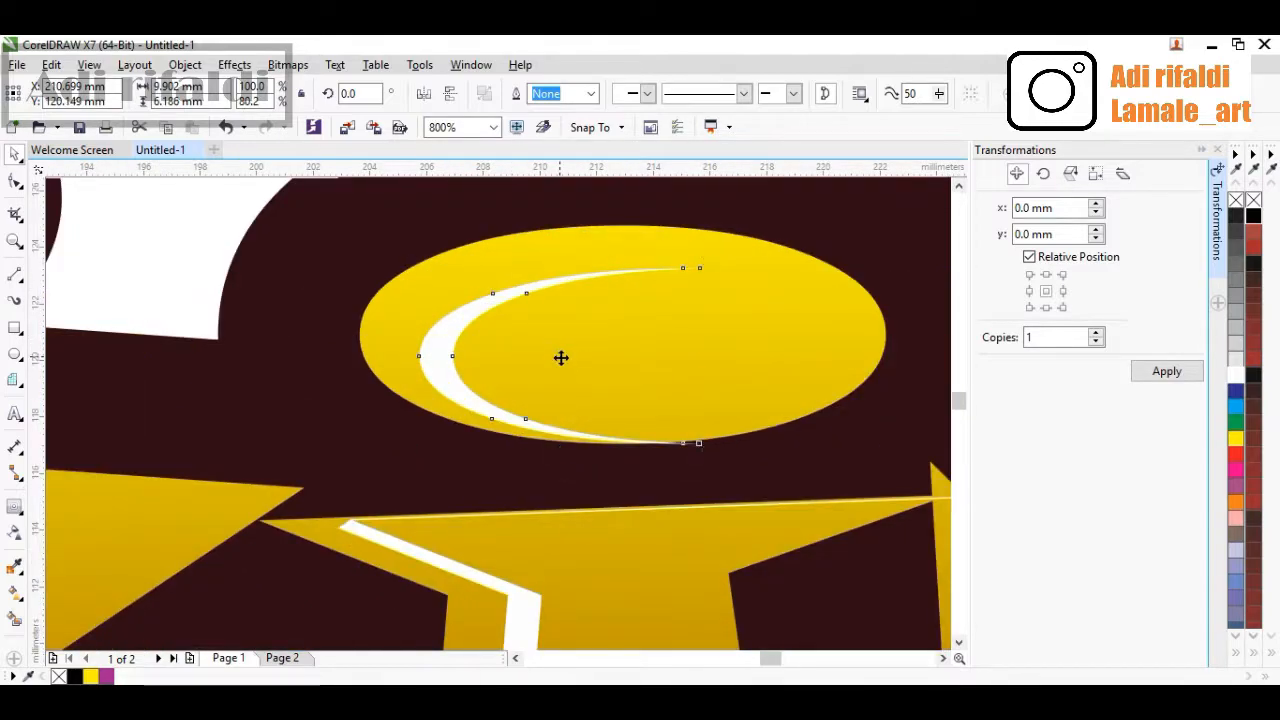
pyautogui.moveTo(561, 357); pyautogui.dragTo(537, 334)
# Shorten the white highlight on the 'i' stem slightly from both bottom and top
pyautogui.scroll(-1, 537, 334)
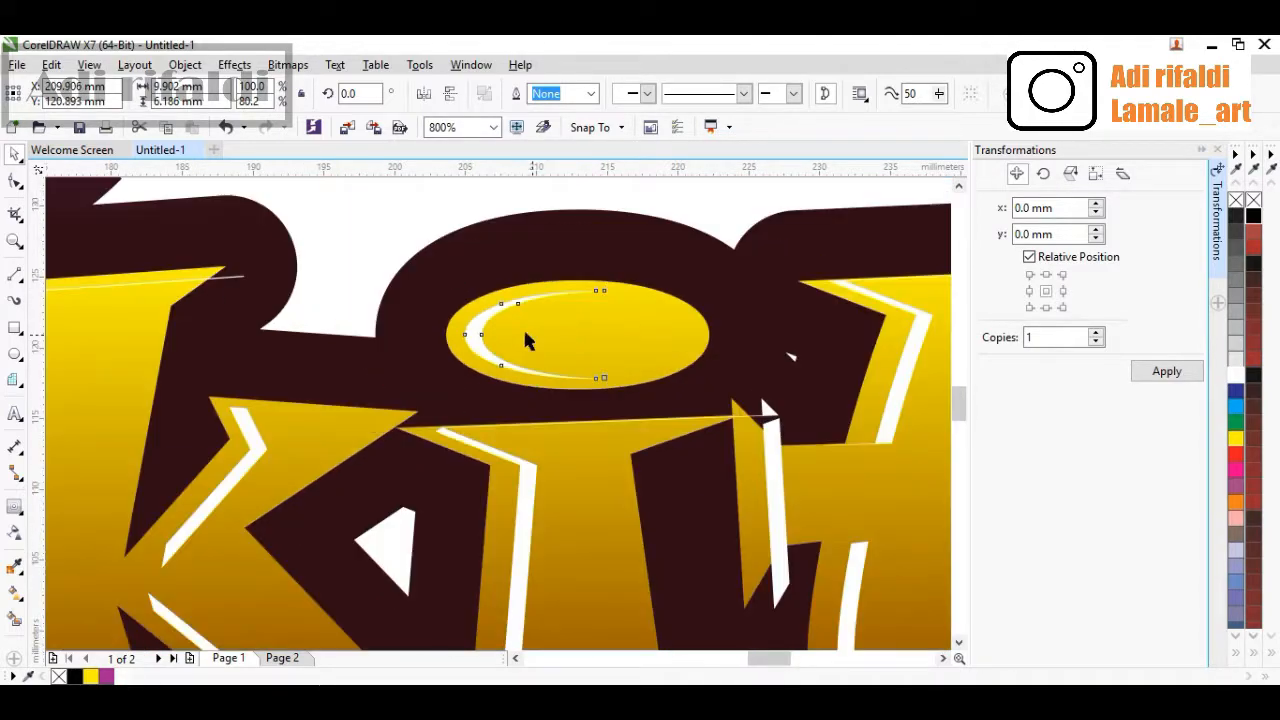
pyautogui.scroll(-2, 523, 420)
pyautogui.scroll(2, 498, 598)
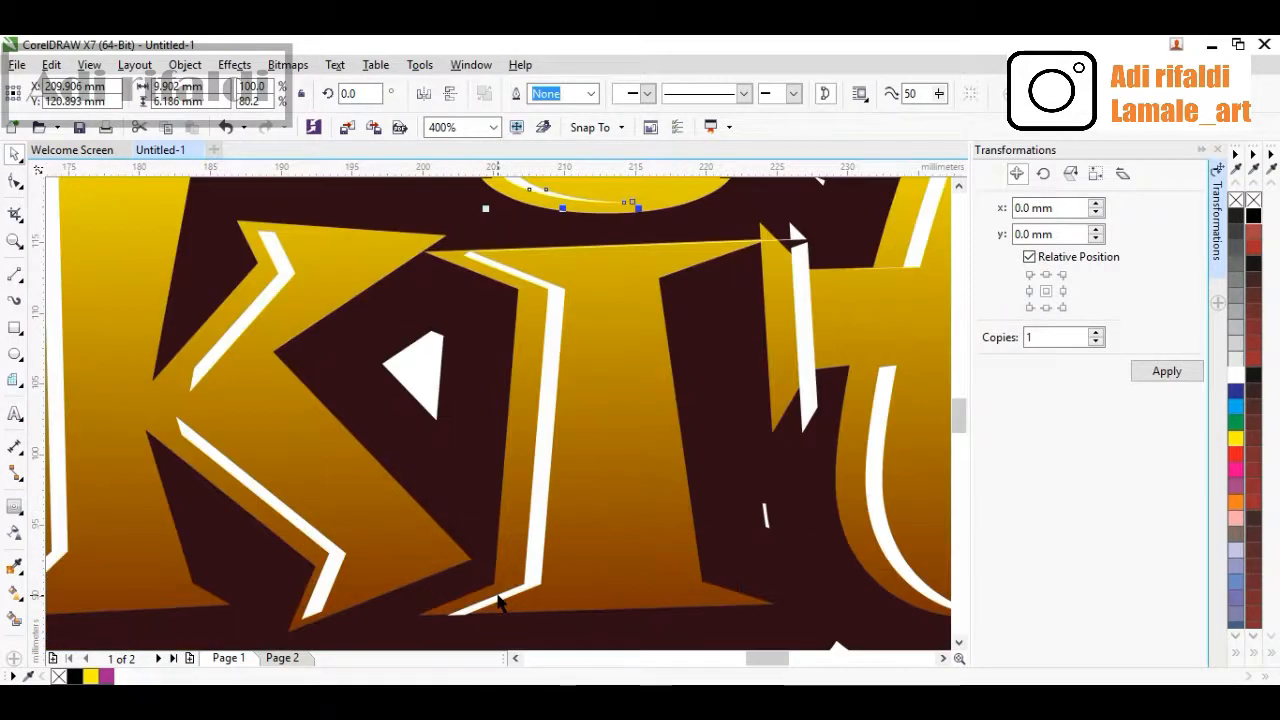
pyautogui.scroll(-1, 527, 577)
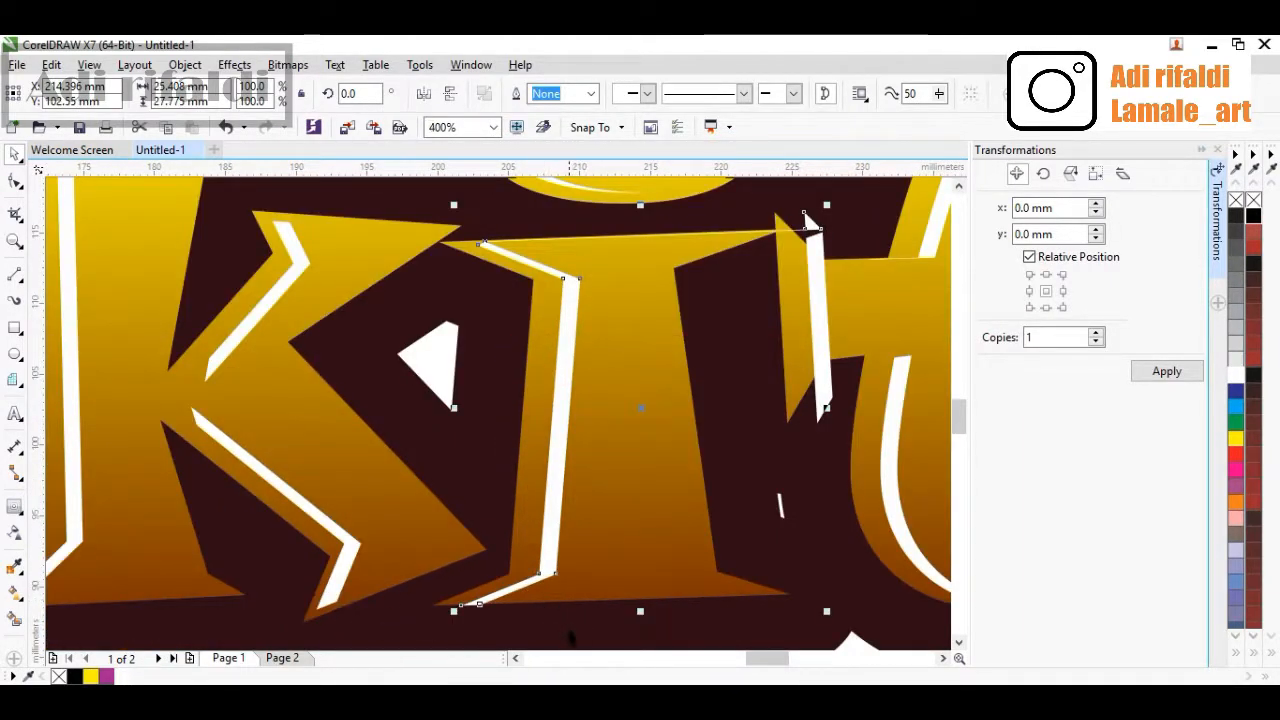
pyautogui.moveTo(641, 612); pyautogui.dragTo(638, 600)
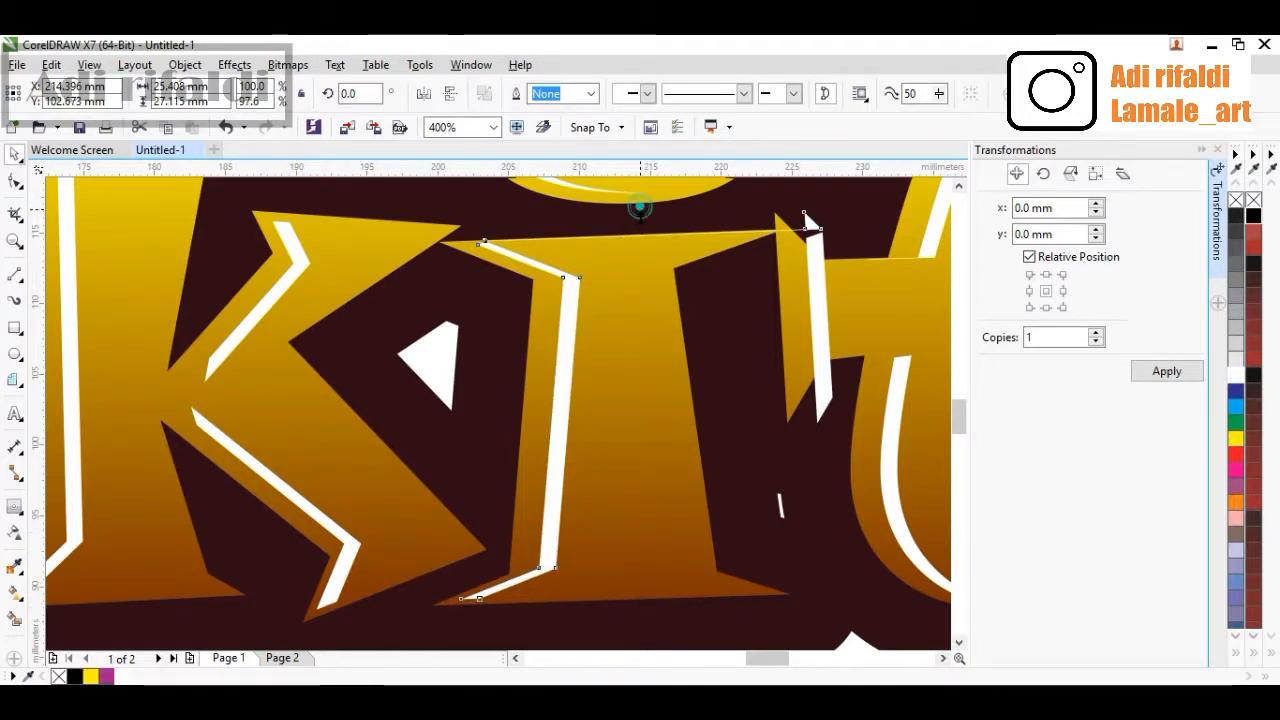
pyautogui.moveTo(640, 206); pyautogui.dragTo(640, 213)
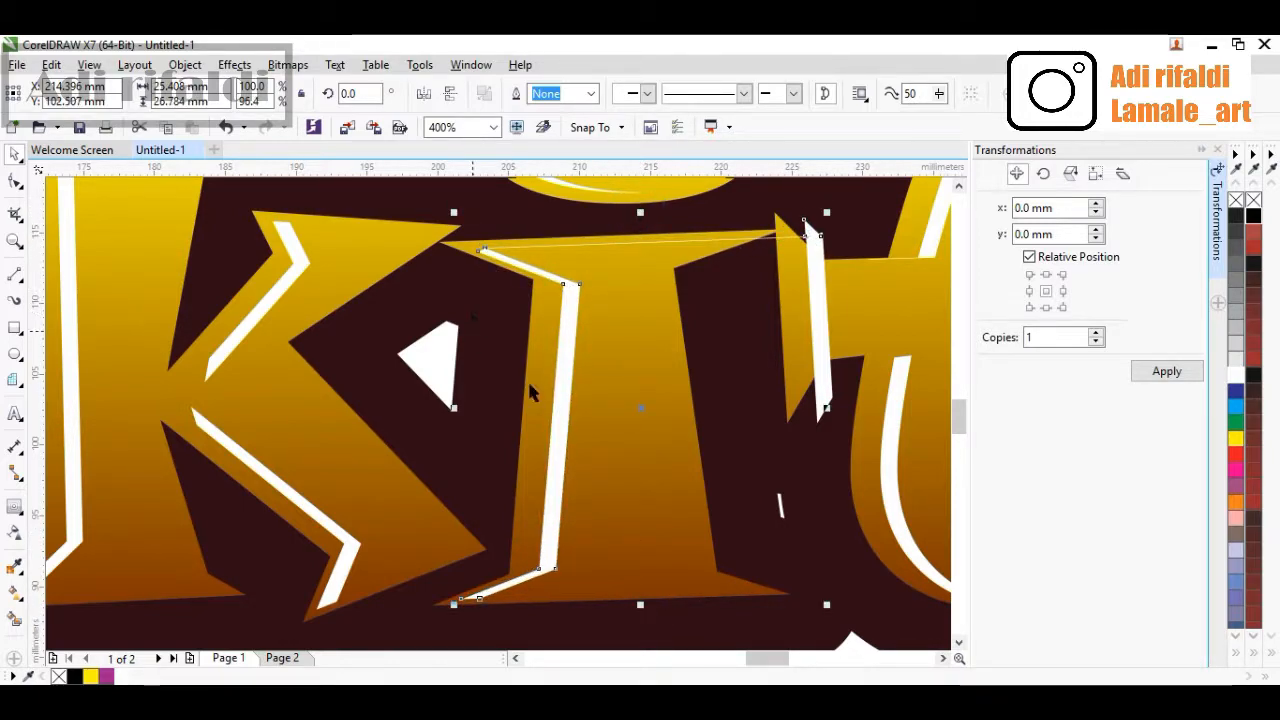
pyautogui.scroll(-1, 527, 378)
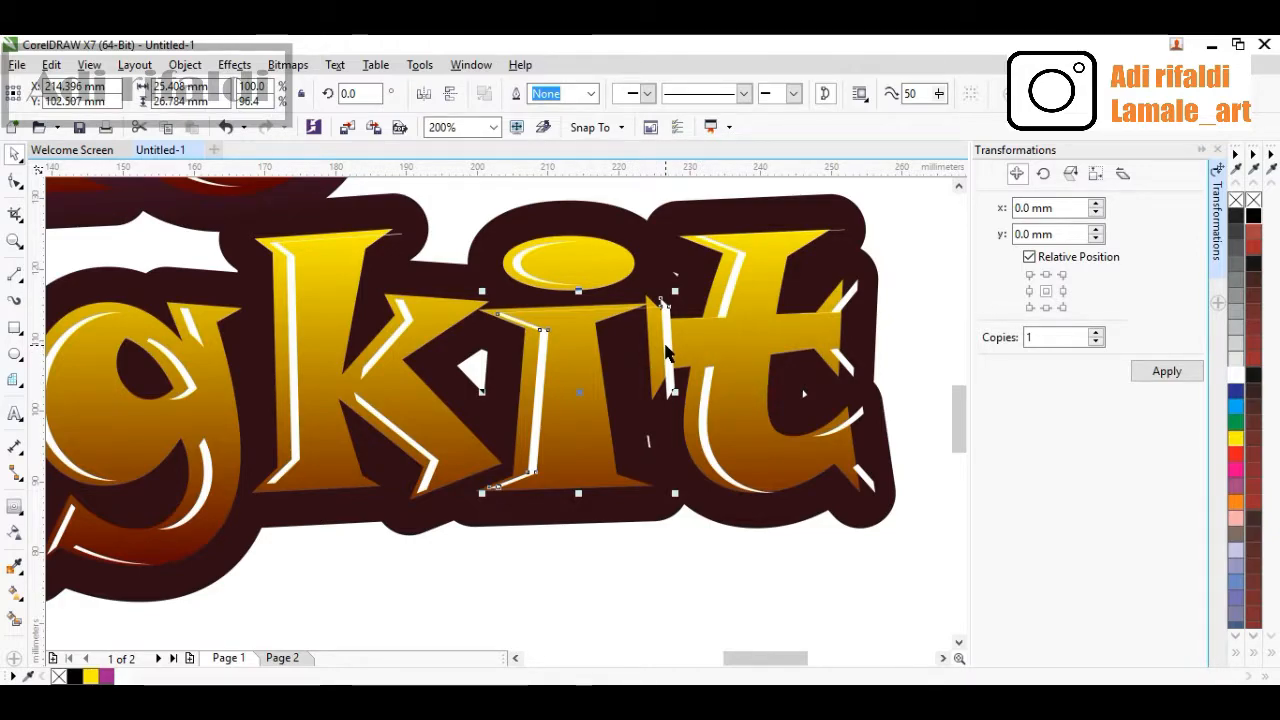
# Shrink the white highlights on the stem and crossbar tip of the 't'
pyautogui.hscroll(1, 676, 400)
pyautogui.scroll(1, 673, 460)
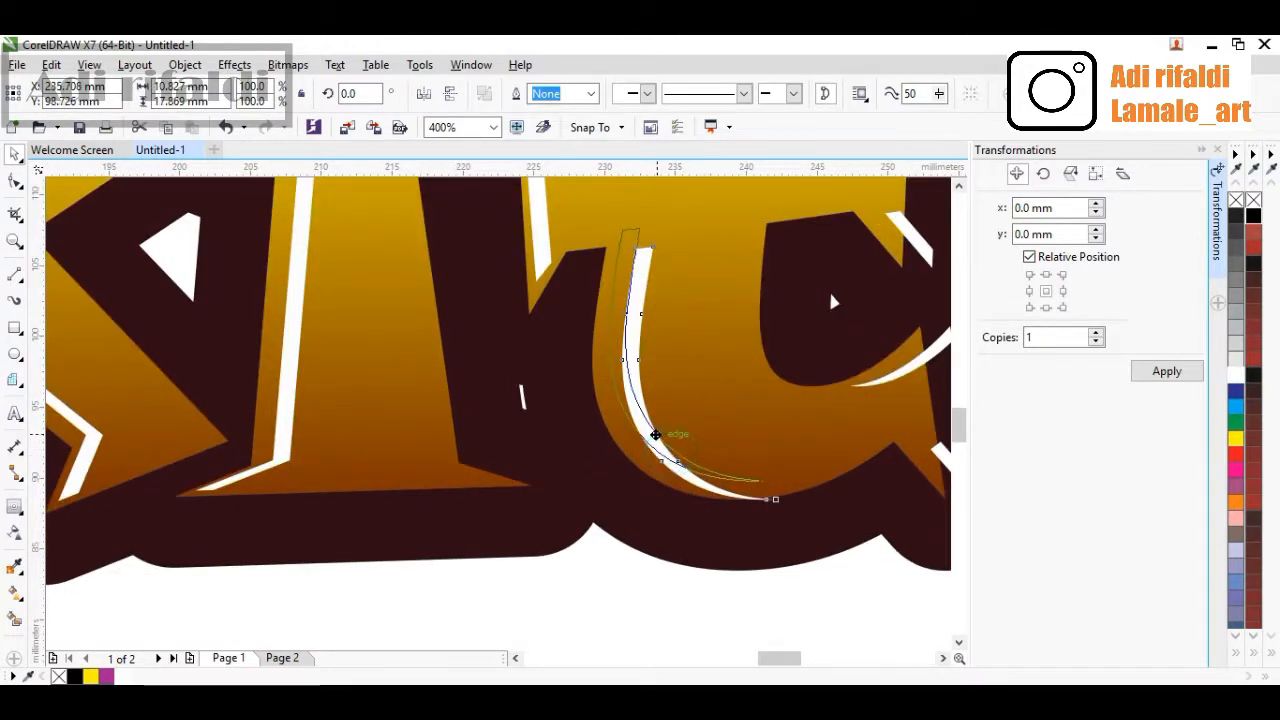
pyautogui.click(657, 432)
pyautogui.scroll(-1, 657, 432)
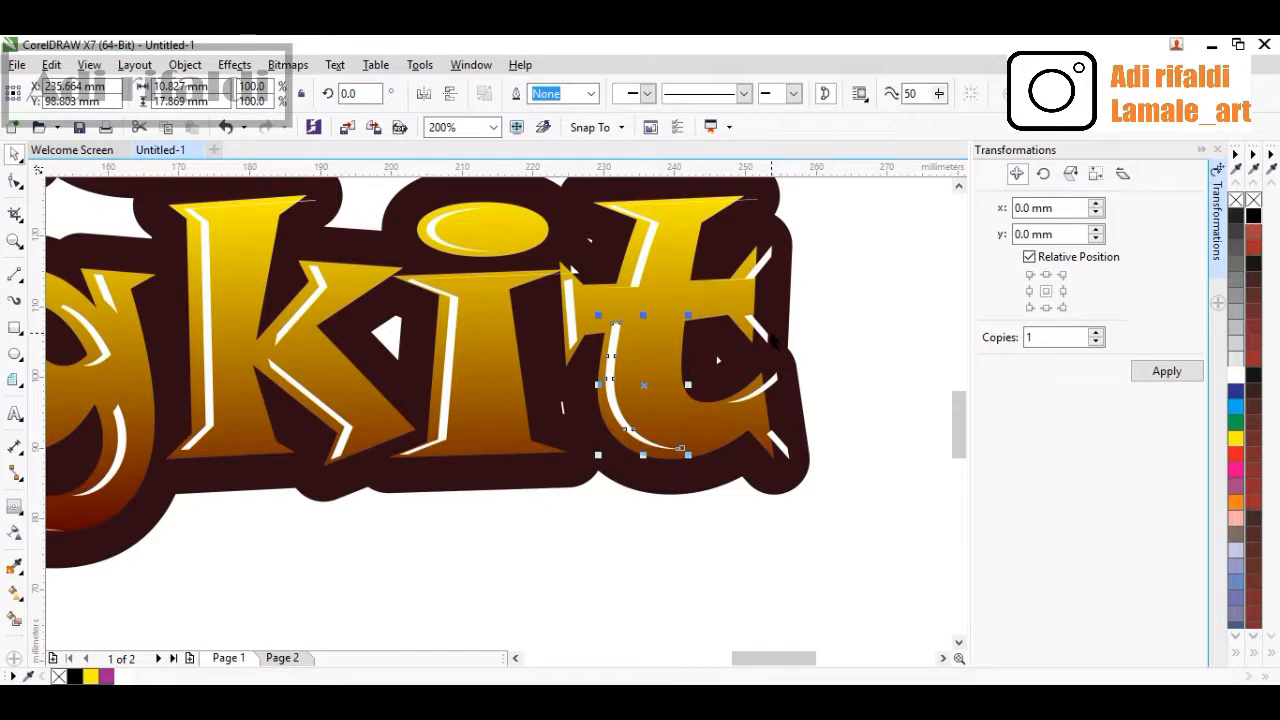
pyautogui.scroll(1, 765, 335)
pyautogui.scroll(1, 765, 335)
pyautogui.moveTo(748, 328); pyautogui.dragTo(671, 283)
pyautogui.scroll(-1, 688, 353)
pyautogui.scroll(-2, 626, 386)
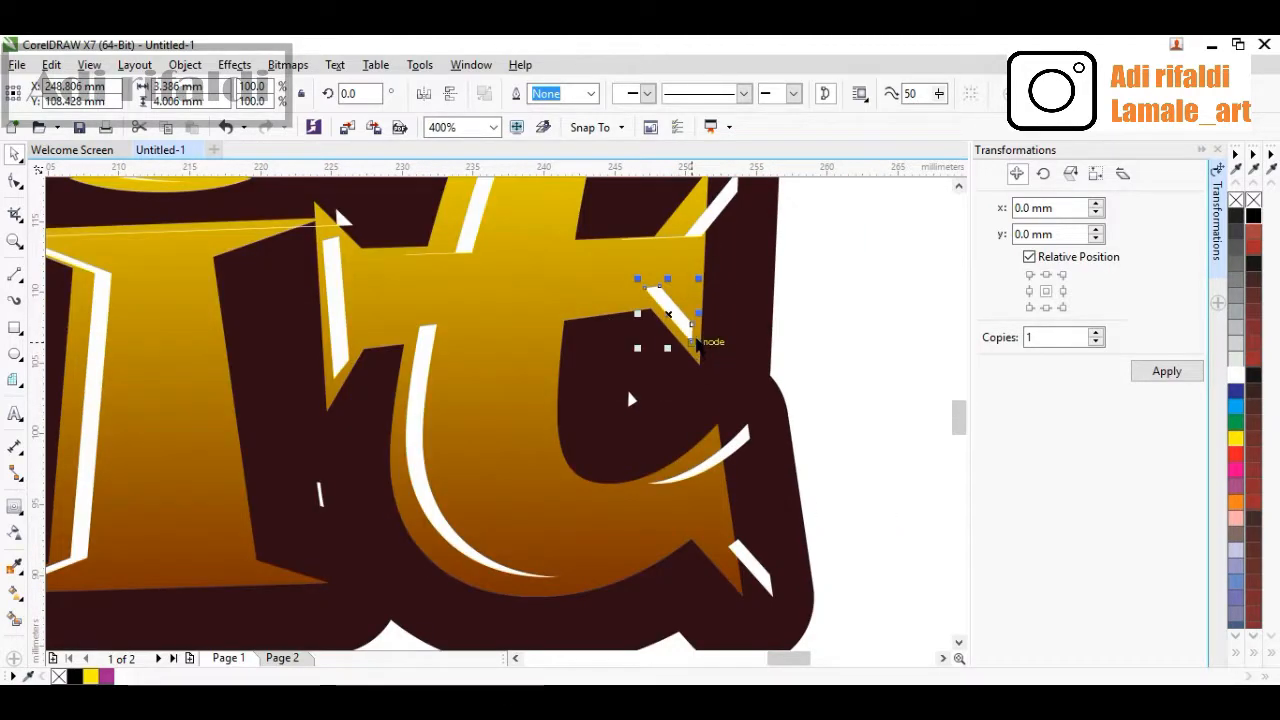
pyautogui.scroll(3, 708, 257)
pyautogui.moveTo(726, 318); pyautogui.dragTo(641, 343)
pyautogui.scroll(-1, 641, 343)
pyautogui.scroll(-1, 641, 343)
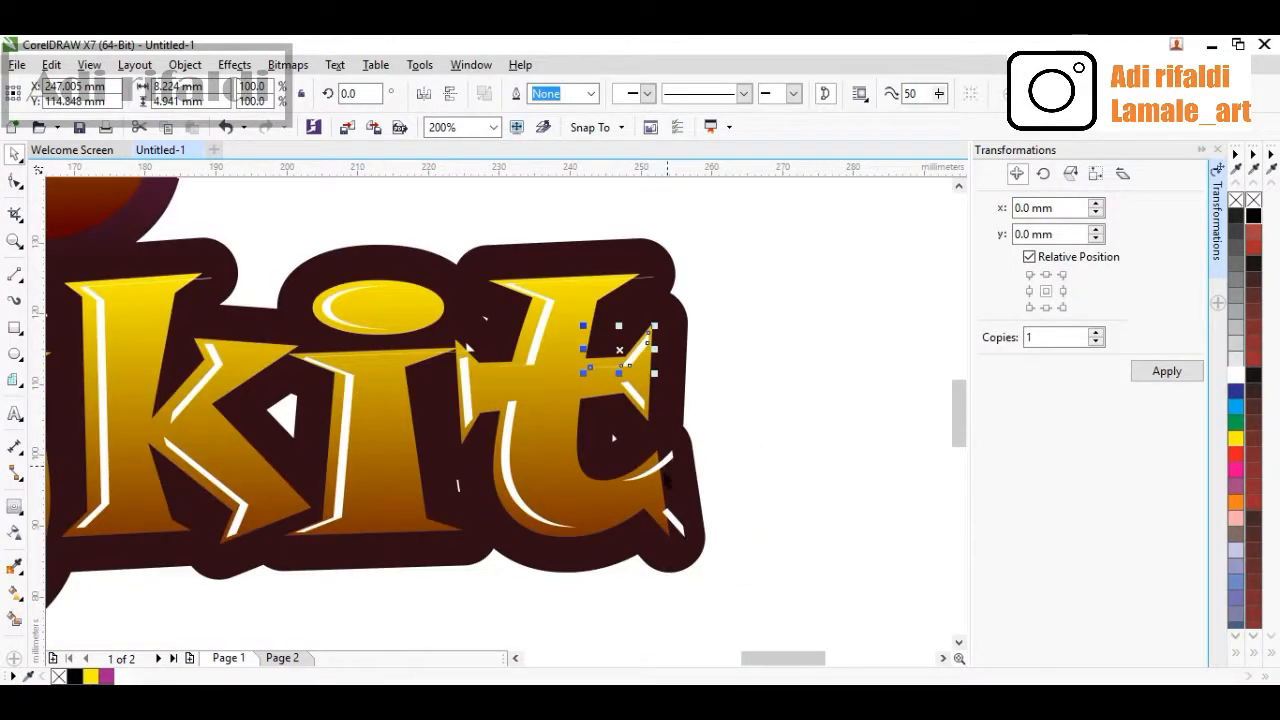
# Adjust the white highlights on the bottom curve and tail of the 't'
pyautogui.scroll(1, 658, 470)
pyautogui.click(642, 466)
pyautogui.moveTo(642, 466); pyautogui.dragTo(623, 482)
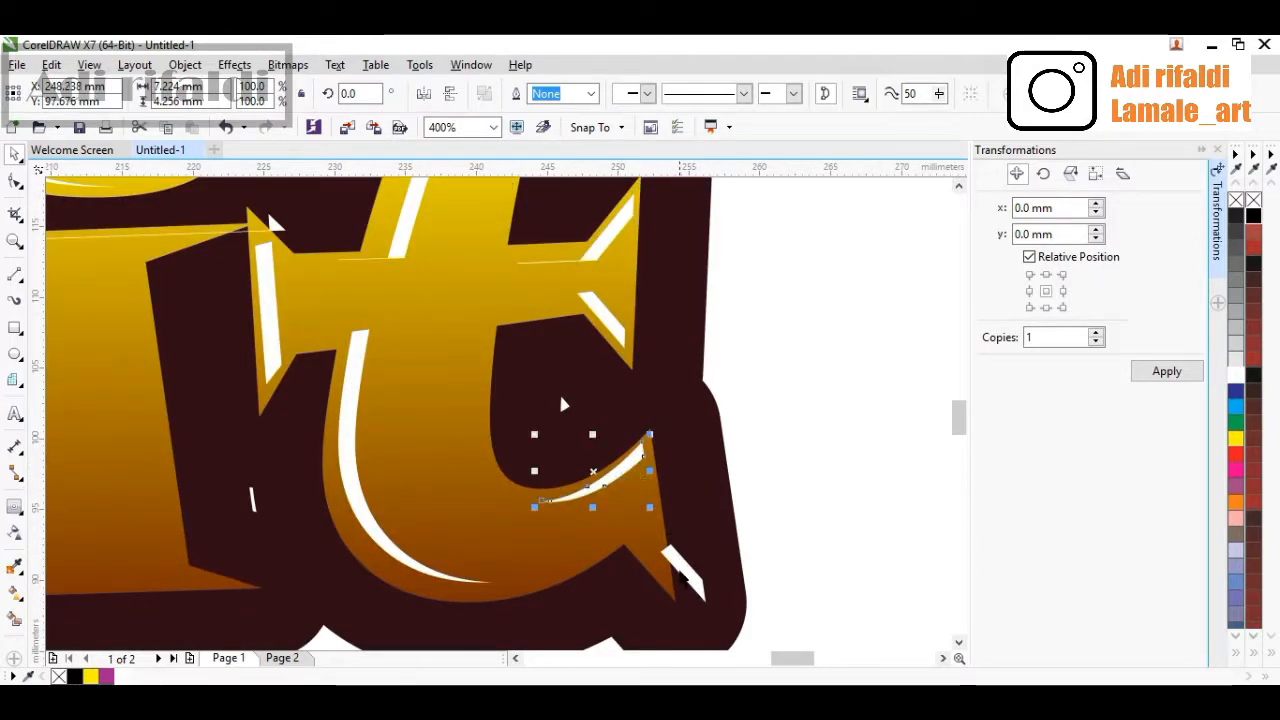
pyautogui.scroll(1, 679, 570)
pyautogui.moveTo(680, 562); pyautogui.dragTo(603, 510)
pyautogui.scroll(-2, 605, 508)
pyautogui.scroll(-1, 617, 470)
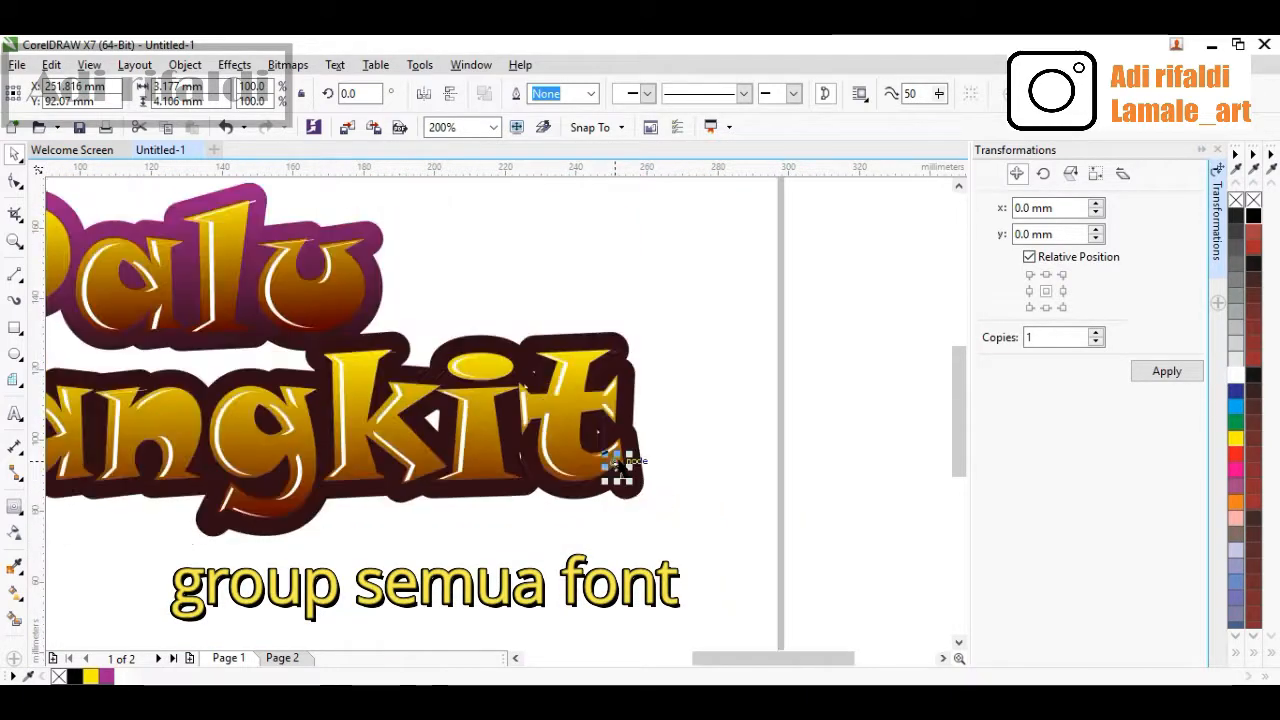
# Select all the lettering shapes and group them together
pyautogui.click(680, 486)
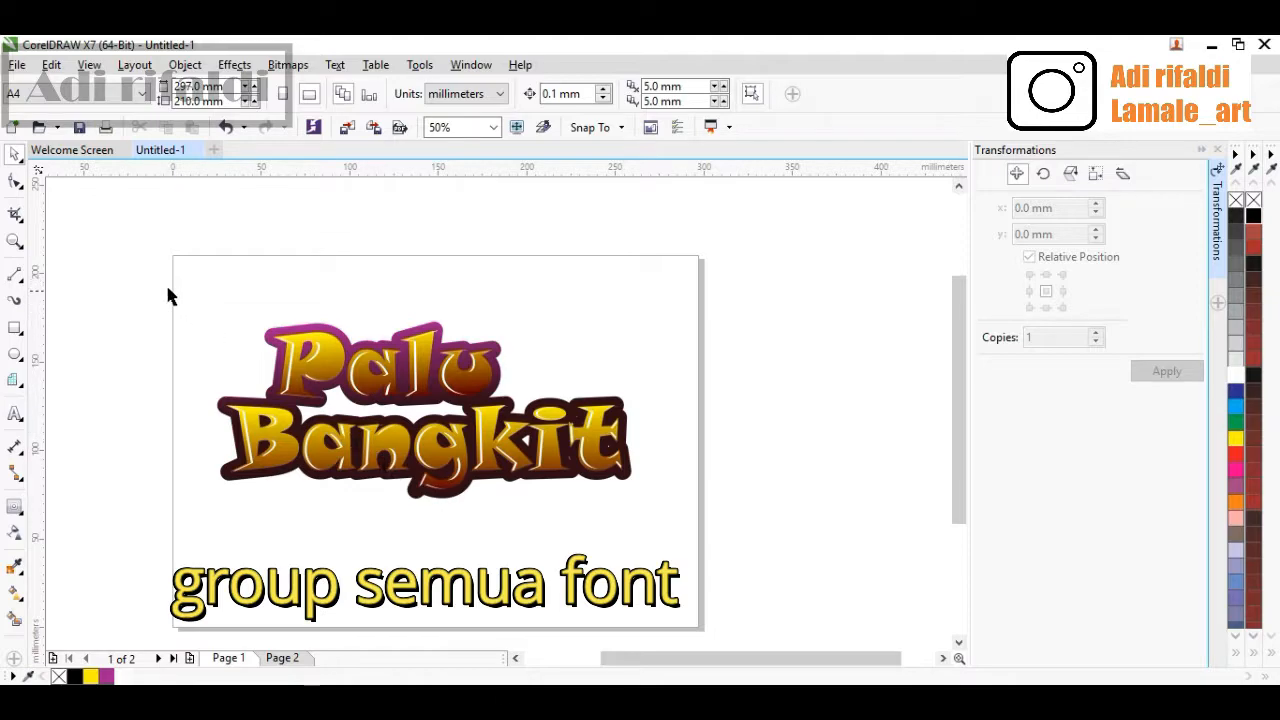
pyautogui.moveTo(168, 290); pyautogui.dragTo(658, 528)
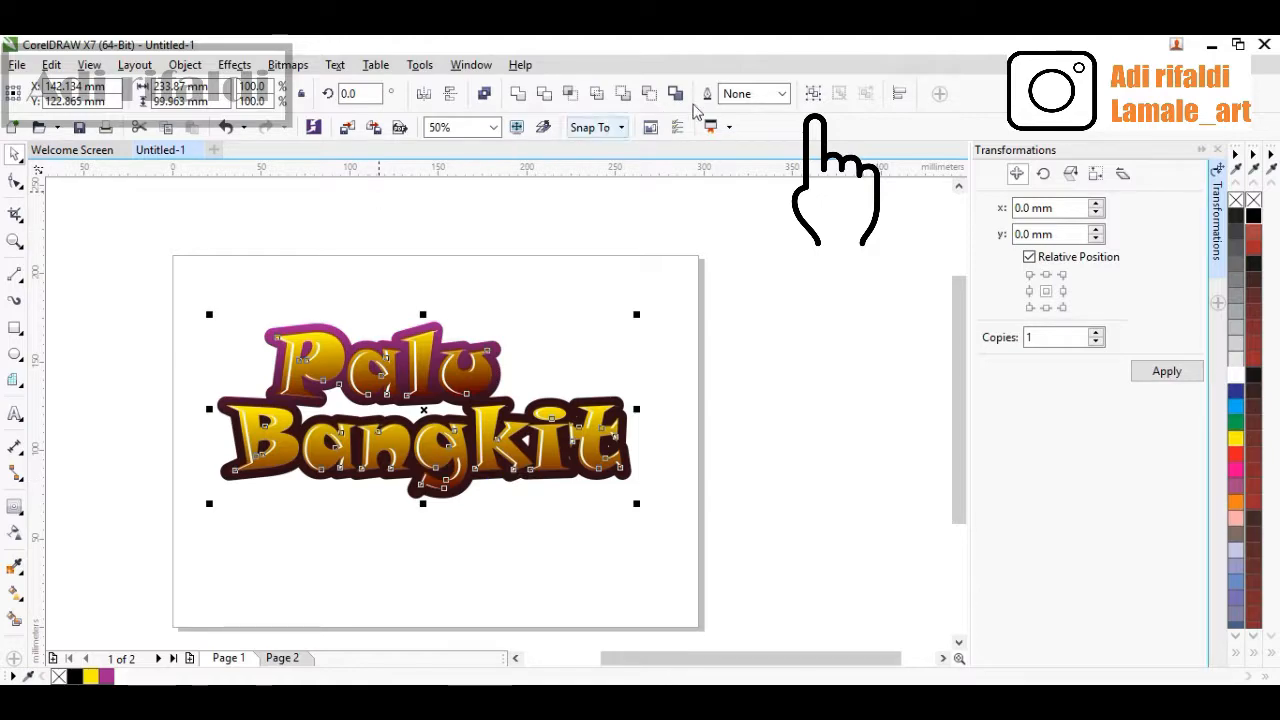
pyautogui.click(813, 94)
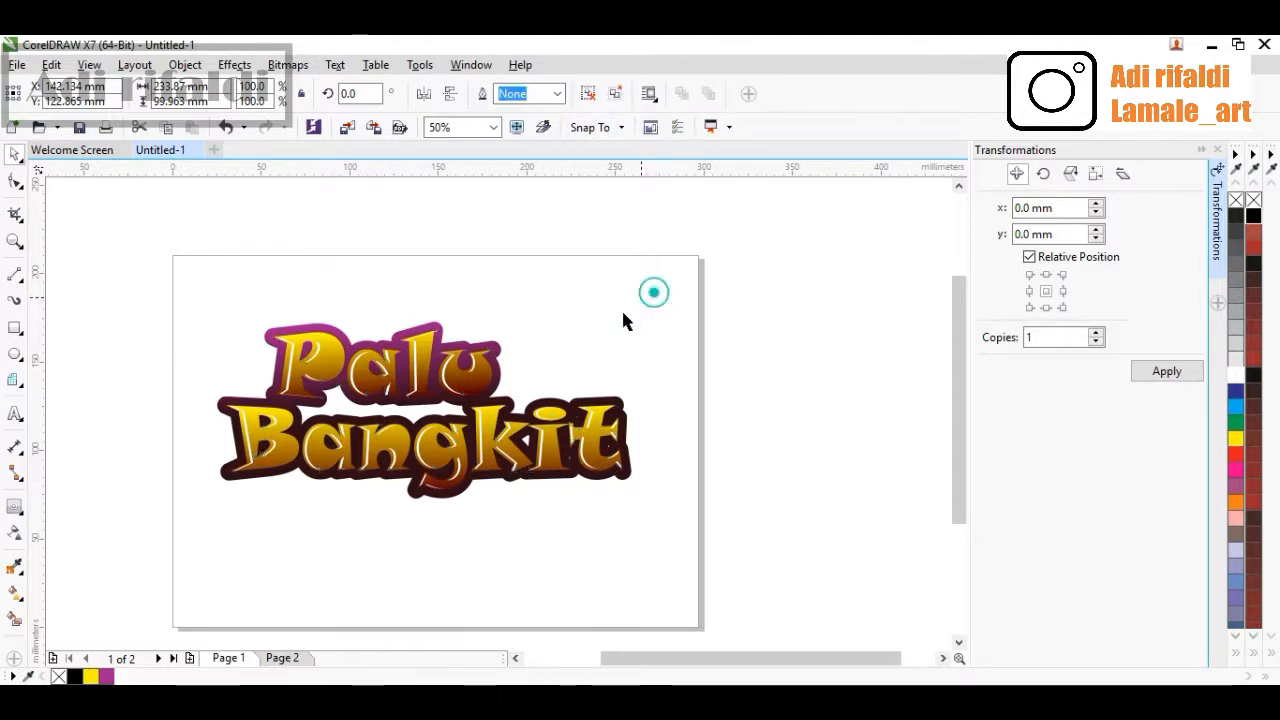
pyautogui.moveTo(452, 458); pyautogui.dragTo(580, 395)
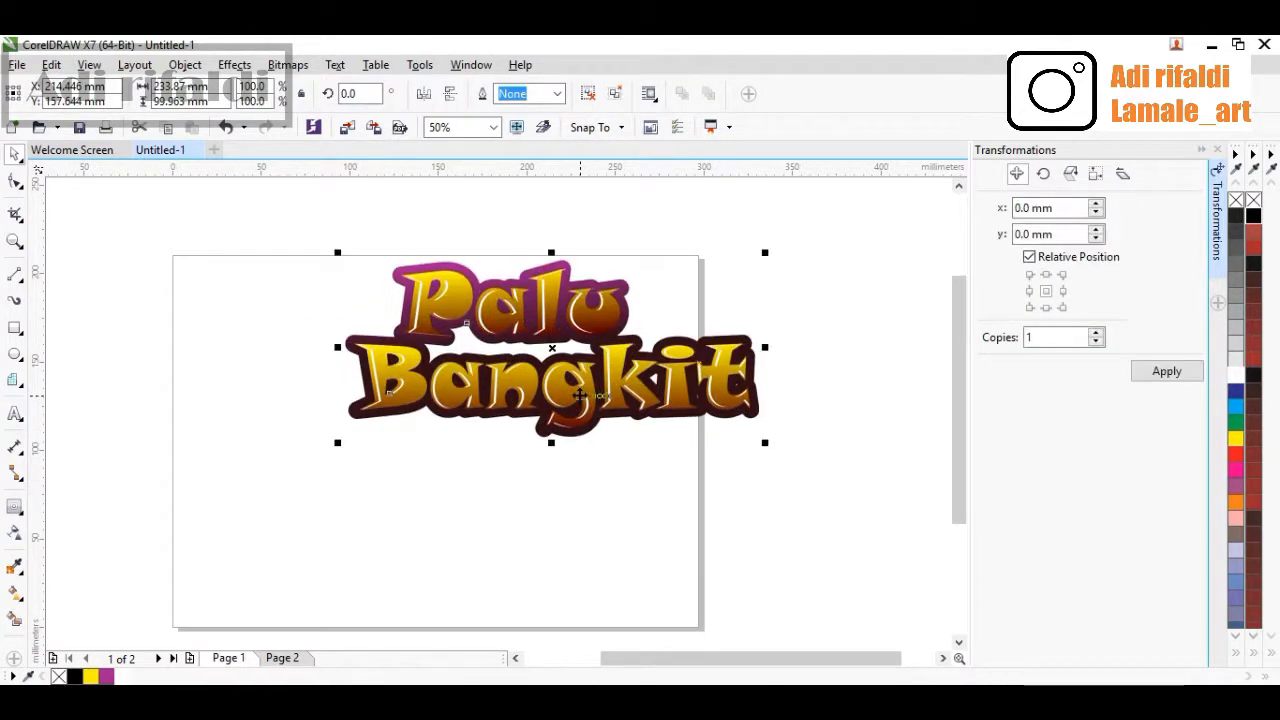
pyautogui.hotkey('ctrl', 'z')
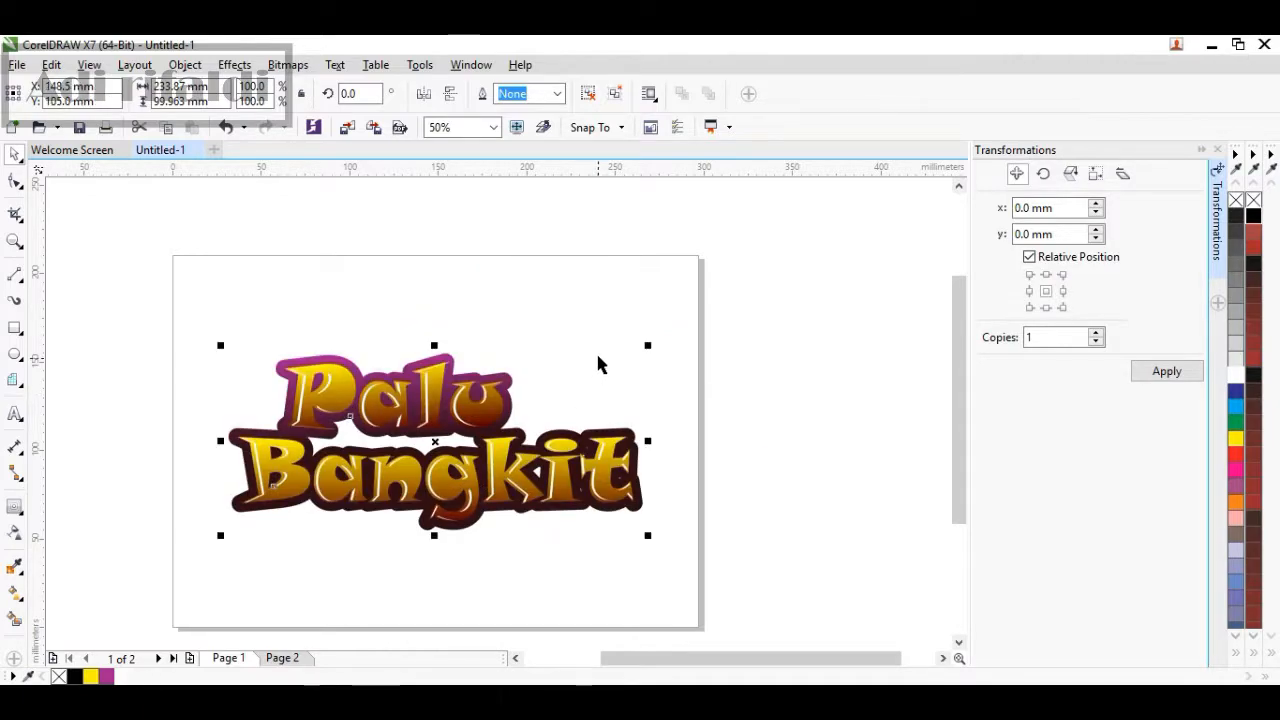
# Draw a page-sized rectangle filled light gray and send it behind the lettering
pyautogui.click(597, 351)
pyautogui.click(15, 327)
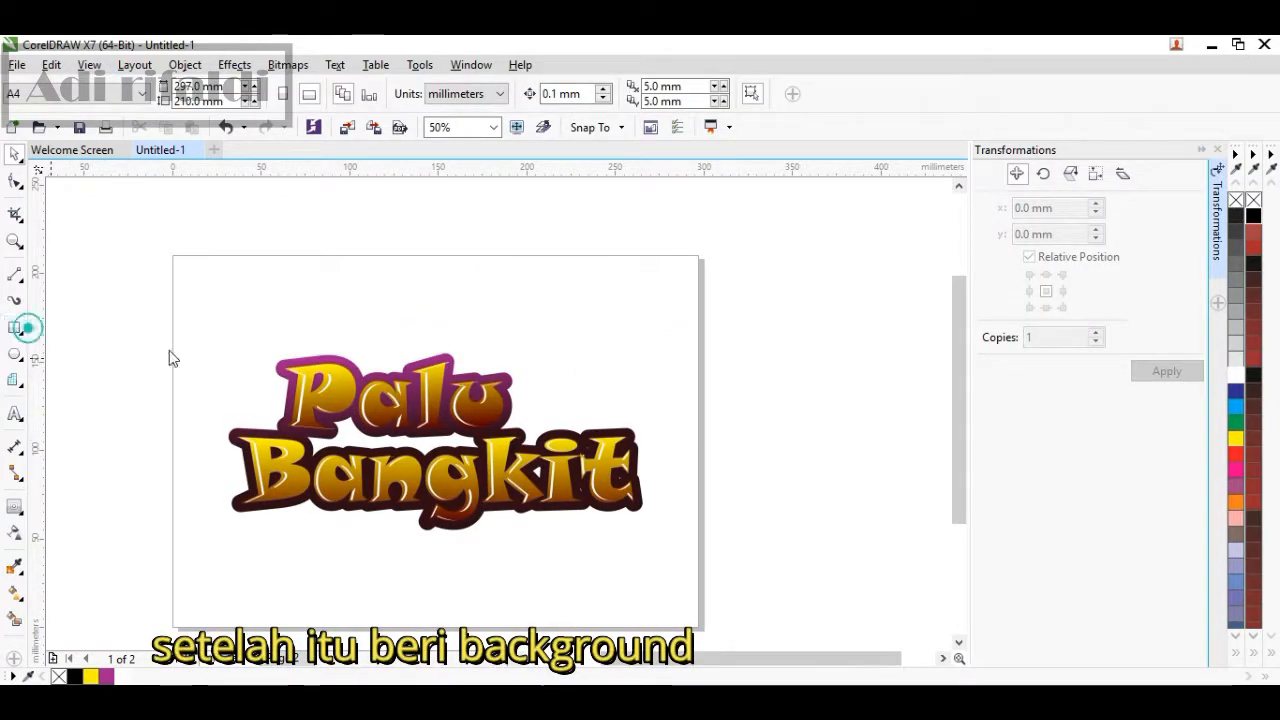
pyautogui.moveTo(177, 277); pyautogui.dragTo(697, 614)
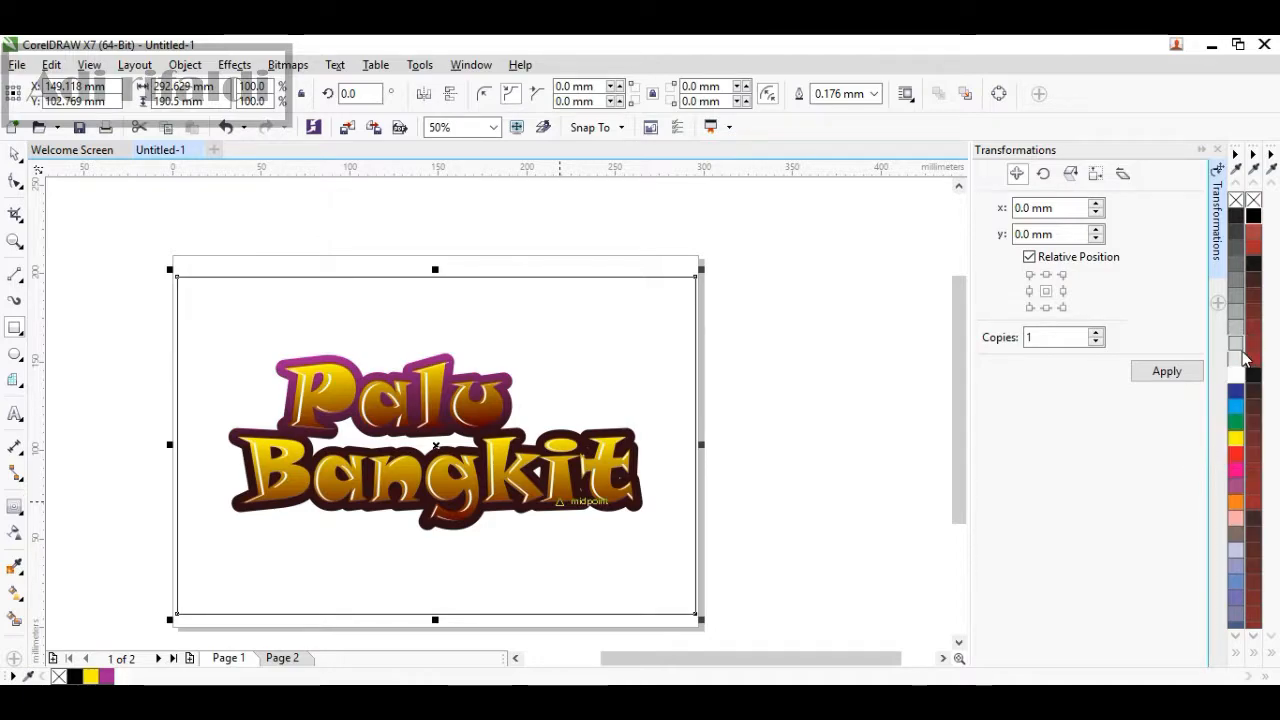
pyautogui.click(1238, 343)
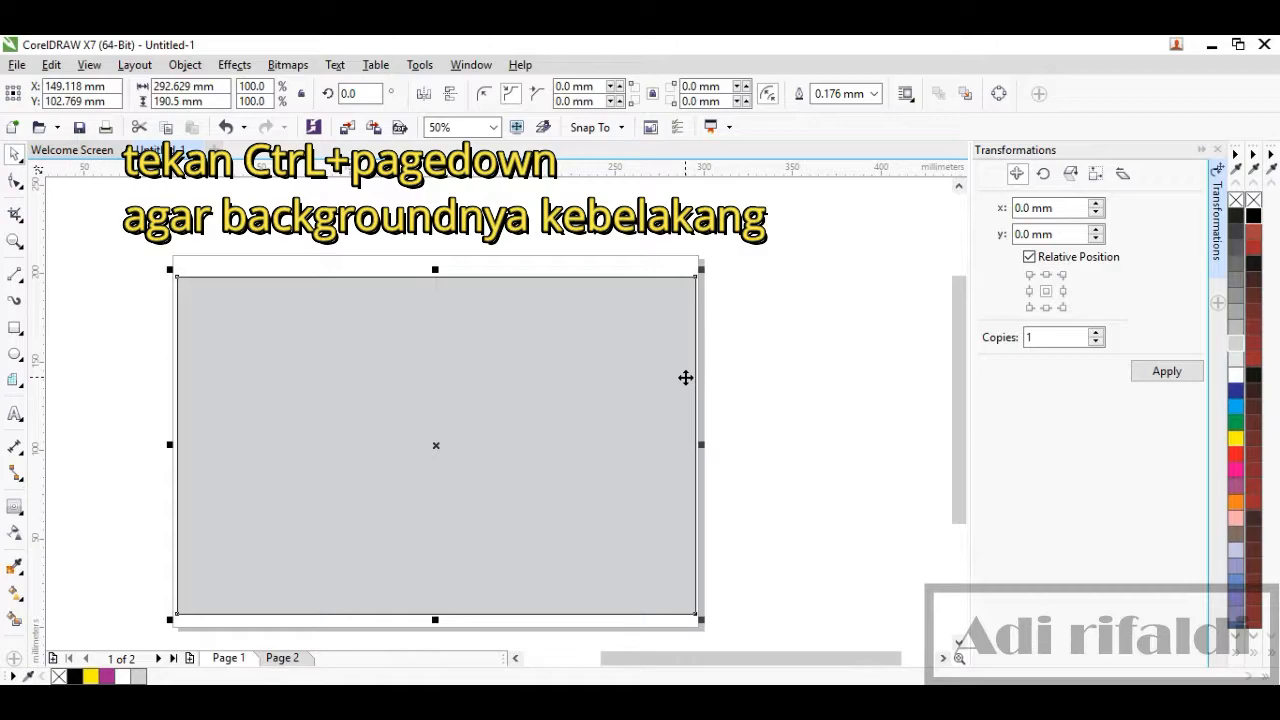
pyautogui.hotkey('ctrl', 'pagedown')
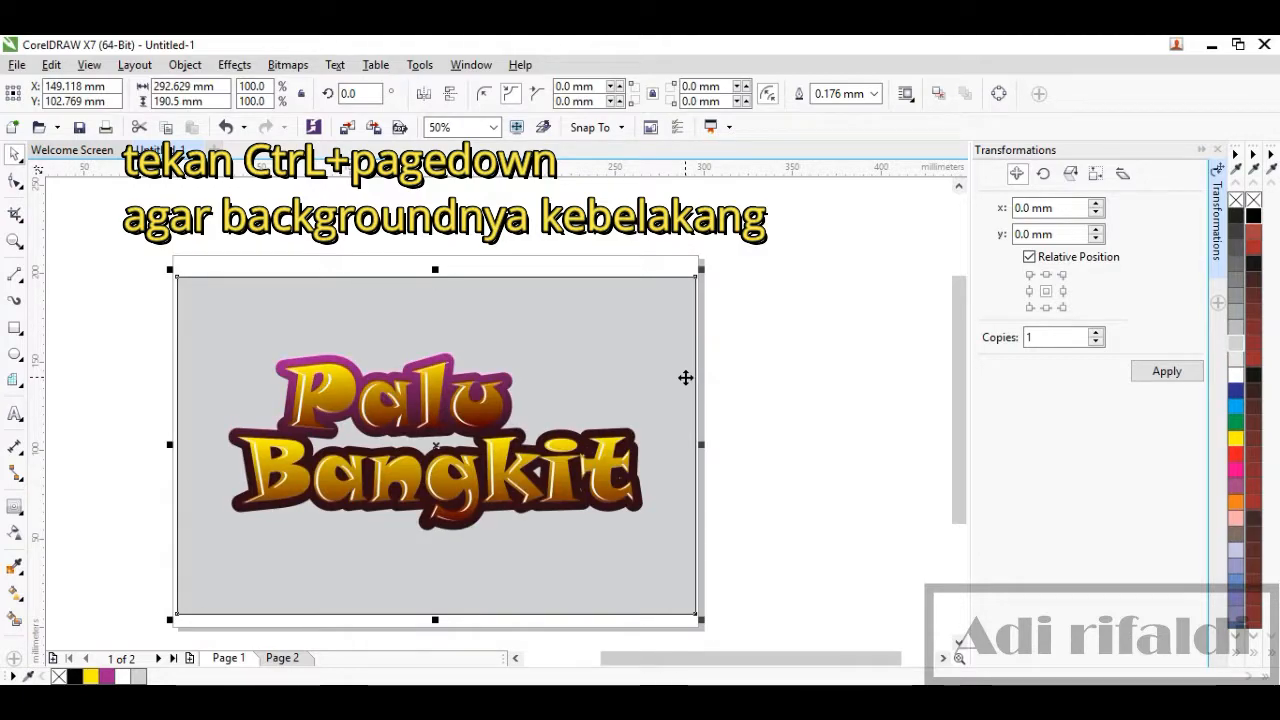
# Apply an elliptical fountain fill to the background rectangle
pyautogui.press('F11')
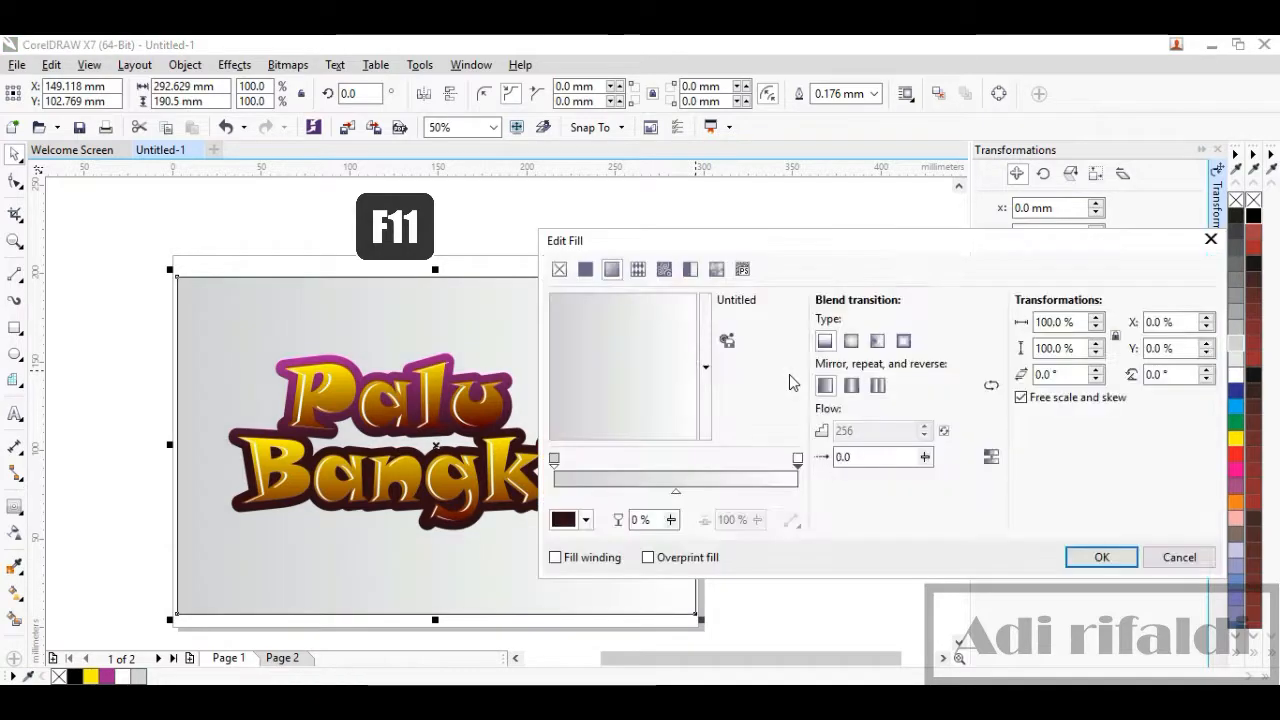
pyautogui.click(851, 341)
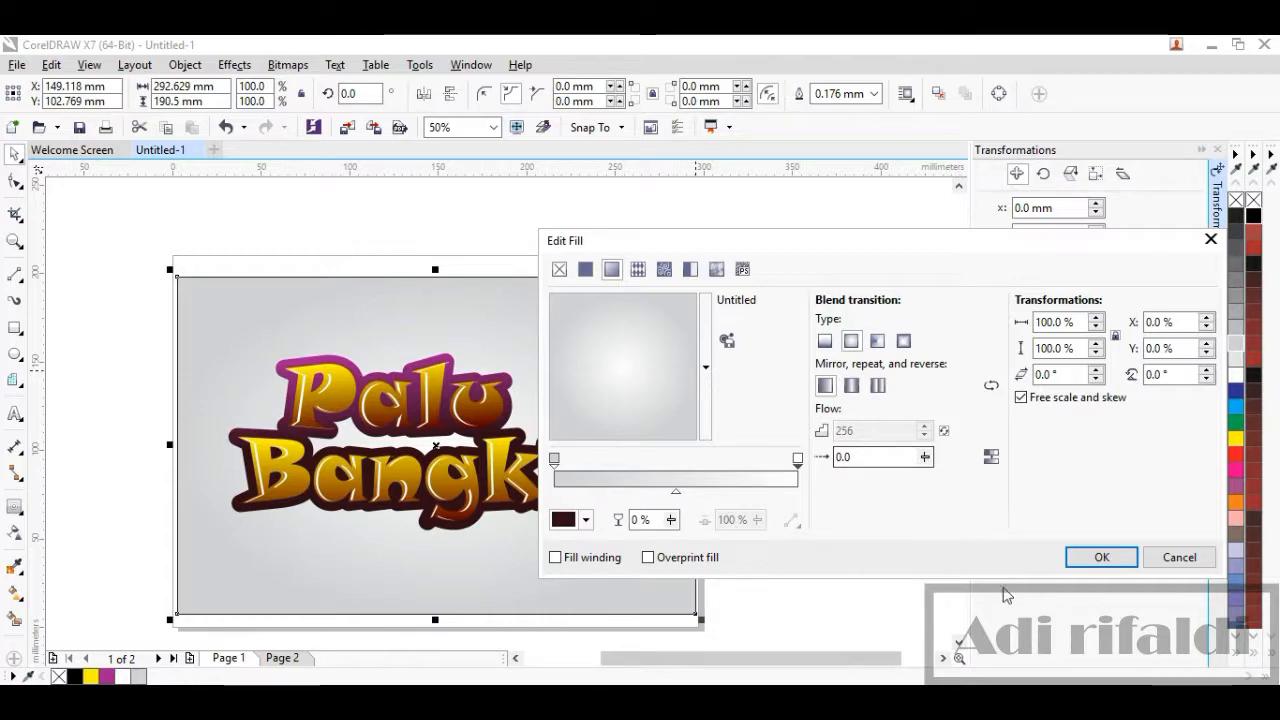
pyautogui.click(1098, 560)
pyautogui.click(862, 493)
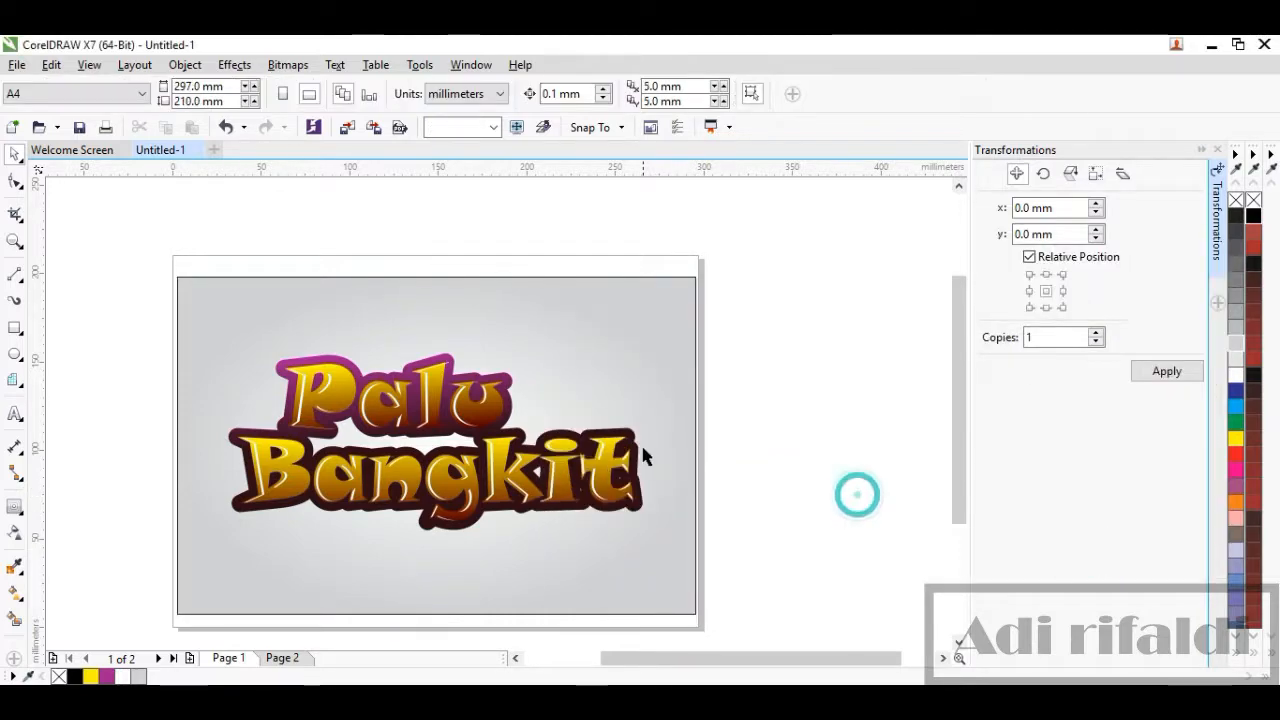
# Add the tagline 'for untuk kota palu yang lebih kuat' at 24 pt below the lettering, centered horizontally
pyautogui.scroll(2, 322, 448)
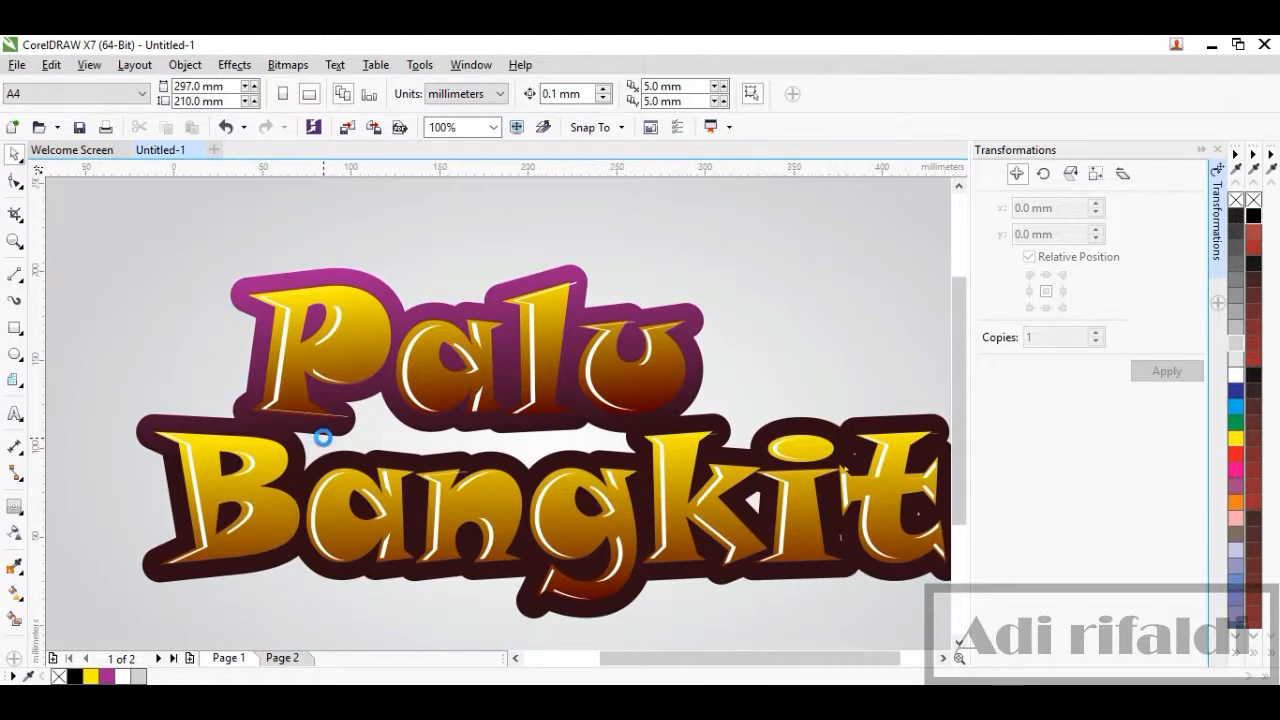
pyautogui.scroll(-2, 323, 436)
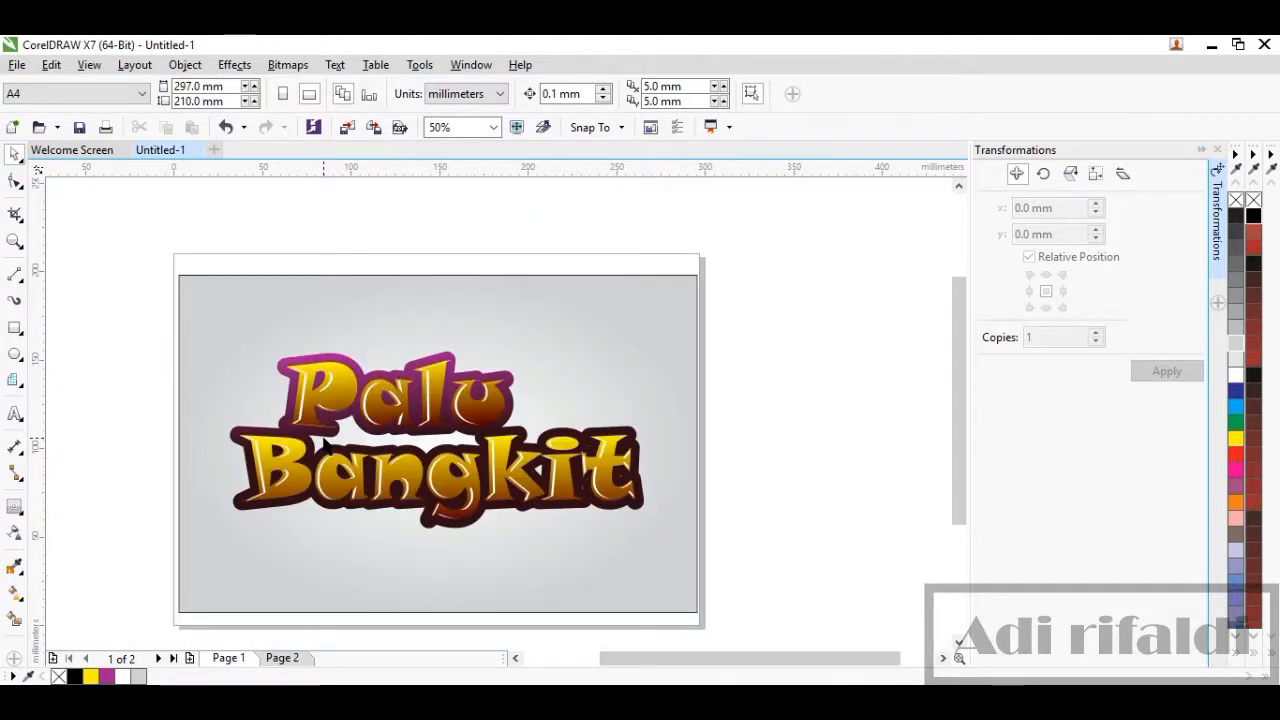
pyautogui.click(14, 418)
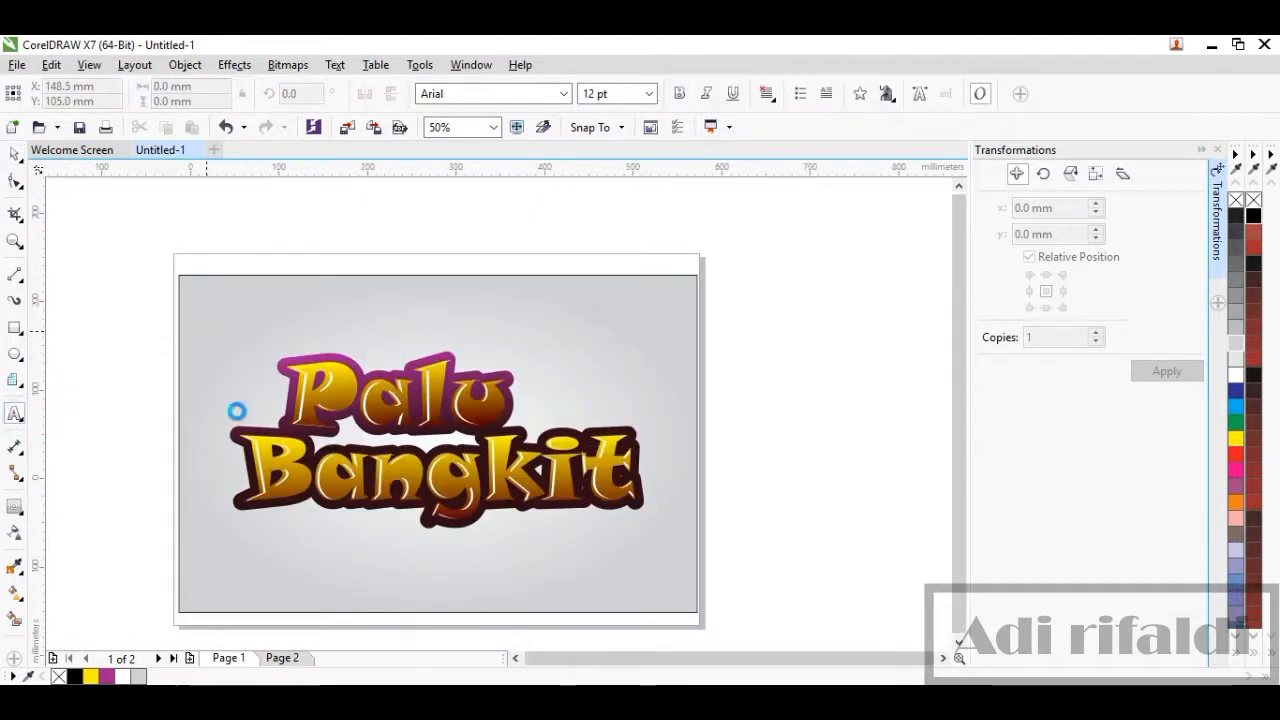
pyautogui.scroll(-1, 237, 408)
pyautogui.scroll(1, 214, 445)
pyautogui.click(237, 450)
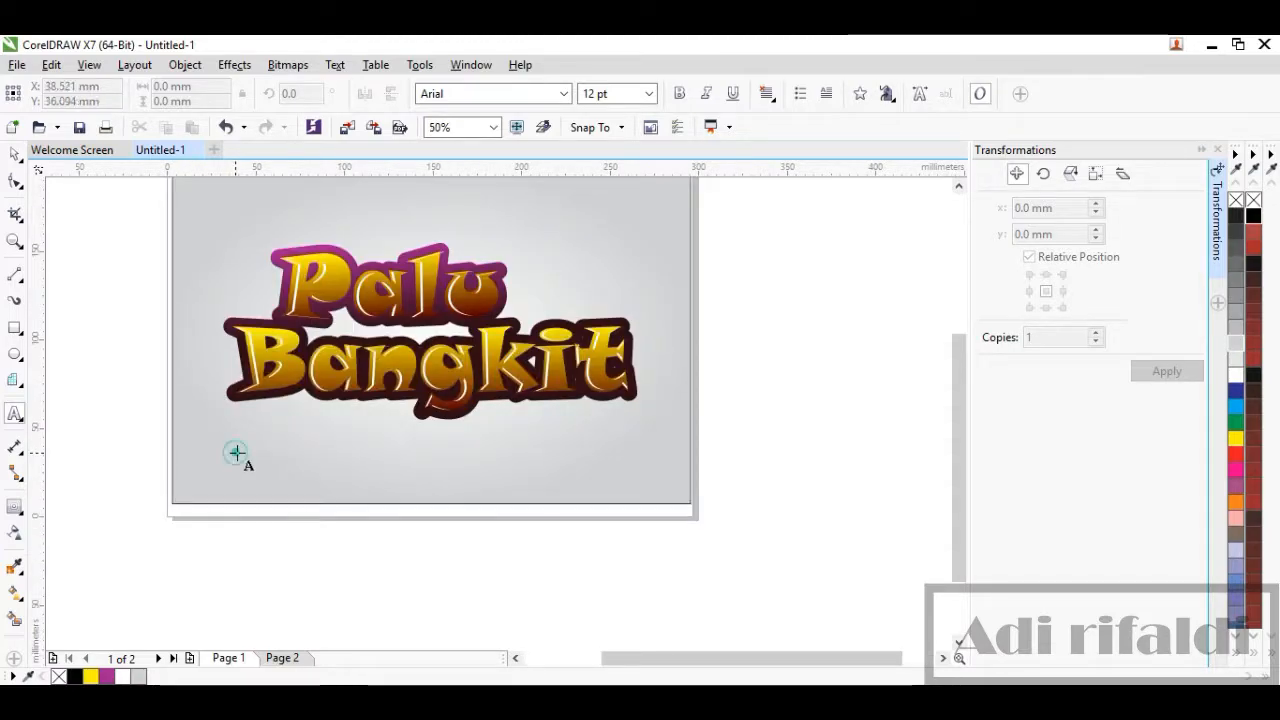
pyautogui.scroll(1, 242, 452)
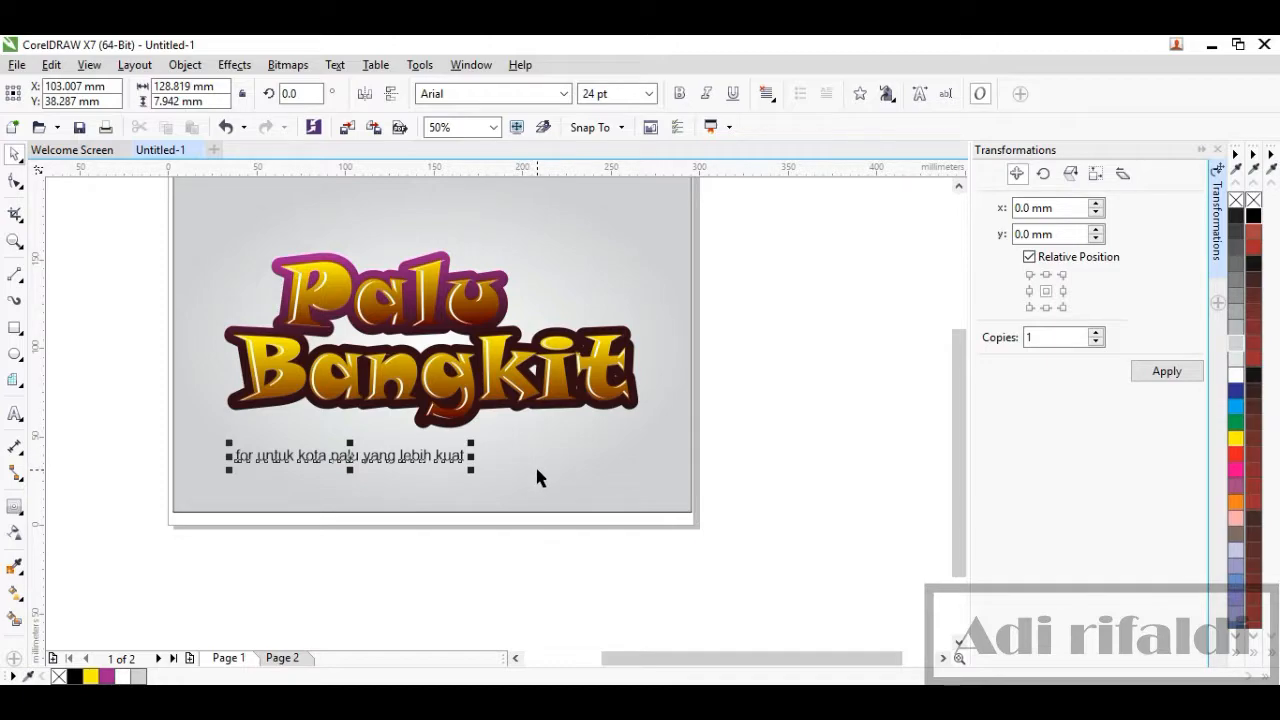
pyautogui.keyDown('shift'); pyautogui.click(535, 464); pyautogui.keyUp('shift')
pyautogui.press('e')
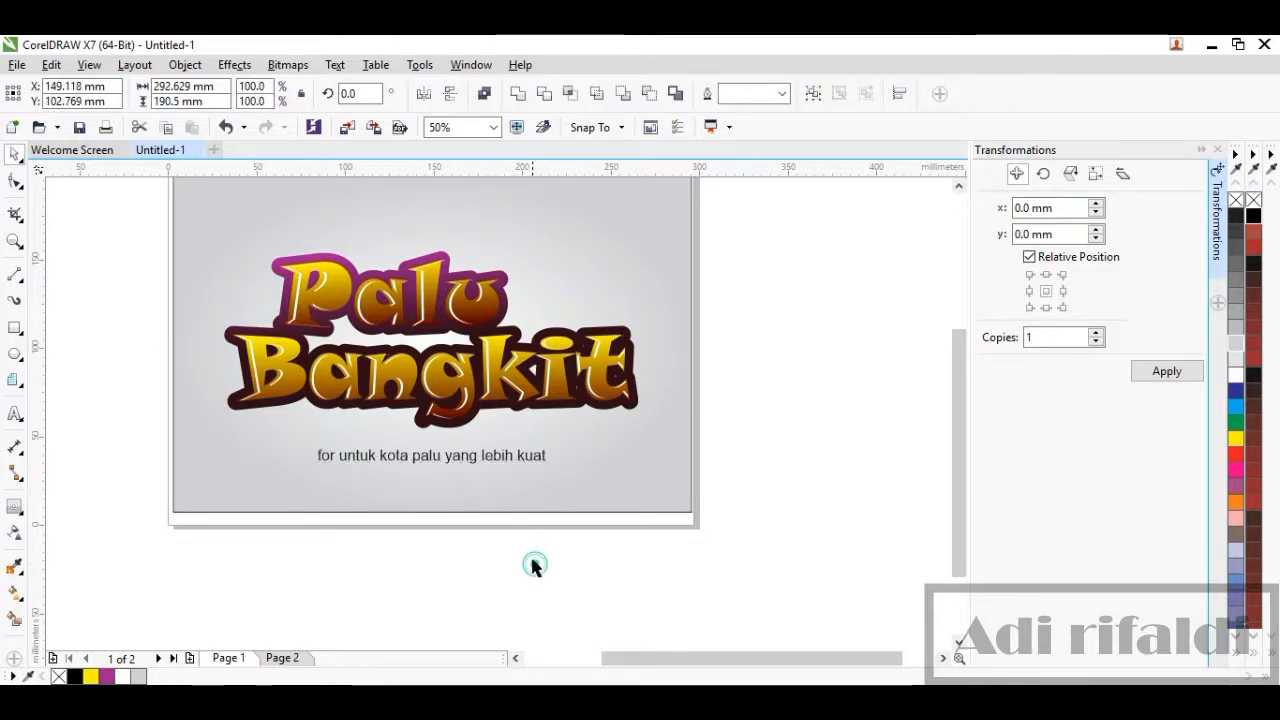
pyautogui.click(531, 566)
pyautogui.scroll(-2, 462, 366)
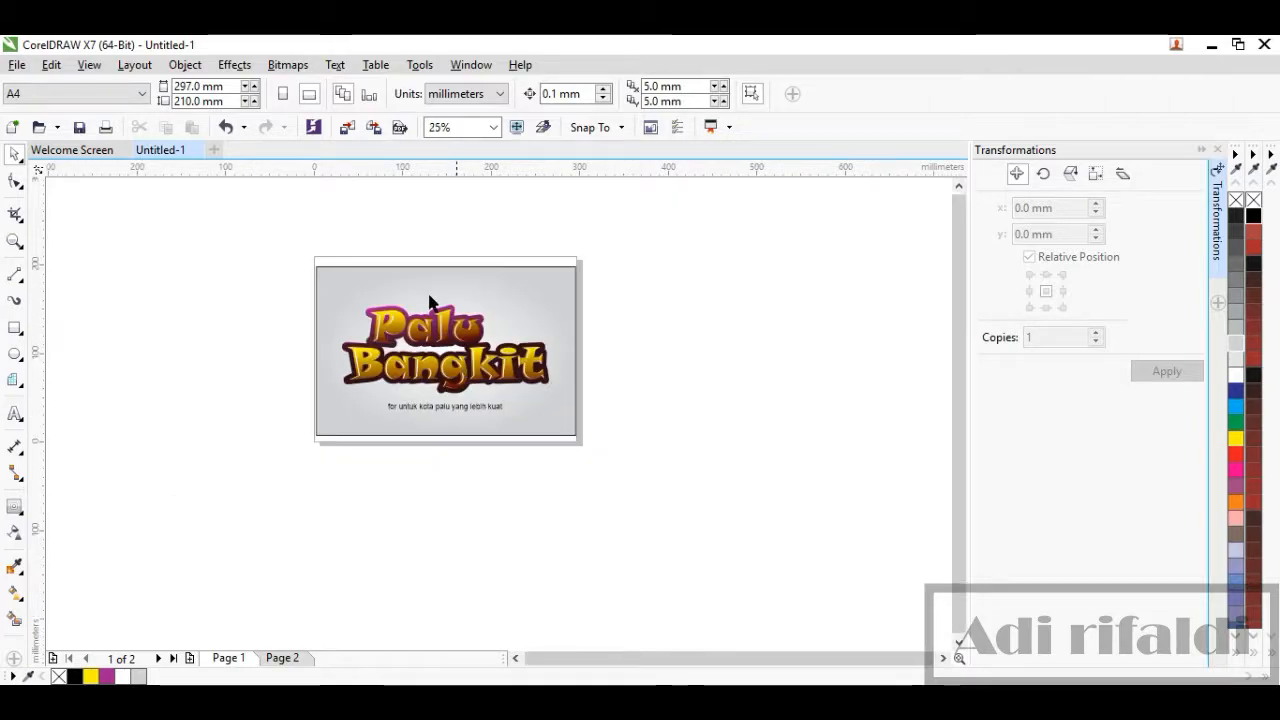
pyautogui.scroll(2, 416, 279)
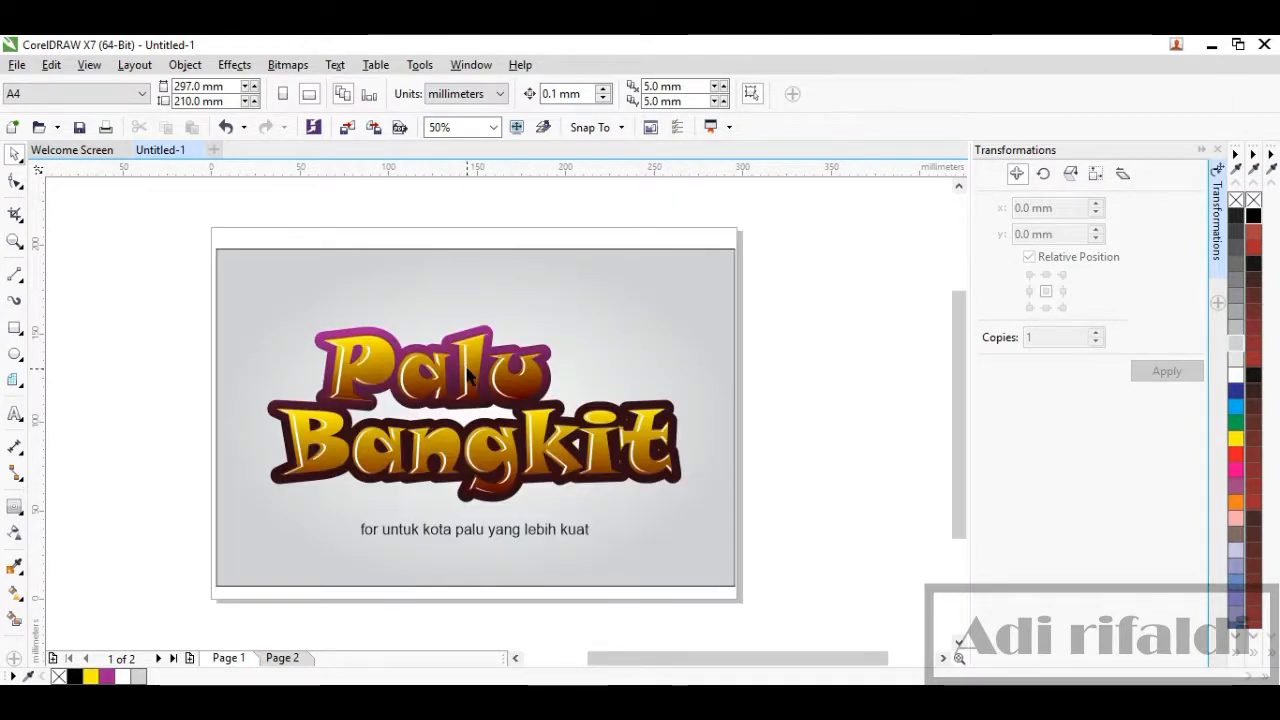